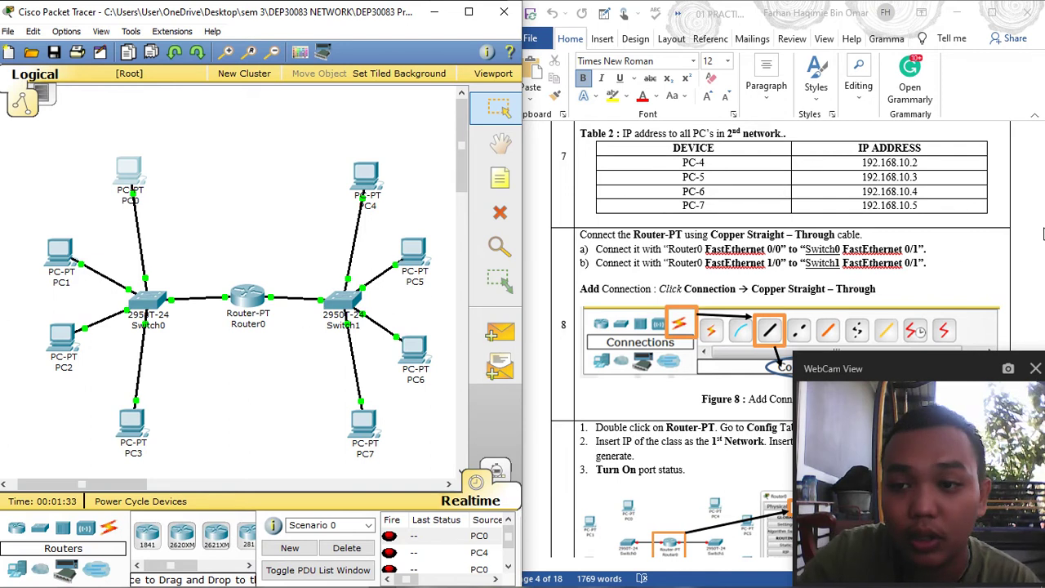
# Check the IP configuration of PC5, PC6 and PC7 in the topology against Table 2 of the lab sheet
pyautogui.scroll(1, 927, 241)
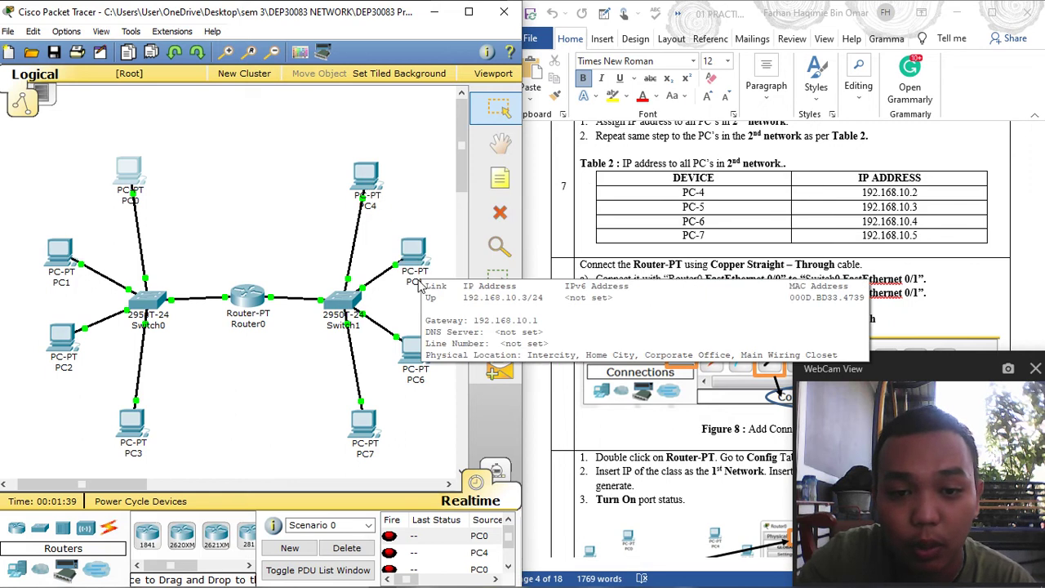
pyautogui.moveTo(412, 360)
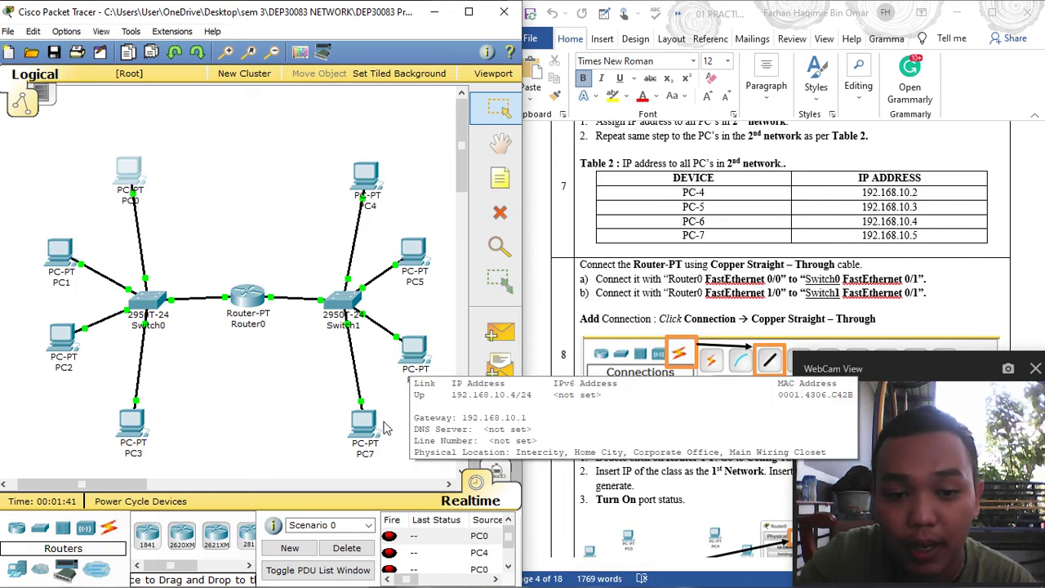
pyautogui.moveTo(364, 428)
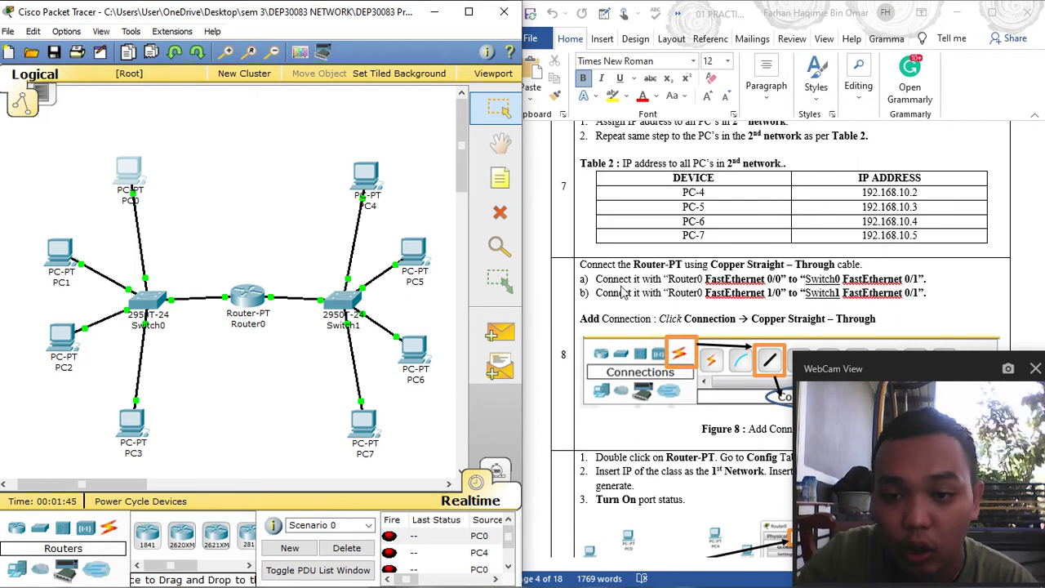
# Review the lab sheet's Copper Straight-Through cabling instructions and inspect Router0's physical device view
pyautogui.scroll(-1, 818, 296)
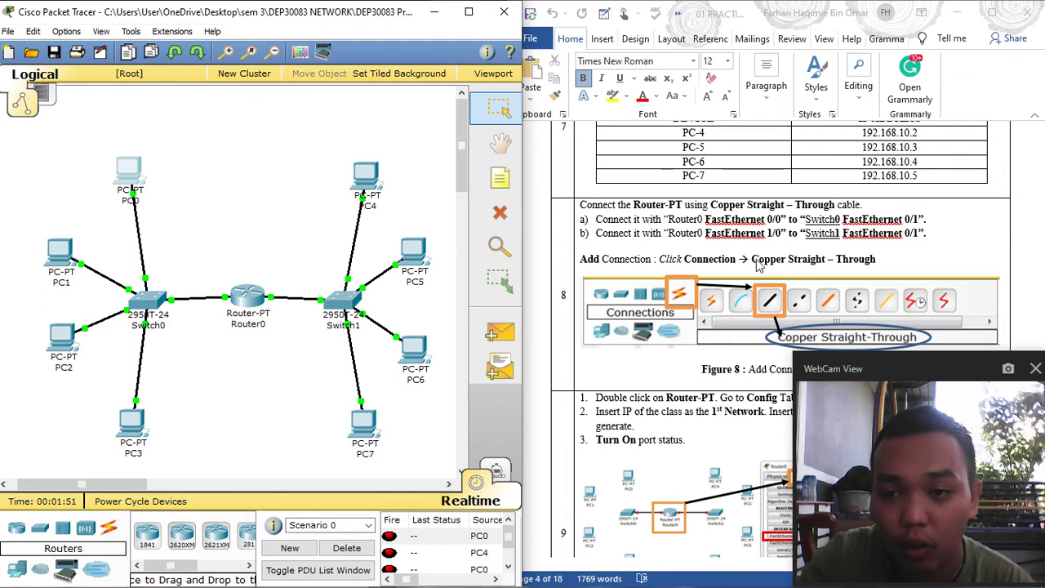
pyautogui.doubleClick(253, 302)
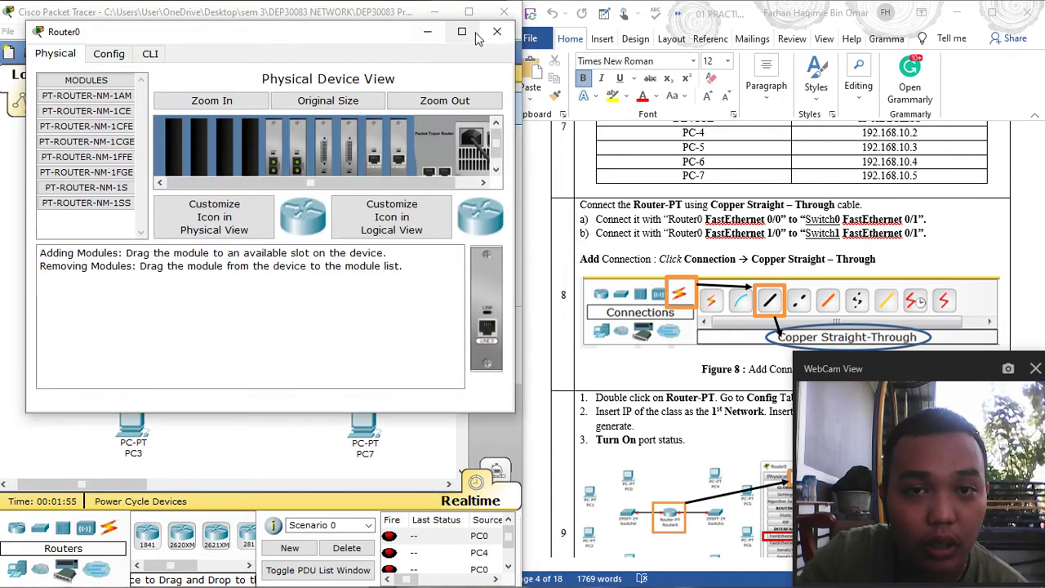
pyautogui.click(482, 31)
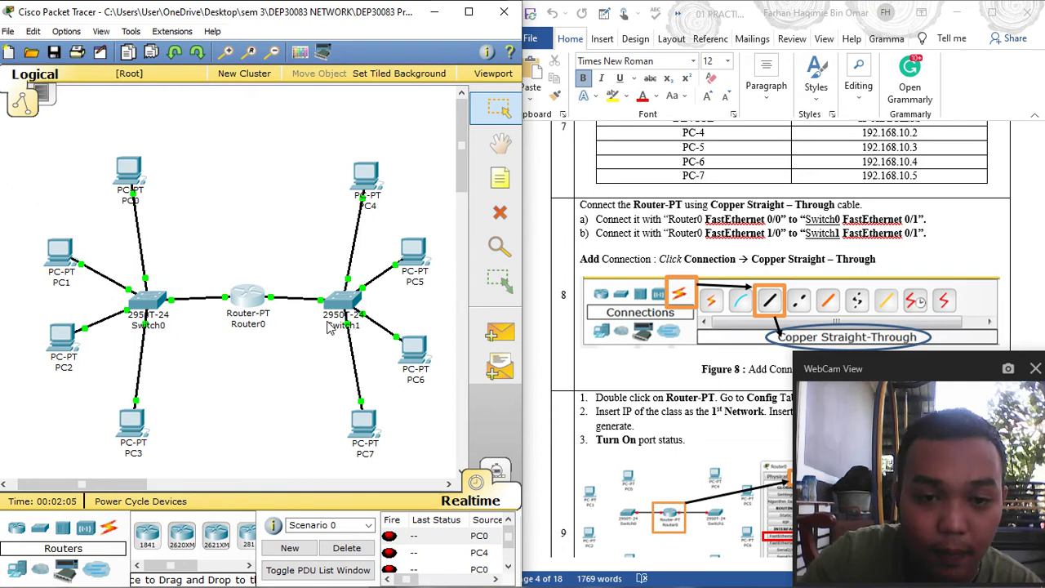
# Read the lab sheet's instructions for adding the connections and configuring the router's FastEthernet 0/0 for the 1st network
pyautogui.scroll(-5, 931, 261)
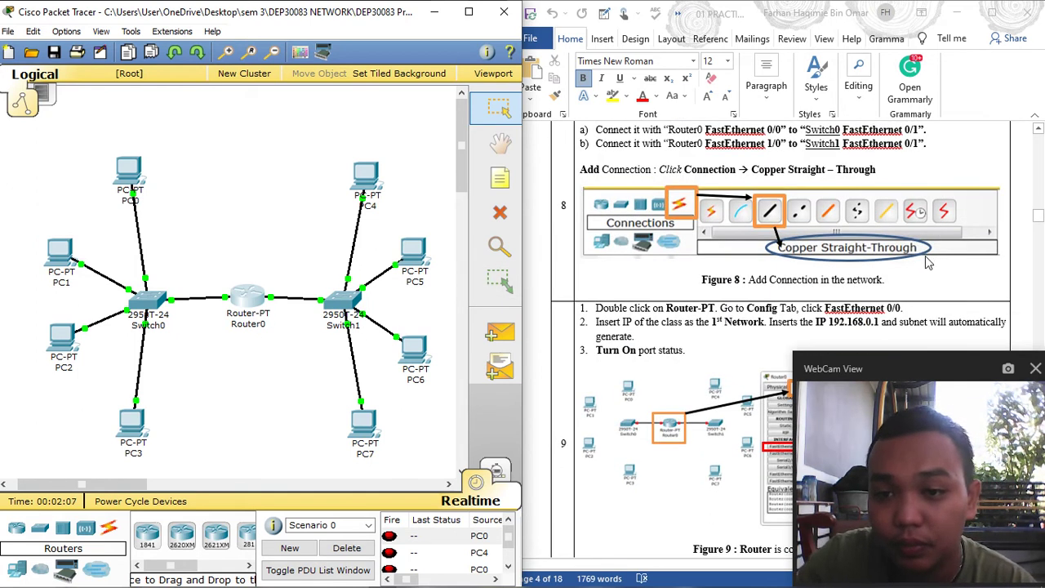
pyautogui.scroll(-2, 928, 263)
pyautogui.scroll(-1, 906, 245)
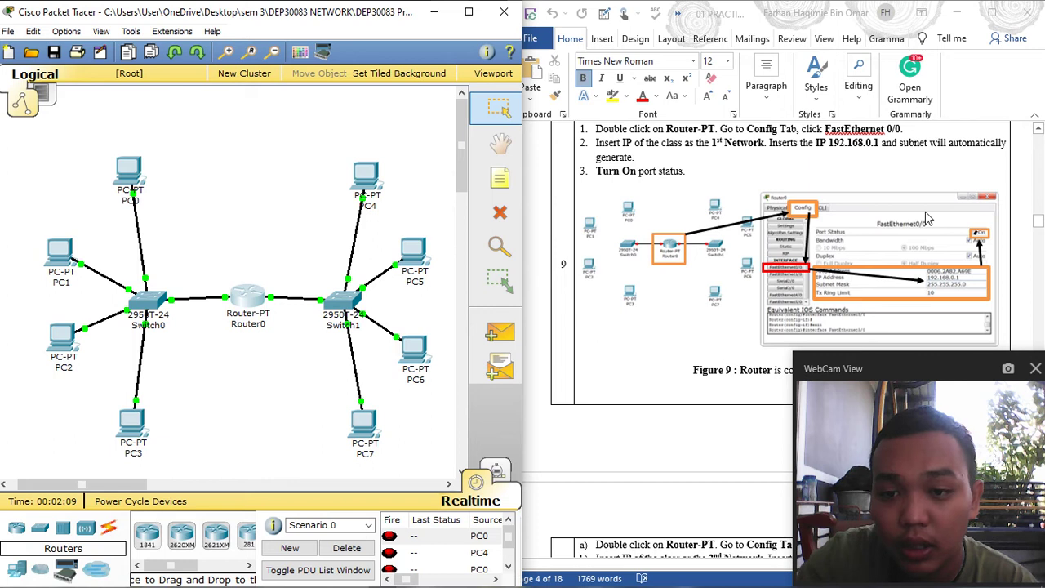
pyautogui.scroll(1, 924, 219)
pyautogui.scroll(2, 857, 245)
pyautogui.scroll(2, 808, 140)
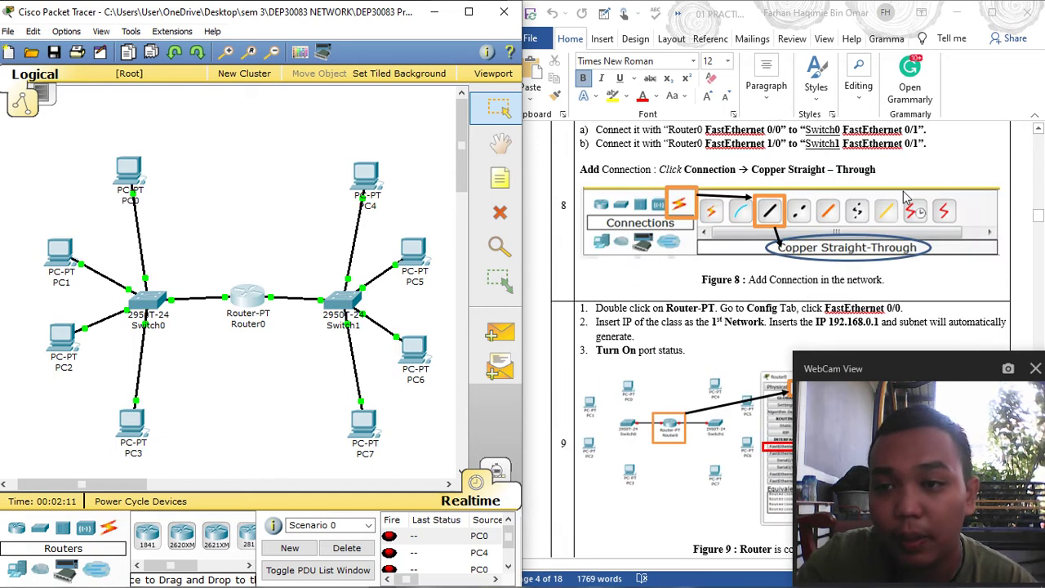
pyautogui.scroll(-2, 869, 247)
pyautogui.scroll(-2, 621, 180)
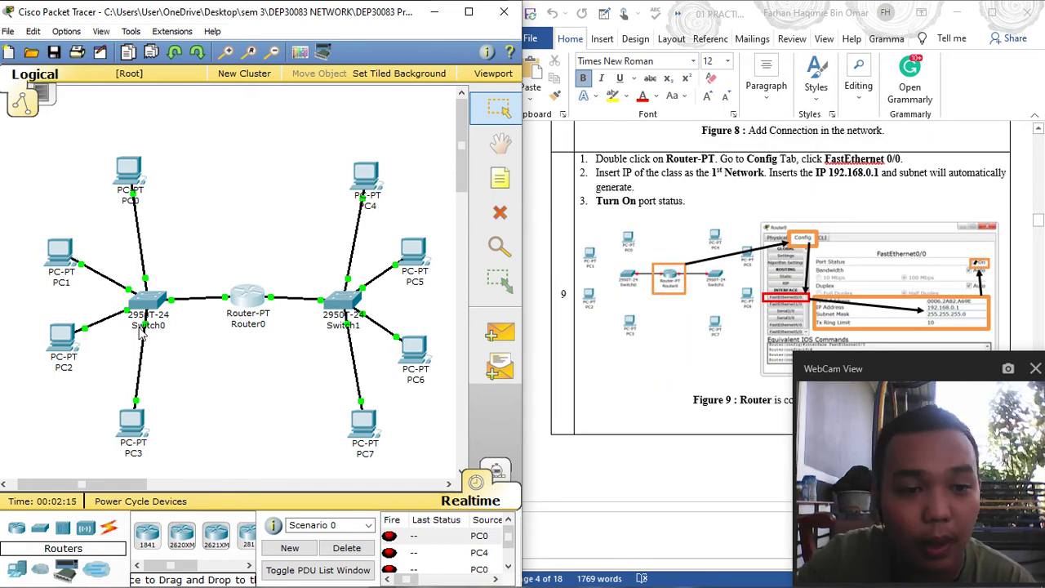
# Open Router0's configuration and compare the port status and IP settings of FastEthernet0/0 and FastEthernet1/0
pyautogui.doubleClick(249, 316)
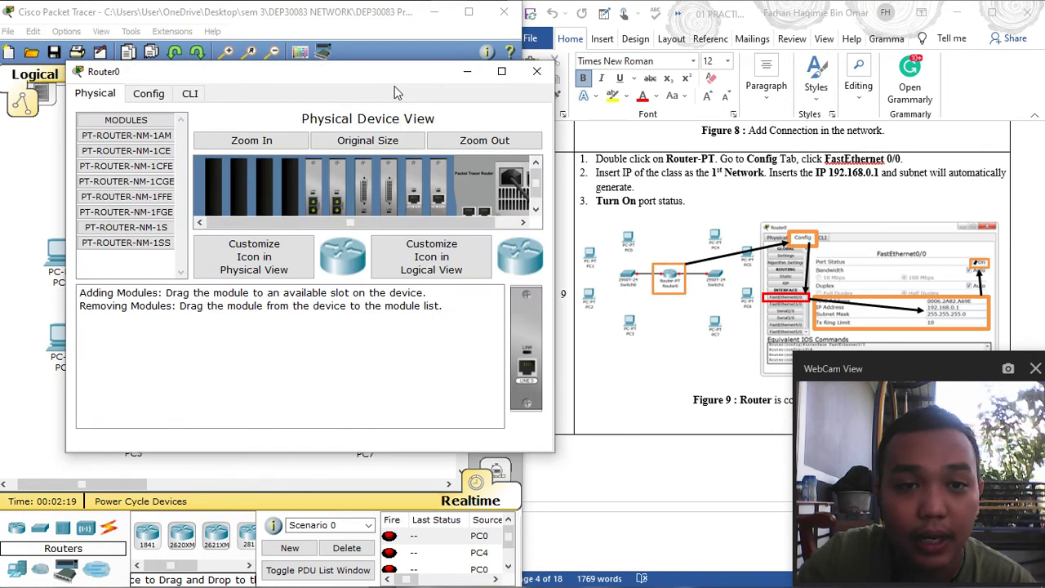
pyautogui.moveTo(285, 73)
pyautogui.mouseDown()
pyautogui.moveTo(253, 72)
pyautogui.moveTo(653, 72)
pyautogui.moveTo(288, 66)
pyautogui.mouseUp()
pyautogui.click(116, 90)
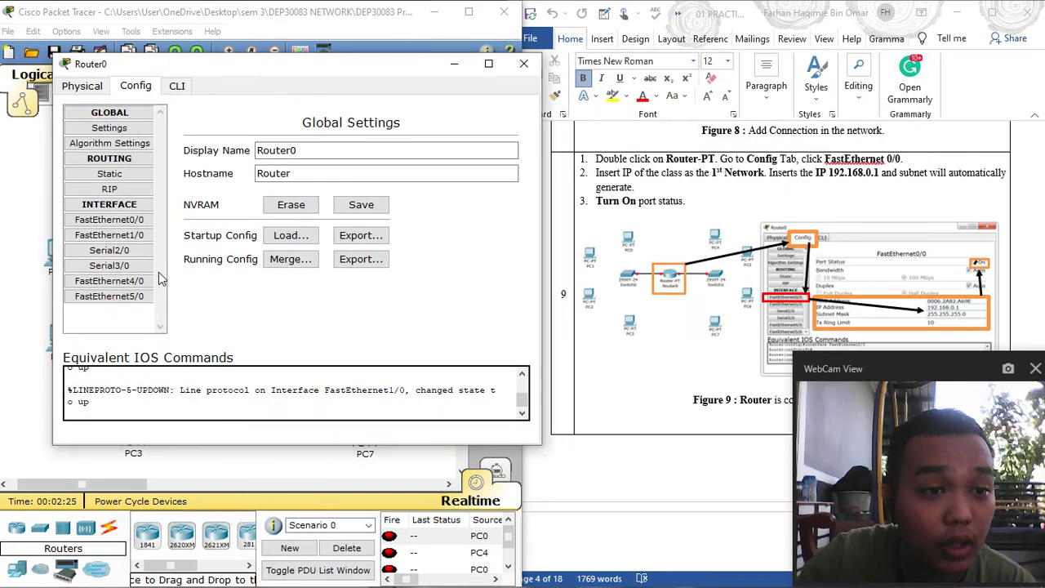
pyautogui.click(136, 224)
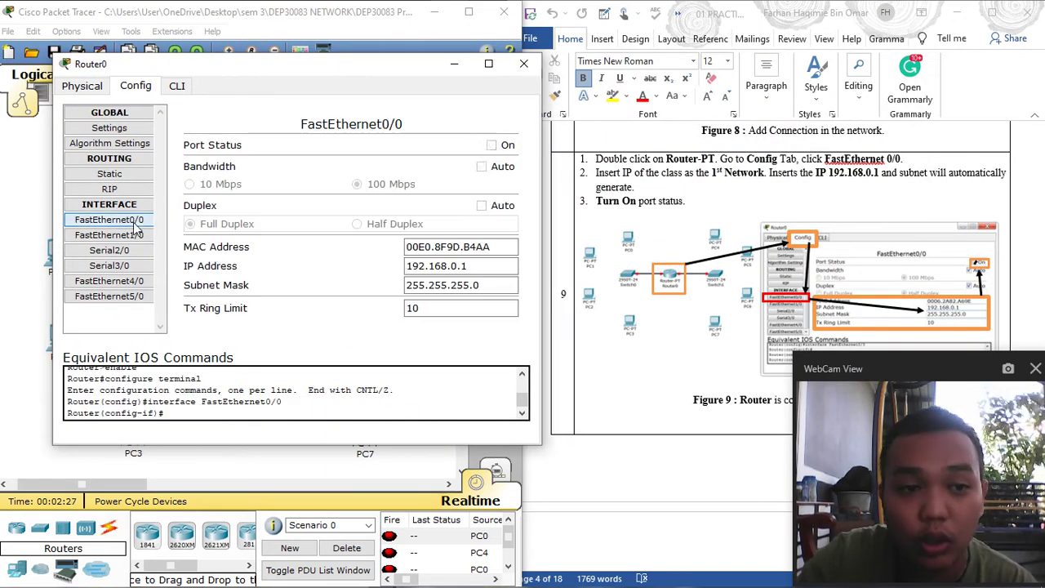
pyautogui.click(140, 236)
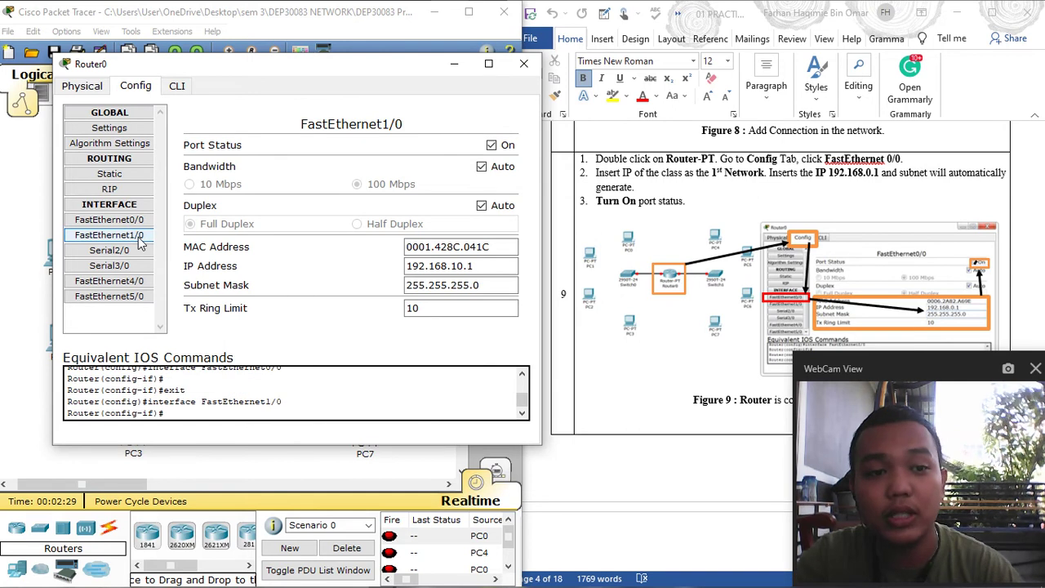
pyautogui.click(142, 223)
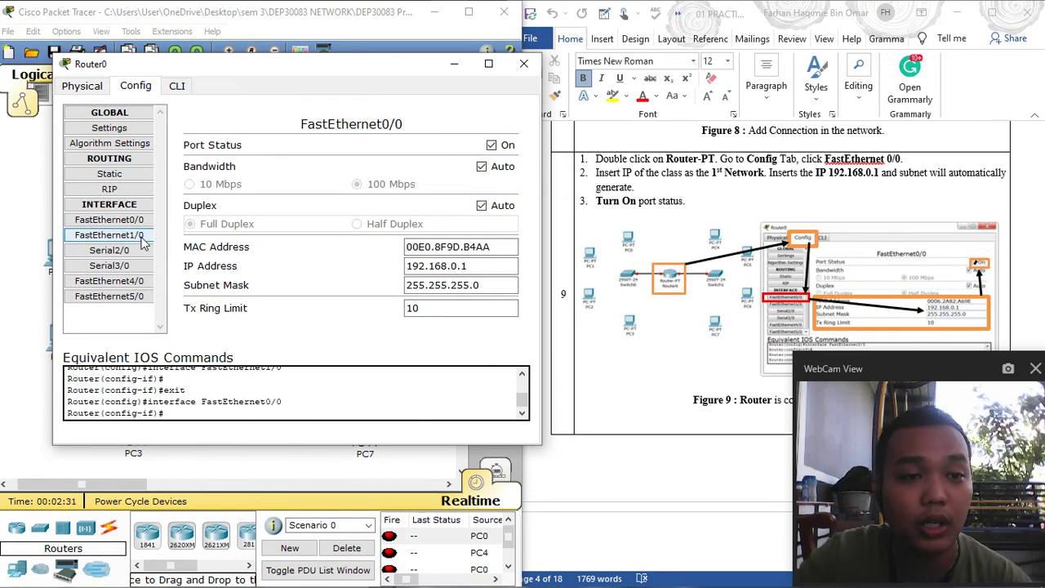
pyautogui.click(140, 236)
pyautogui.click(142, 224)
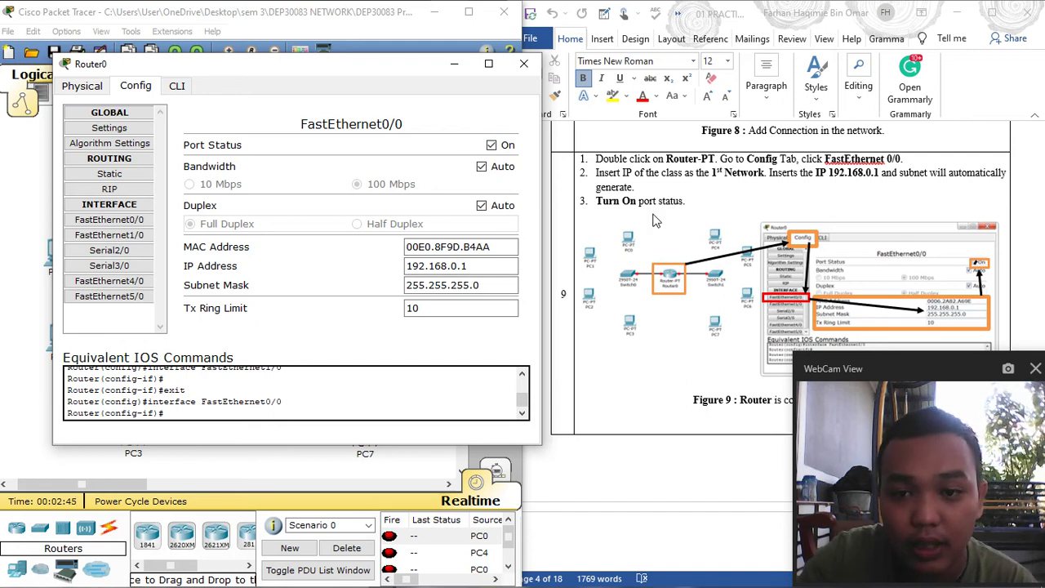
# Check Router0's FastEthernet1/0 settings against the lab sheet's 2nd network instructions, and close the router's window
pyautogui.scroll(-6, 653, 220)
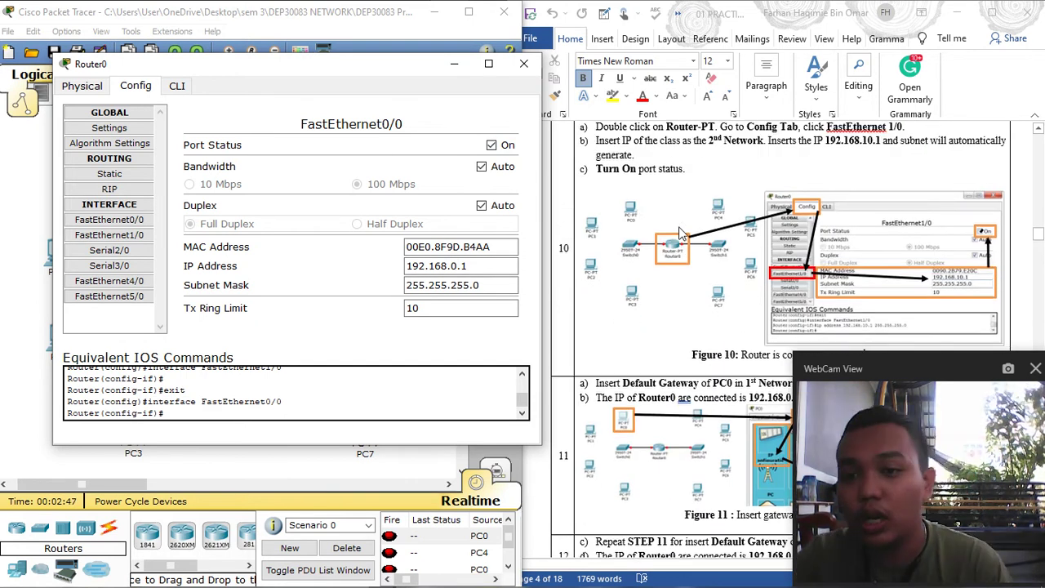
pyautogui.scroll(1, 679, 237)
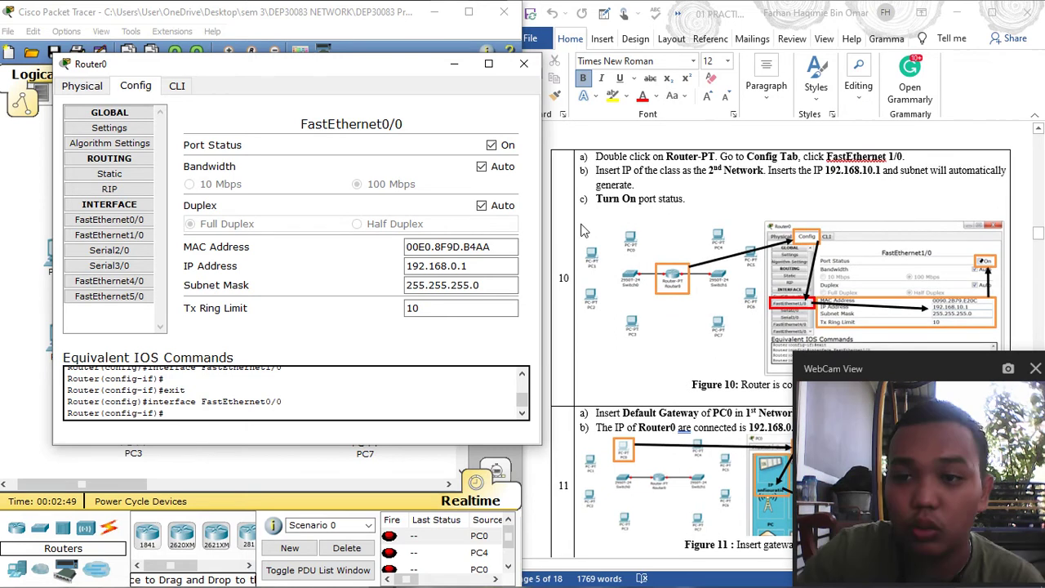
pyautogui.click(130, 236)
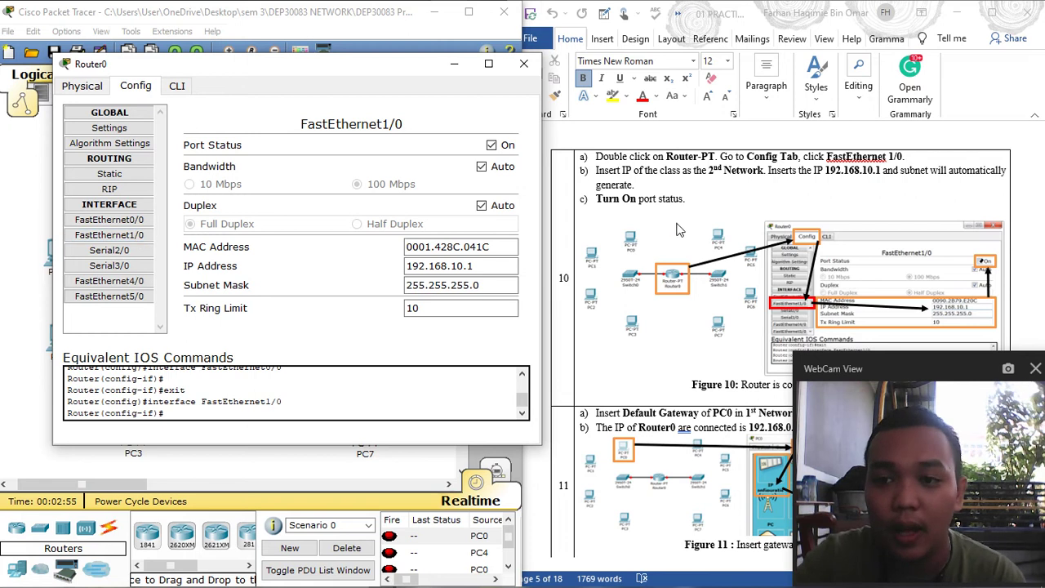
pyautogui.click(133, 236)
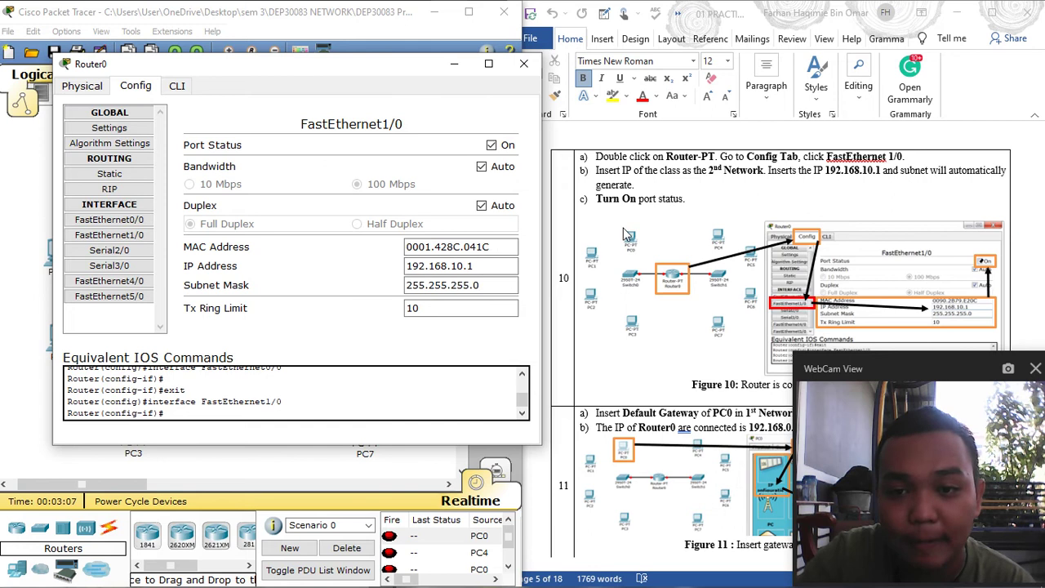
pyautogui.scroll(-5, 705, 231)
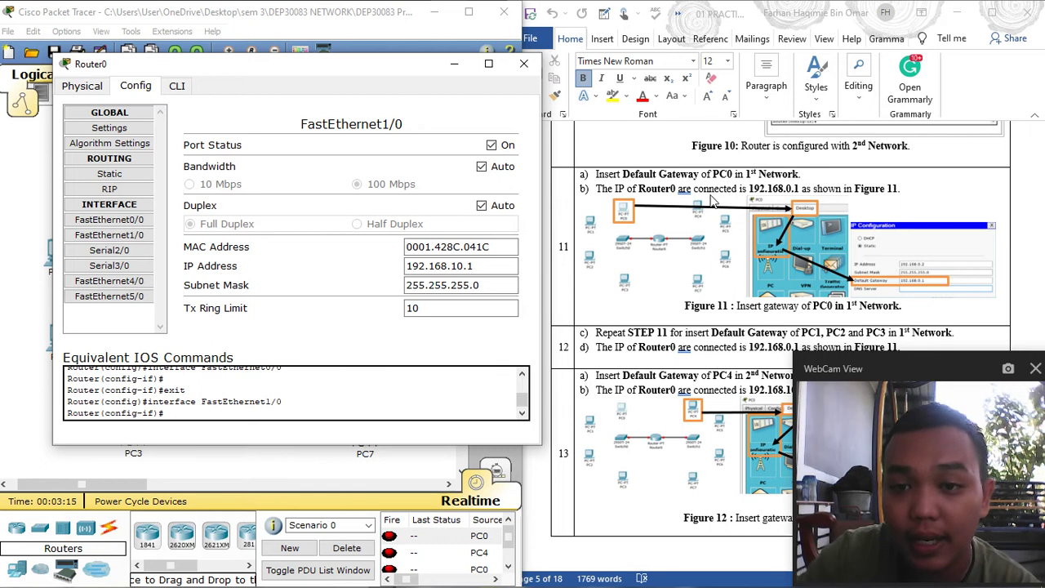
pyautogui.click(524, 64)
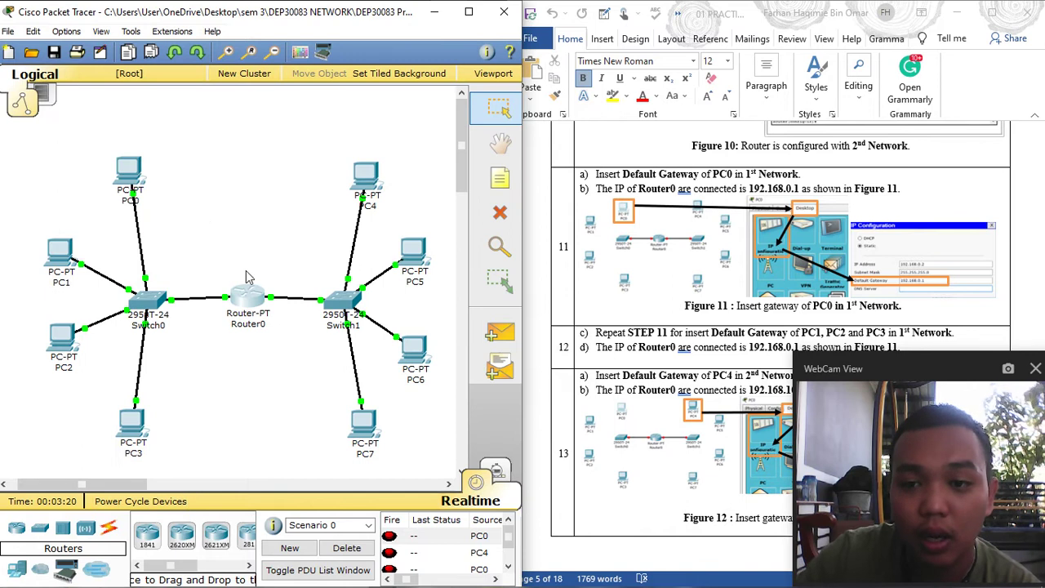
# Open PC0's IP configuration and check its static address, subnet mask and default gateway
pyautogui.click(134, 178)
pyautogui.click(241, 134)
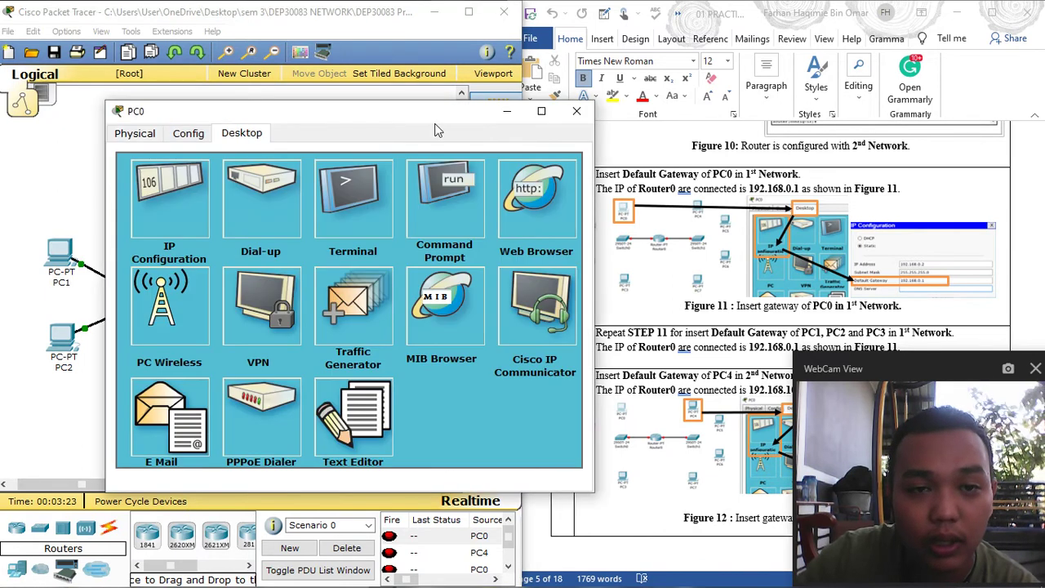
pyautogui.moveTo(433, 114); pyautogui.dragTo(371, 93)
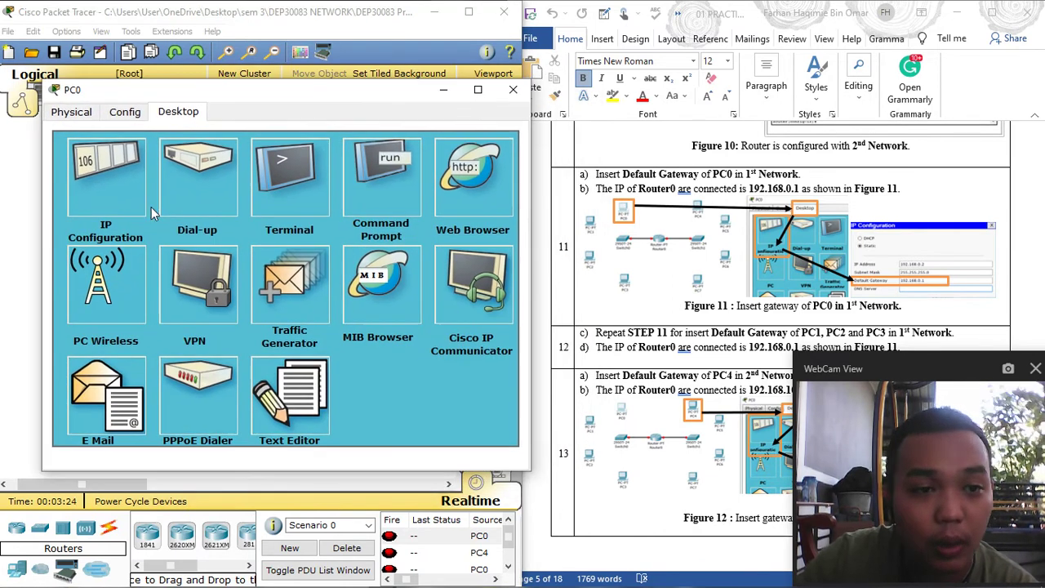
pyautogui.click(107, 186)
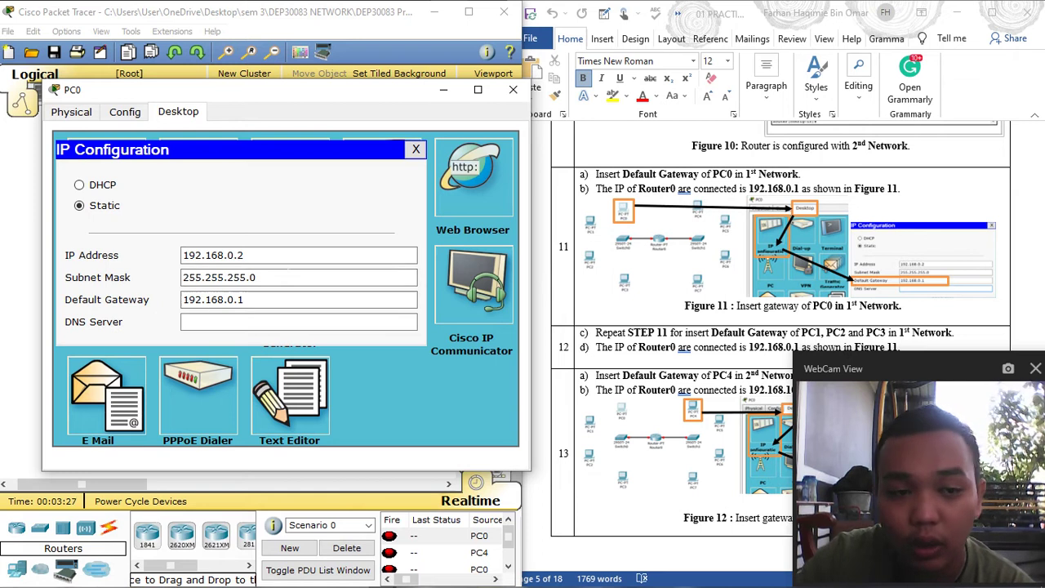
pyautogui.press('Tab')
pyautogui.press('Tab')
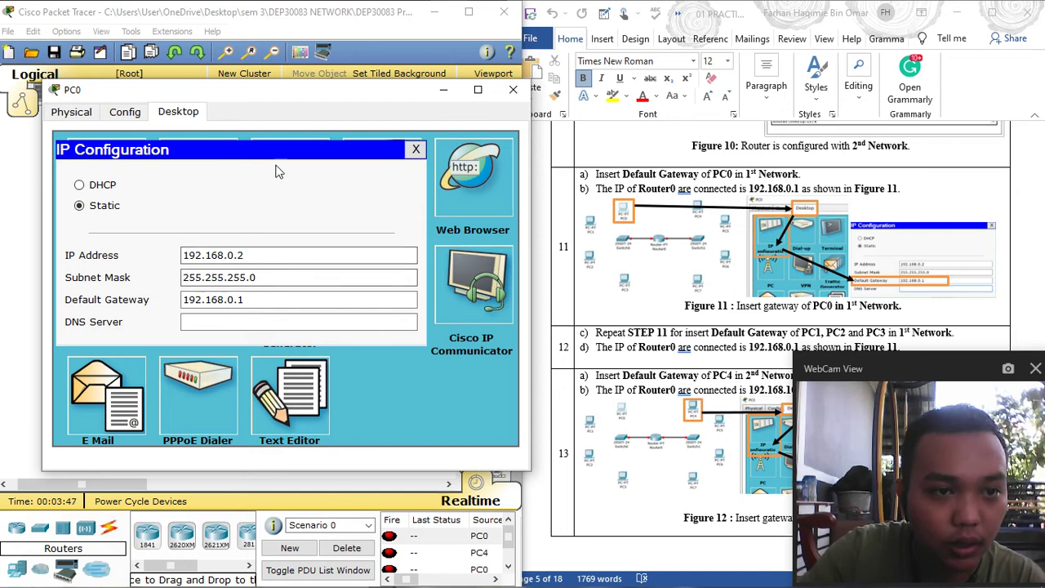
# Reposition the PC0 window to compare its default gateway with the topology and lab sheet, and close it
pyautogui.moveTo(327, 84); pyautogui.dragTo(541, 129)
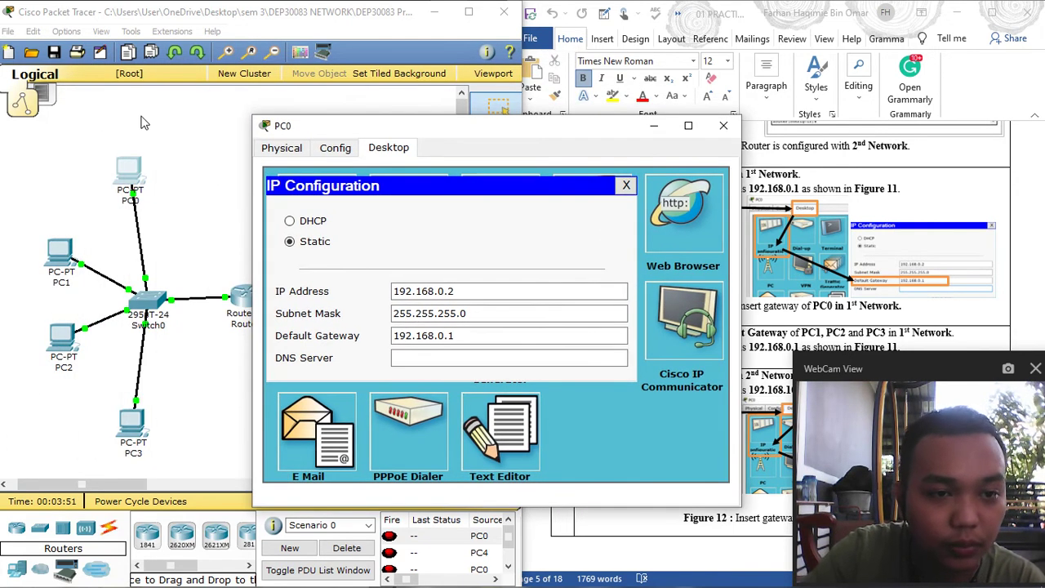
pyautogui.moveTo(481, 137); pyautogui.dragTo(835, 122)
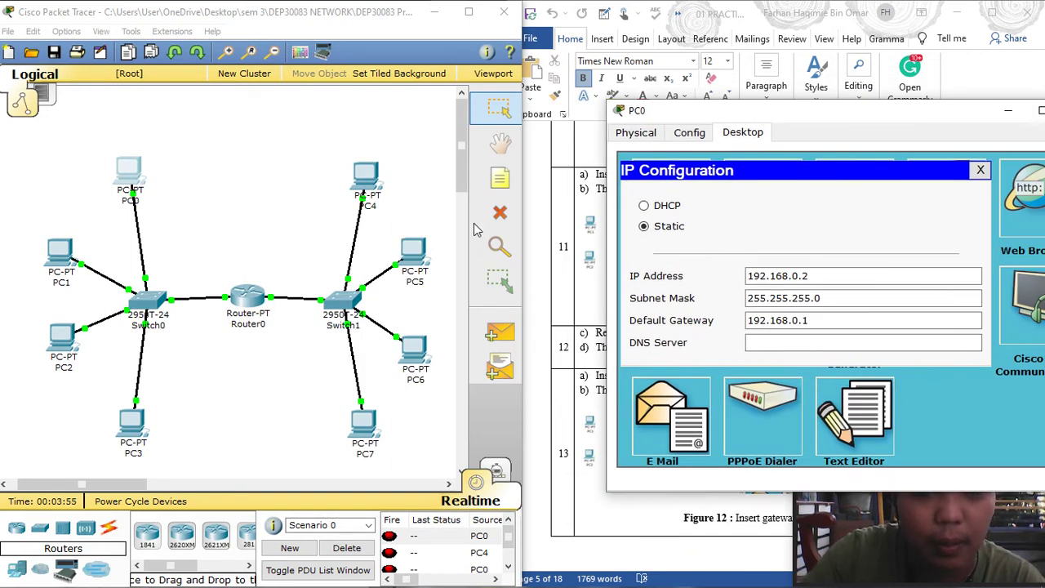
pyautogui.moveTo(826, 116); pyautogui.dragTo(364, 74)
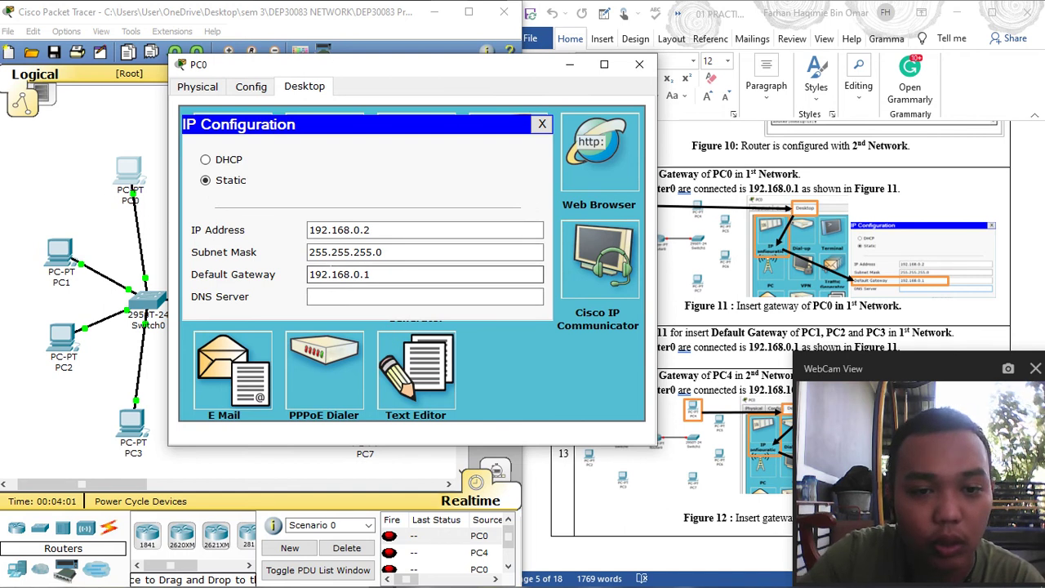
pyautogui.moveTo(446, 82); pyautogui.dragTo(481, 83)
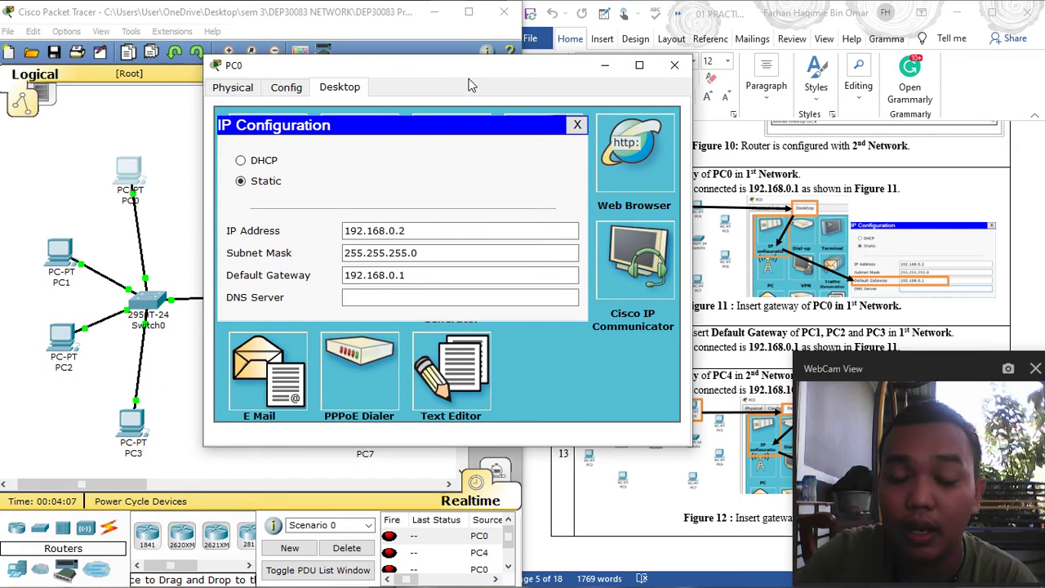
pyautogui.moveTo(469, 85); pyautogui.dragTo(494, 74)
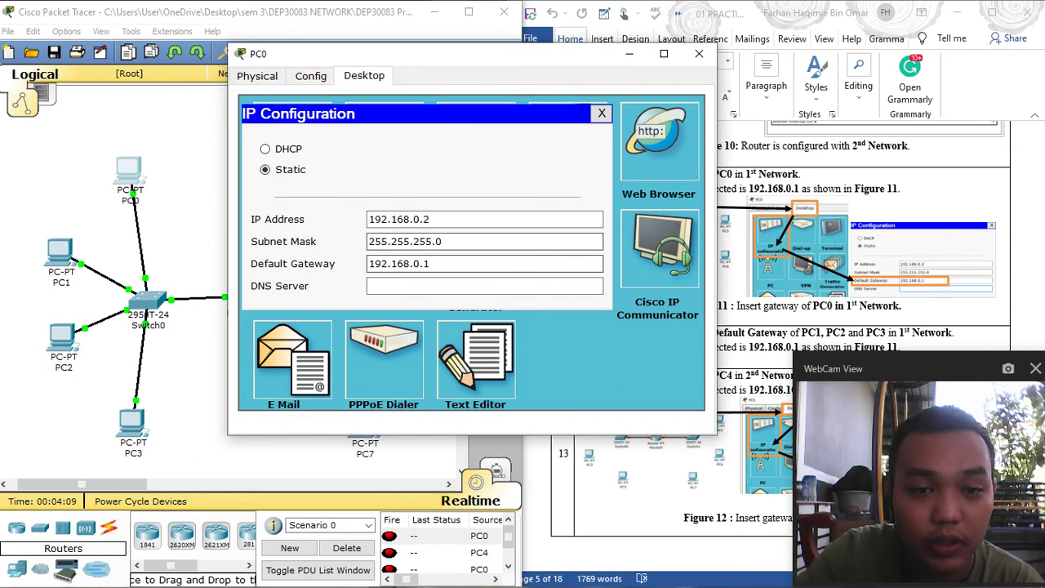
pyautogui.click(429, 262)
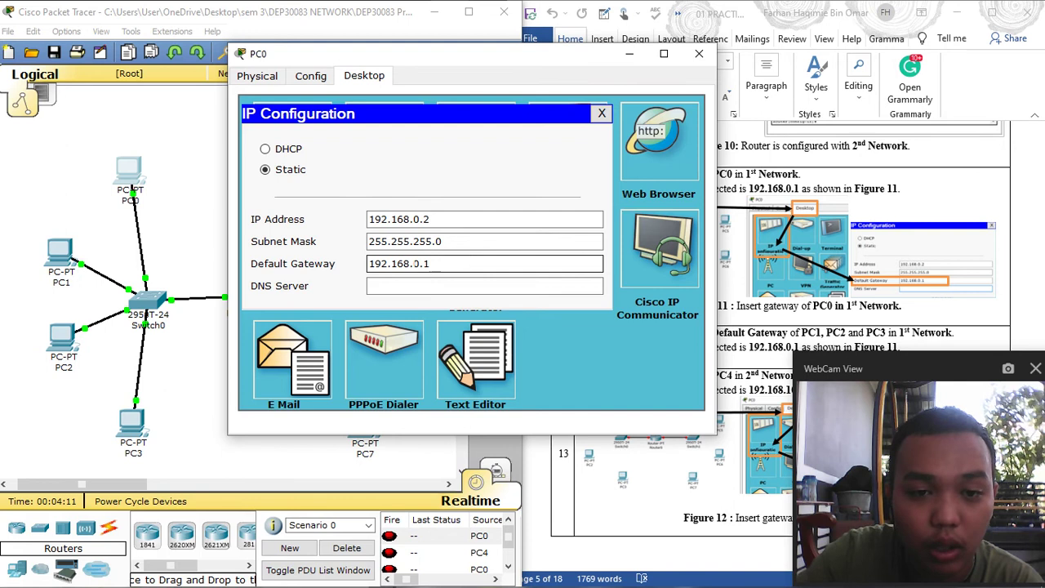
pyautogui.click(699, 53)
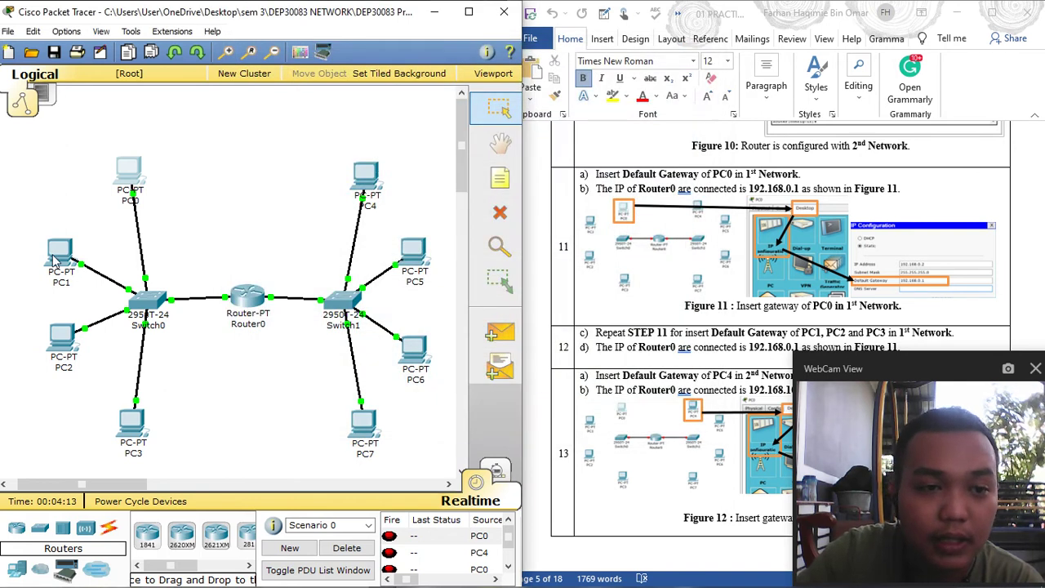
# Open PC1's IP configuration to check its static address and default gateway
pyautogui.click(54, 259)
pyautogui.click(281, 174)
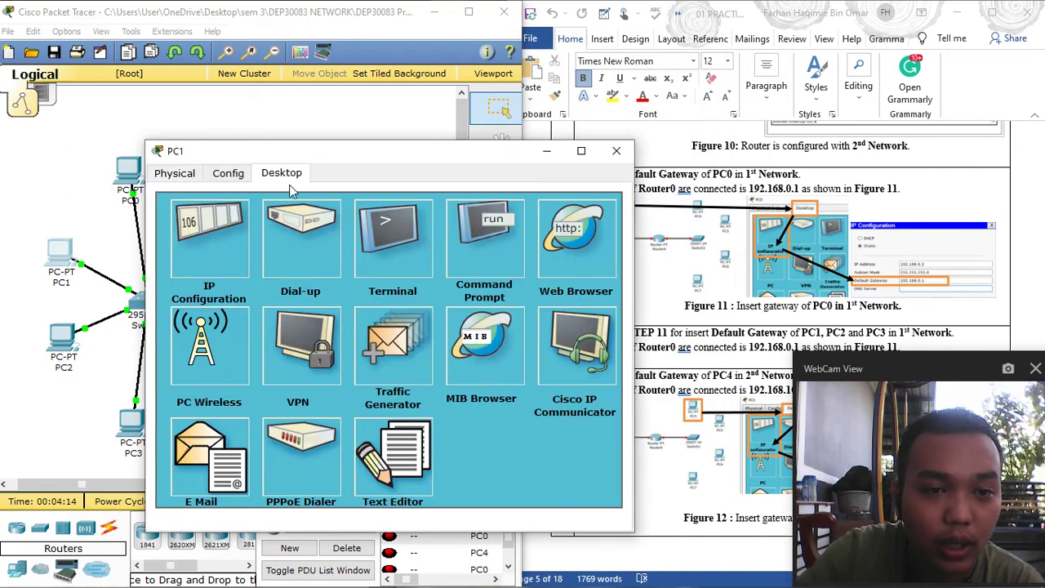
pyautogui.click(219, 254)
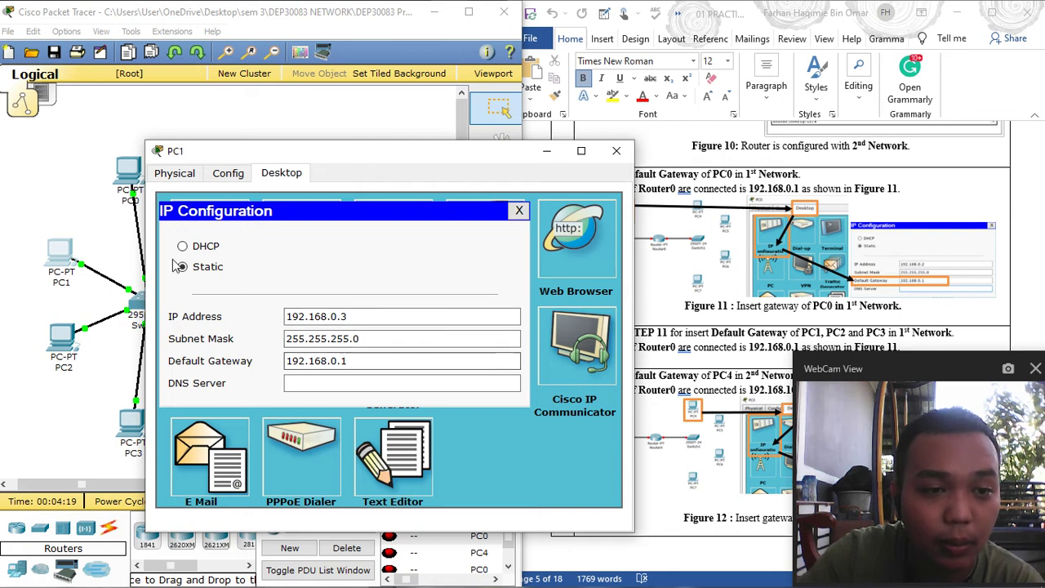
# Close PC1's window, check PC4's IP address and default gateway against lab sheet step 13, and close PC4's window
pyautogui.click(617, 151)
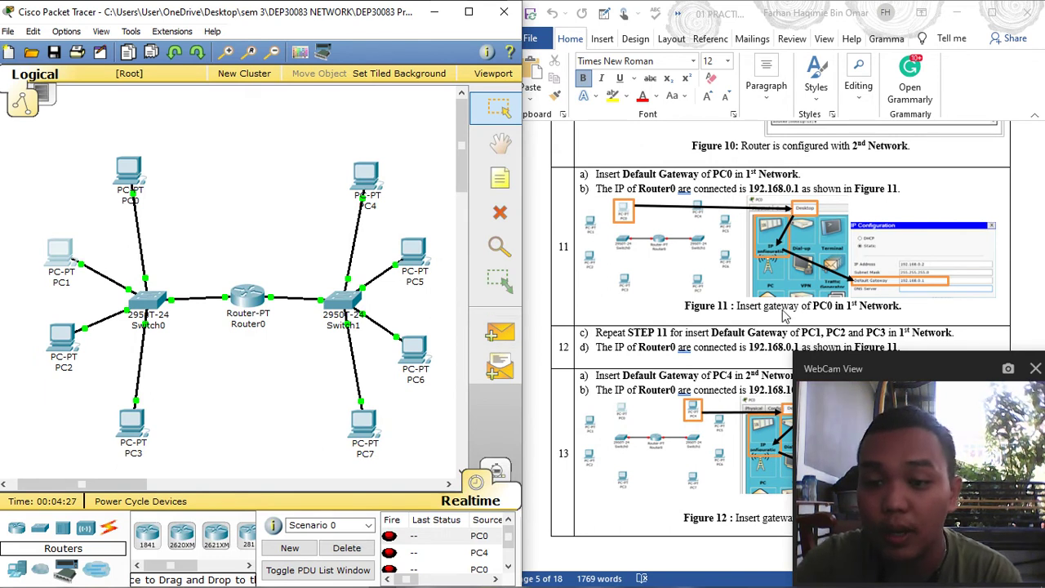
pyautogui.scroll(-1, 783, 317)
pyautogui.scroll(-1, 783, 316)
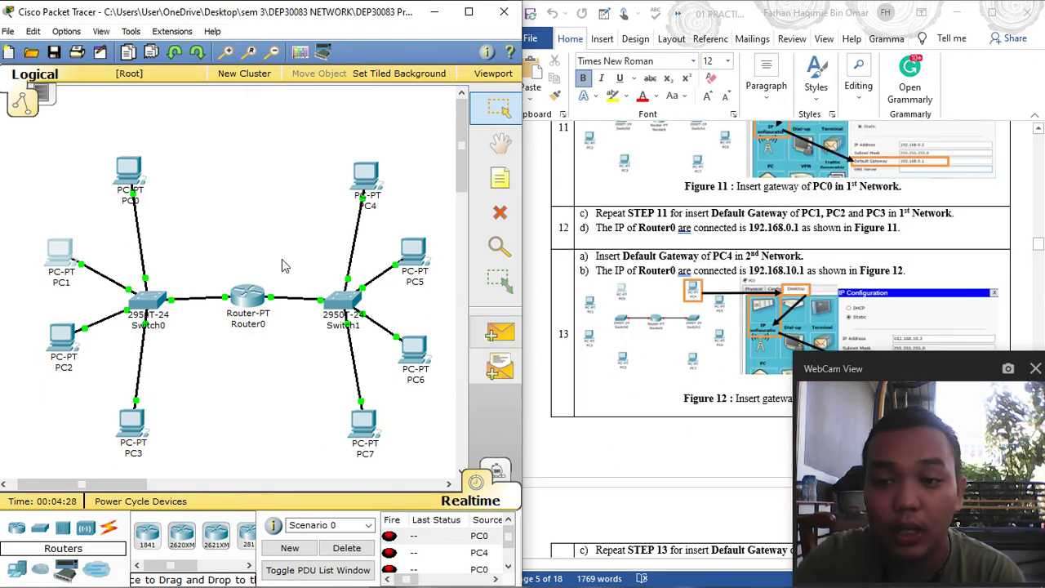
pyautogui.click(369, 193)
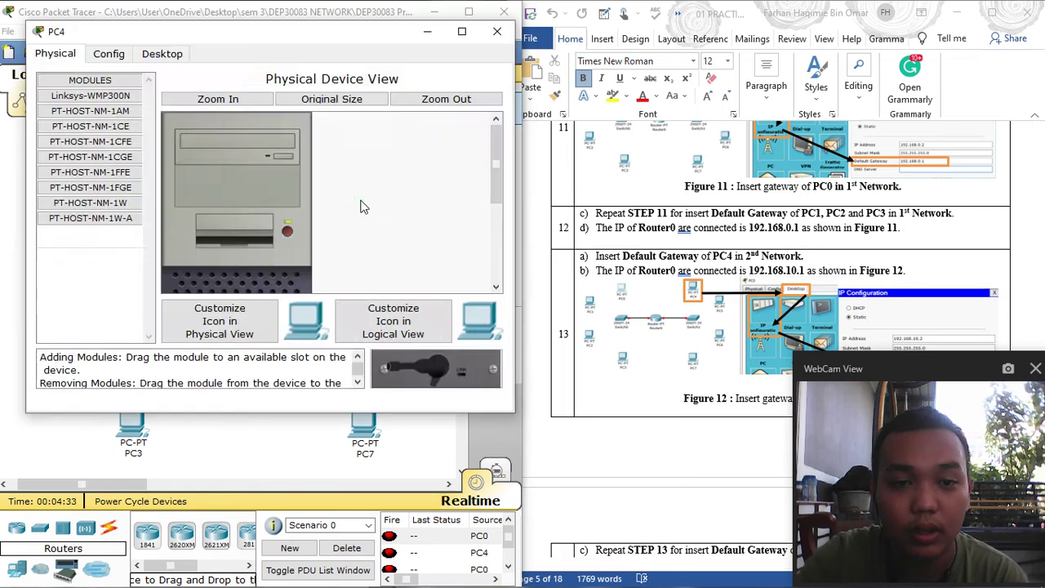
pyautogui.click(163, 54)
pyautogui.click(95, 115)
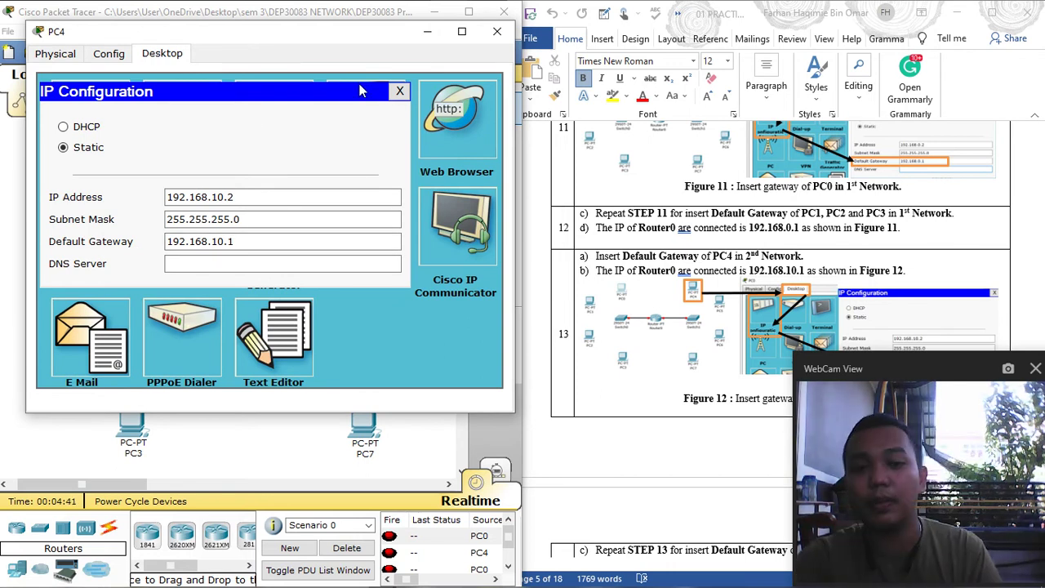
pyautogui.click(497, 31)
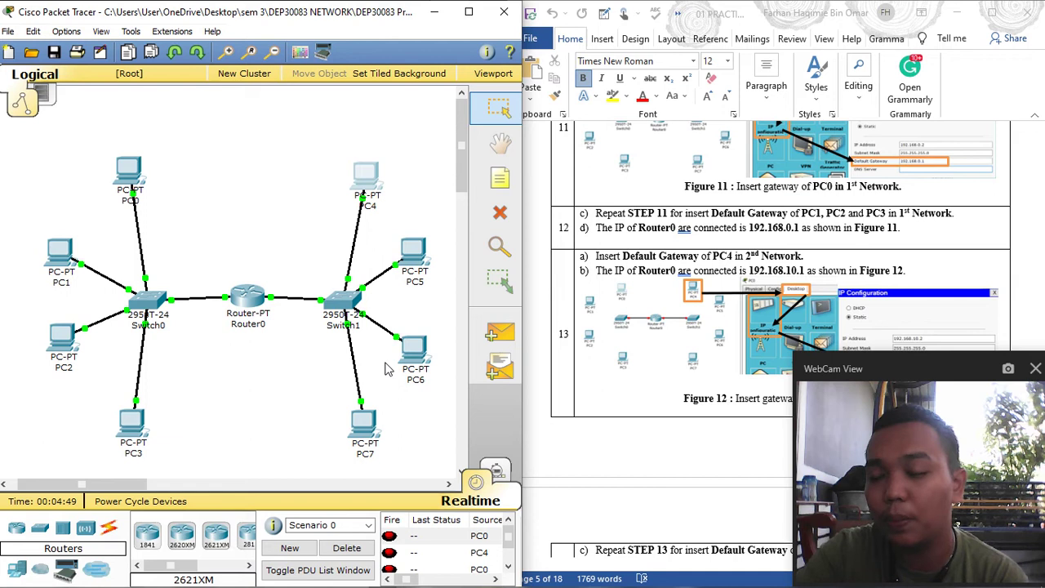
# Compare Router0's RIP routing network addresses with lab sheet step 15, and close the router's window
pyautogui.scroll(-8, 786, 279)
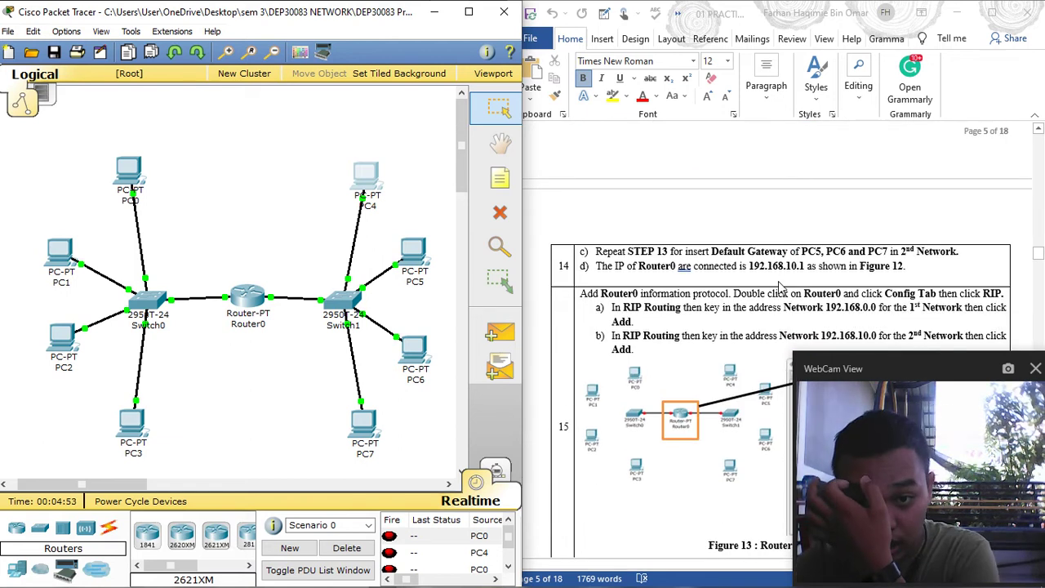
pyautogui.scroll(-3, 775, 282)
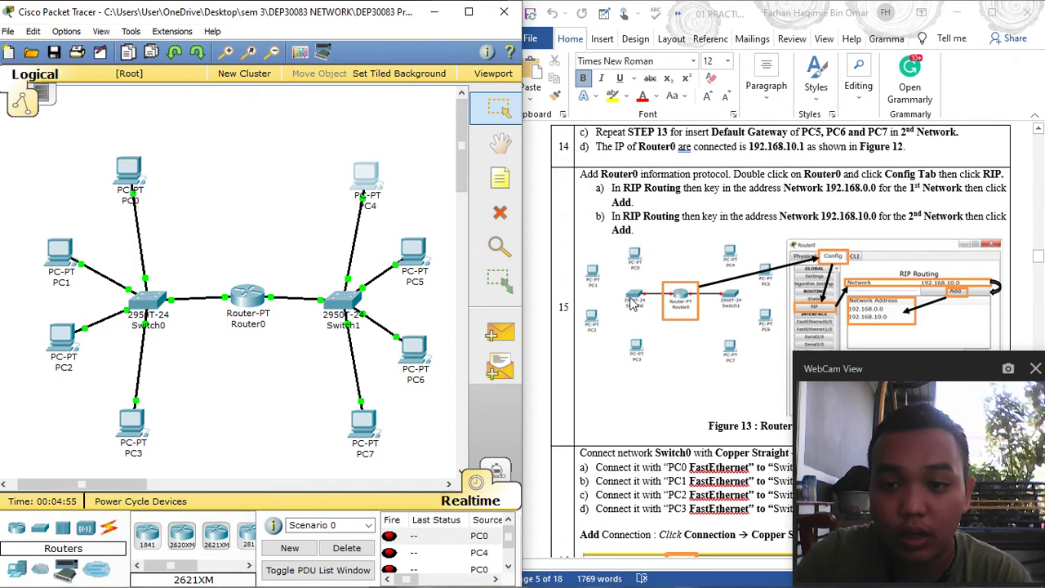
pyautogui.doubleClick(245, 301)
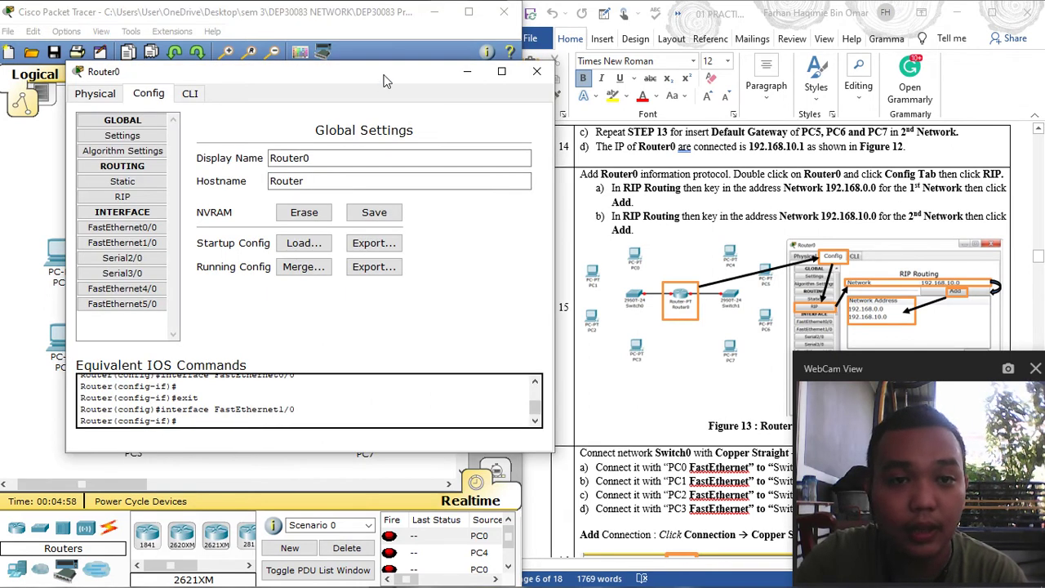
pyautogui.click(100, 187)
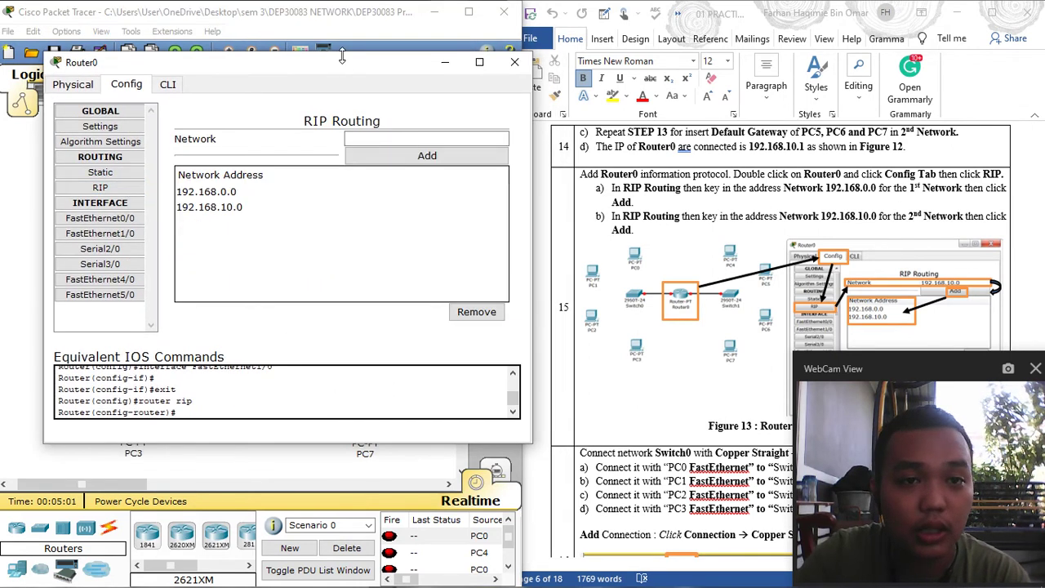
pyautogui.moveTo(339, 64)
pyautogui.mouseDown()
pyautogui.moveTo(310, 63)
pyautogui.moveTo(803, 51)
pyautogui.moveTo(571, 78)
pyautogui.moveTo(313, 69)
pyautogui.moveTo(376, 63)
pyautogui.moveTo(354, 63)
pyautogui.mouseUp()
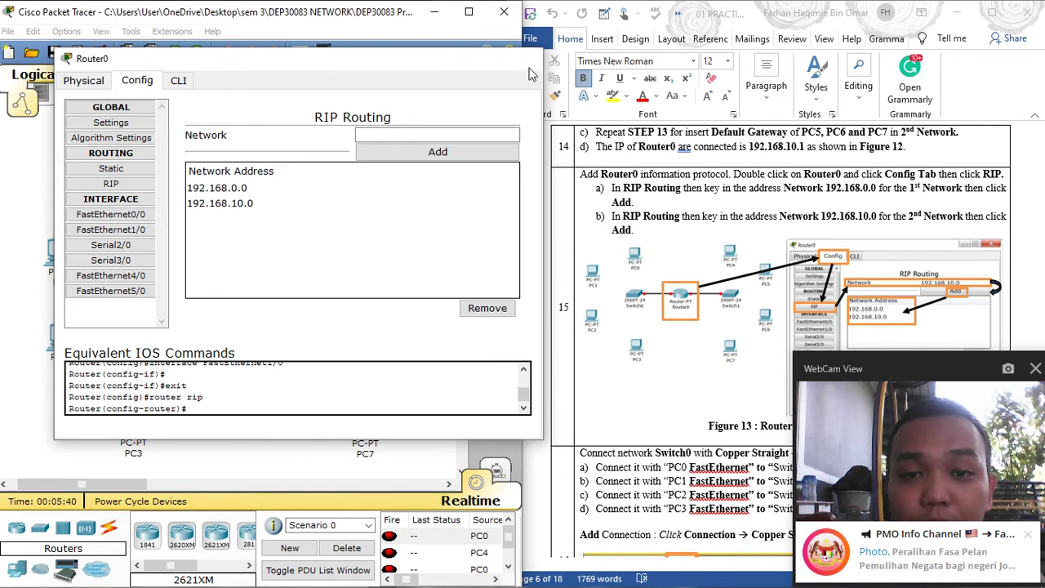
pyautogui.click(525, 58)
# Review the lab sheet's Switch0 and Switch1 cabling instructions in steps 16 and 17, continuing to the IP settings in Table 3
pyautogui.scroll(-5, 747, 233)
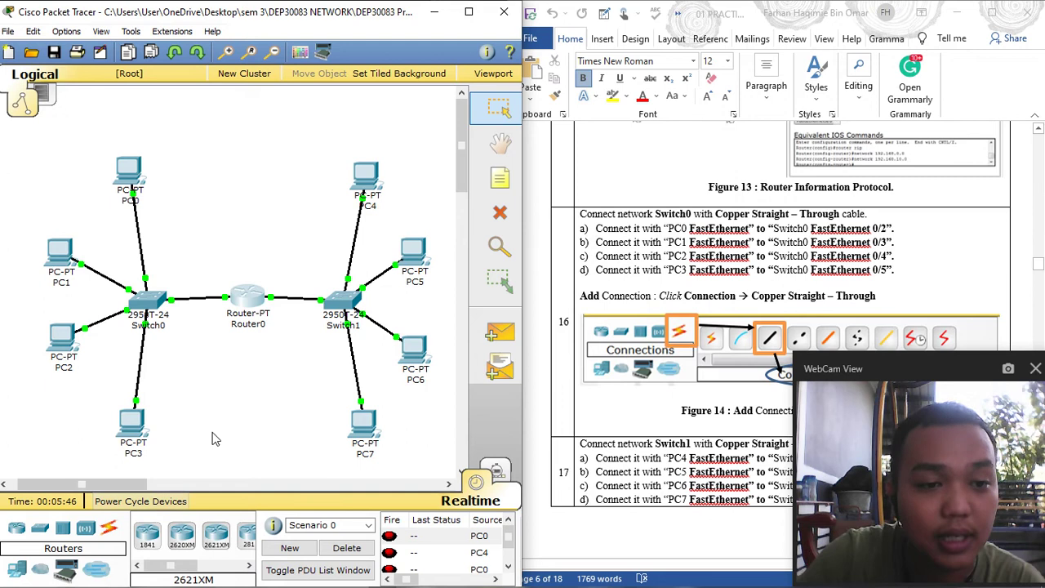
pyautogui.scroll(-1, 712, 332)
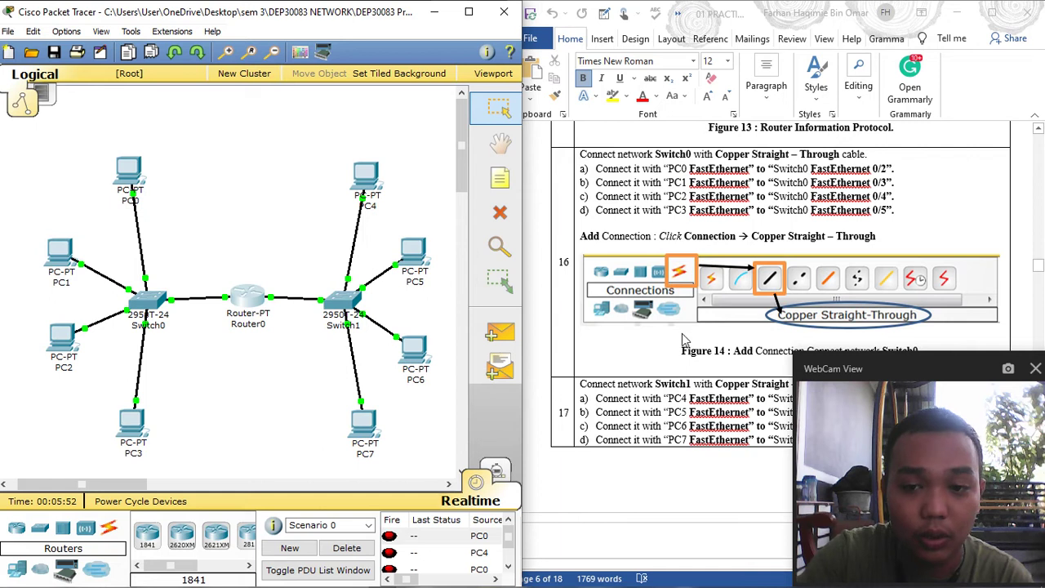
pyautogui.scroll(-2, 769, 242)
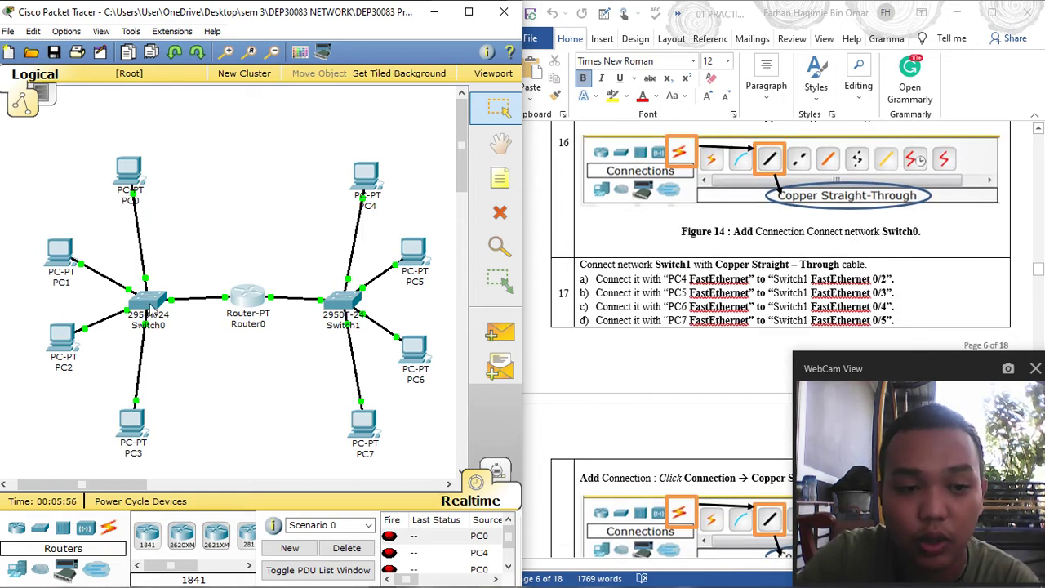
pyautogui.scroll(-4, 783, 318)
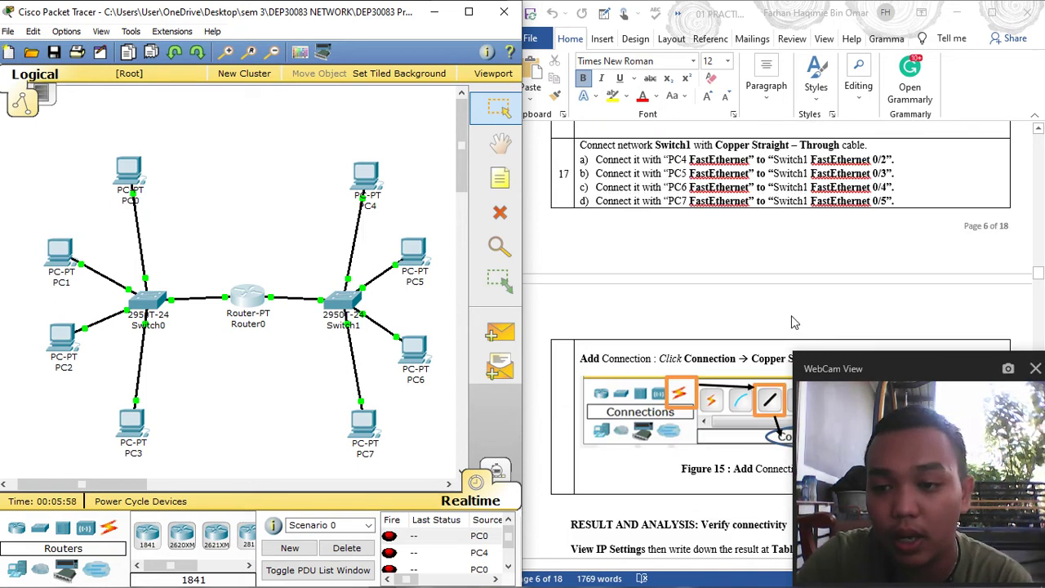
pyautogui.scroll(-3, 744, 219)
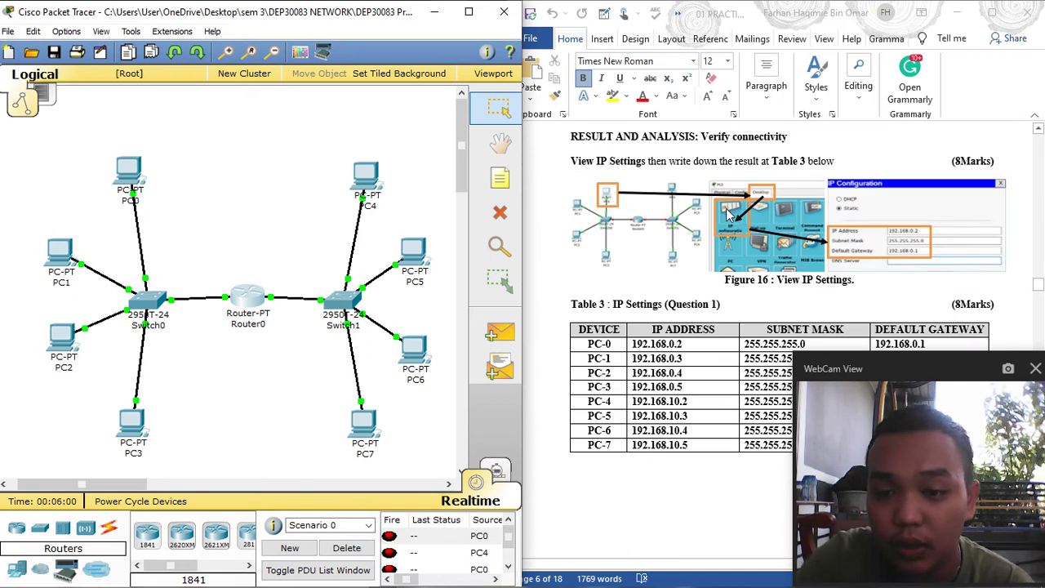
pyautogui.scroll(-1, 734, 215)
pyautogui.moveTo(995, 380); pyautogui.dragTo(991, 381)
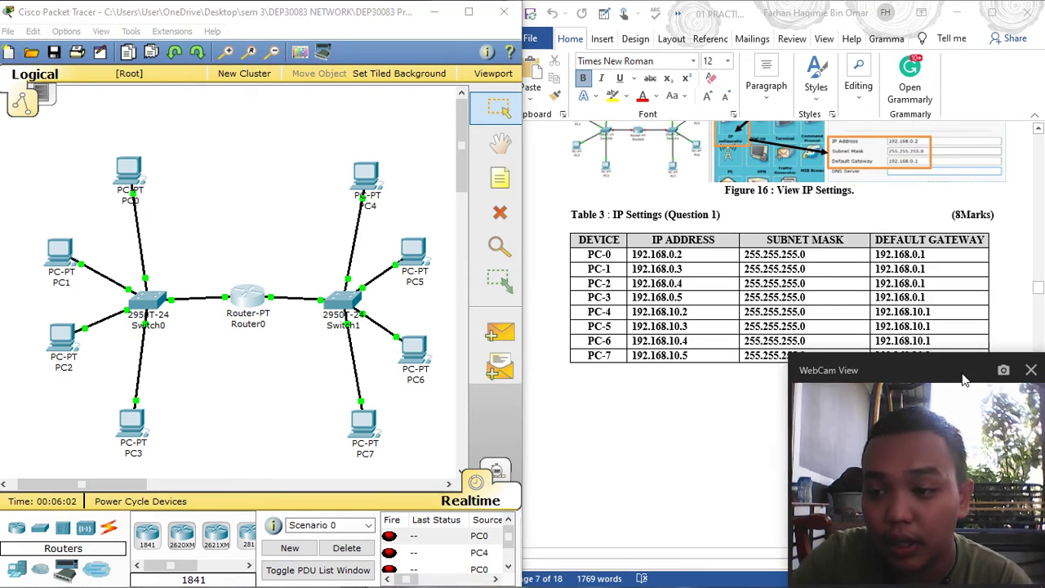
# Check PC0's IP address, subnet mask and default gateway against Figure 16 and Table 3, and close its window
pyautogui.scroll(3, 795, 249)
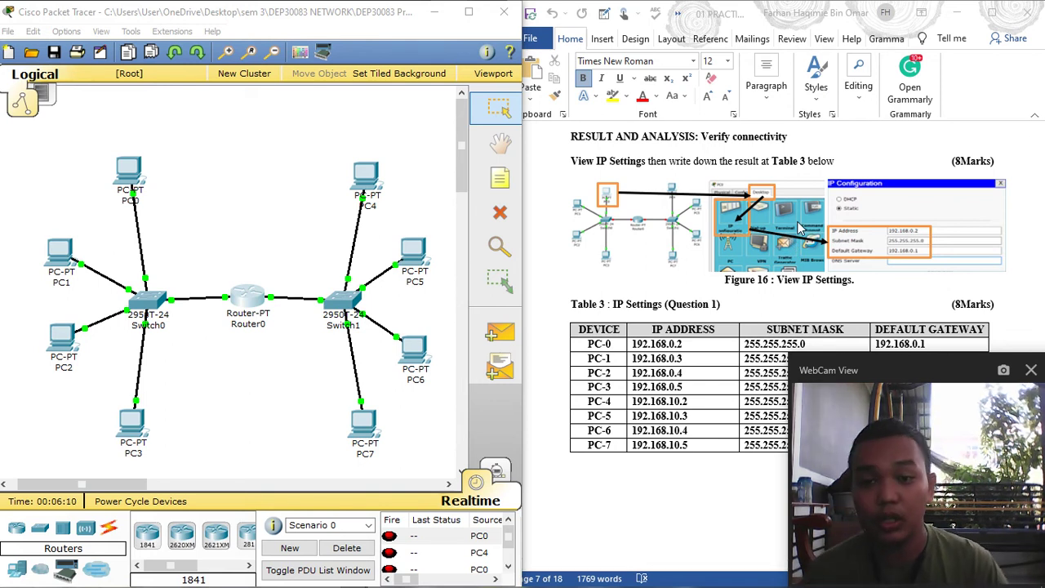
pyautogui.click(128, 173)
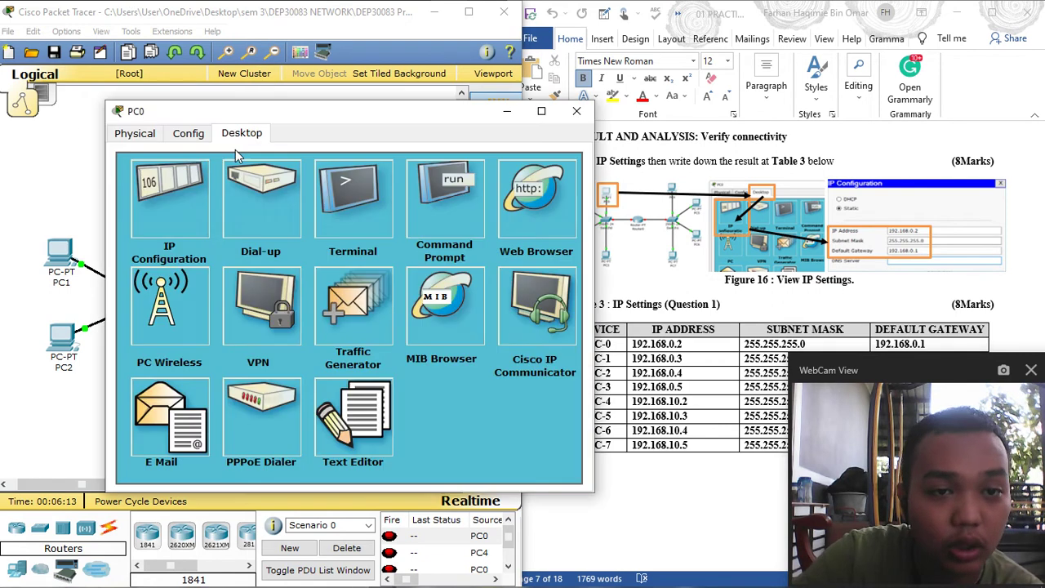
pyautogui.click(162, 221)
pyautogui.moveTo(364, 126); pyautogui.dragTo(318, 88)
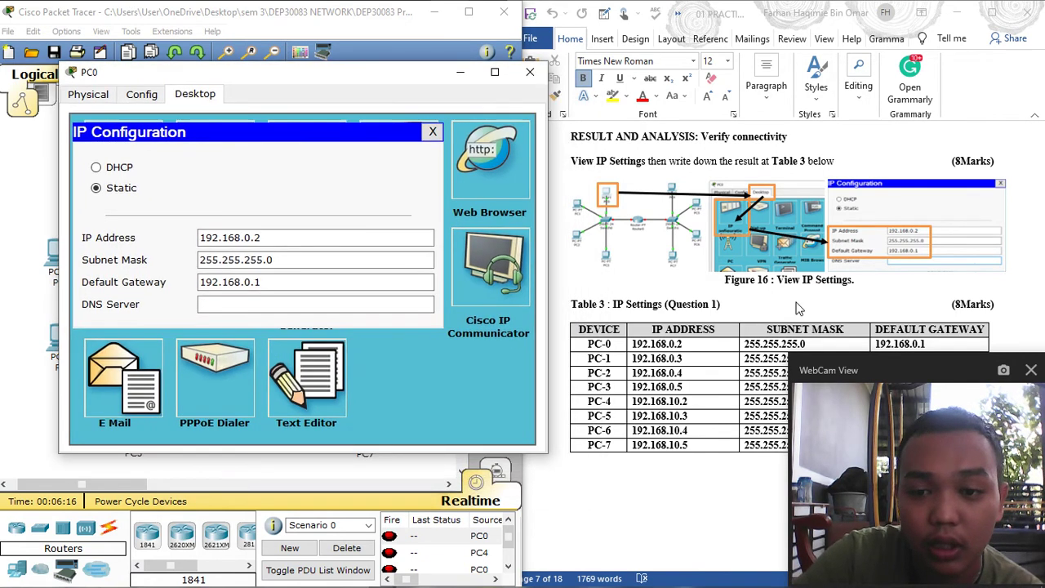
pyautogui.scroll(-3, 657, 260)
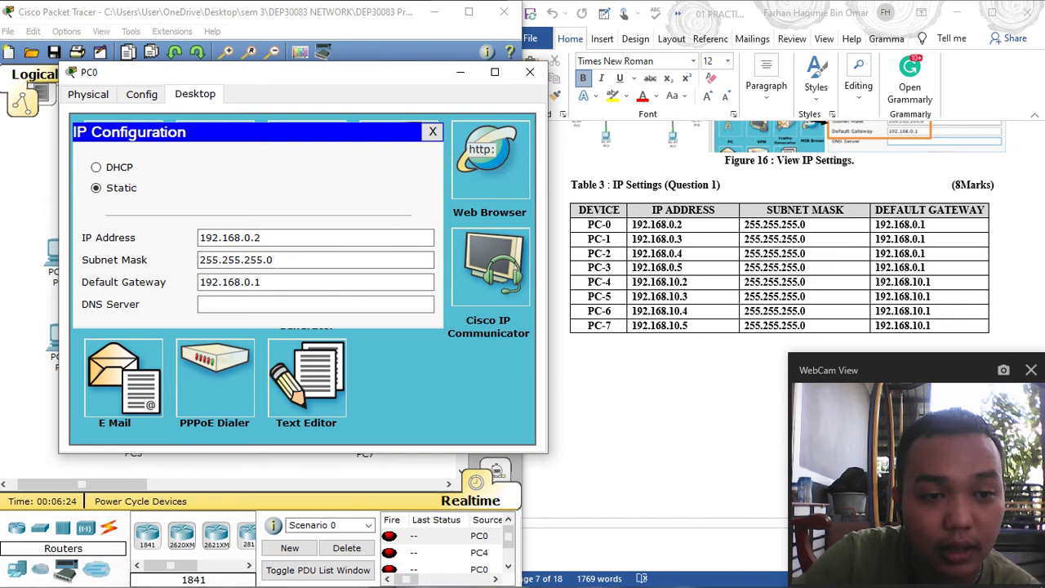
pyautogui.click(529, 72)
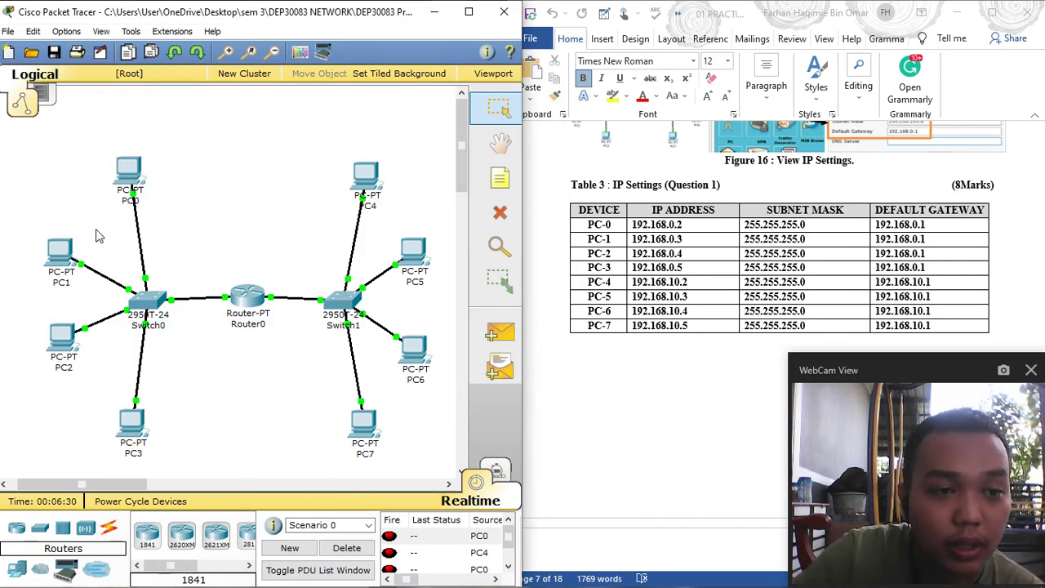
# Compare PC1's IP configuration with its row in Table 3, and close its window
pyautogui.click(63, 252)
pyautogui.click(207, 245)
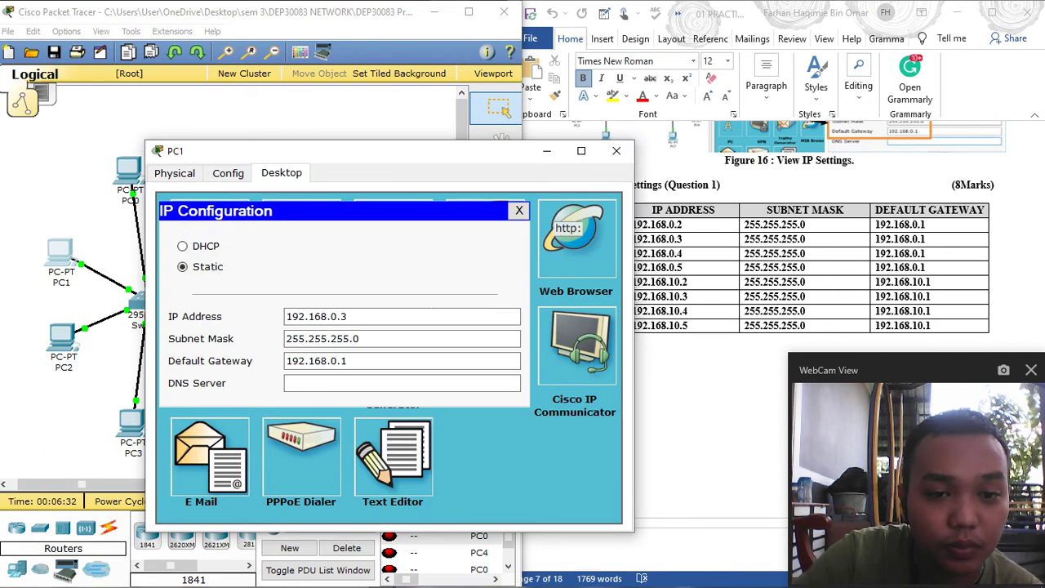
pyautogui.moveTo(536, 159); pyautogui.dragTo(486, 147)
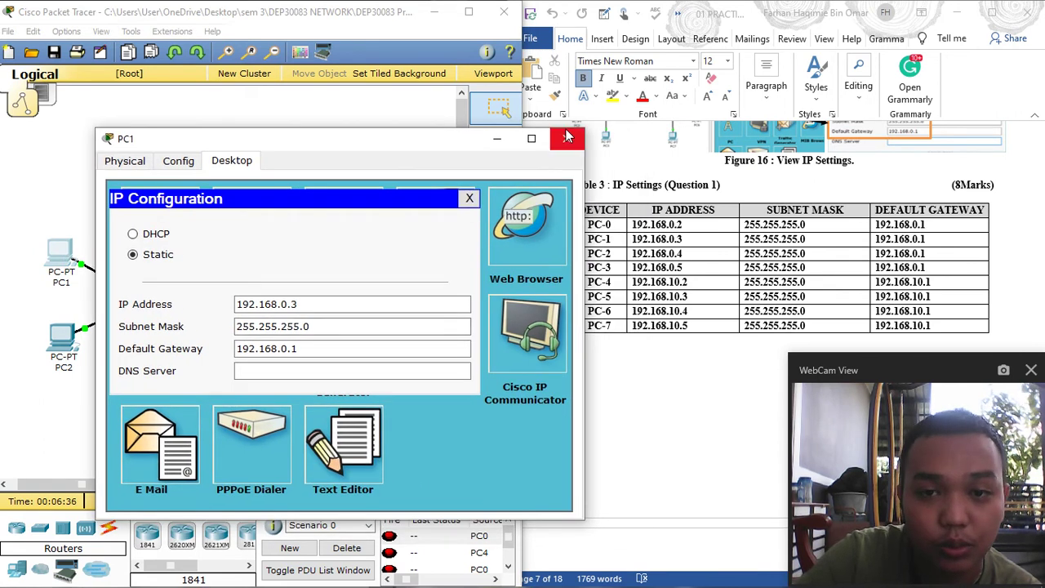
pyautogui.click(567, 138)
# Open PC2's IP configuration to compare its address, subnet mask and gateway with Table 3, and close its window
pyautogui.click(63, 342)
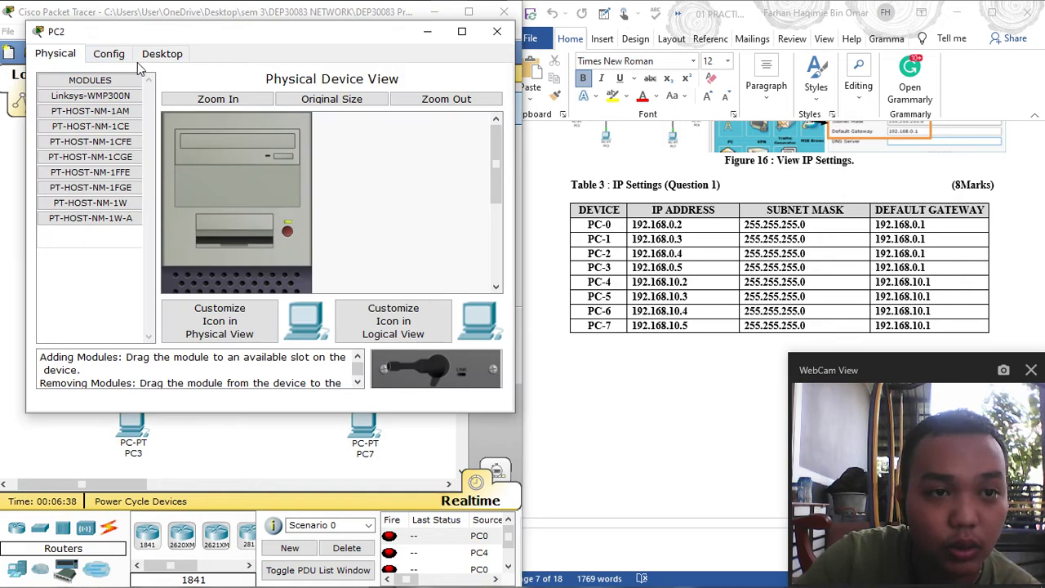
pyautogui.click(108, 53)
pyautogui.click(182, 52)
pyautogui.click(89, 126)
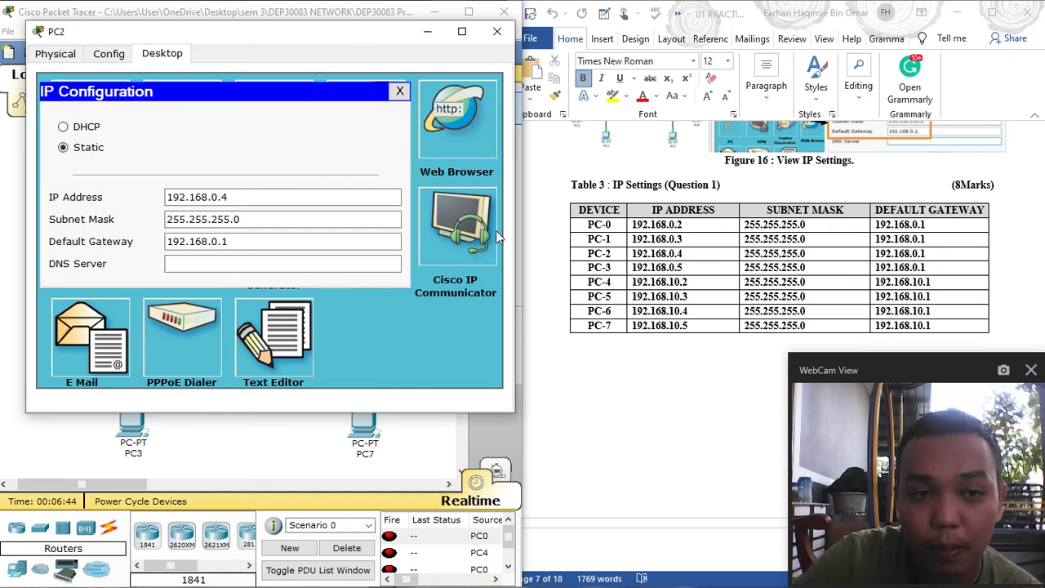
pyautogui.click(399, 92)
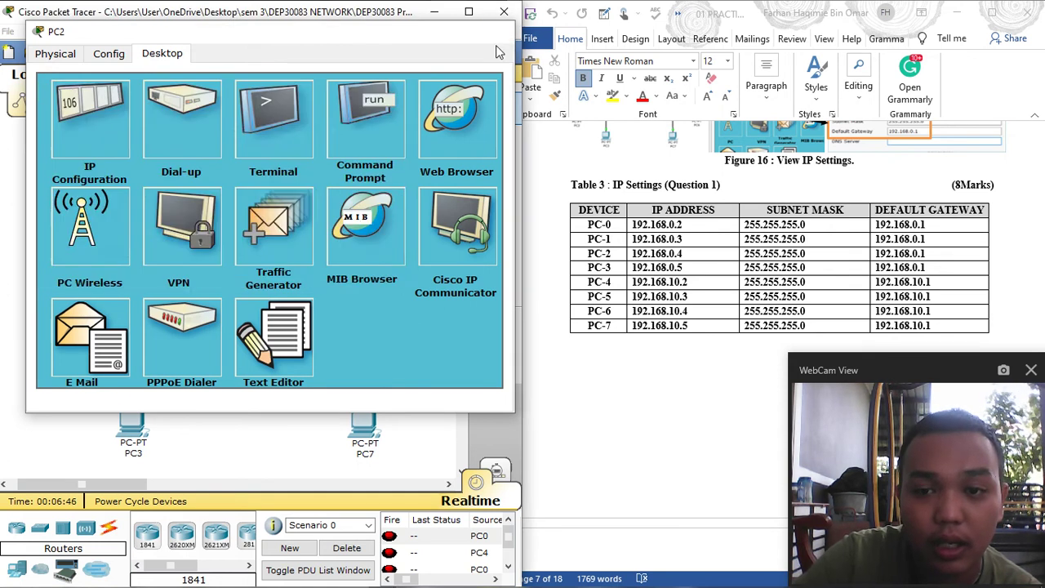
pyautogui.click(497, 31)
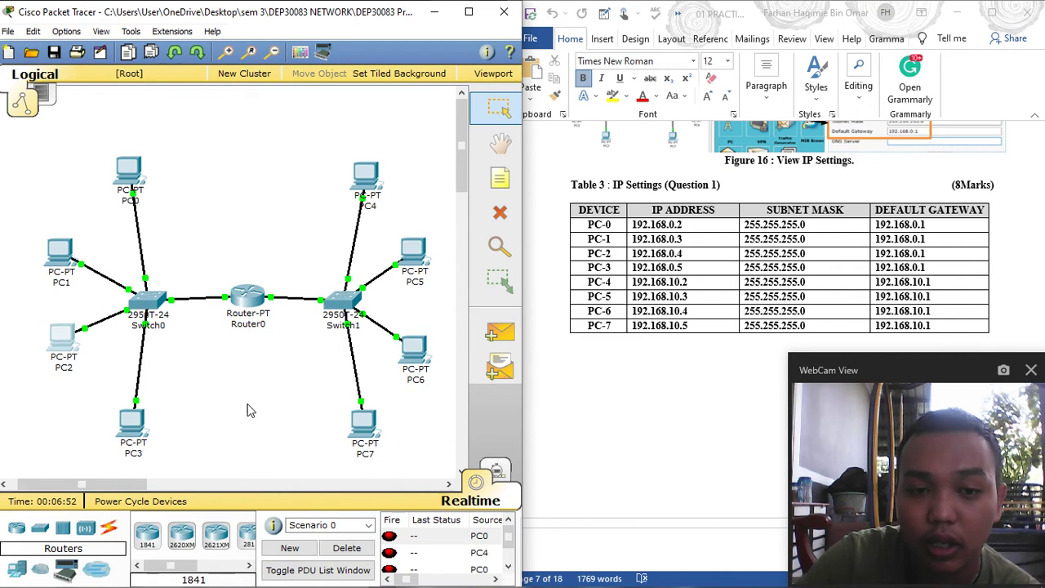
# Check PC4's IP configuration against its 2nd network entry in Table 3, and close its window
pyautogui.click(366, 178)
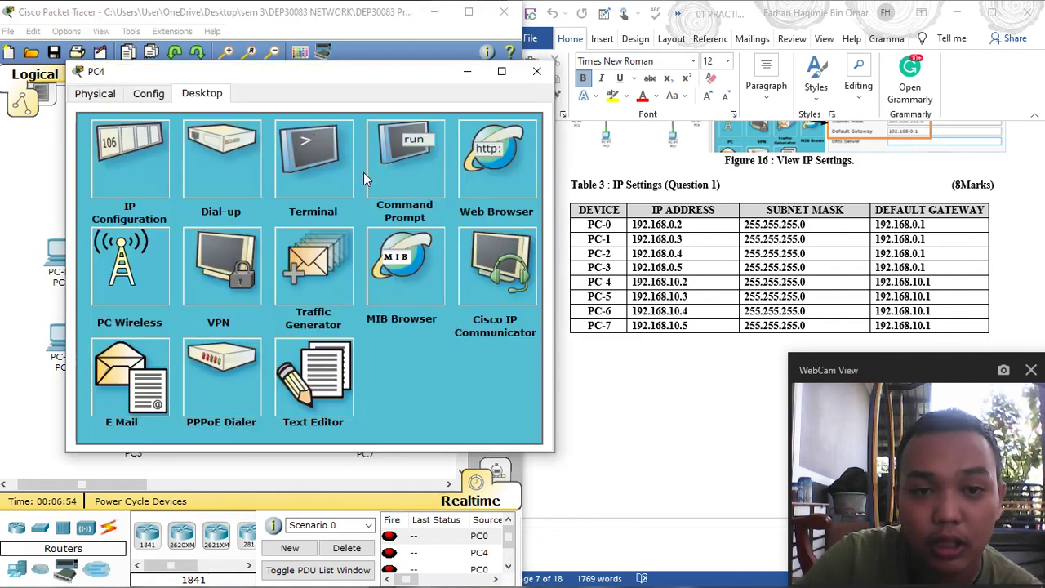
pyautogui.click(127, 149)
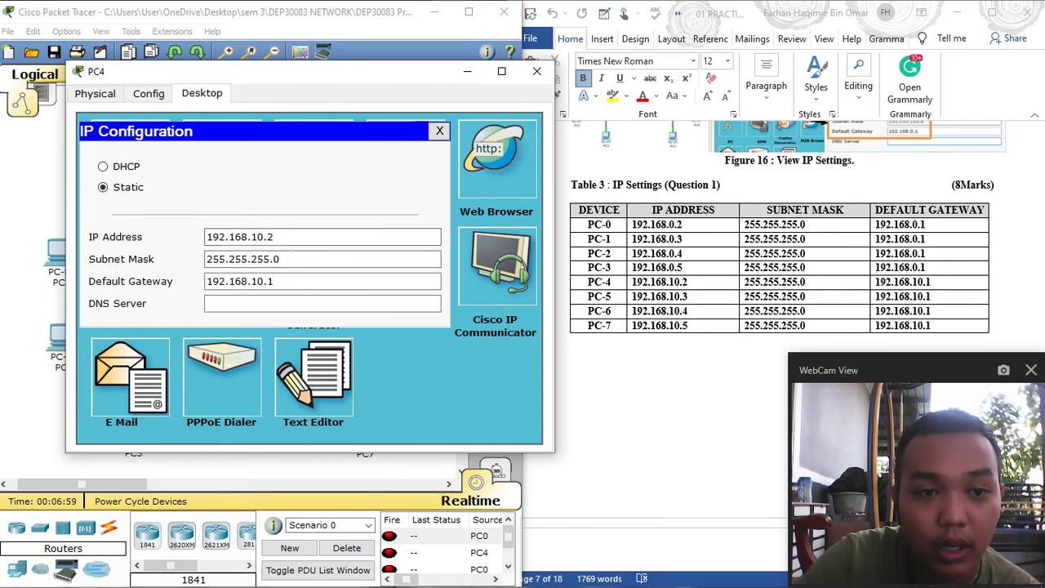
pyautogui.click(439, 131)
pyautogui.click(536, 71)
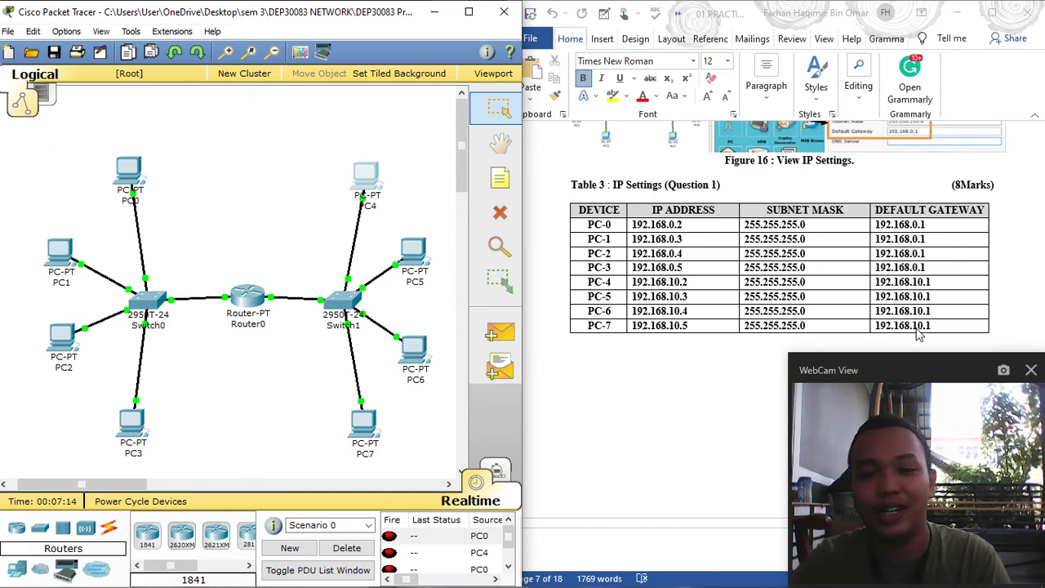
# Find the lab sheet's ping instructions for Figure 17 and open the Command Prompt on PC0
pyautogui.scroll(-3, 404, 119)
pyautogui.scroll(2, 404, 119)
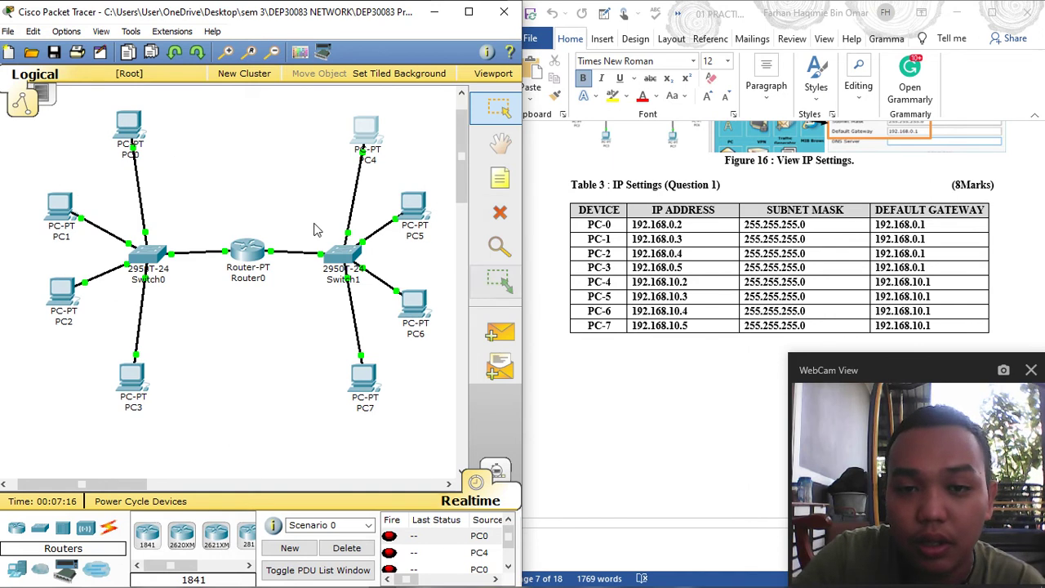
pyautogui.scroll(1, 334, 229)
pyautogui.scroll(-2, 726, 263)
pyautogui.scroll(-8, 727, 262)
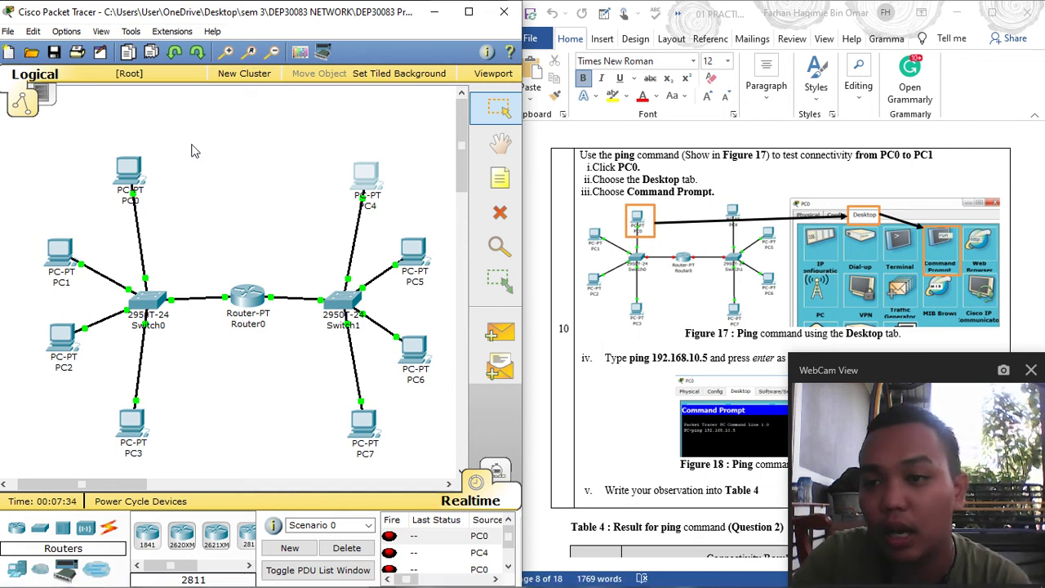
pyautogui.click(129, 169)
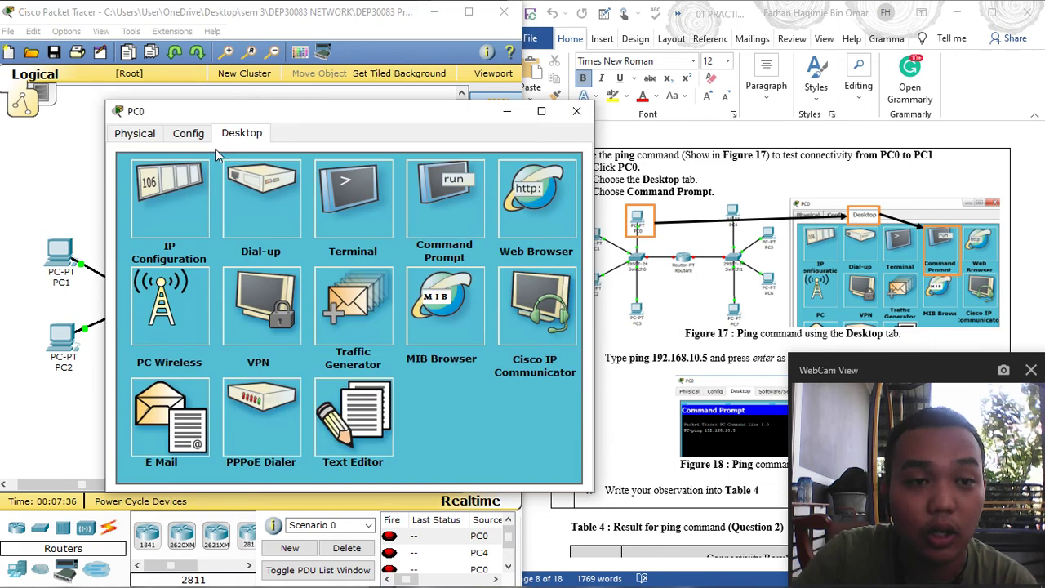
pyautogui.moveTo(312, 118); pyautogui.dragTo(267, 96)
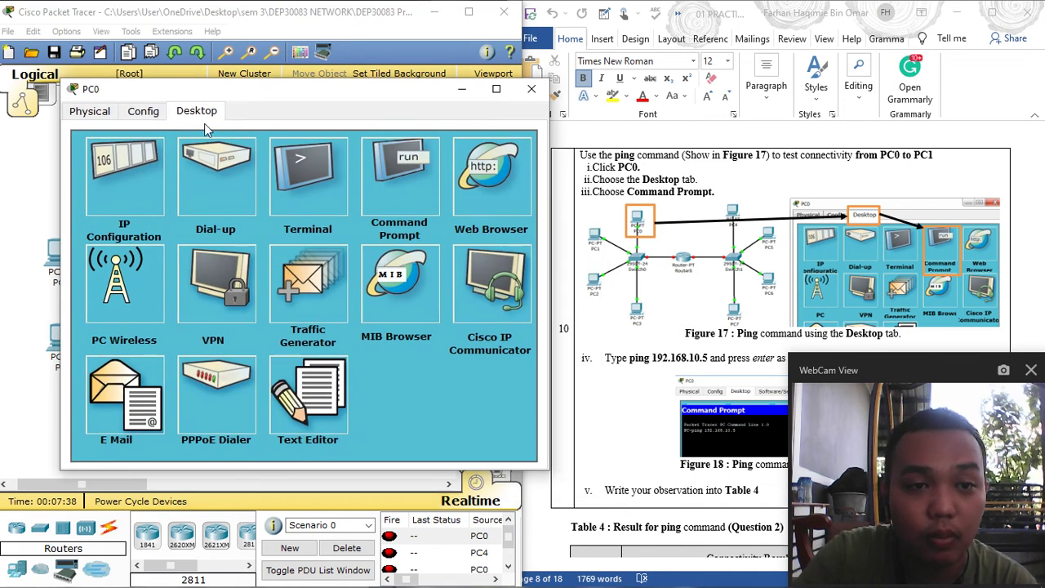
pyautogui.click(404, 189)
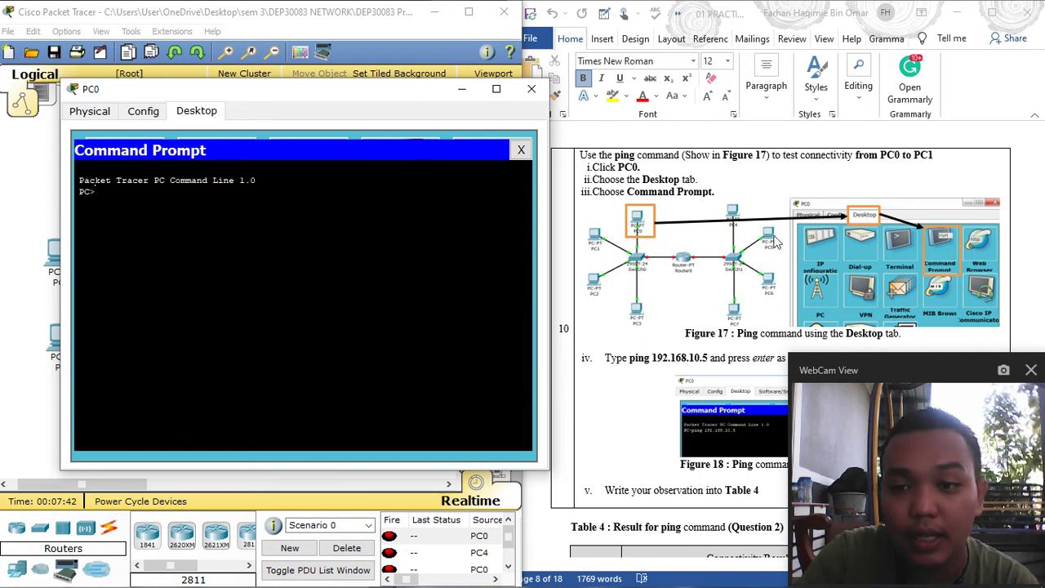
# Test the connection from PC0 to PC1 by pinging 192.168.0.3 in the Command Prompt, and close PC0's window
pyautogui.scroll(-2, 857, 236)
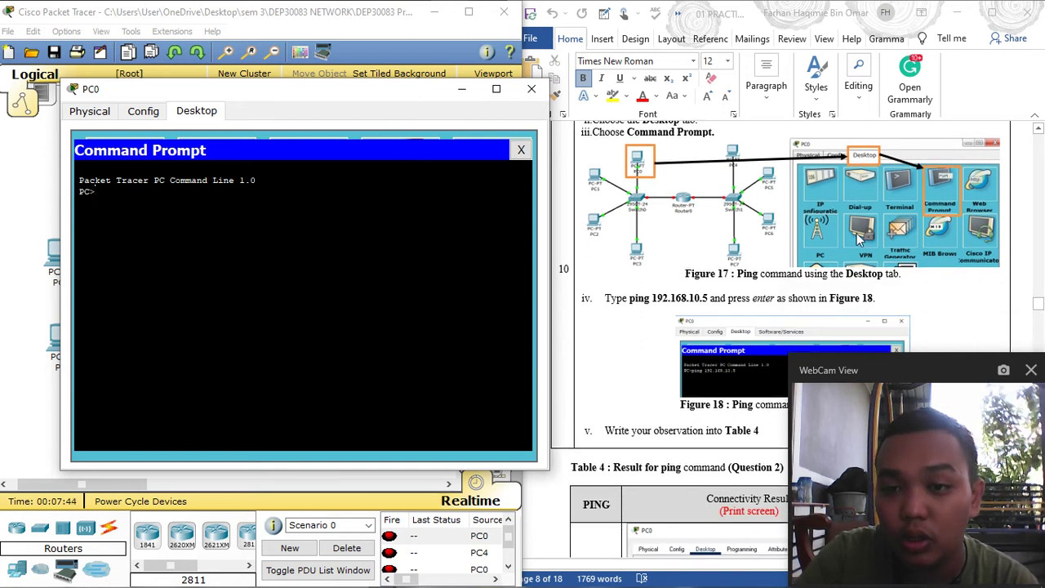
pyautogui.scroll(2, 857, 237)
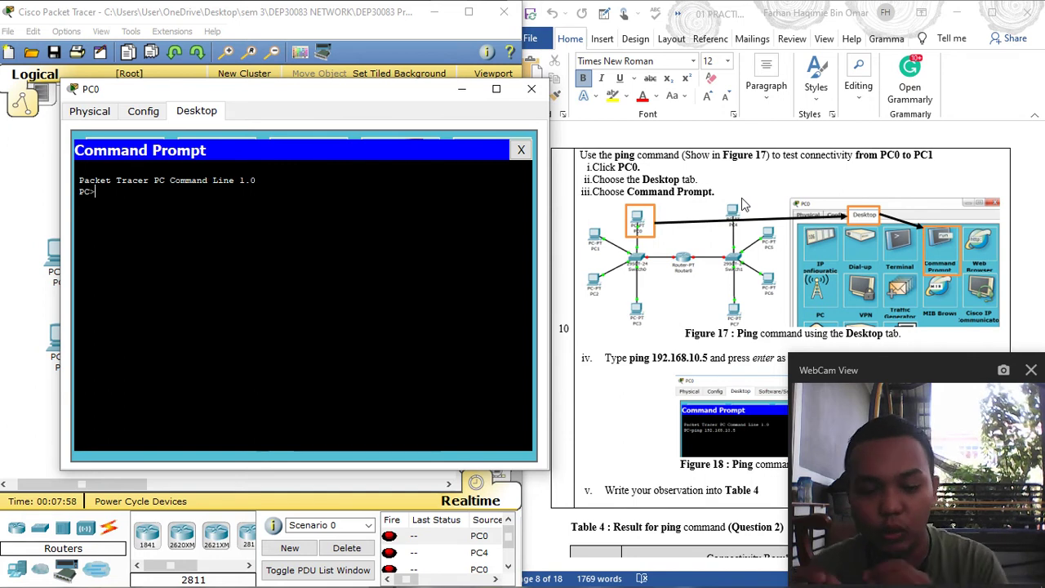
pyautogui.write('p')
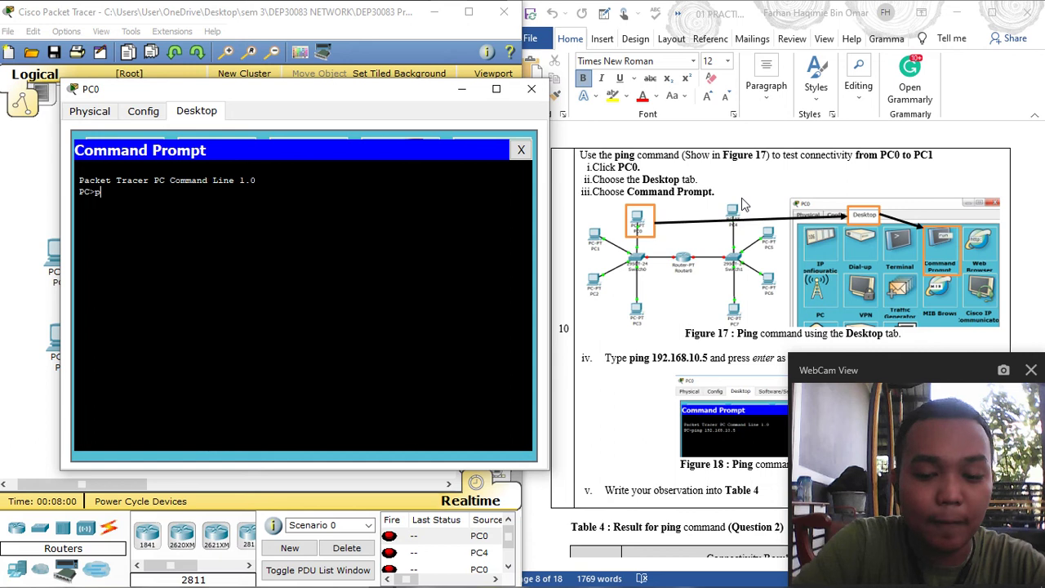
pyautogui.write('ing 192')
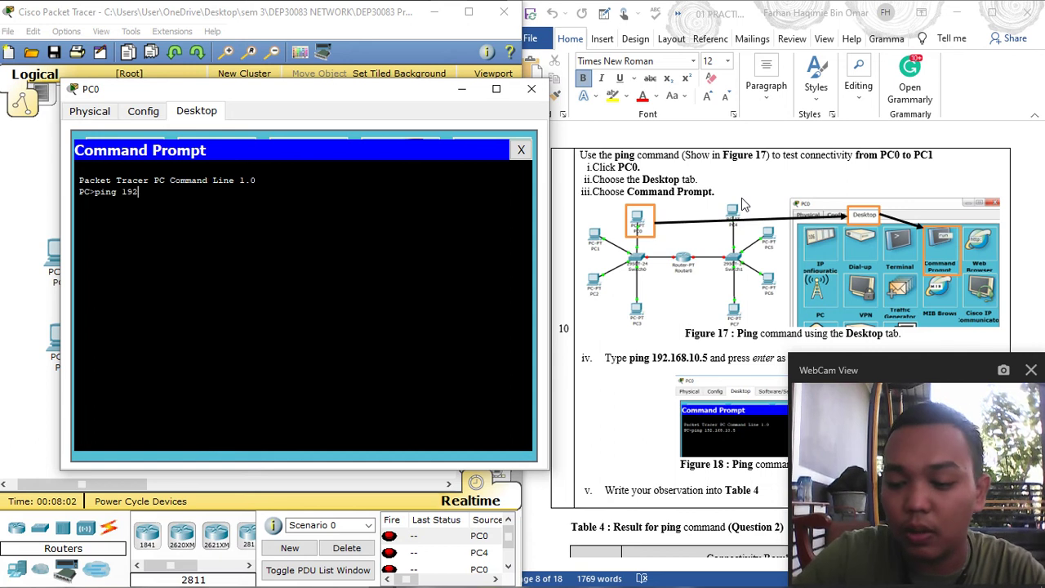
pyautogui.write('.168.0.')
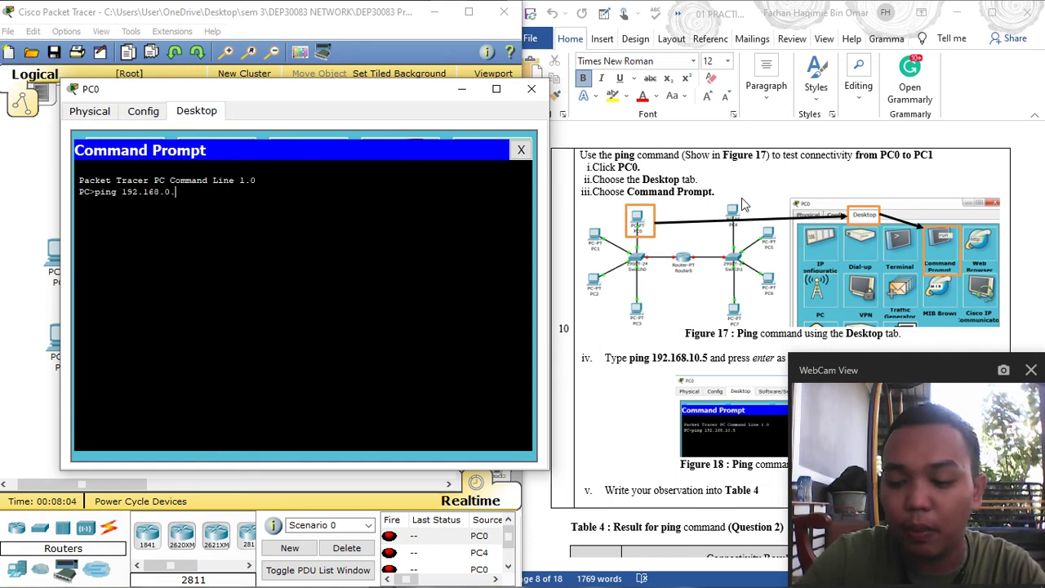
pyautogui.write('3')
pyautogui.press('Return')
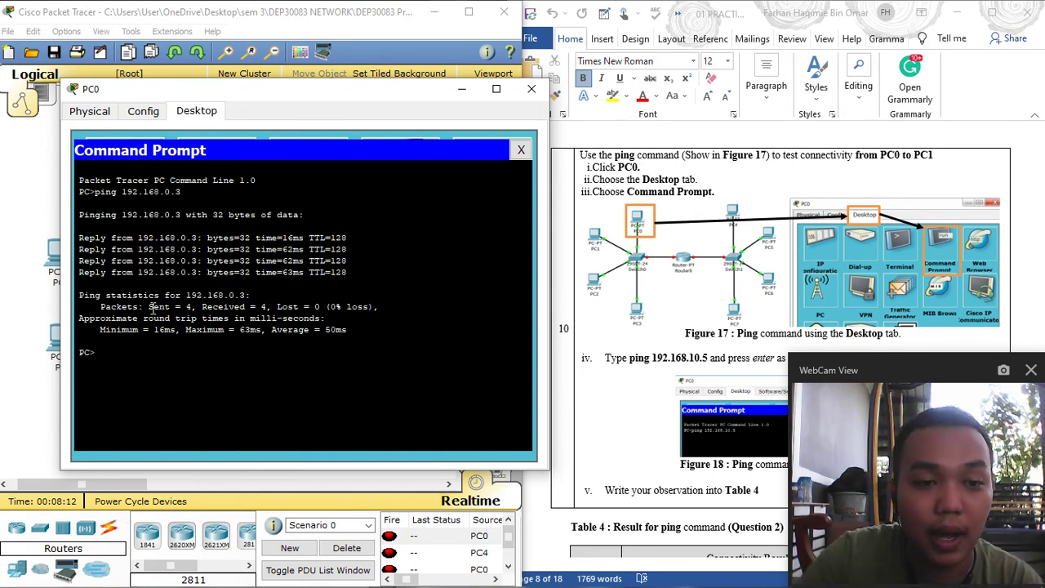
pyautogui.click(521, 149)
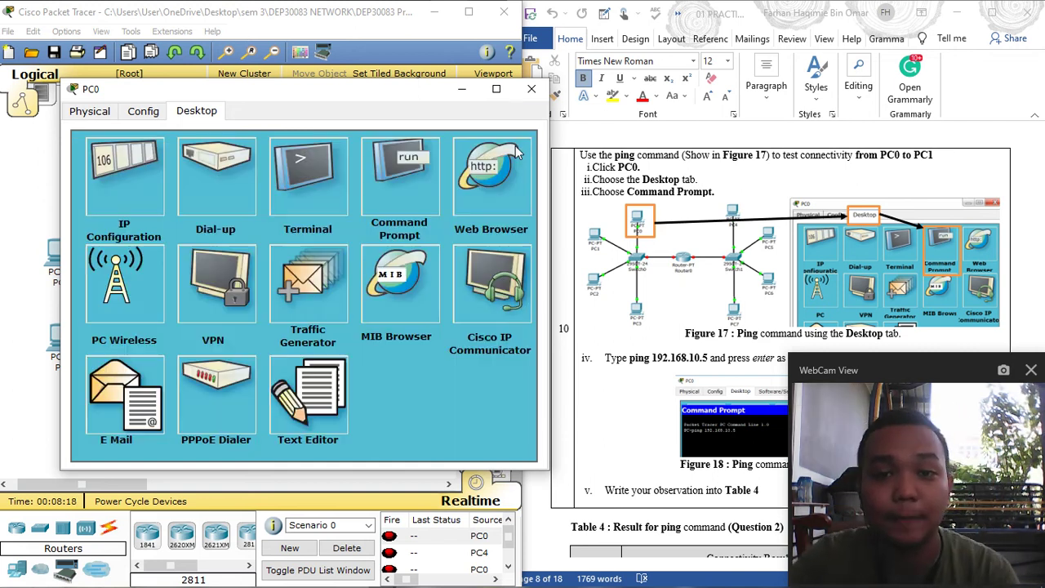
pyautogui.click(531, 88)
# Follow Table 4's PC0 to PC4 row by pinging 192.168.10.2 from PC0's Command Prompt, and close its window
pyautogui.scroll(-3, 781, 231)
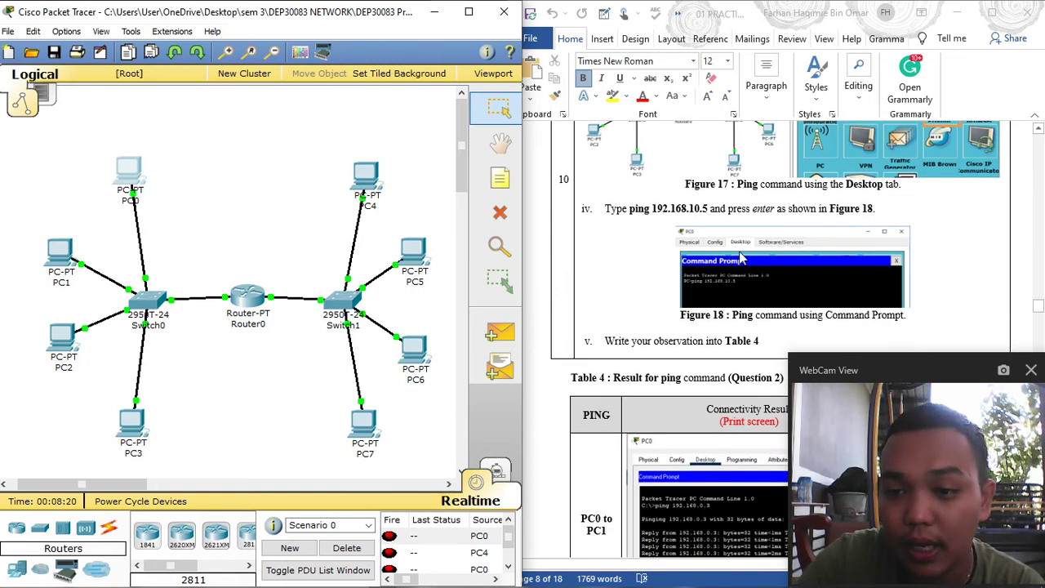
pyautogui.scroll(-5, 756, 219)
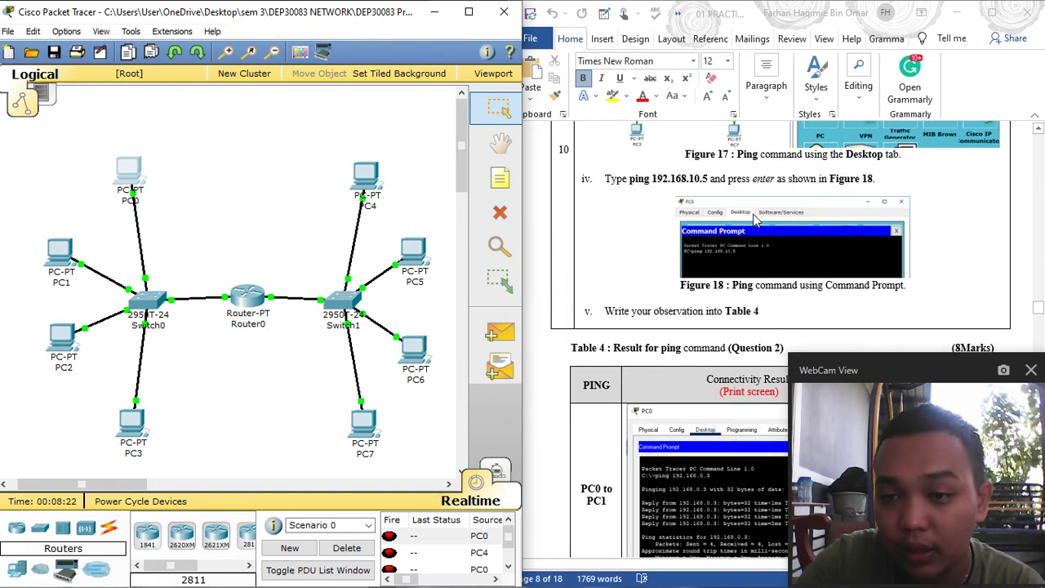
pyautogui.scroll(-1, 755, 219)
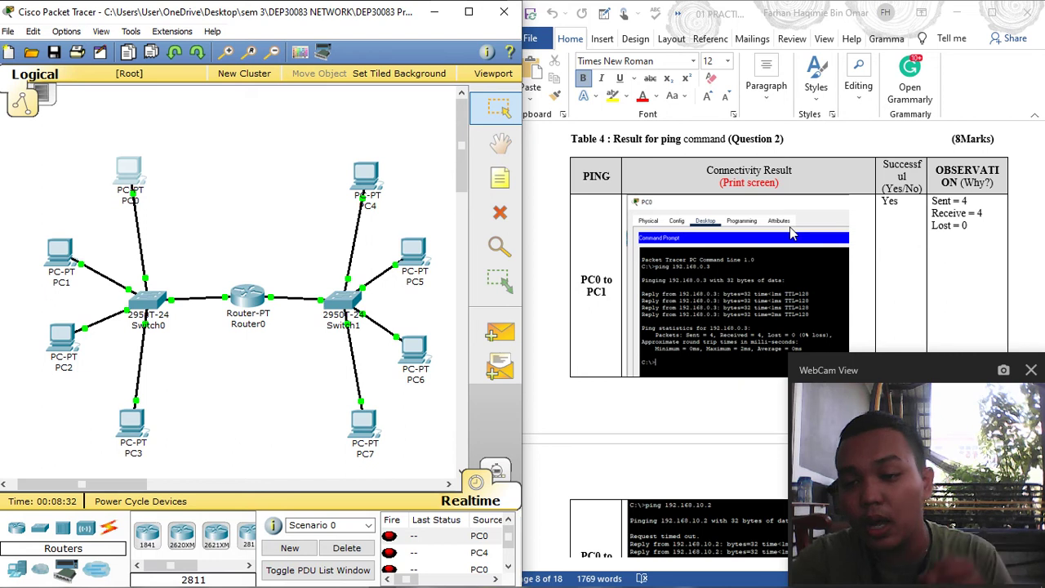
pyautogui.scroll(-1, 585, 294)
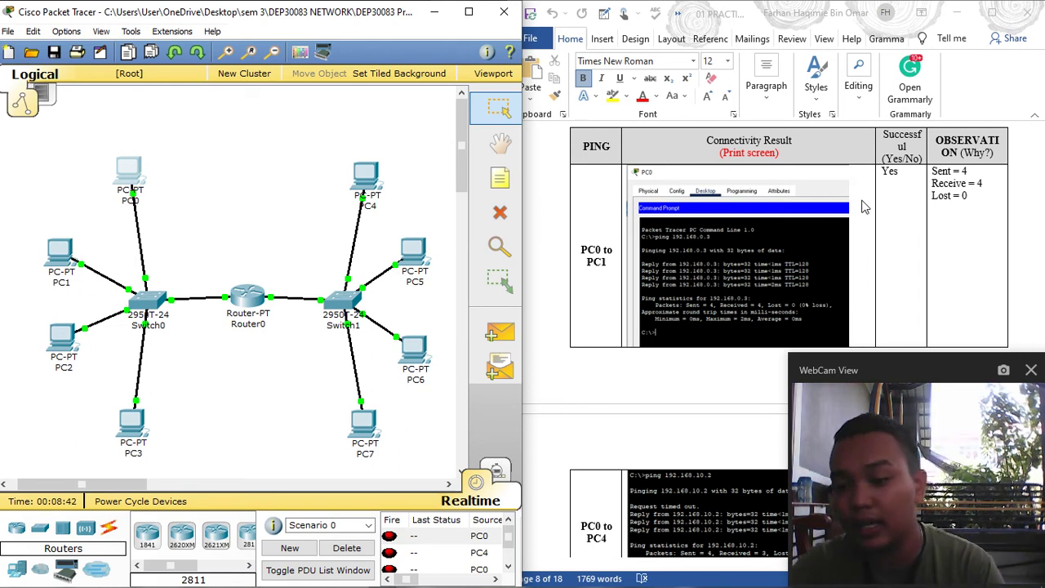
pyautogui.scroll(-6, 855, 212)
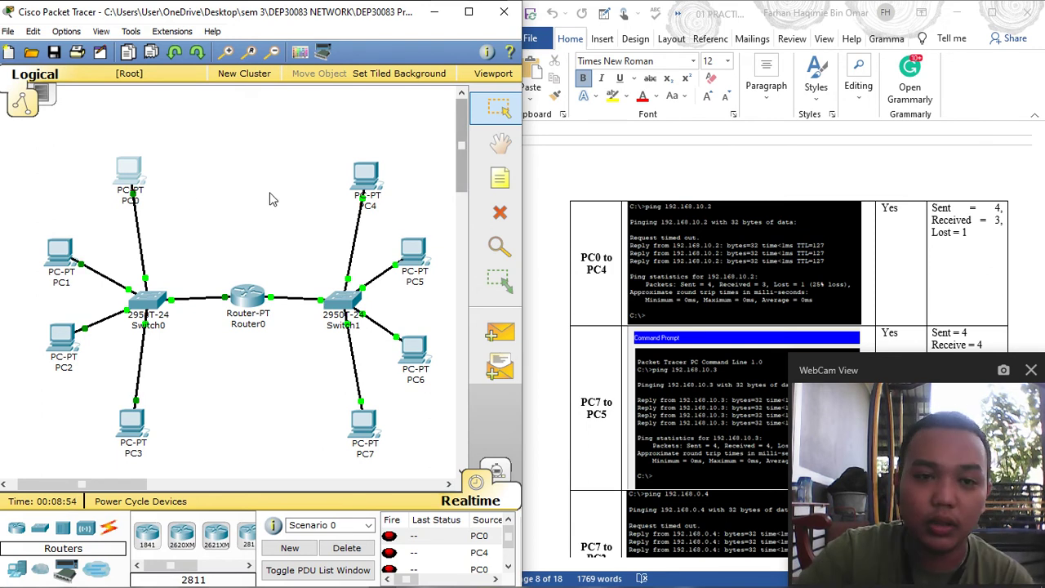
pyautogui.click(129, 182)
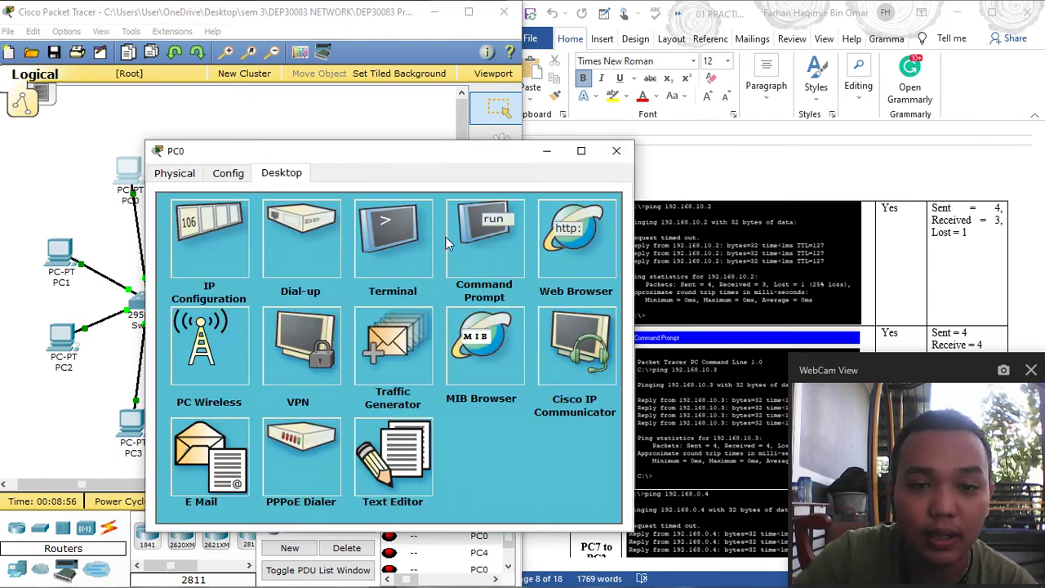
pyautogui.click(454, 237)
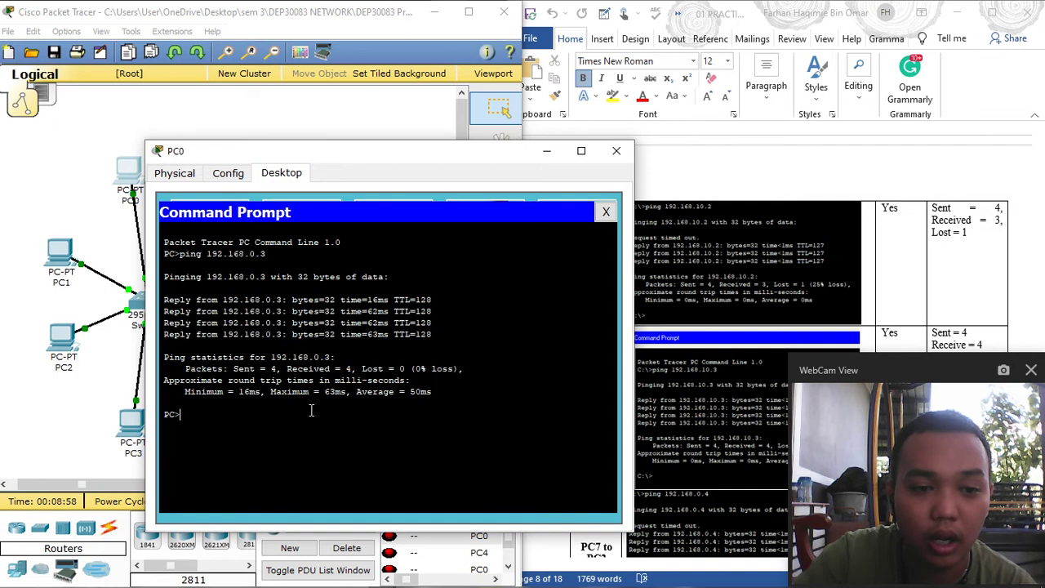
pyautogui.write('ping ')
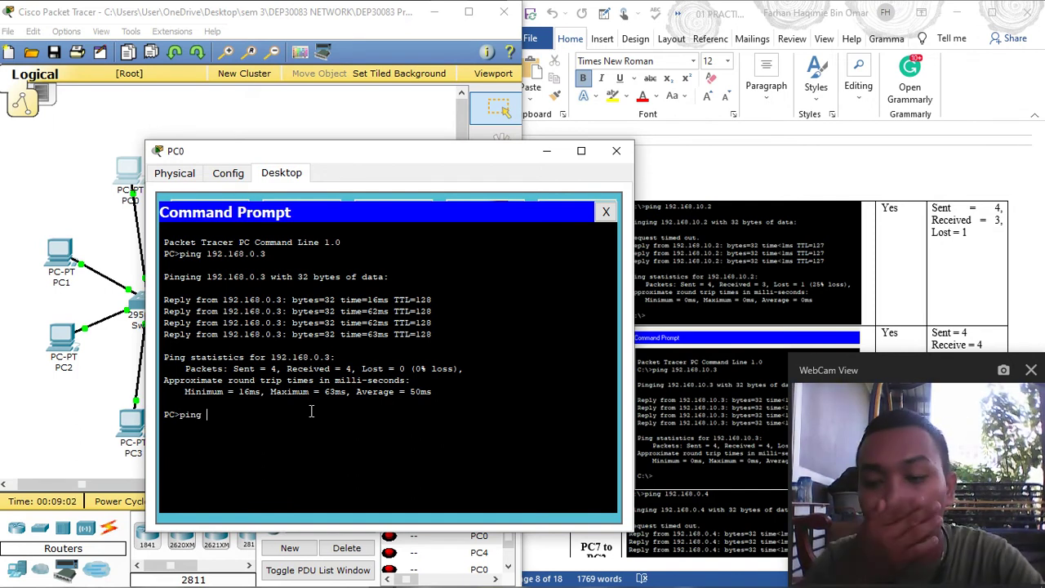
pyautogui.write('192.168.10.2')
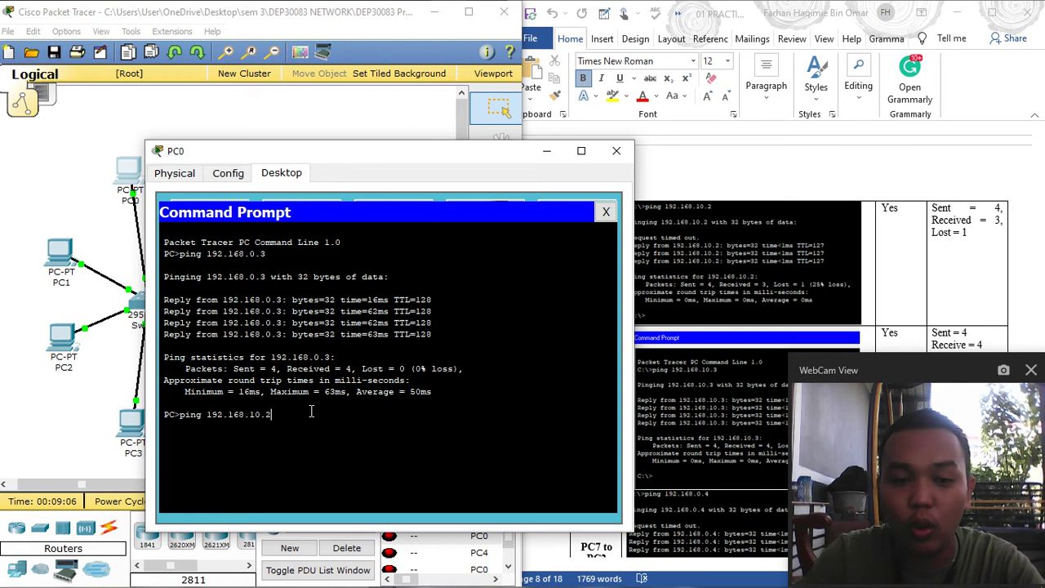
pyautogui.press('Return')
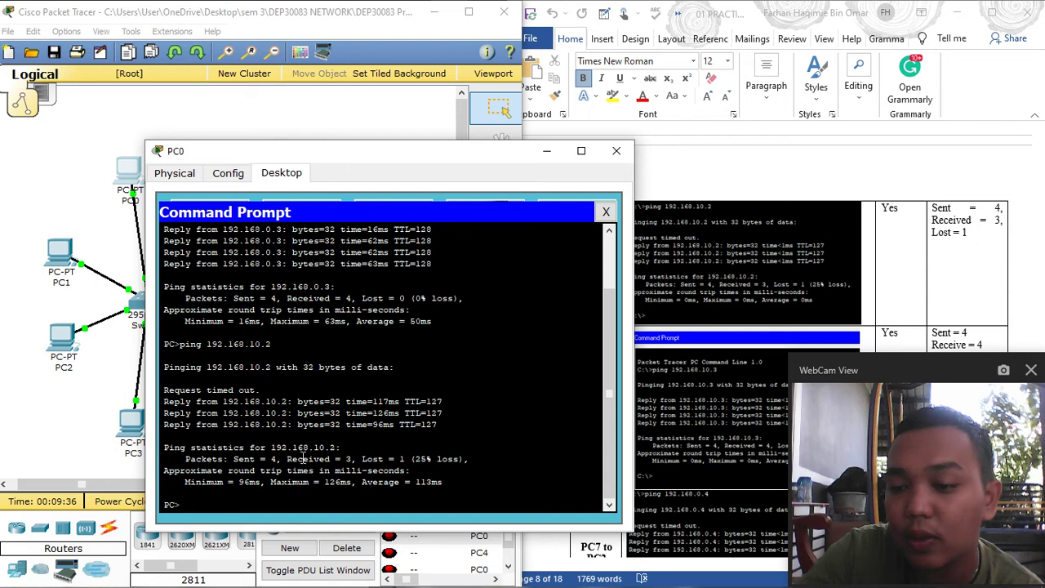
pyautogui.click(617, 151)
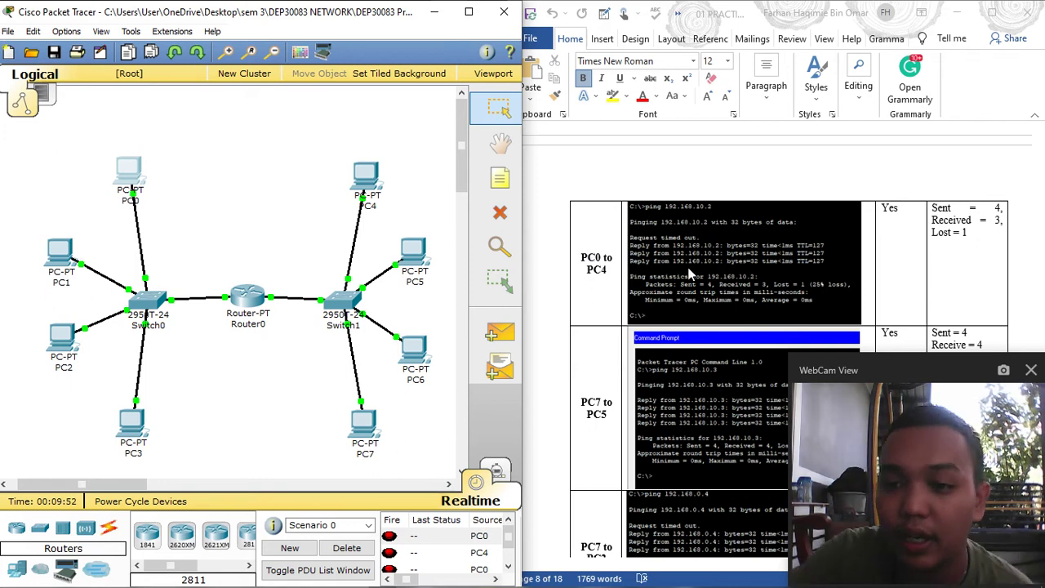
# Find the PC7 tests in Table 4 and ping 192.168.10.5 from PC7's Command Prompt
pyautogui.scroll(-1, 688, 287)
pyautogui.scroll(-1, 824, 275)
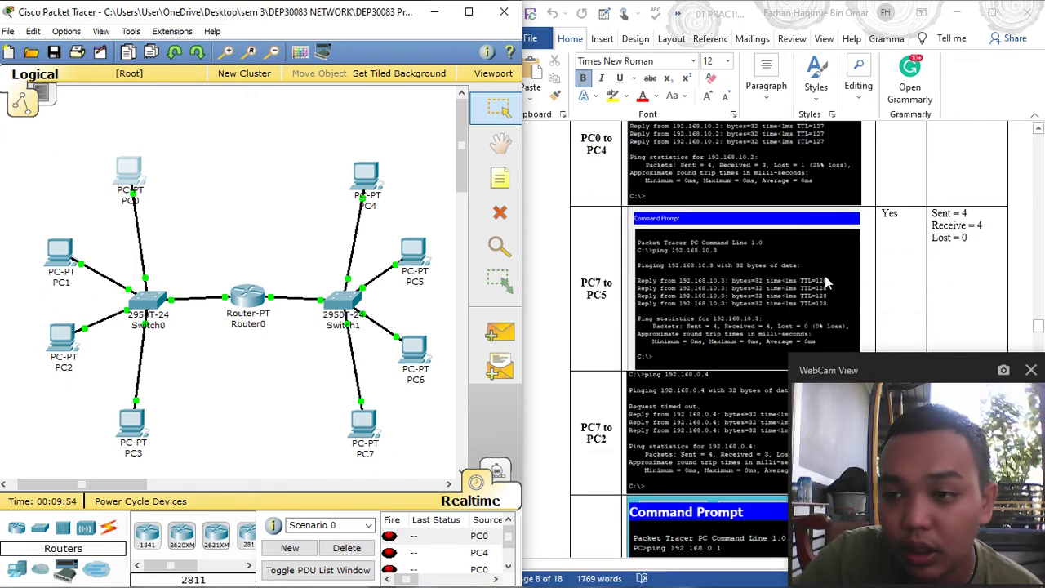
pyautogui.scroll(2, 839, 262)
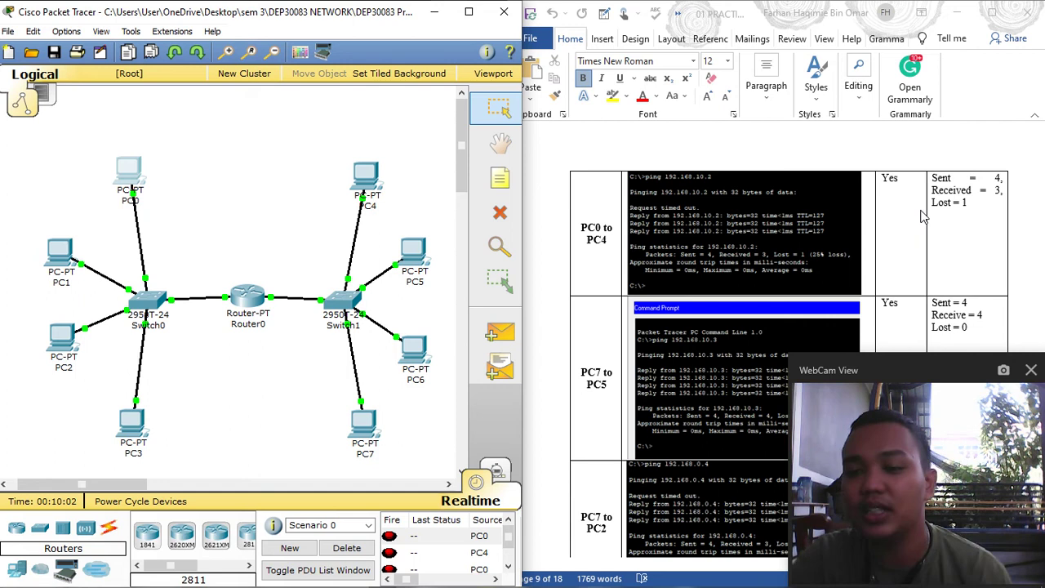
pyautogui.scroll(-1, 923, 216)
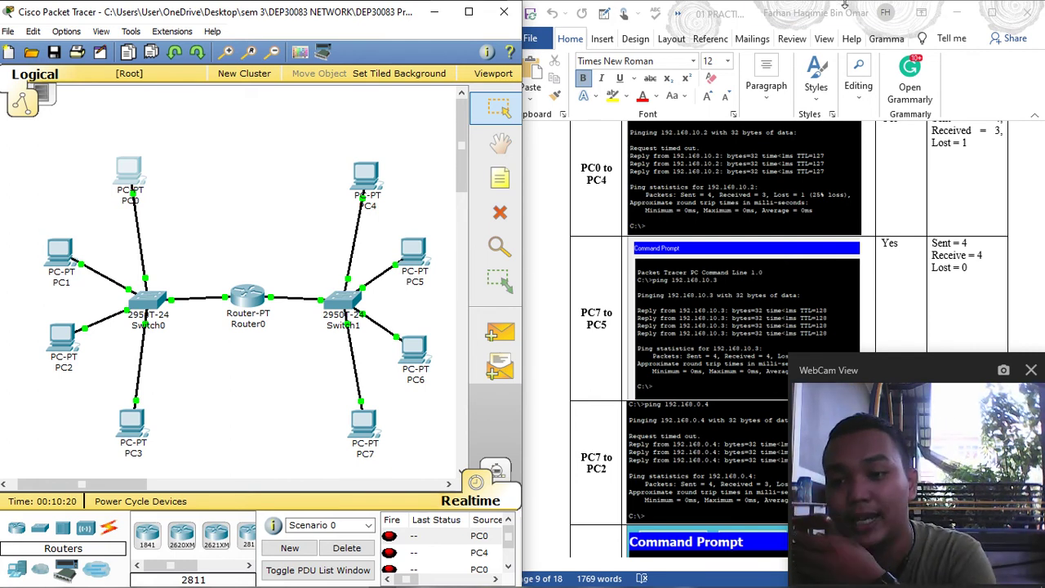
pyautogui.scroll(-2, 811, 206)
pyautogui.scroll(-2, 811, 205)
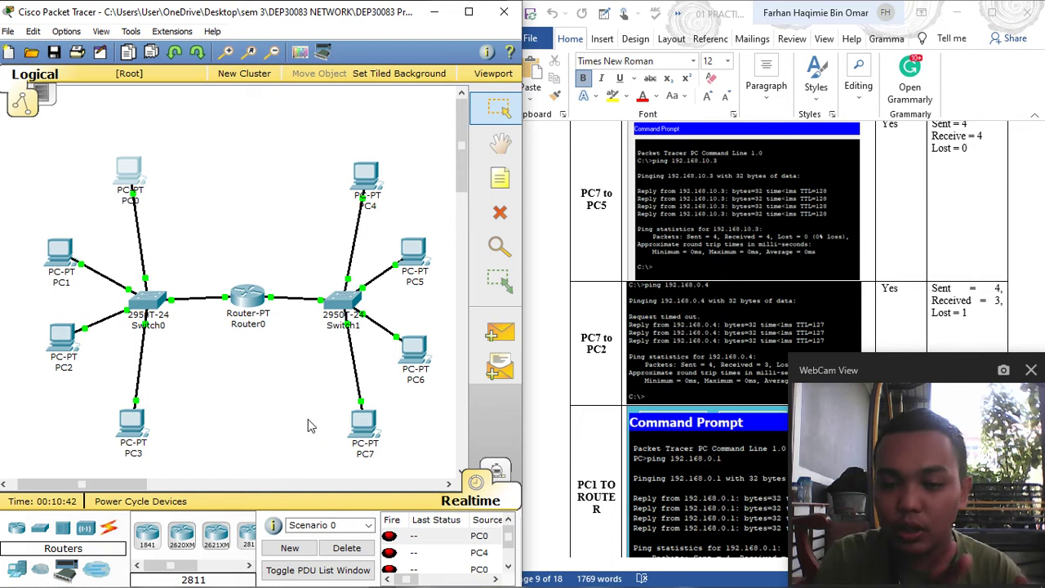
pyautogui.click(363, 426)
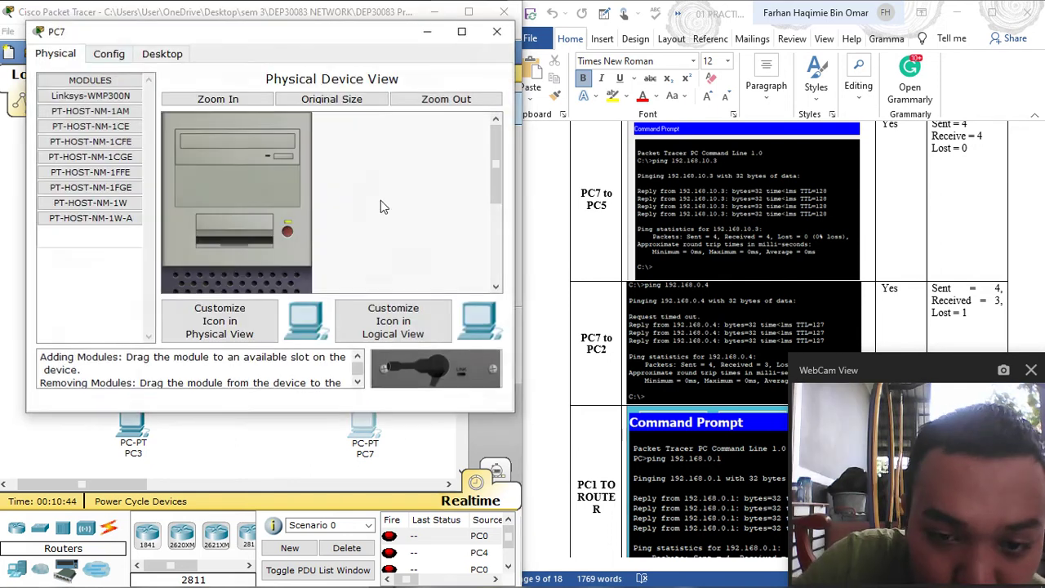
pyautogui.click(161, 53)
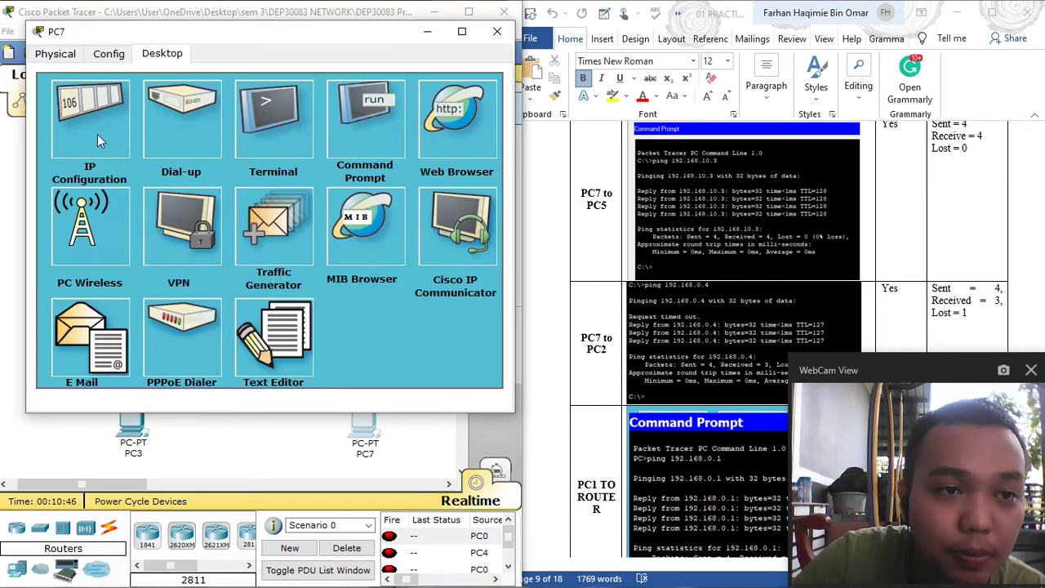
pyautogui.click(353, 114)
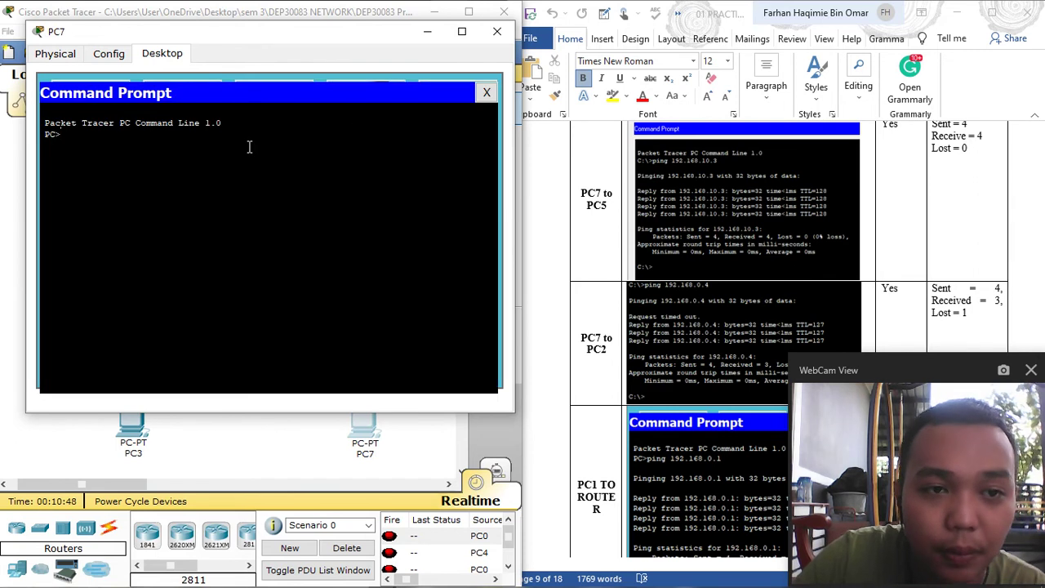
pyautogui.write('ping ')
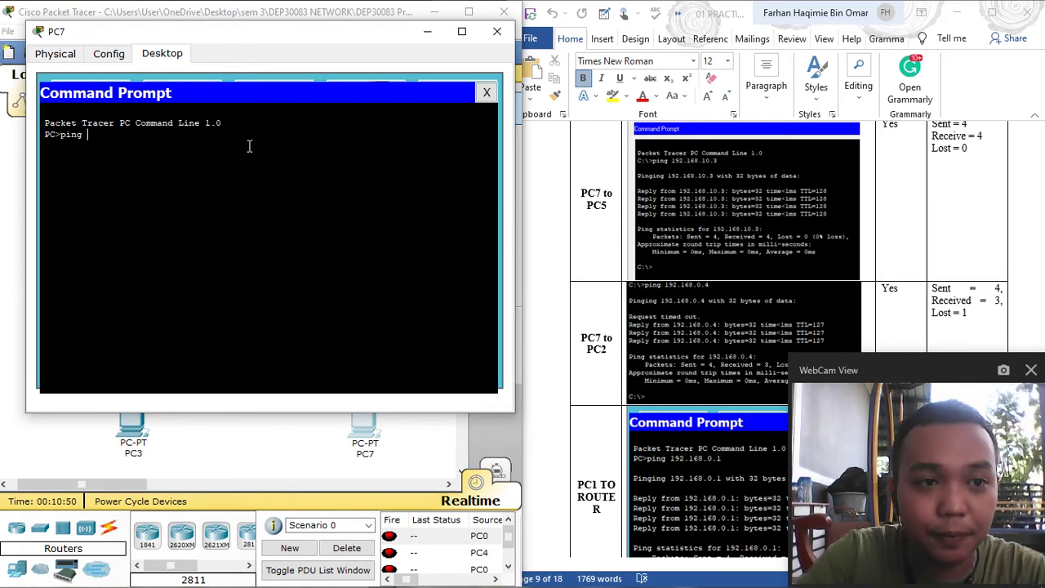
pyautogui.write('192.')
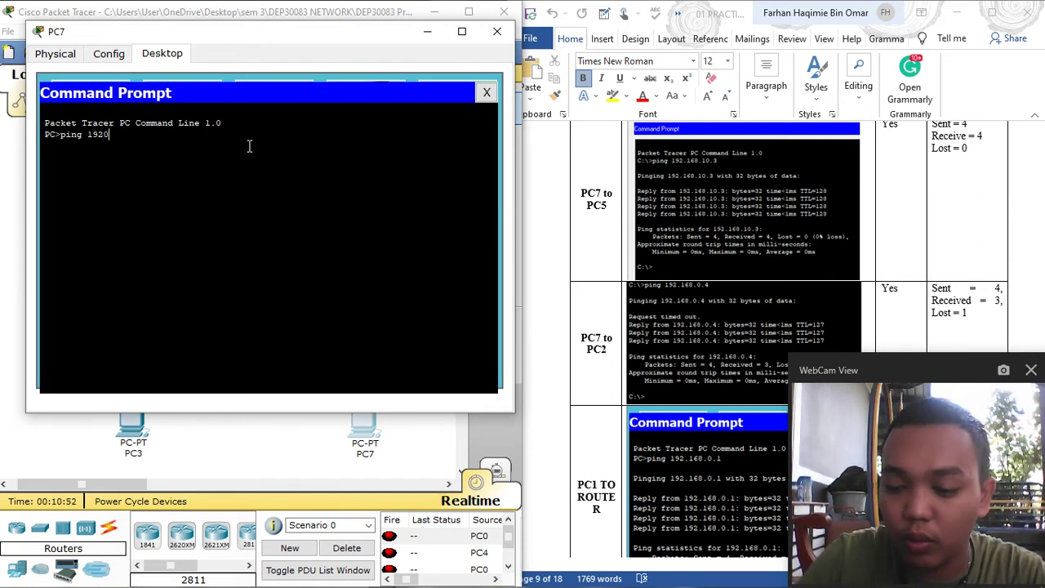
pyautogui.write('168.10.5')
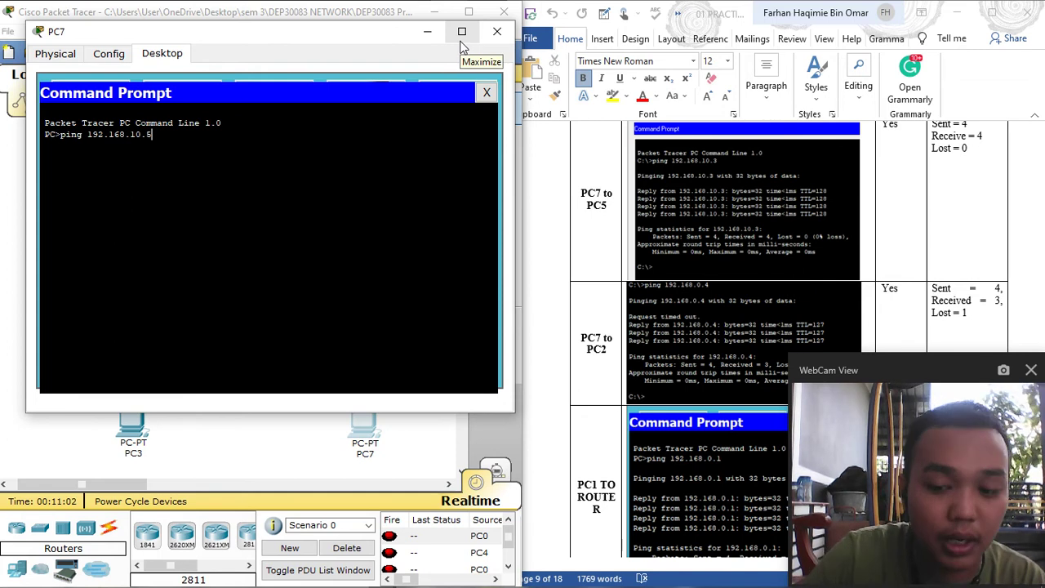
pyautogui.press('Return')
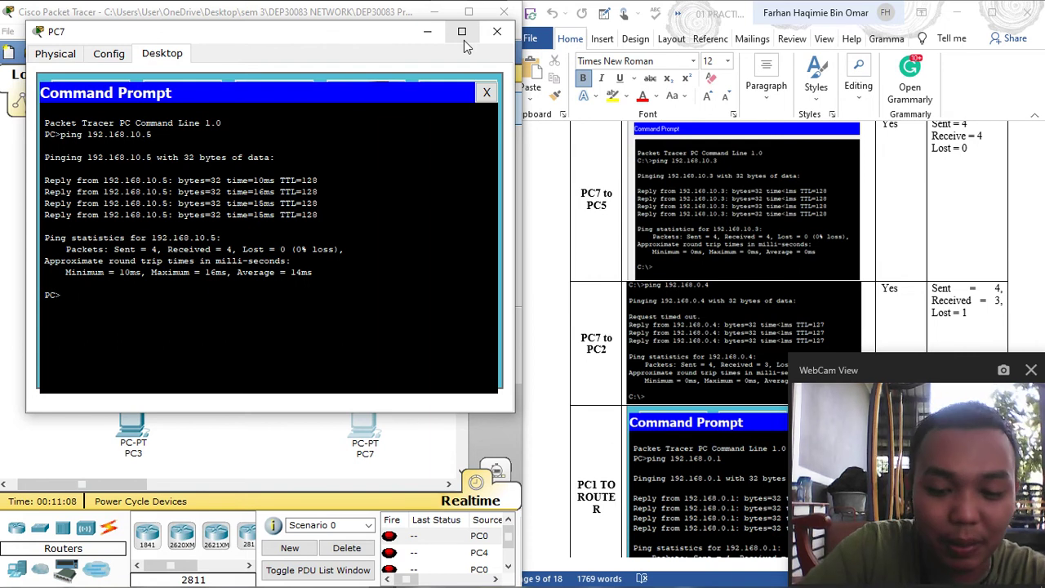
# Ping PC2 at 192.168.0.4 from PC7 and compare the ping results with Table 4's PC7 rows
pyautogui.write('ping 192')
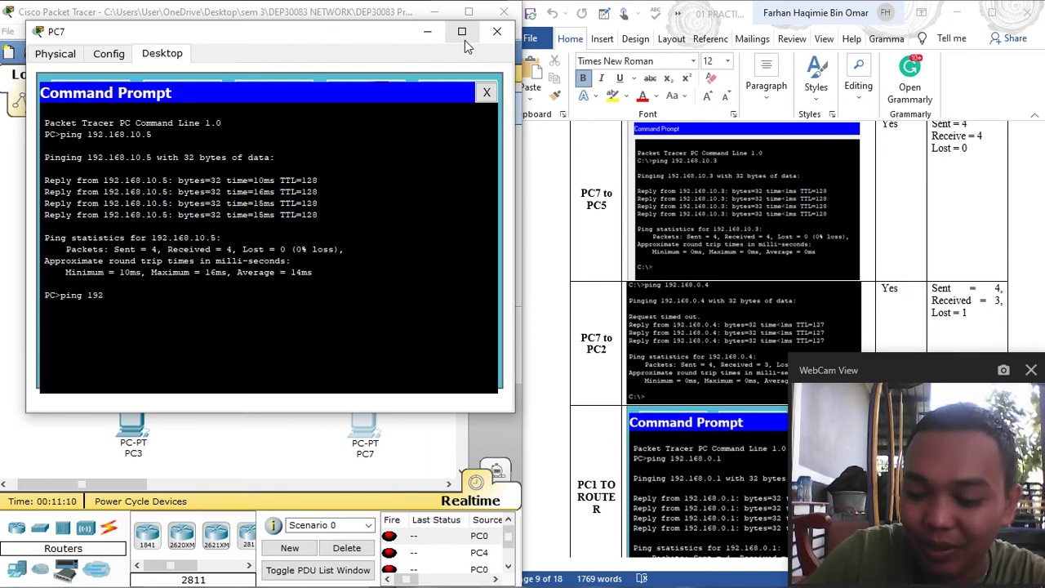
pyautogui.write('.168.0.')
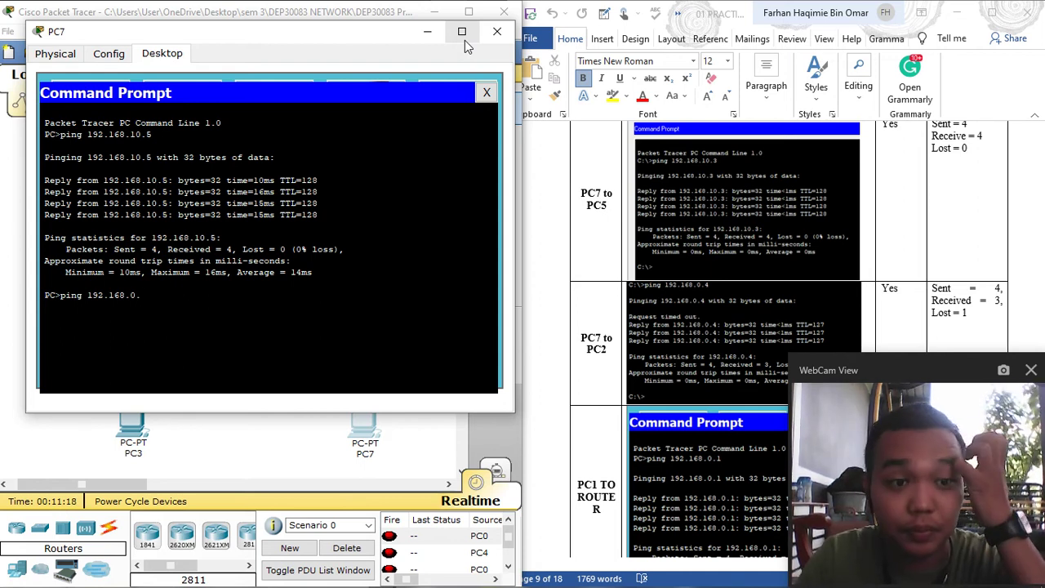
pyautogui.write('4')
pyautogui.press('Return')
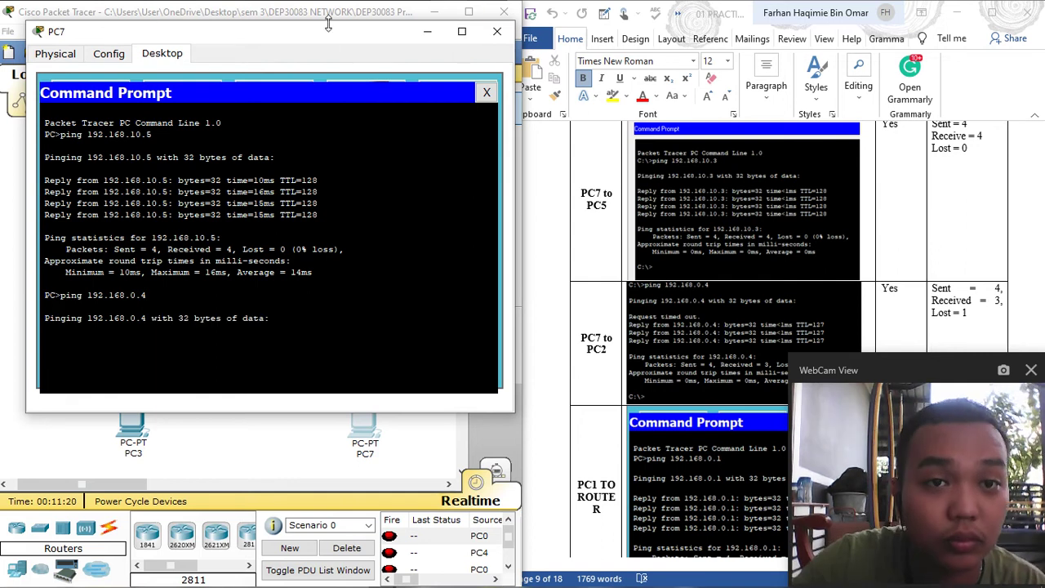
pyautogui.moveTo(393, 36); pyautogui.dragTo(365, 58)
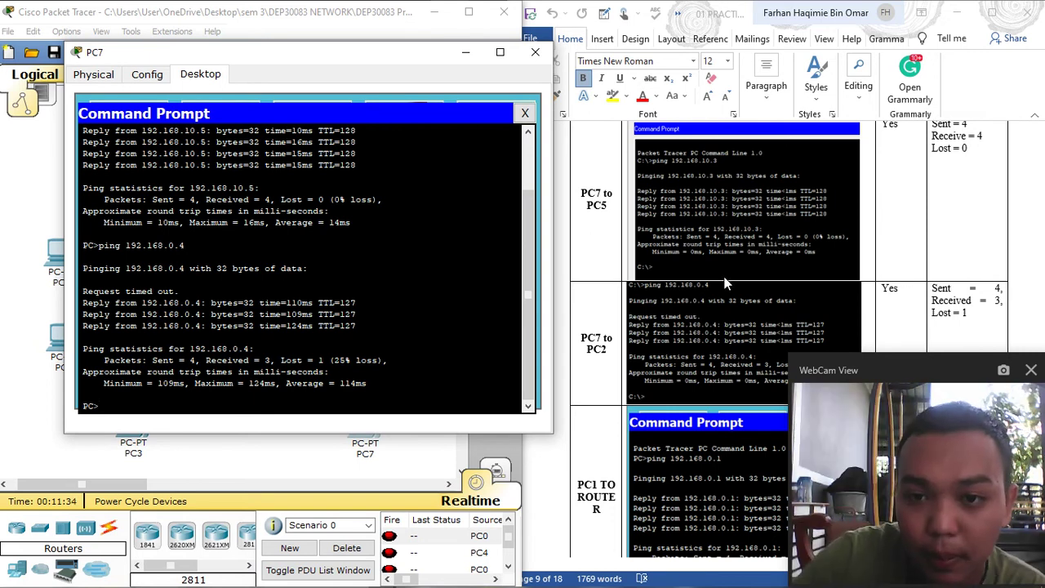
pyautogui.scroll(3, 726, 278)
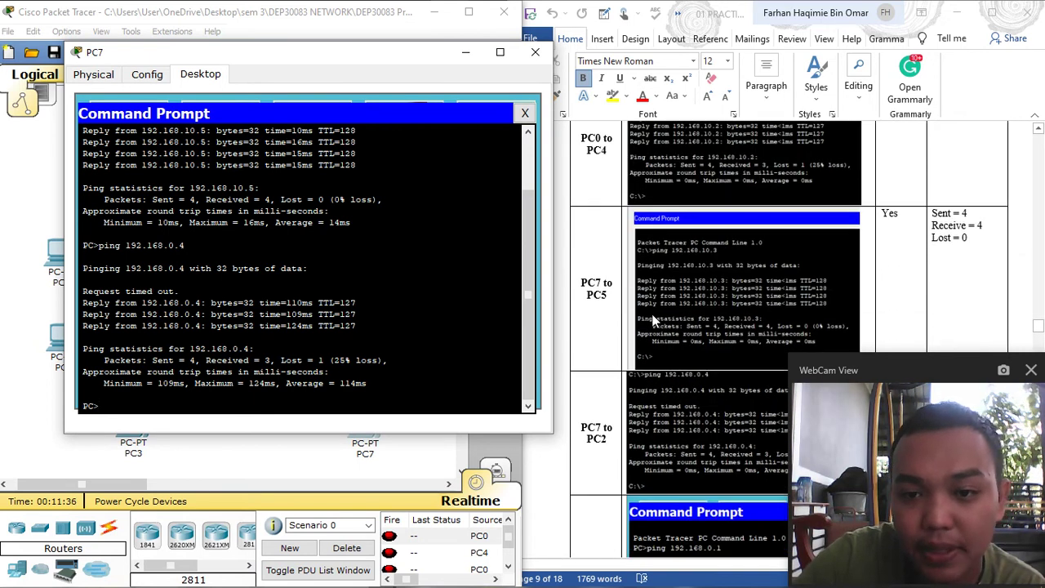
pyautogui.scroll(-2, 653, 313)
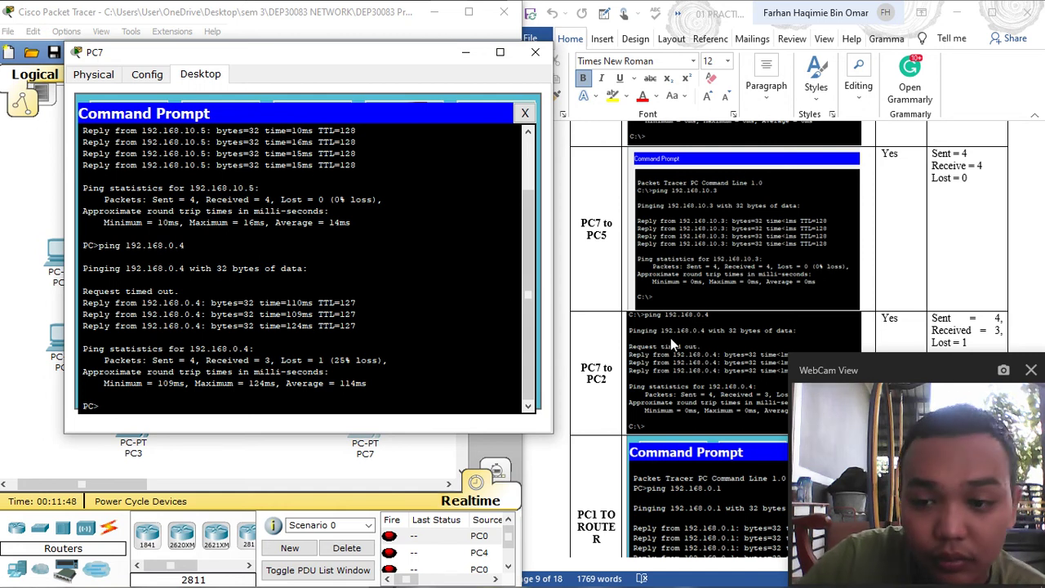
# Check the PC7 to PC2 row of Table 4, and close PC7's Command Prompt and device window
pyautogui.scroll(-3, 670, 337)
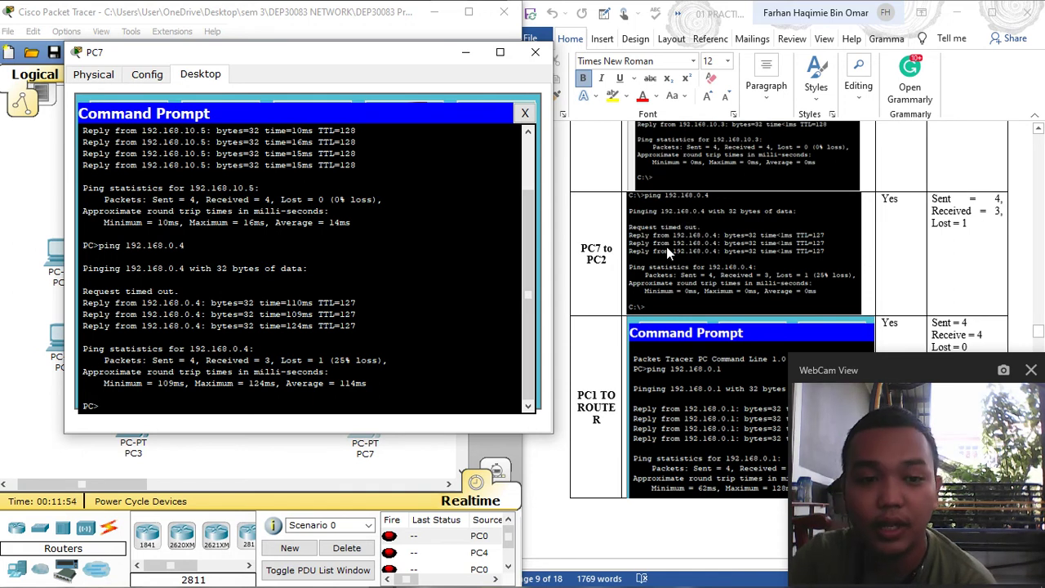
pyautogui.scroll(-1, 670, 246)
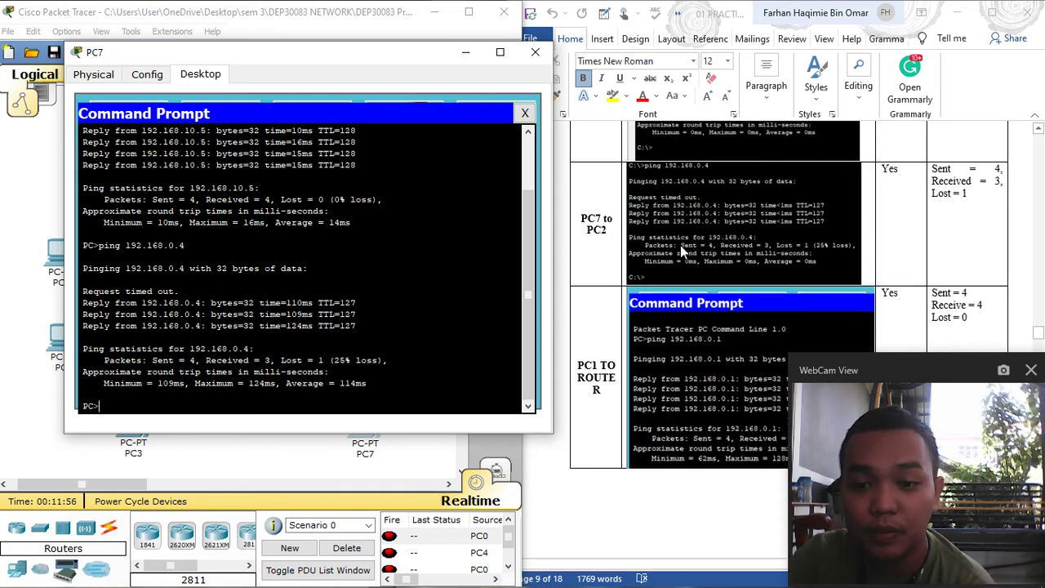
pyautogui.click(524, 112)
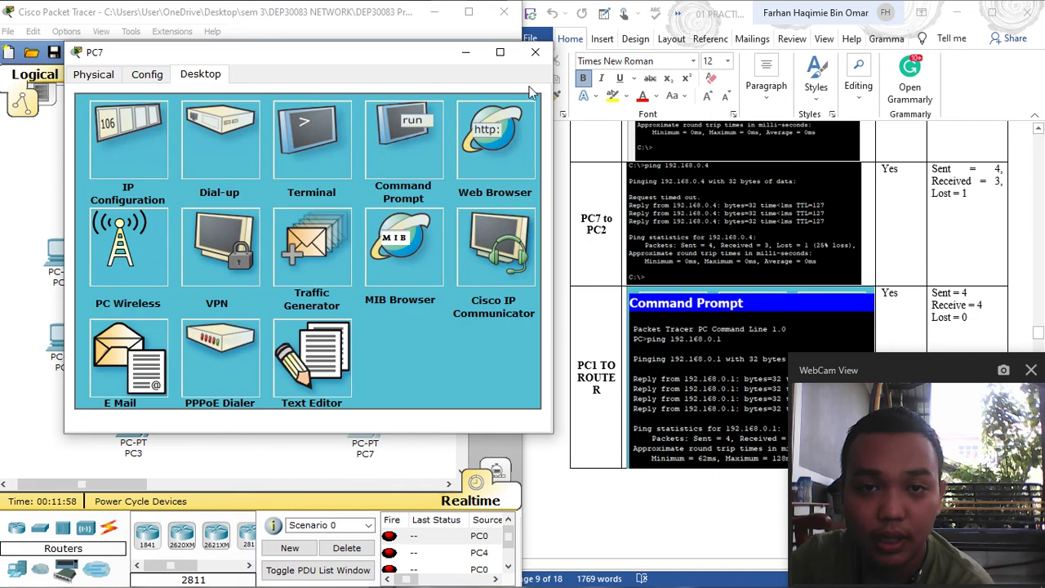
pyautogui.click(534, 51)
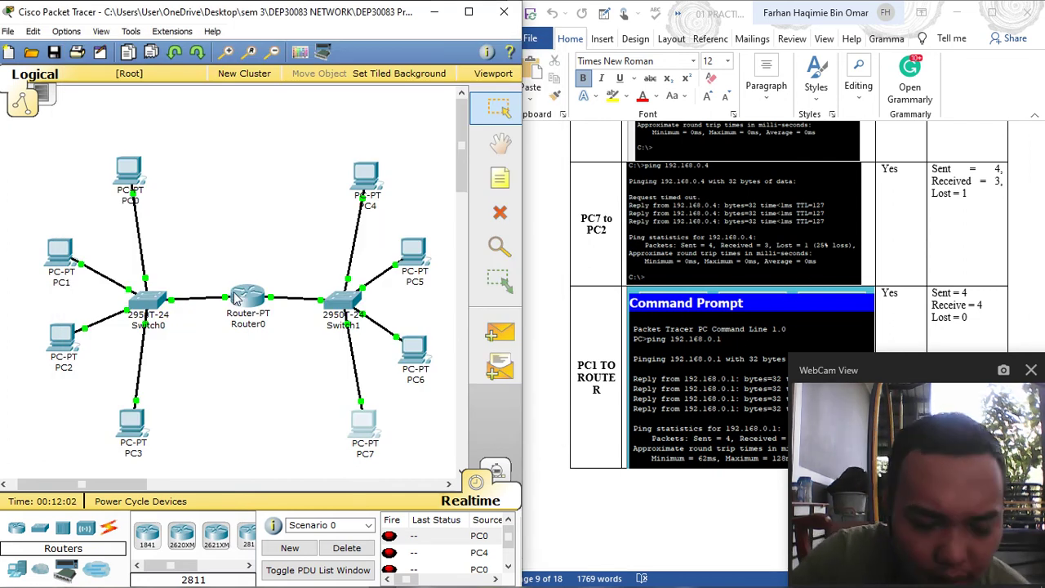
pyautogui.moveTo(249, 290)
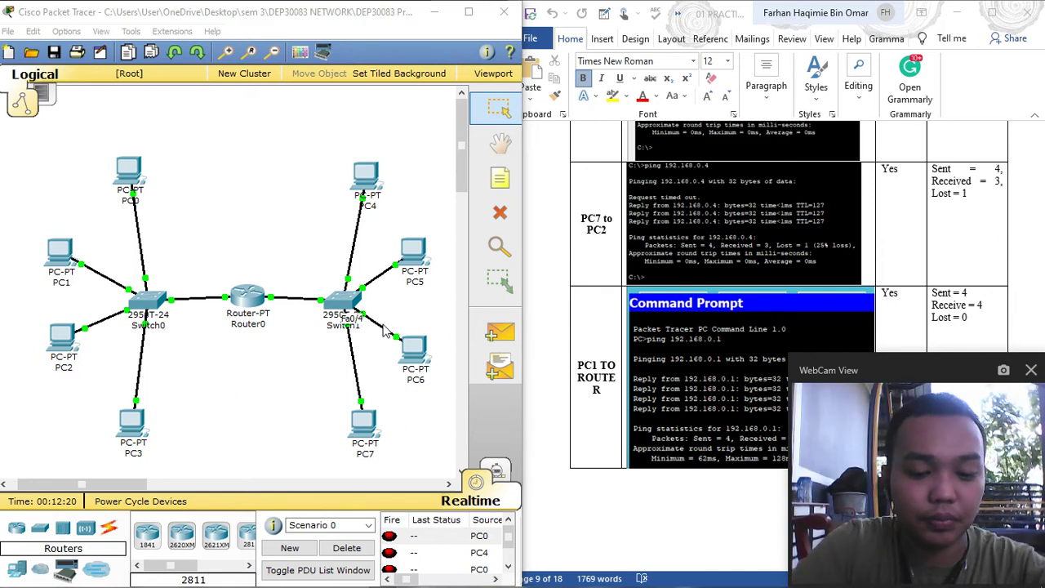
# Open a blank Notepad document and enter the address 192.168.0.1 on its first line
pyautogui.press('super')
pyautogui.write('noted')
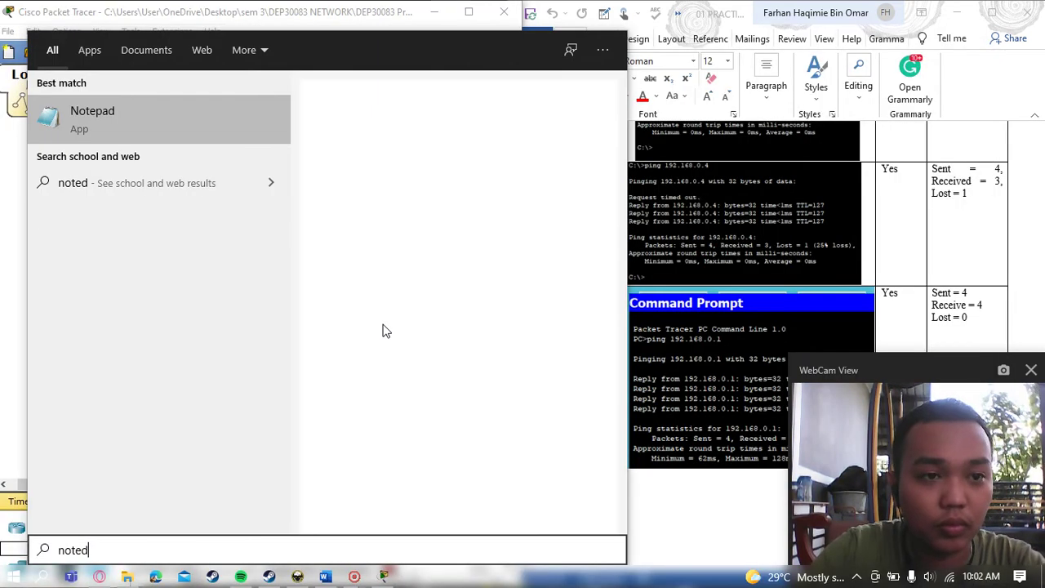
pyautogui.press('BackSpace')
pyautogui.press('Return')
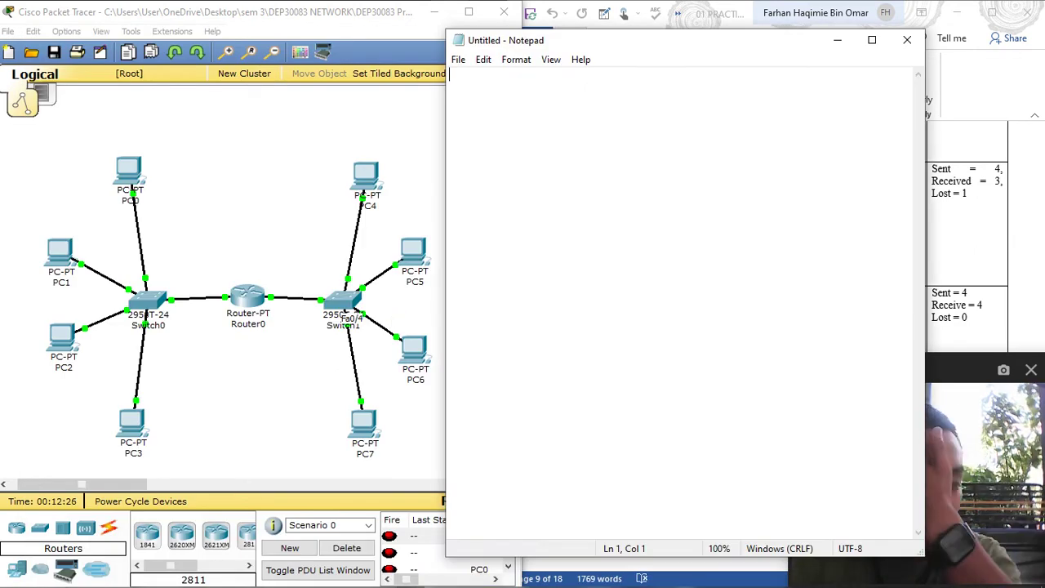
pyautogui.moveTo(680, 41); pyautogui.dragTo(659, 42)
pyautogui.write('192.168')
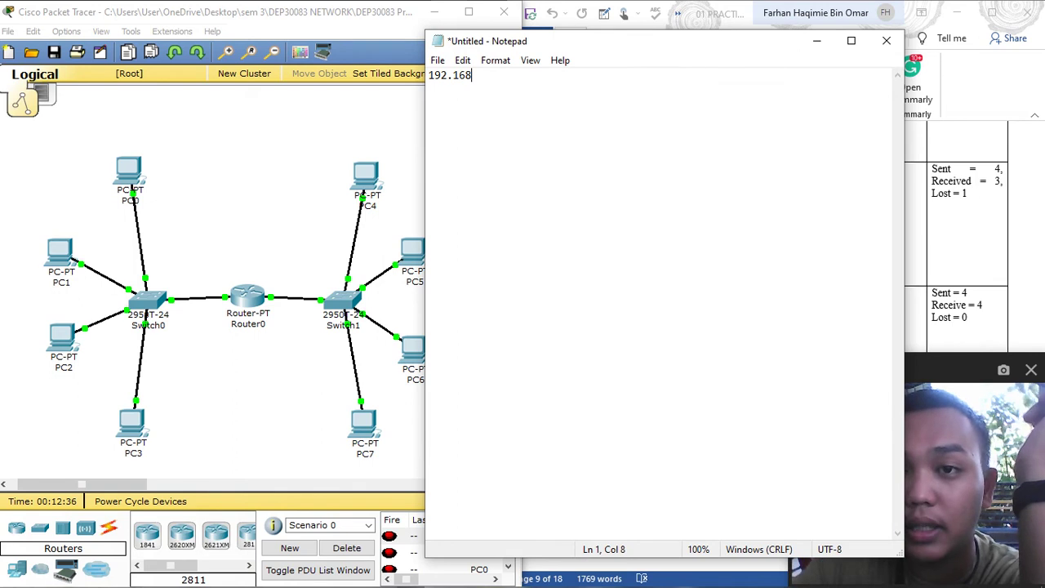
pyautogui.moveTo(707, 51); pyautogui.dragTo(527, 39)
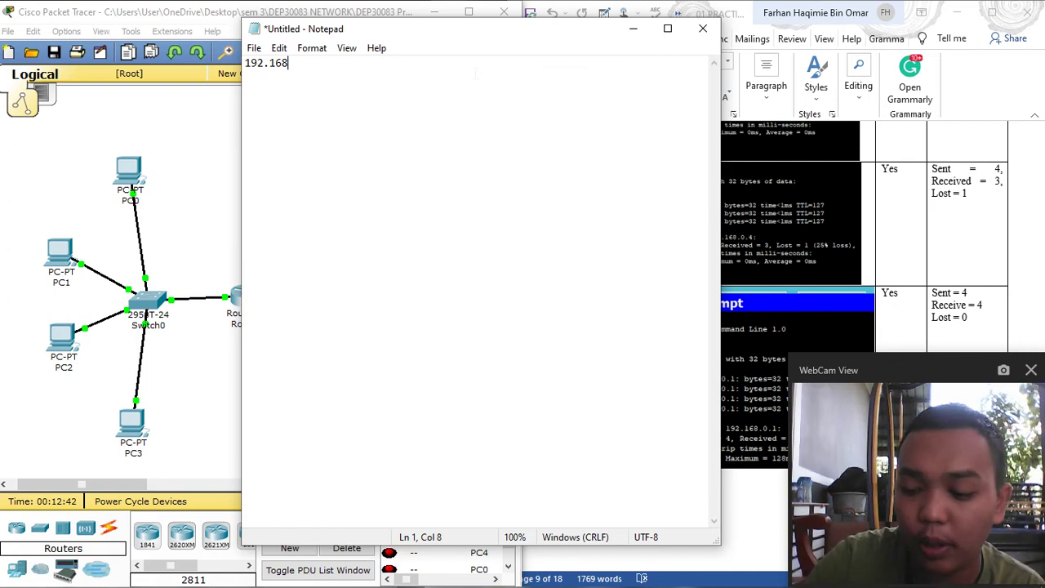
pyautogui.write('.')
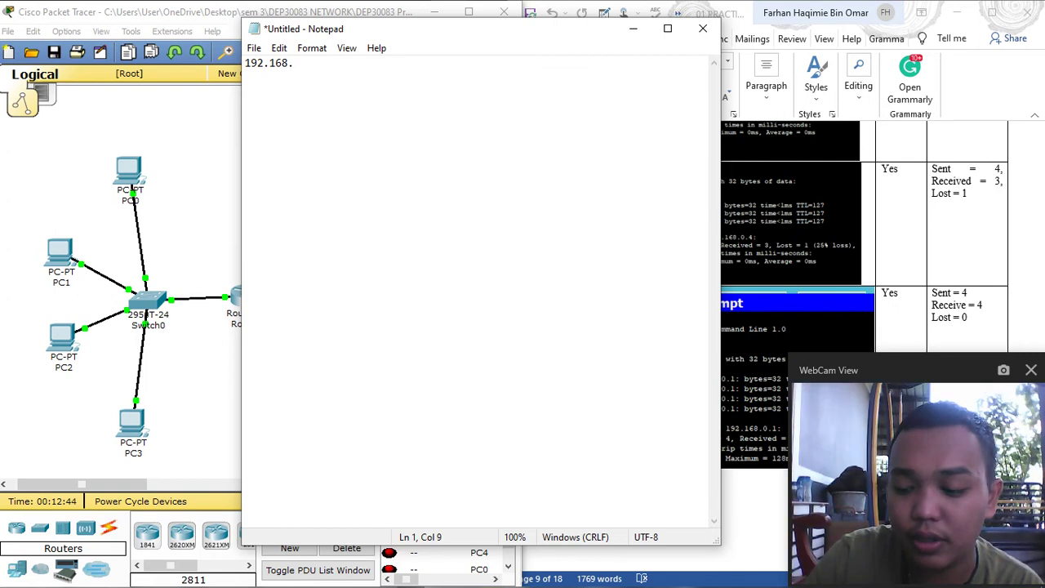
pyautogui.write('0.1')
pyautogui.press('Return')
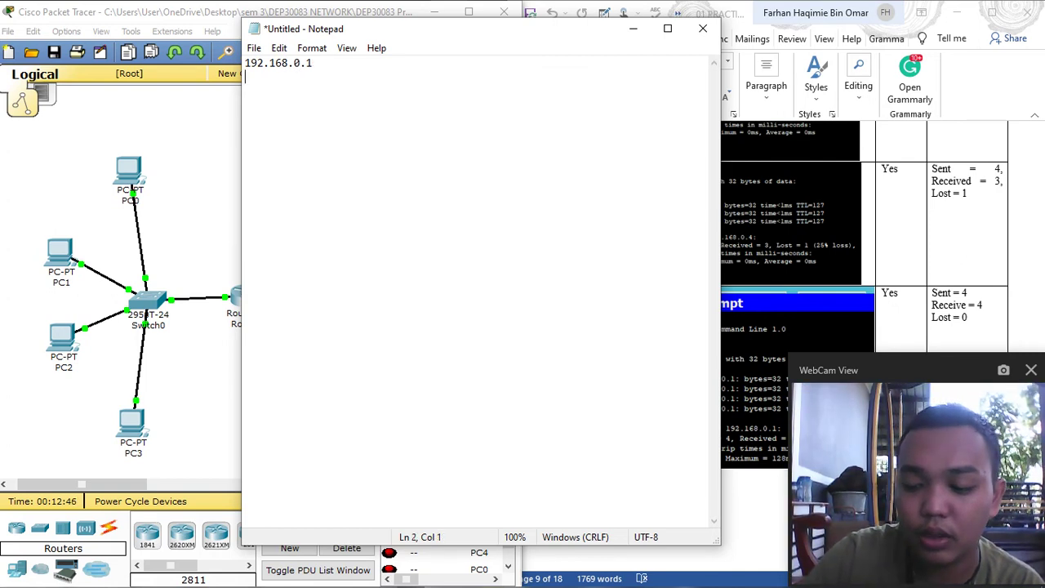
# Add the addresses 192.168.0.0, 192.168.10.1 and 192.168.10.0 on separate lines below the first one
pyautogui.write('192.16')
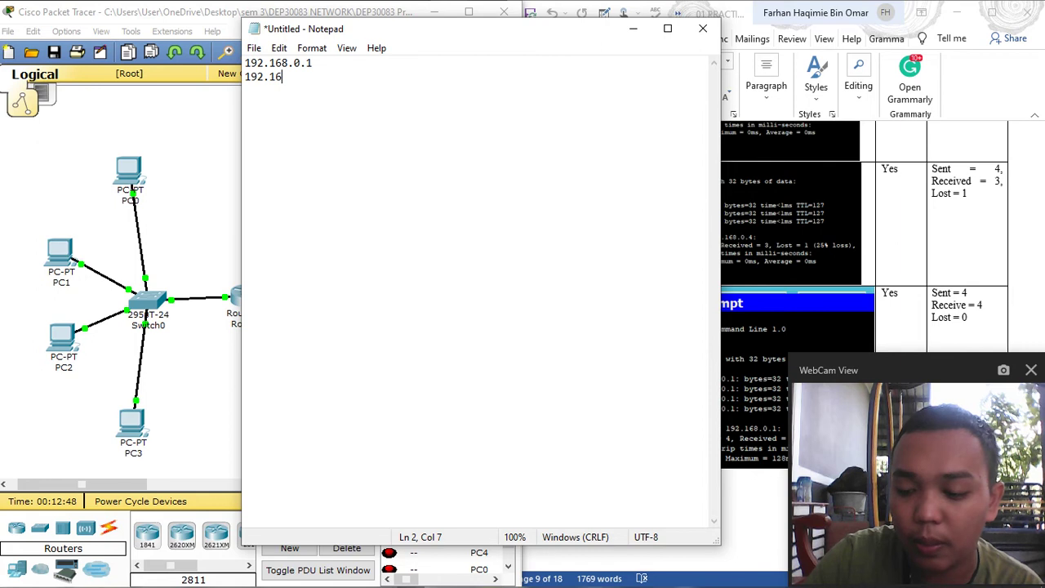
pyautogui.write('.0.0')
pyautogui.press('Return')
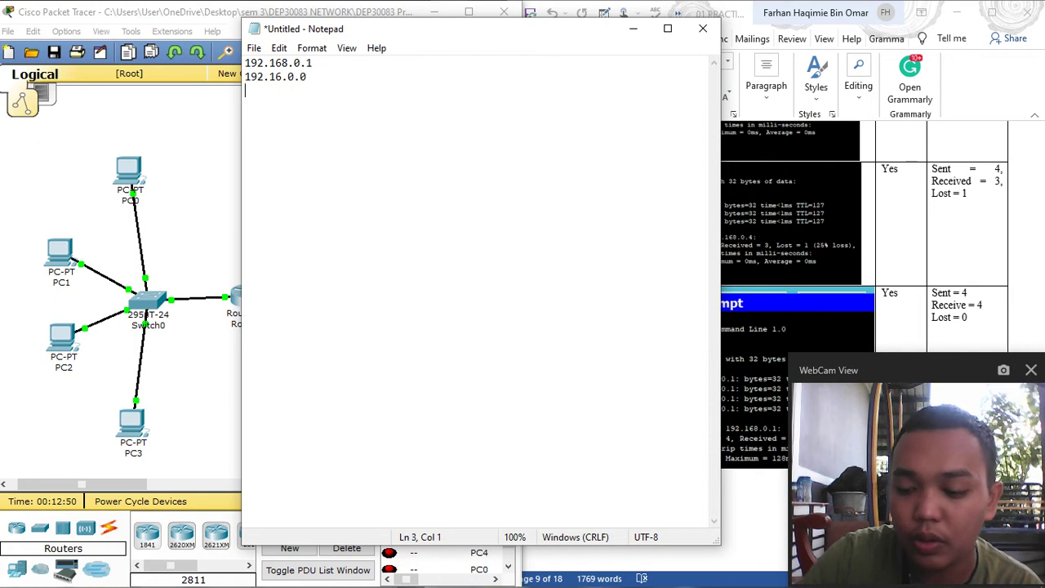
pyautogui.write('192.168.')
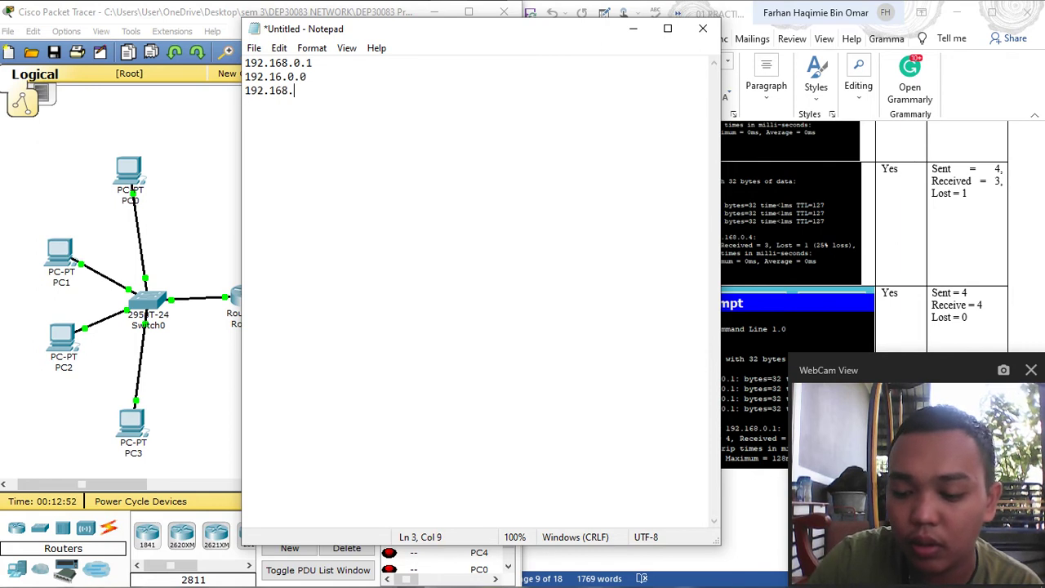
pyautogui.write('10.1')
pyautogui.press('Return')
pyautogui.write('1')
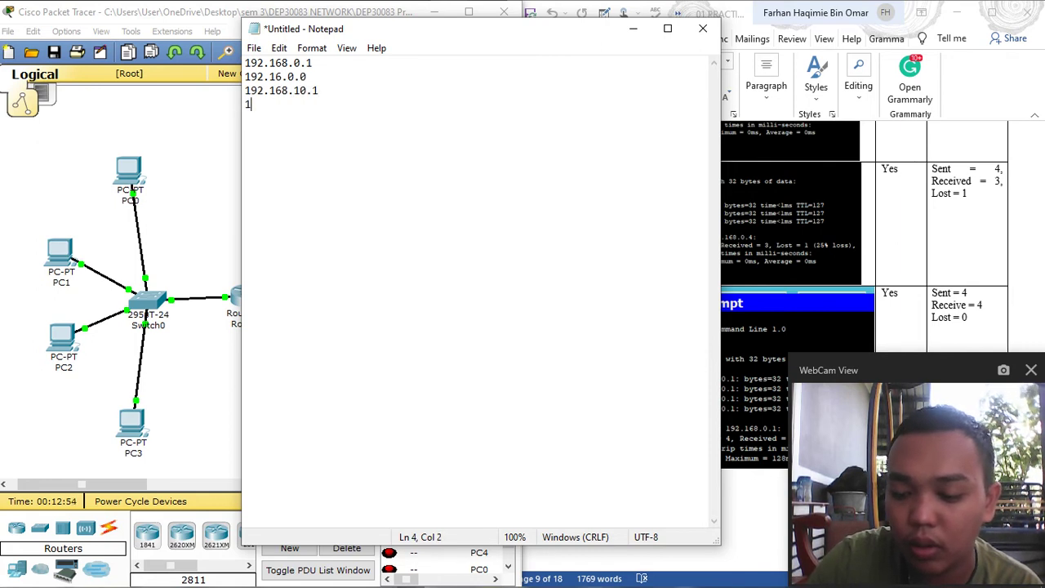
pyautogui.write('92.168.')
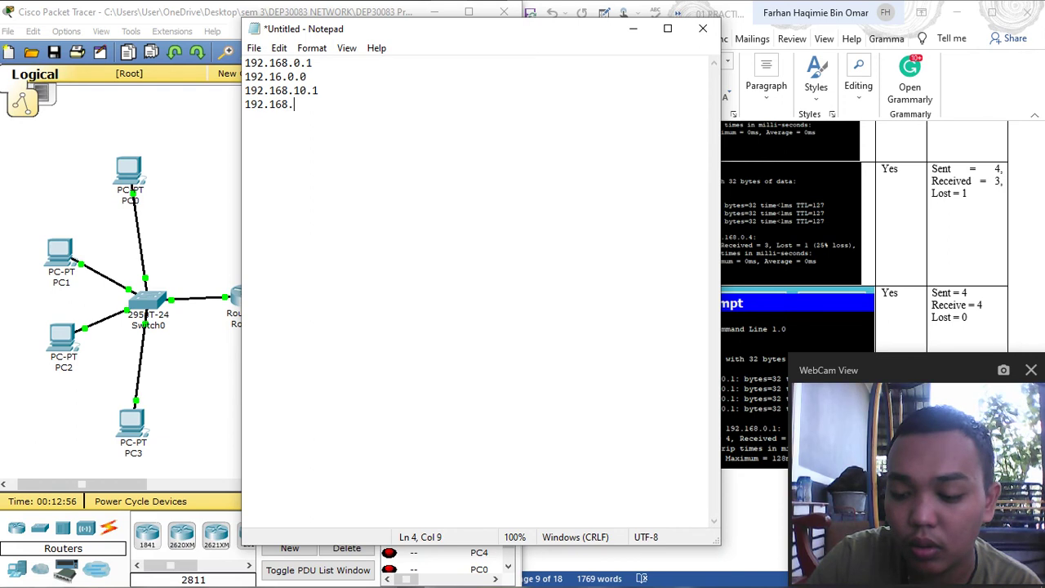
pyautogui.write('10.0')
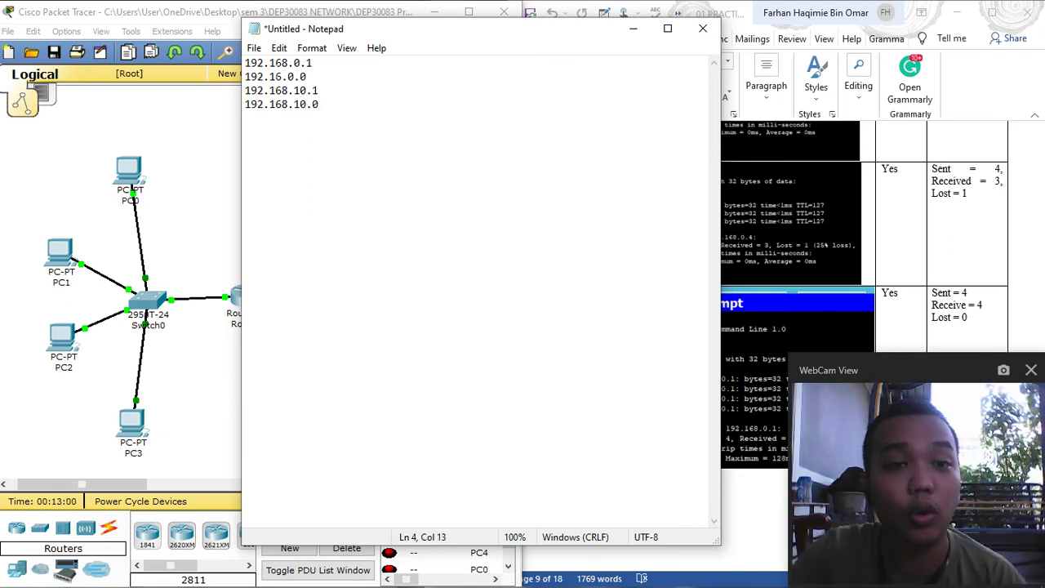
pyautogui.click(279, 75)
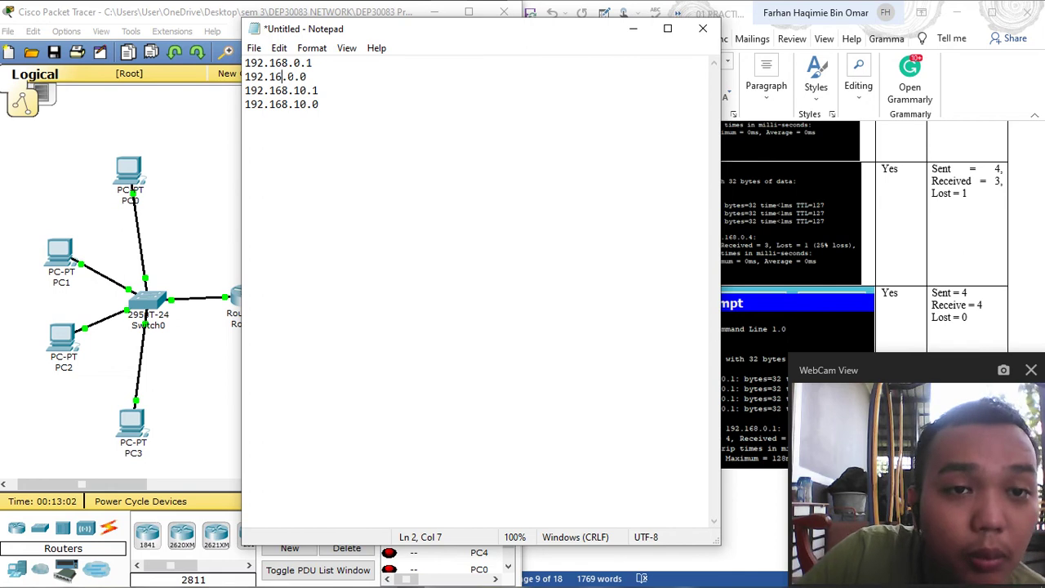
pyautogui.write('8')
pyautogui.click(319, 103)
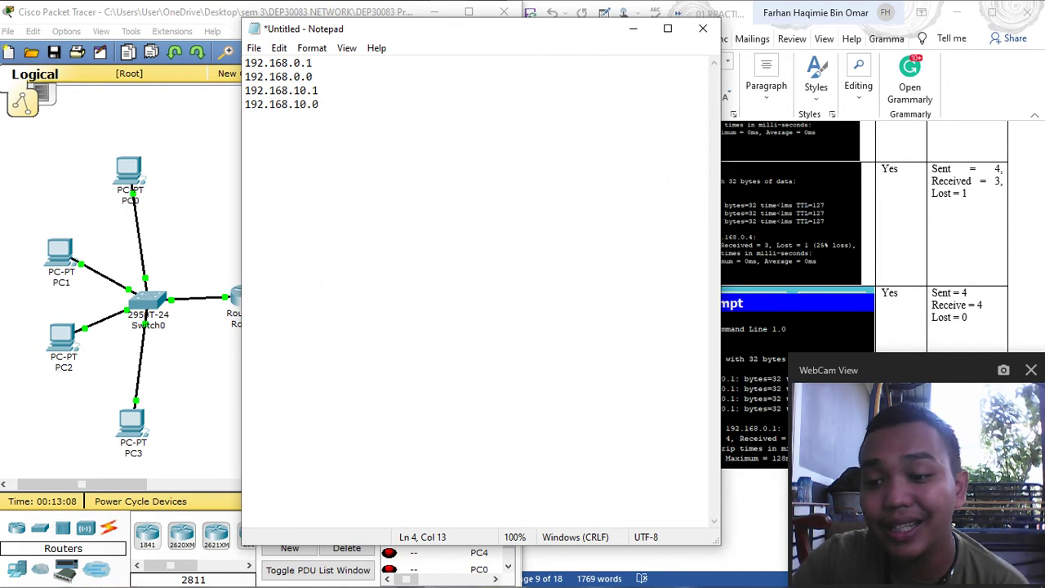
# Highlight the network and router addresses one by one to compare them, and close Notepad without saving
pyautogui.moveTo(555, 34); pyautogui.dragTo(549, 63)
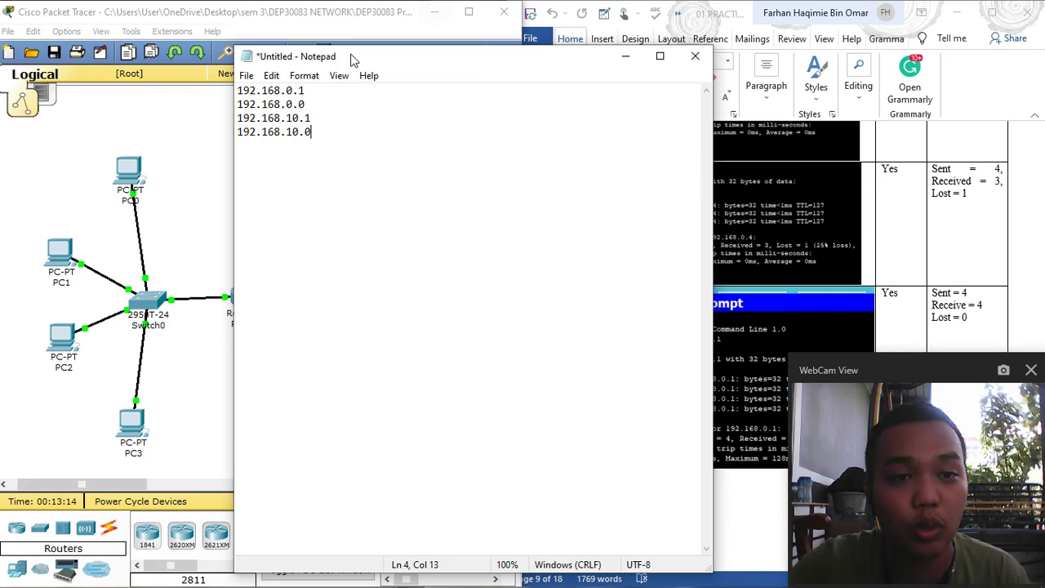
pyautogui.hotkey('shift', 'Left')
pyautogui.hotkey('shift', 'Left')
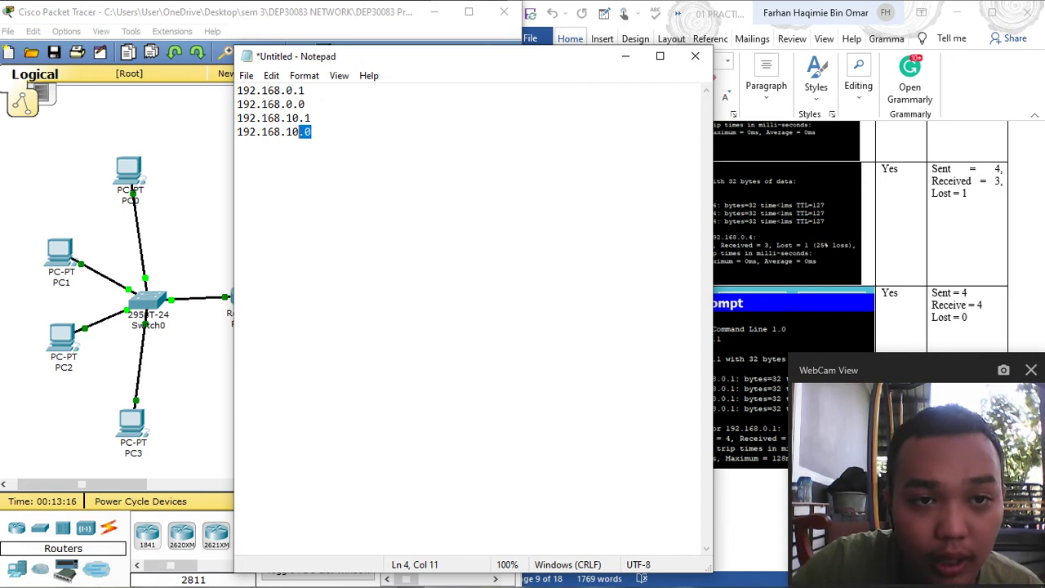
pyautogui.click(304, 104)
pyautogui.hotkey('shift', 'Left')
pyautogui.hotkey('shift', 'Left')
pyautogui.hotkey('shift', 'Left')
pyautogui.hotkey('shift', 'Left')
pyautogui.hotkey('shift', 'Left')
pyautogui.hotkey('shift', 'Left')
pyautogui.hotkey('shift', 'Left')
pyautogui.hotkey('shift', 'Left')
pyautogui.hotkey('shift', 'Left')
pyautogui.hotkey('shift', 'Left')
pyautogui.hotkey('shift', 'Left')
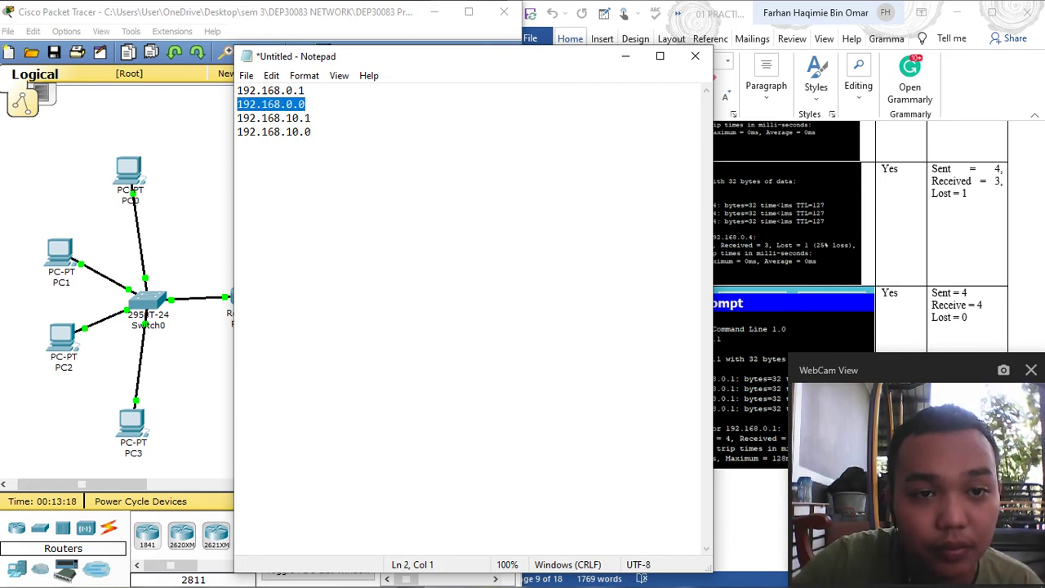
pyautogui.moveTo(311, 132); pyautogui.dragTo(242, 118)
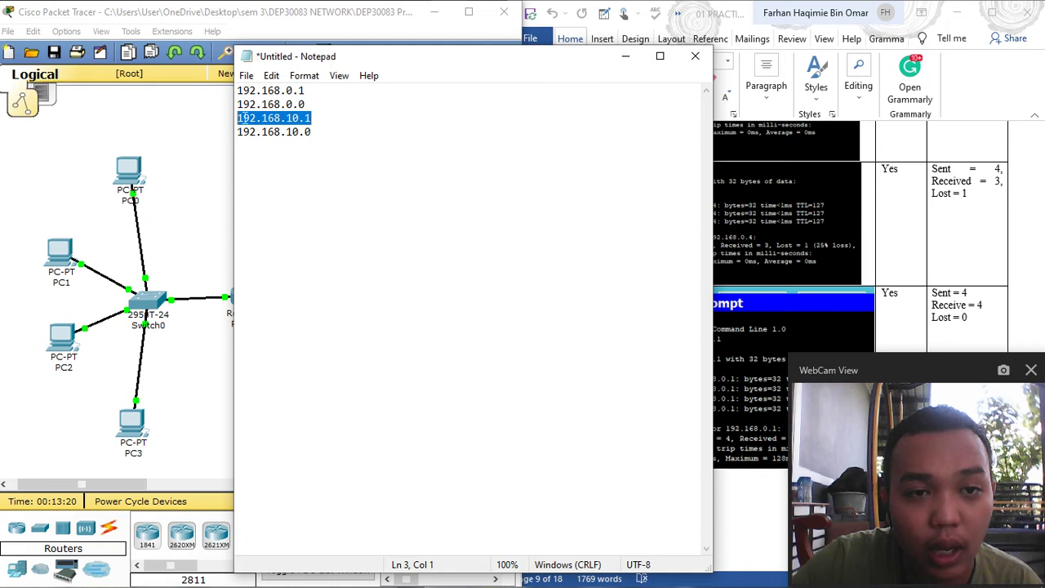
pyautogui.moveTo(304, 89); pyautogui.dragTo(238, 90)
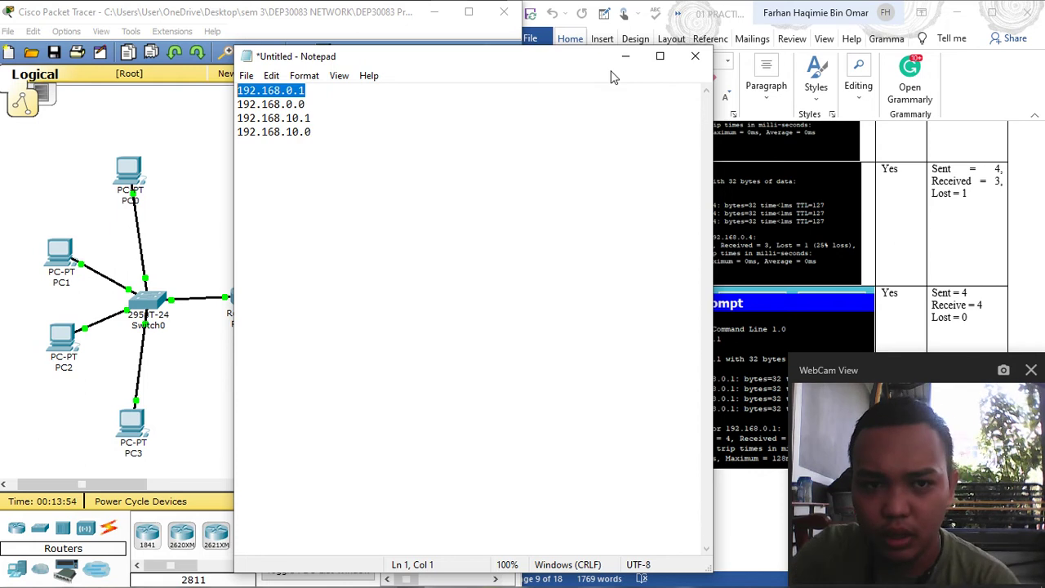
pyautogui.click(694, 62)
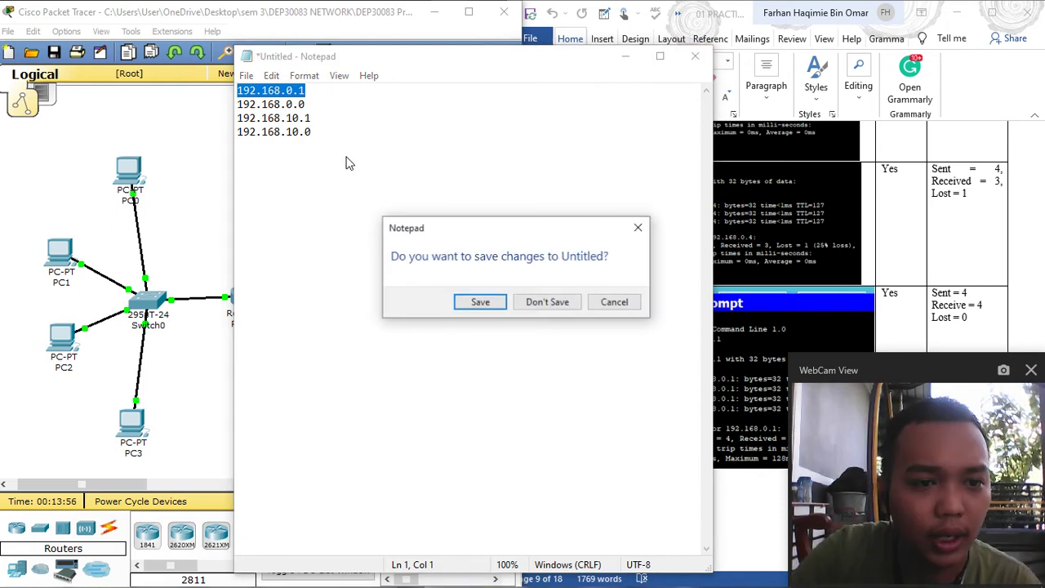
pyautogui.click(539, 302)
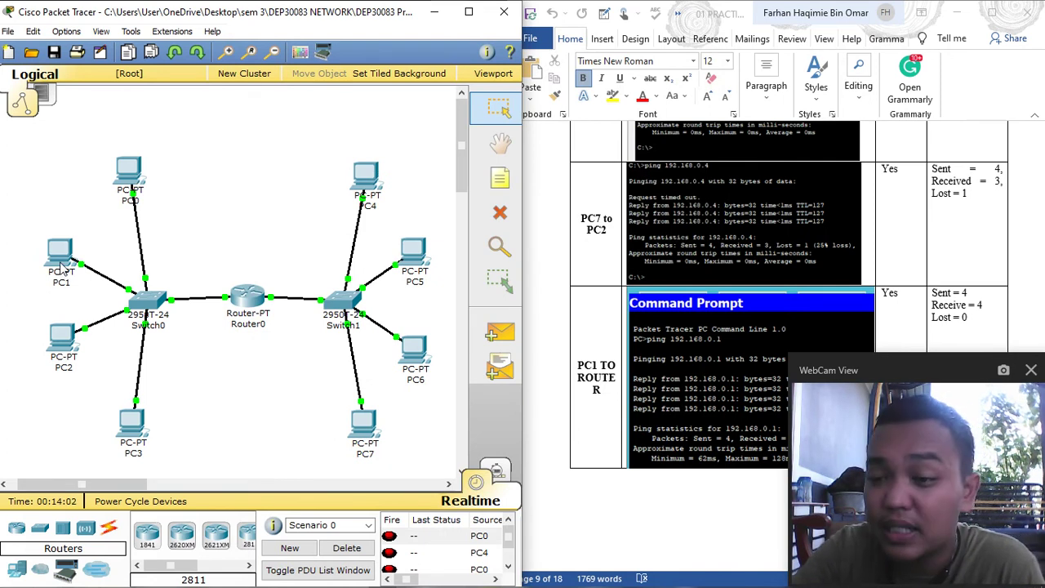
# Check PC1's address details, ping the network address 192.168.0.0 from its Command Prompt, and close PC1's window
pyautogui.moveTo(61, 266)
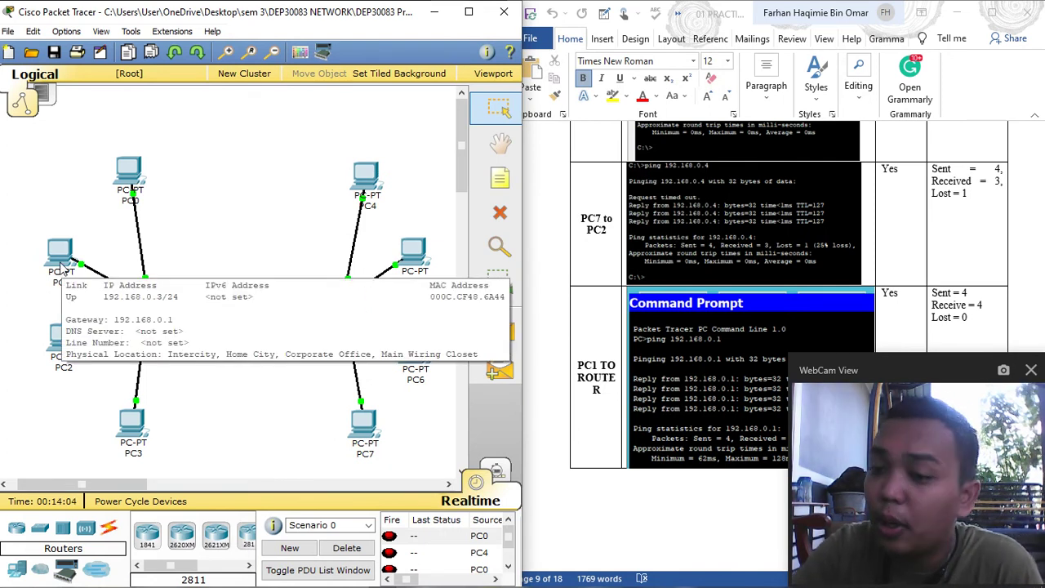
pyautogui.click(61, 266)
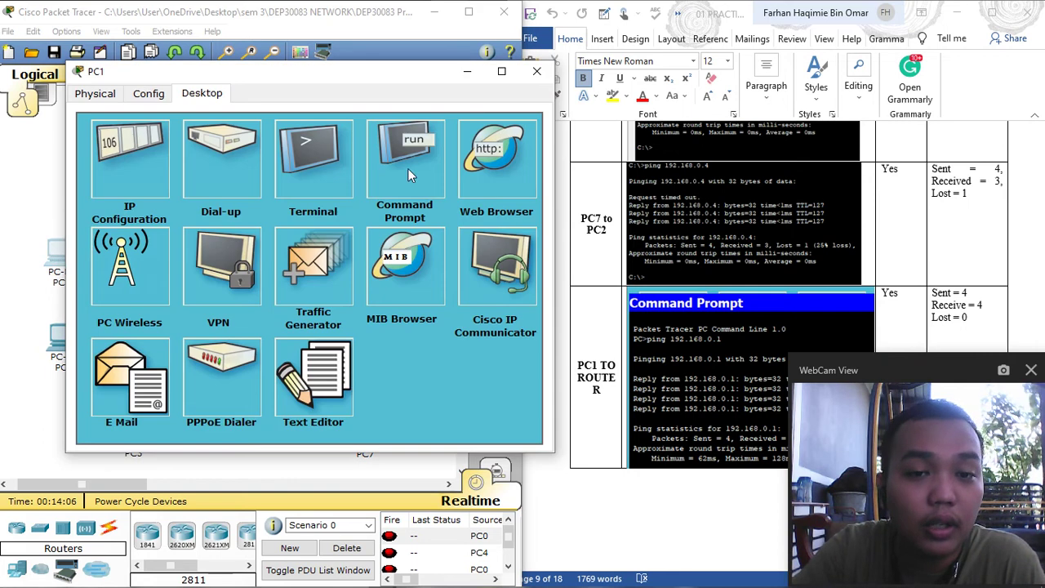
pyautogui.click(411, 175)
pyautogui.write('pin')
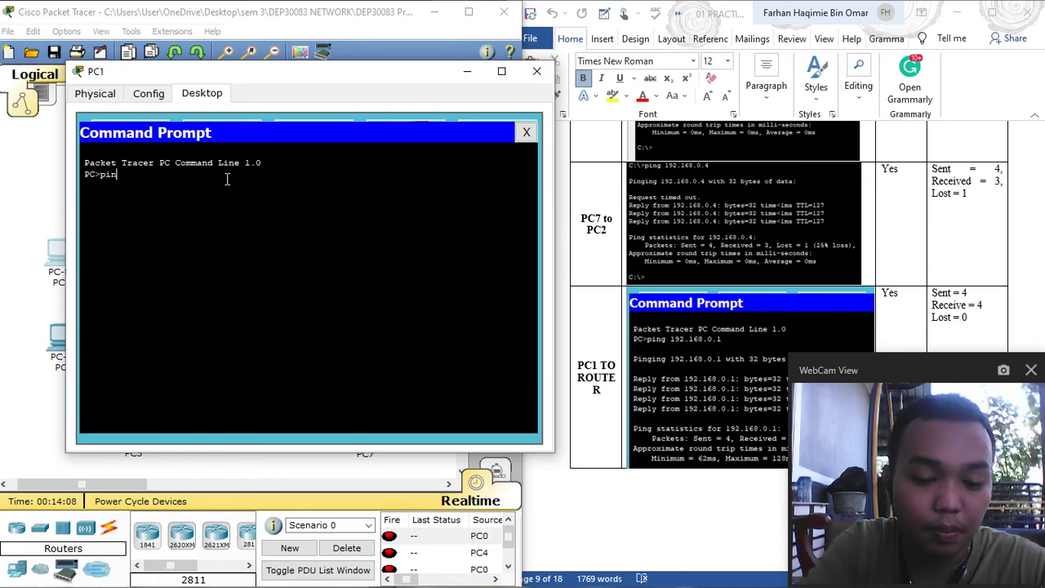
pyautogui.write('g 192.168')
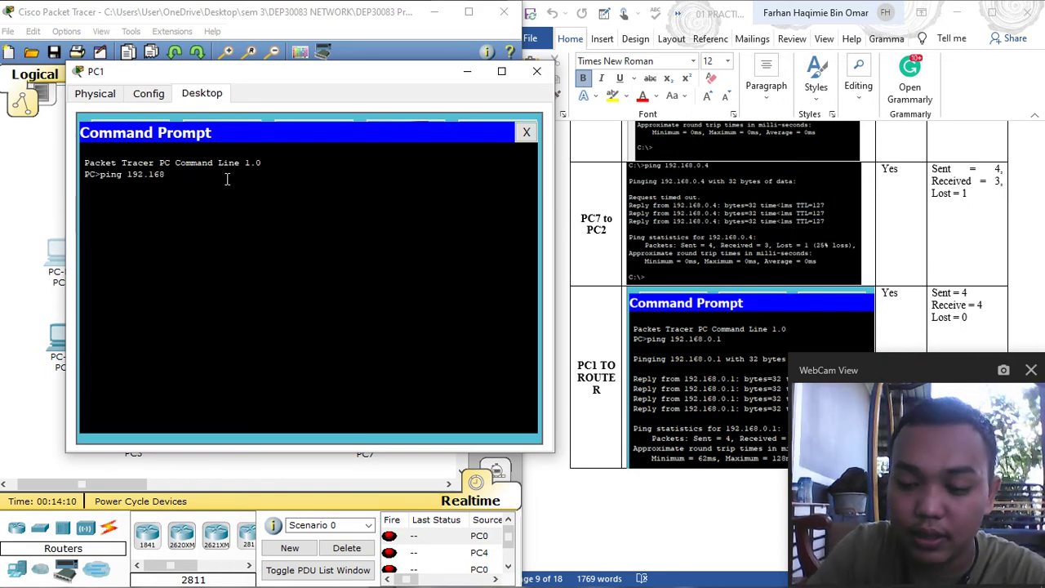
pyautogui.write('.0.')
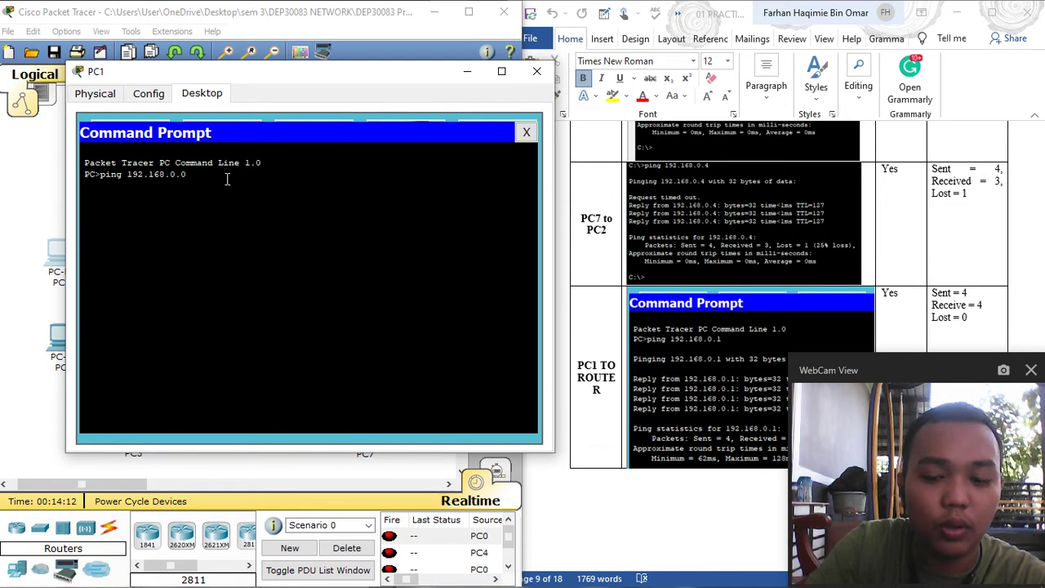
pyautogui.write('0')
pyautogui.press('Return')
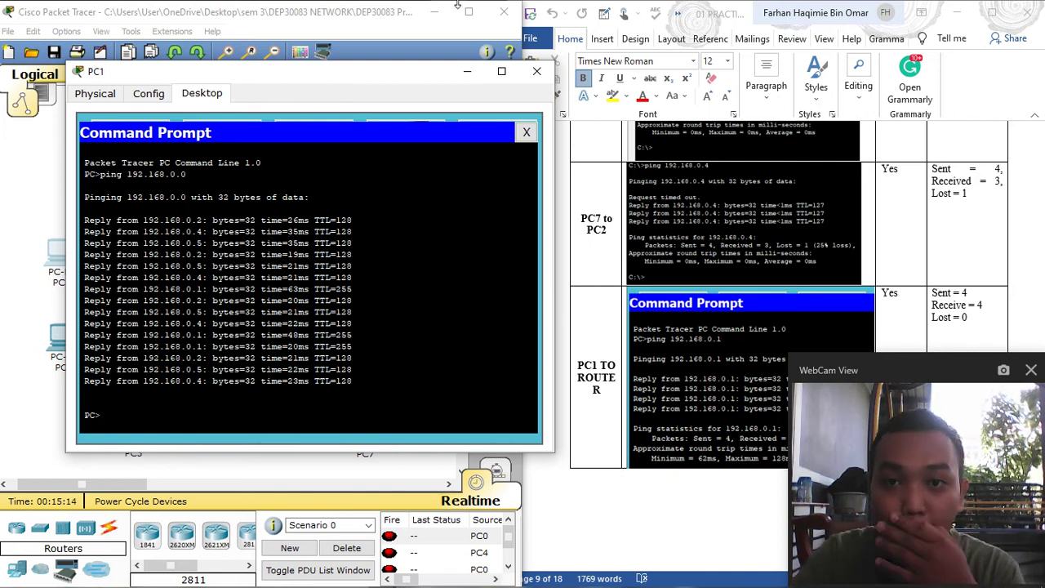
pyautogui.click(536, 71)
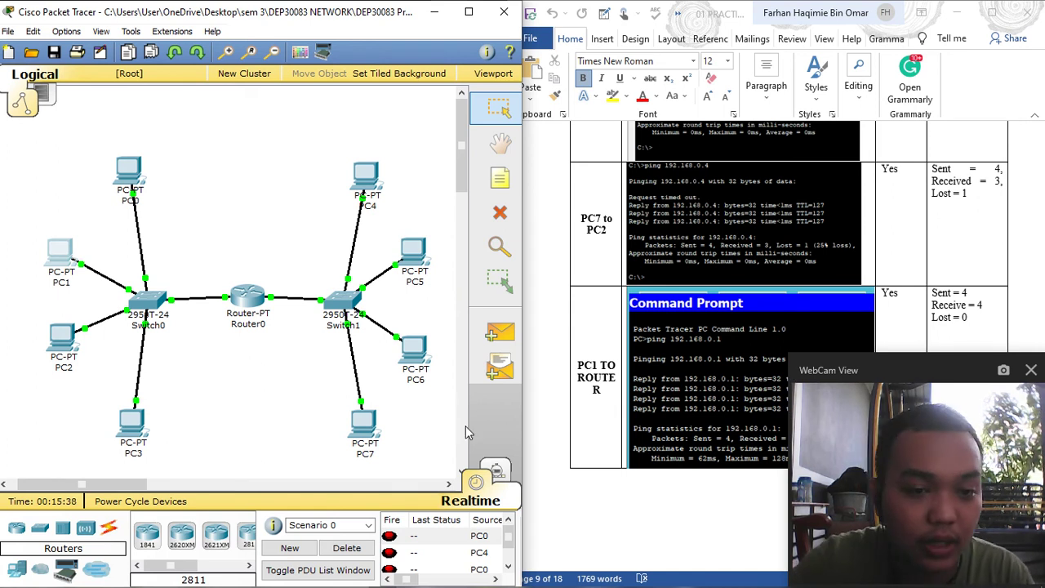
# Check Router0's FastEthernet0/0 and FastEthernet1/0 addresses and its RIP network list, and close the router's window
pyautogui.click(258, 303)
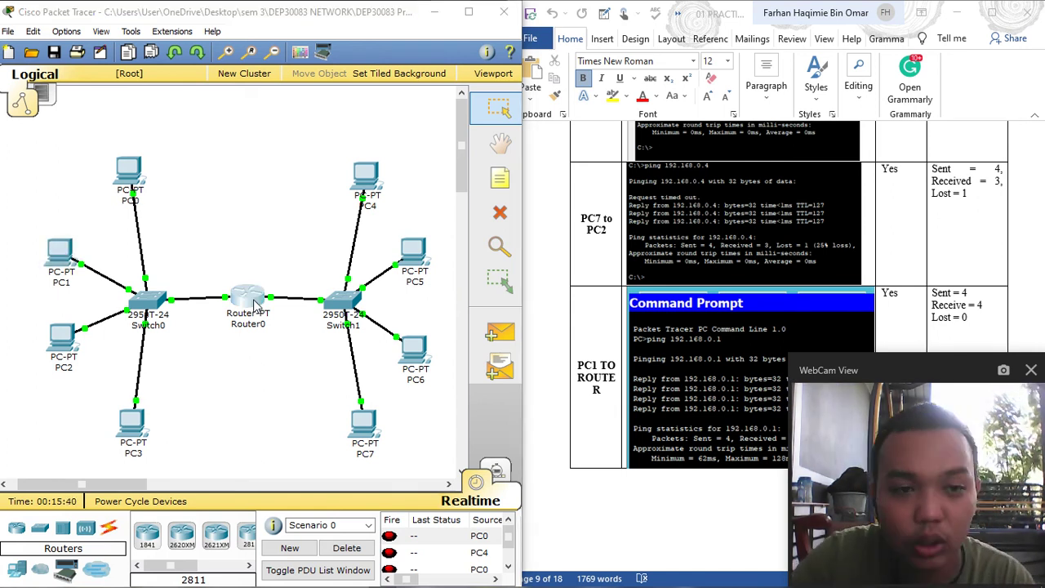
pyautogui.click(178, 267)
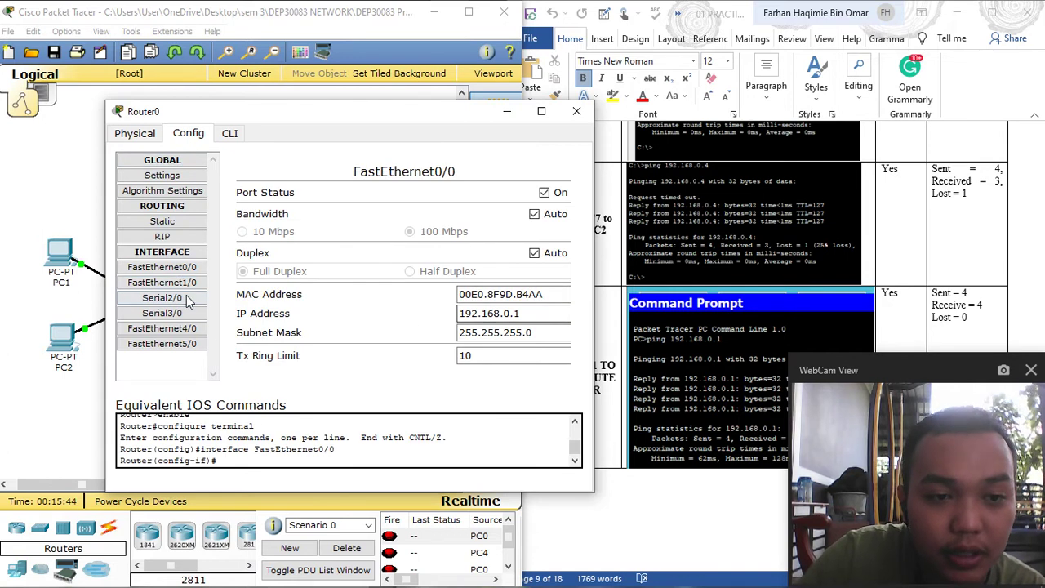
pyautogui.click(191, 285)
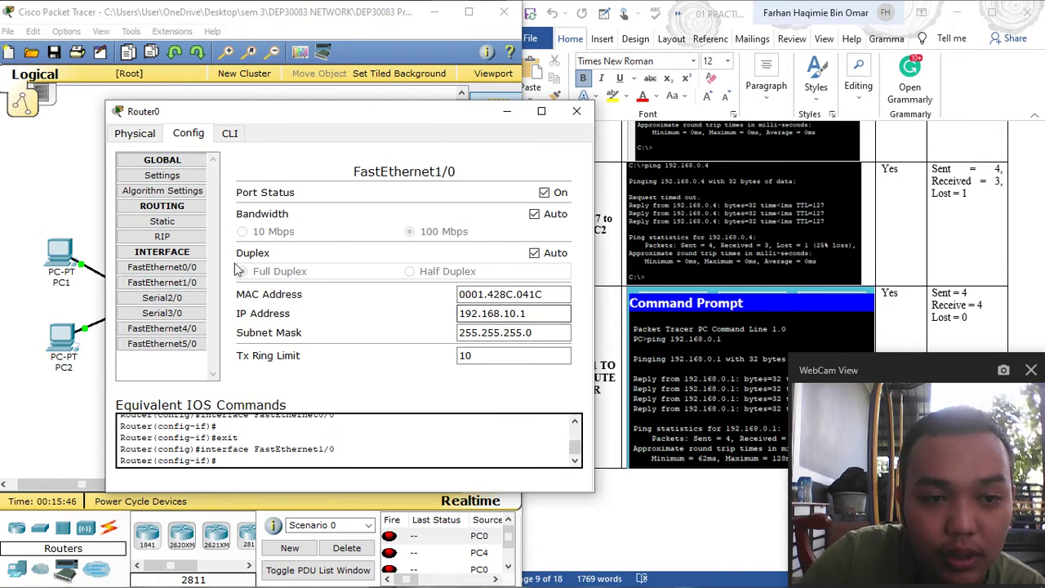
pyautogui.click(162, 236)
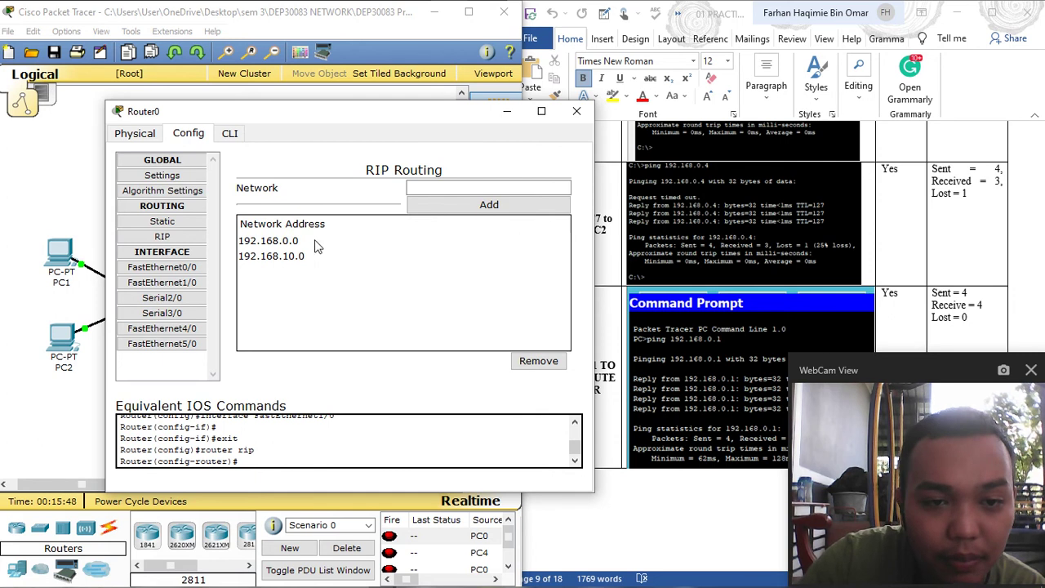
pyautogui.click(576, 111)
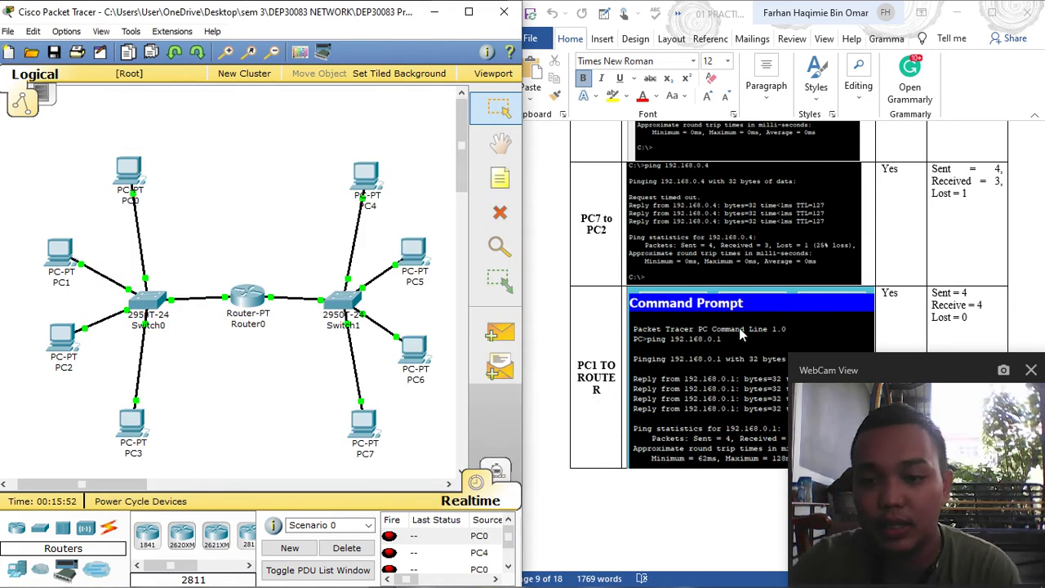
# Review the remaining Table 4 rows in the lab sheet, covering the pings from PC1, PC3, PC4 and PC7 to the router
pyautogui.scroll(-1, 738, 325)
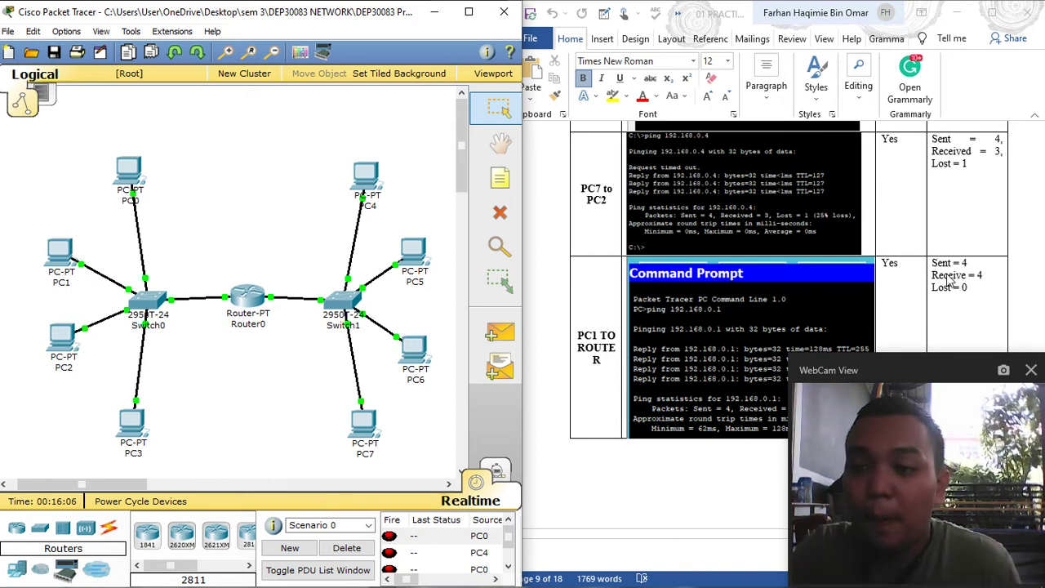
pyautogui.scroll(-10, 949, 279)
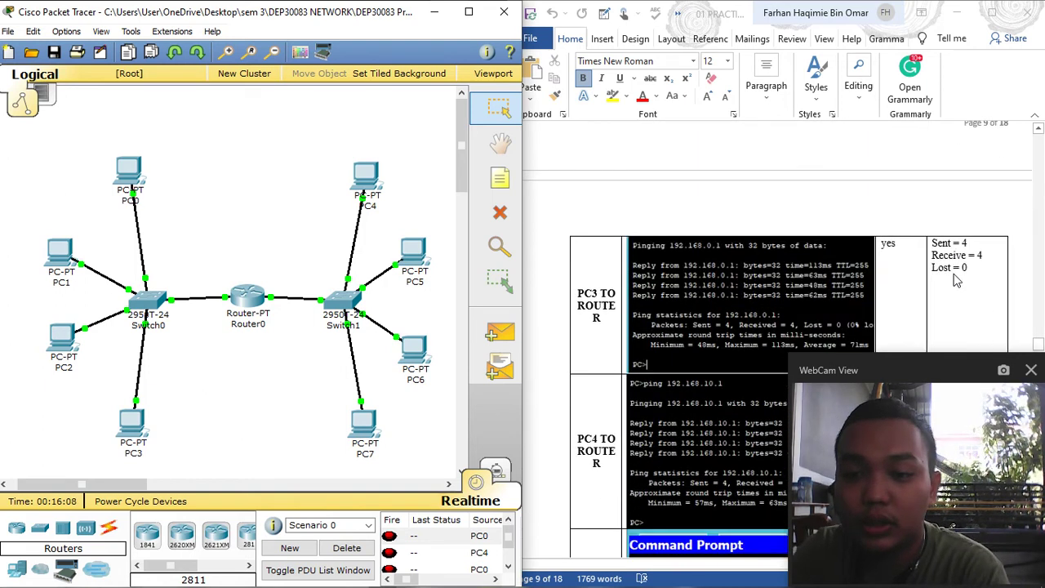
pyautogui.scroll(-3, 951, 277)
pyautogui.scroll(2, 914, 233)
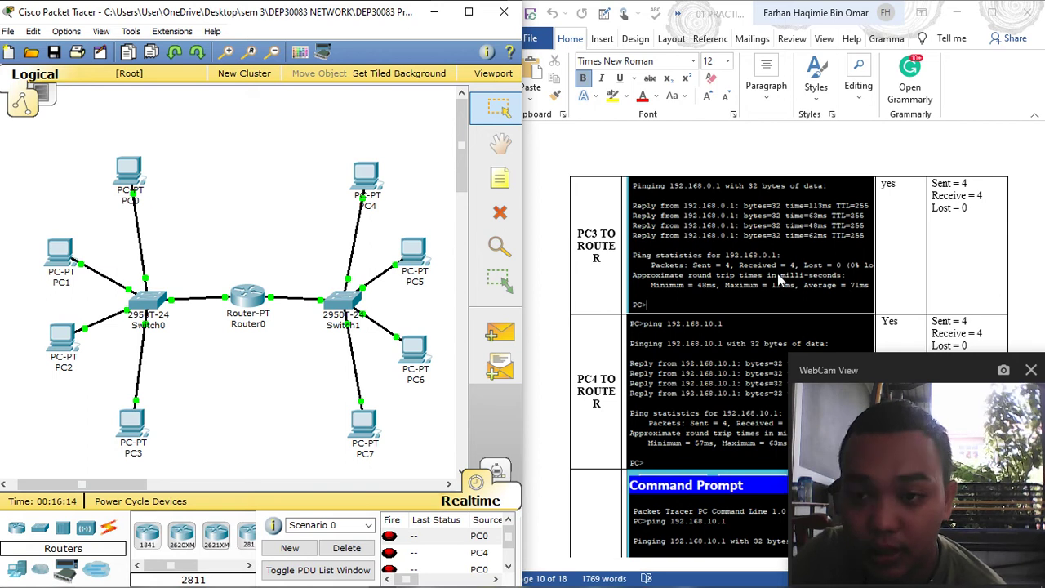
pyautogui.scroll(-1, 800, 278)
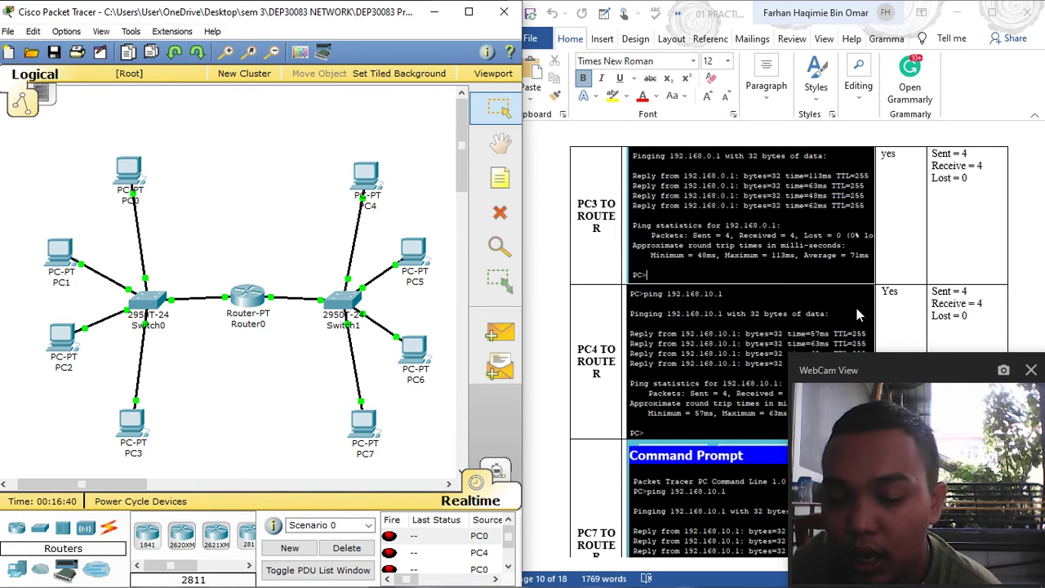
pyautogui.scroll(-1, 904, 253)
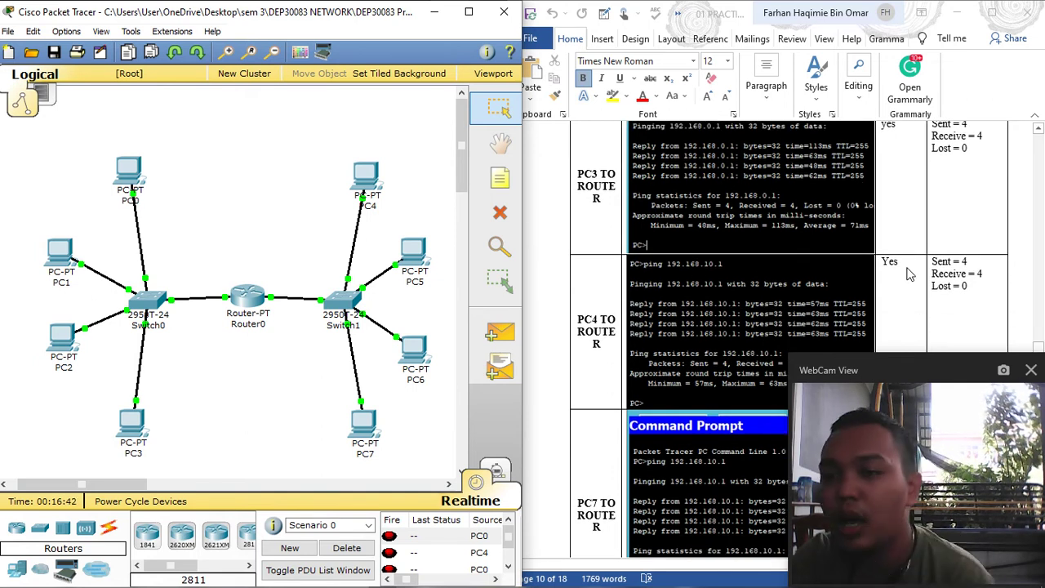
pyautogui.scroll(-1, 906, 275)
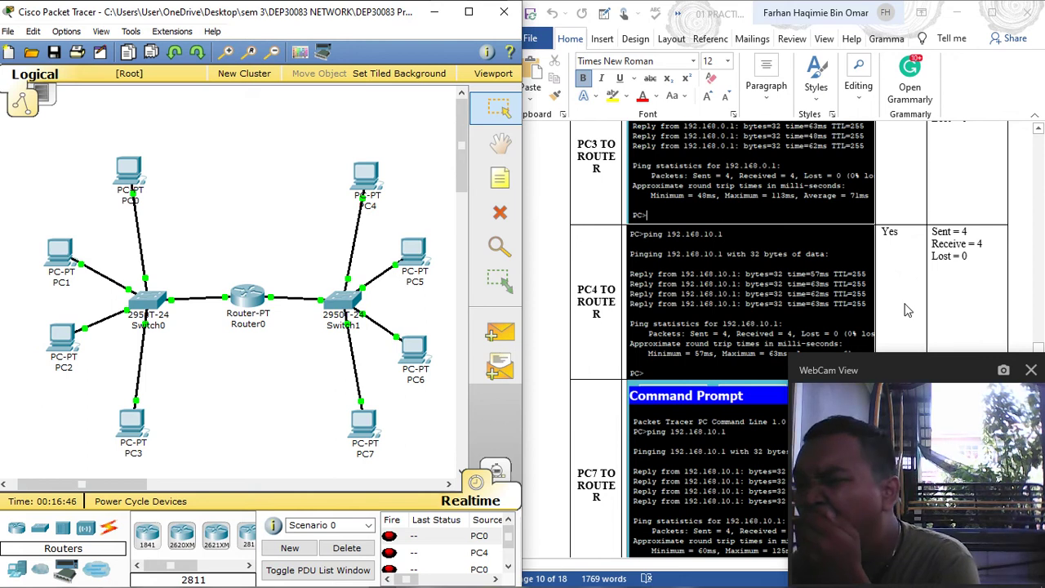
pyautogui.scroll(-2, 908, 281)
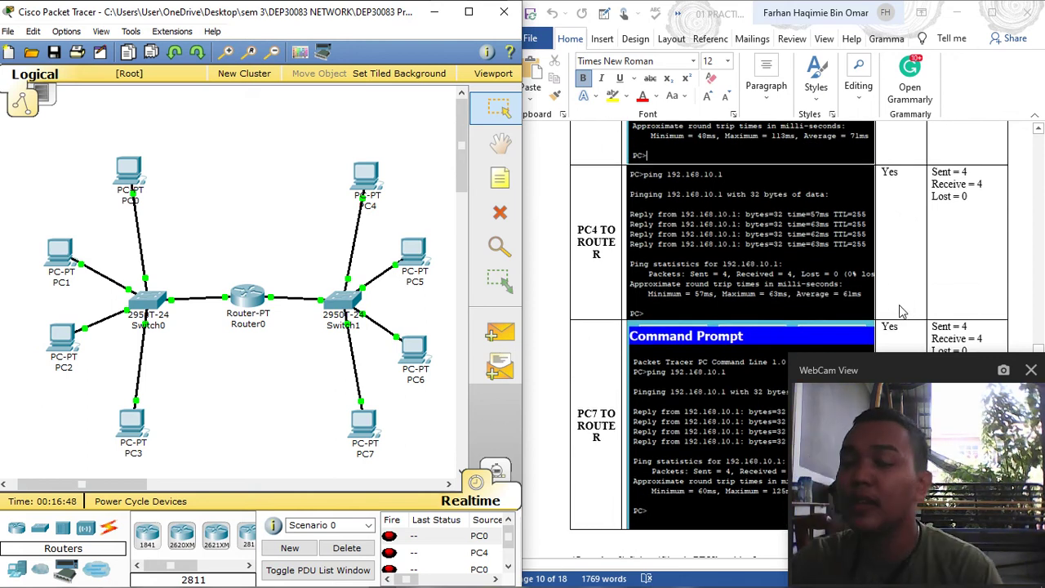
pyautogui.scroll(-2, 906, 310)
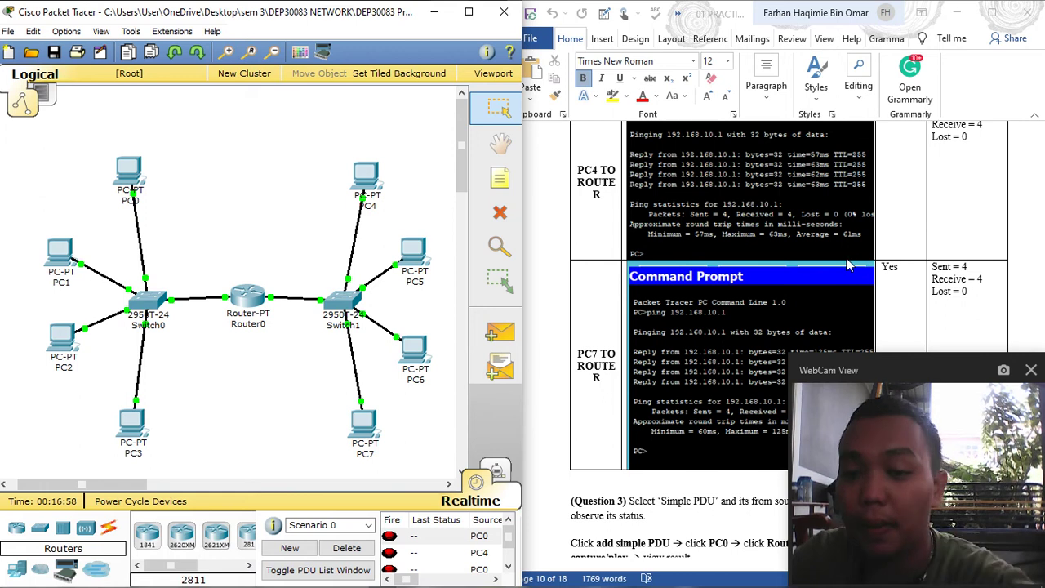
# Read the Question 3 instructions through Figure 19 and Table 5, and pick out the Add Simple PDU tool they mention
pyautogui.scroll(-5, 830, 270)
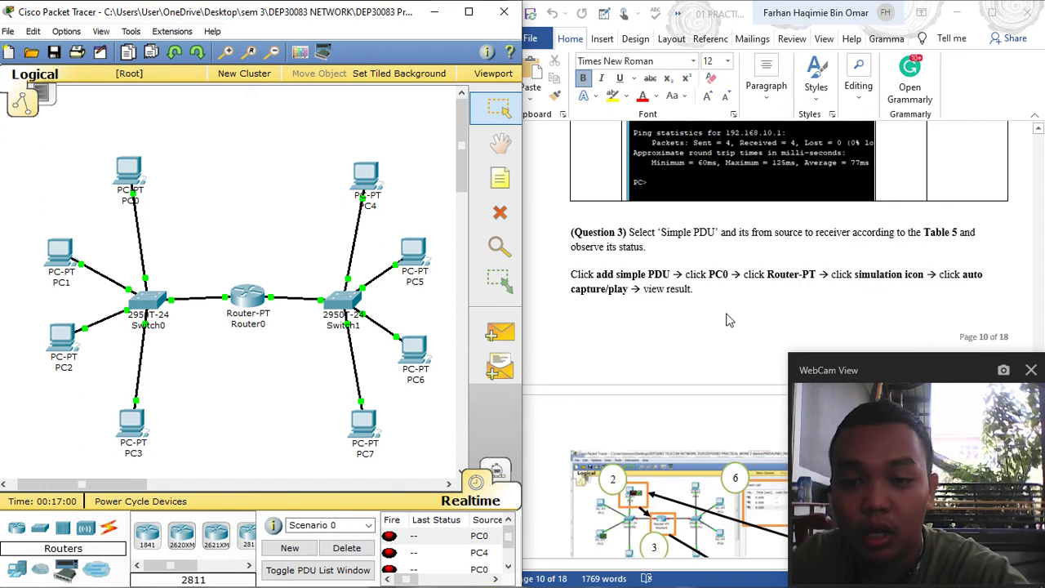
pyautogui.scroll(-1, 737, 308)
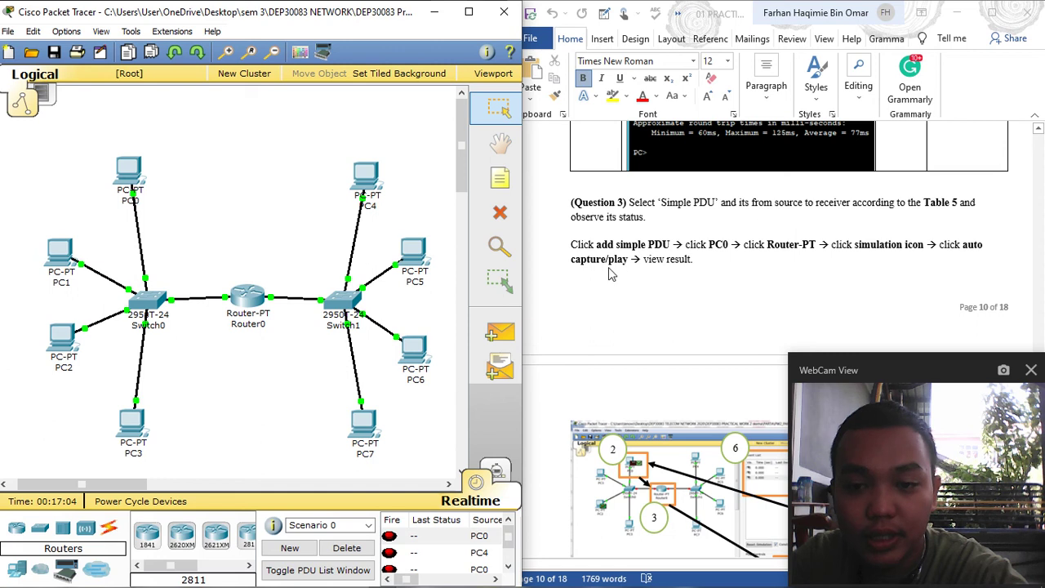
pyautogui.click(499, 332)
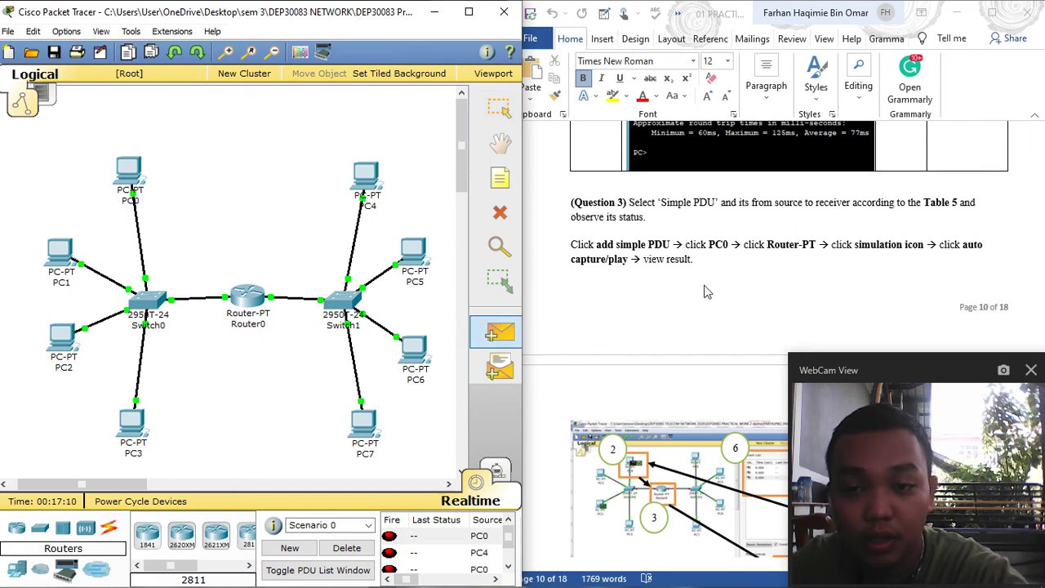
pyautogui.scroll(-8, 706, 292)
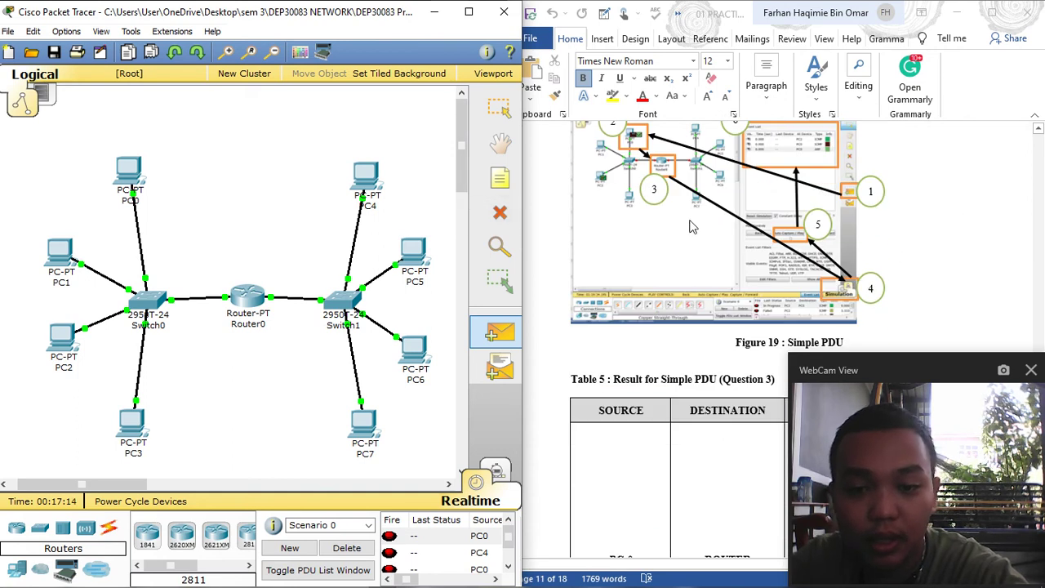
pyautogui.scroll(-5, 690, 226)
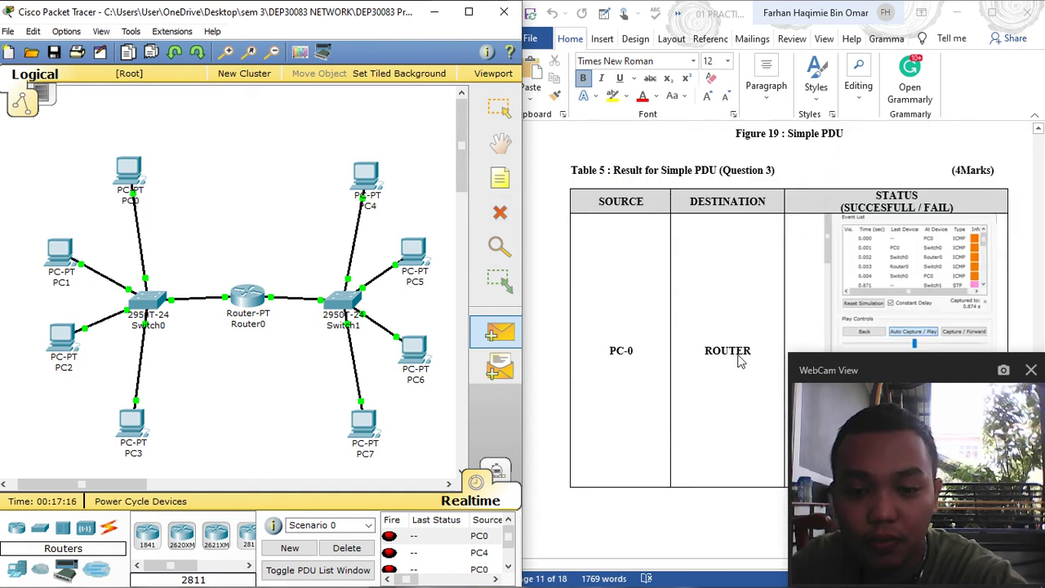
# Widen the Packet Tracer window across the screen and switch the topology to Simulation mode
pyautogui.moveTo(523, 542); pyautogui.dragTo(655, 542)
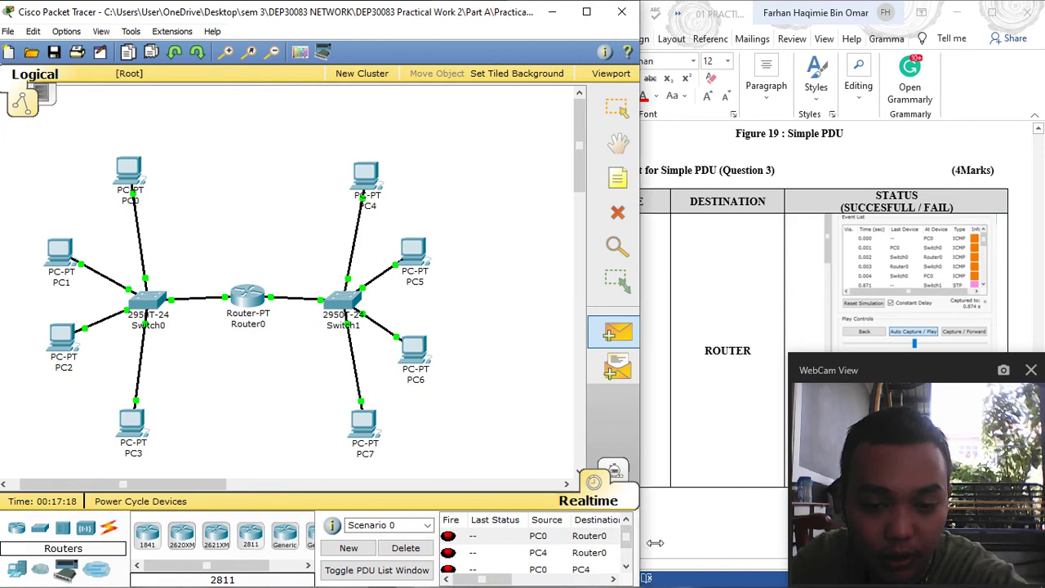
pyautogui.scroll(-2, 643, 562)
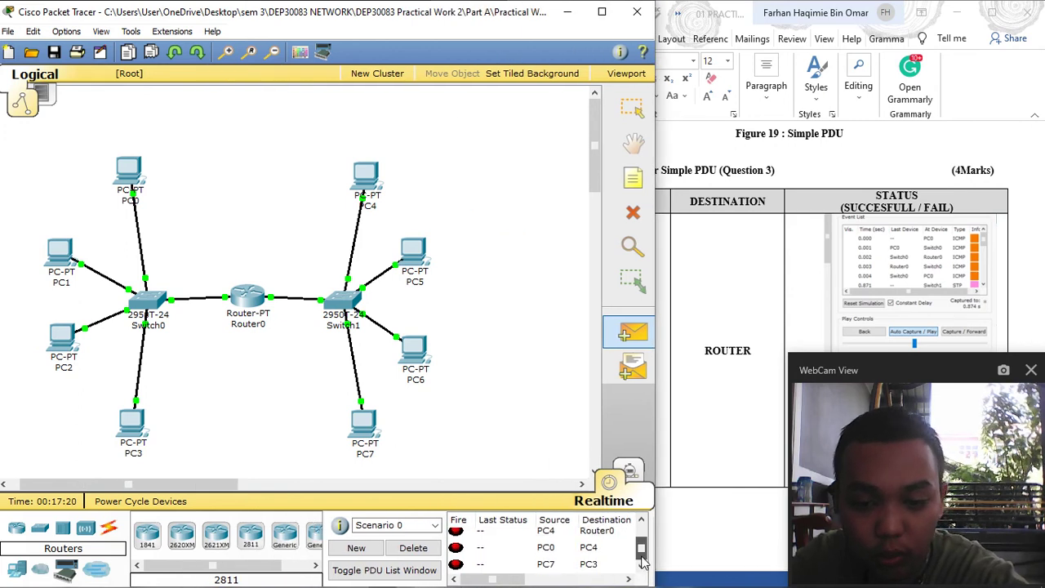
pyautogui.scroll(1, 643, 562)
pyautogui.click(878, 514)
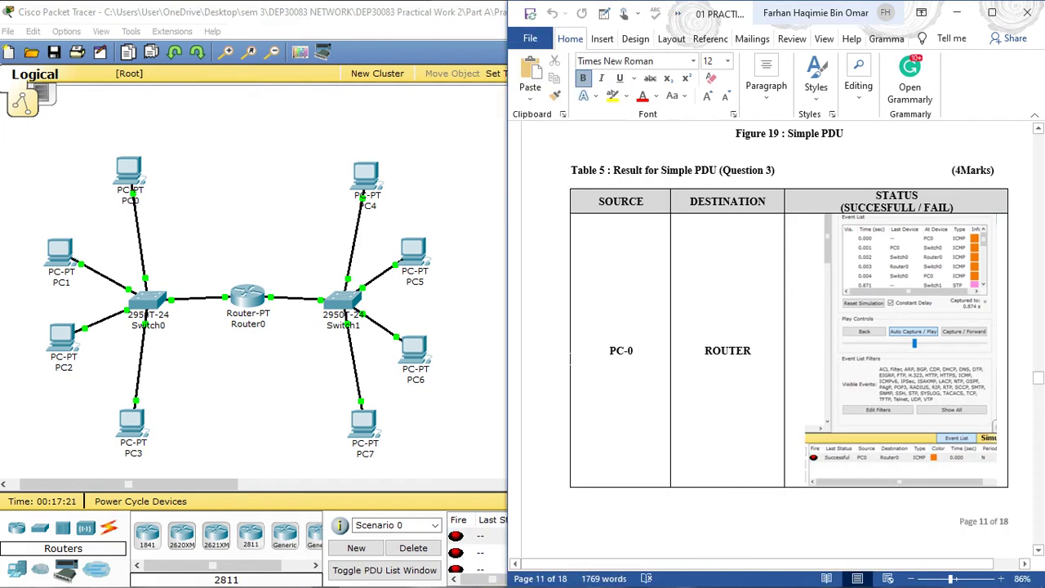
pyautogui.click(498, 391)
pyautogui.click(626, 467)
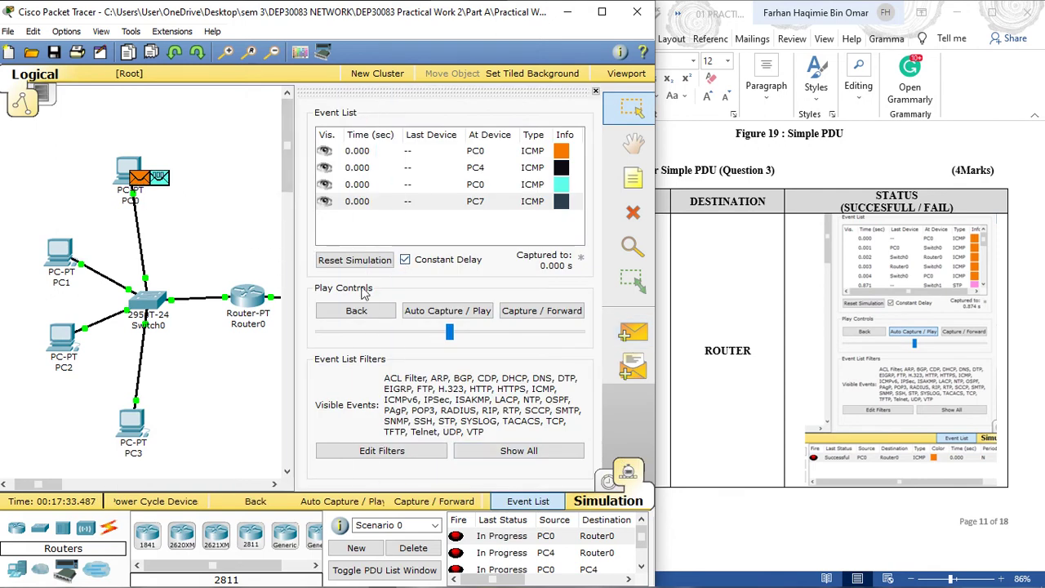
pyautogui.moveTo(657, 174); pyautogui.dragTo(1040, 199)
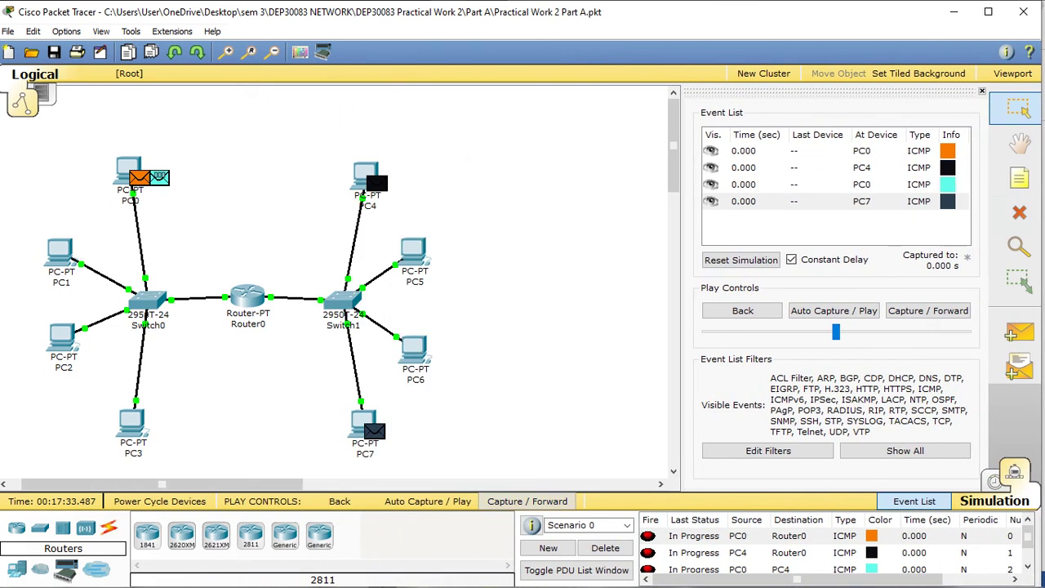
pyautogui.moveTo(270, 578)
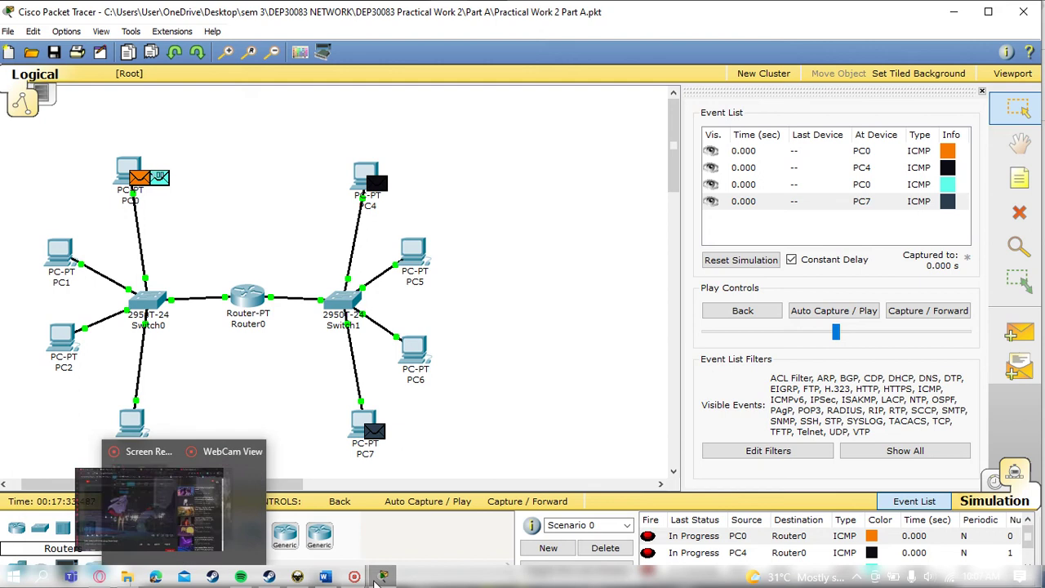
pyautogui.moveTo(354, 576)
pyautogui.click(398, 516)
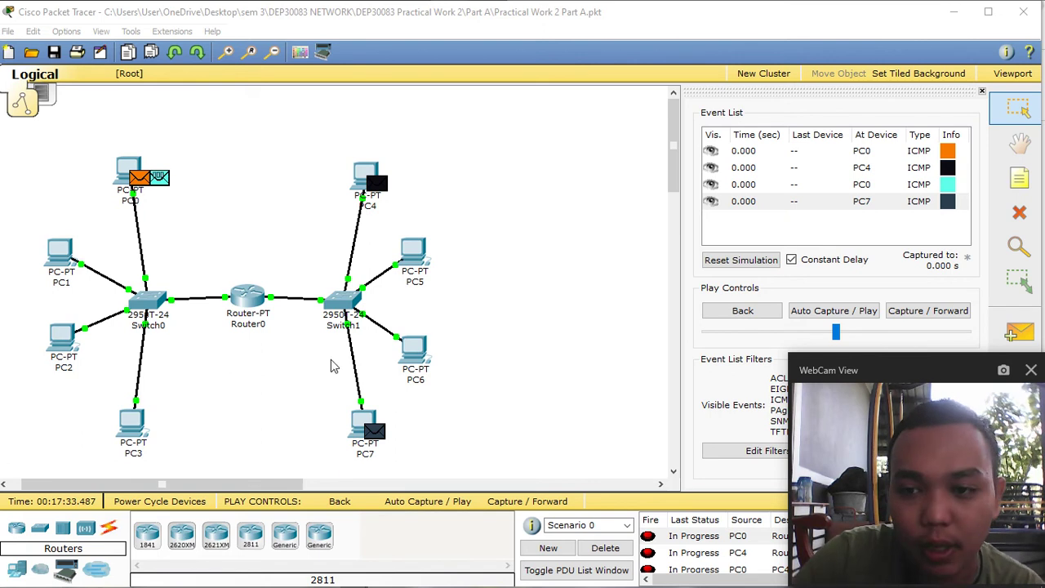
pyautogui.moveTo(924, 376); pyautogui.dragTo(133, 20)
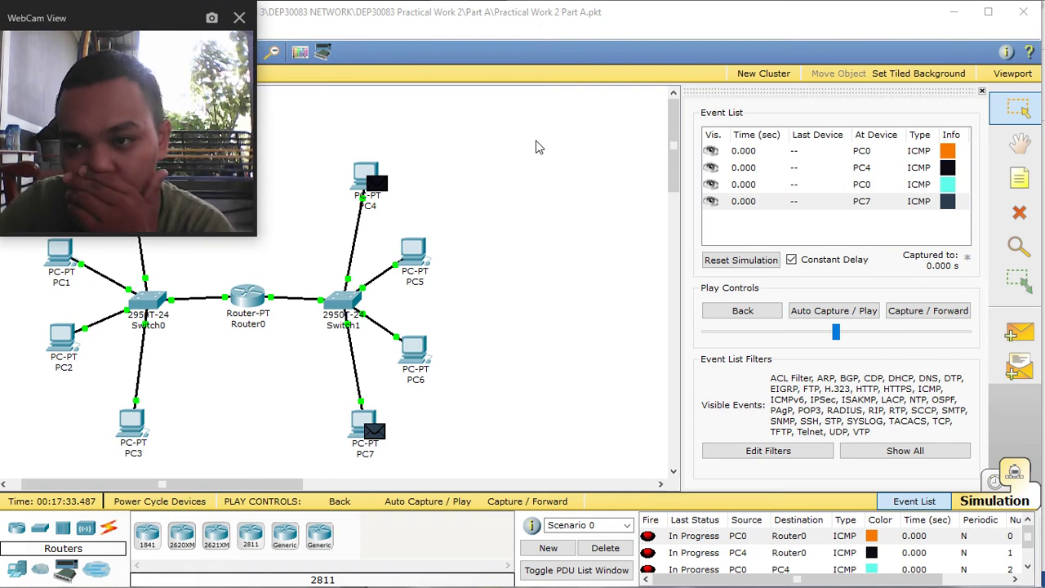
# Examine PC0's first event and look through the source and destination pairs in the PDU list
pyautogui.click(876, 157)
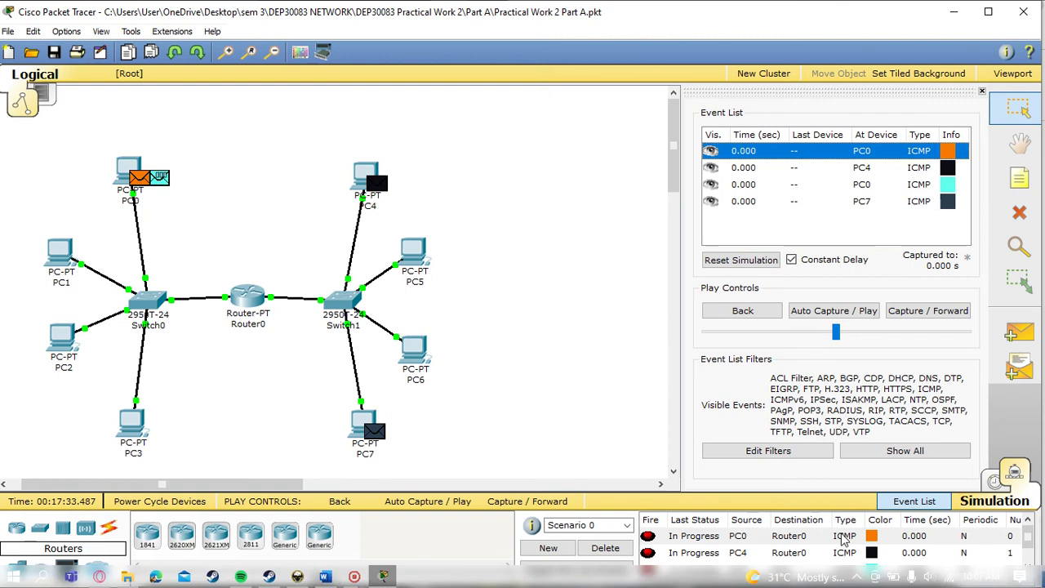
pyautogui.scroll(-1, 802, 543)
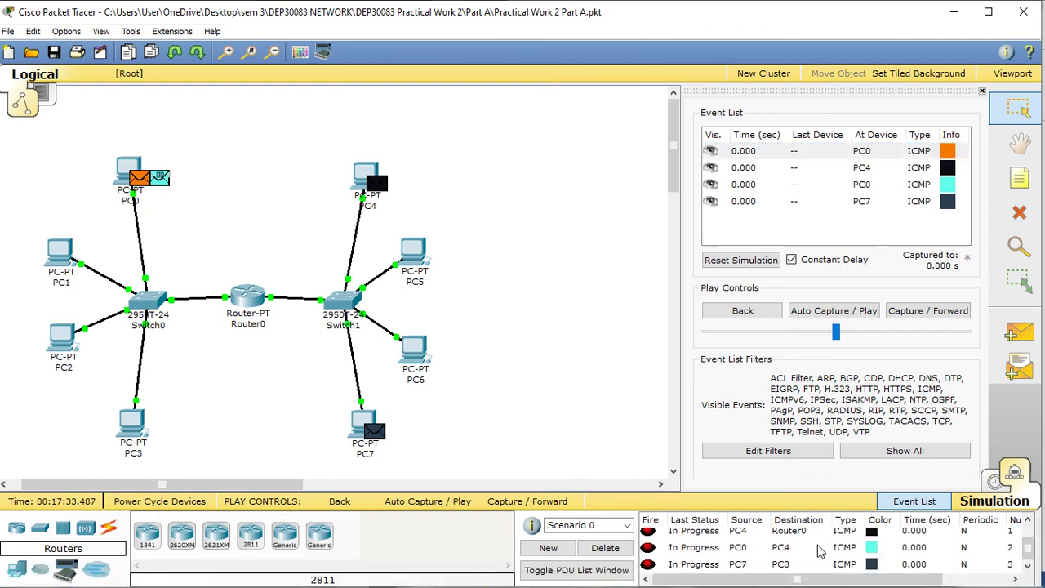
pyautogui.scroll(1, 820, 552)
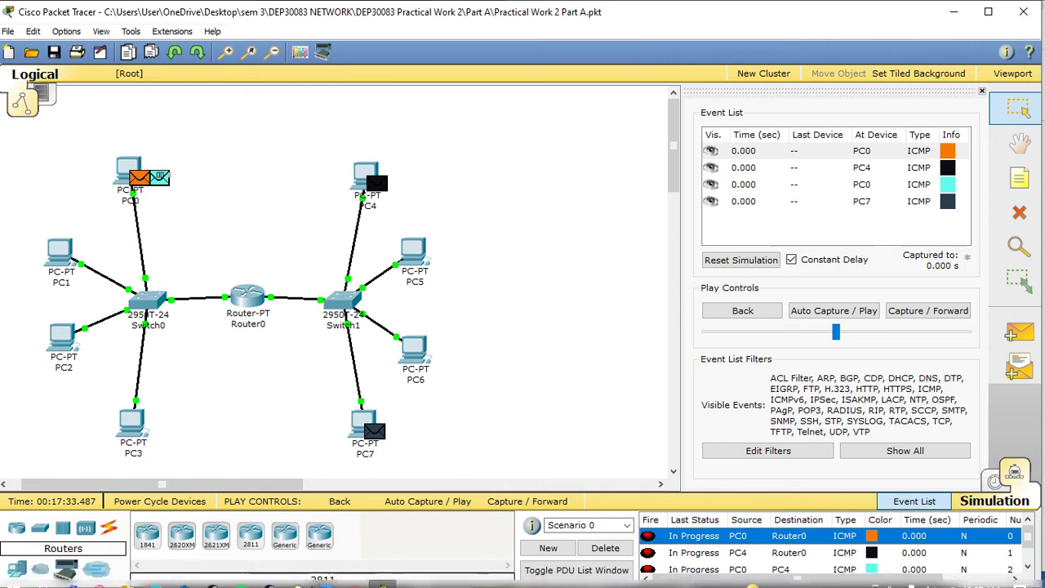
# Bring the Word lab sheet forward, move it clear of the PDU list, and compare Table 5's source and destination rows with the listed PDUs
pyautogui.click(321, 584)
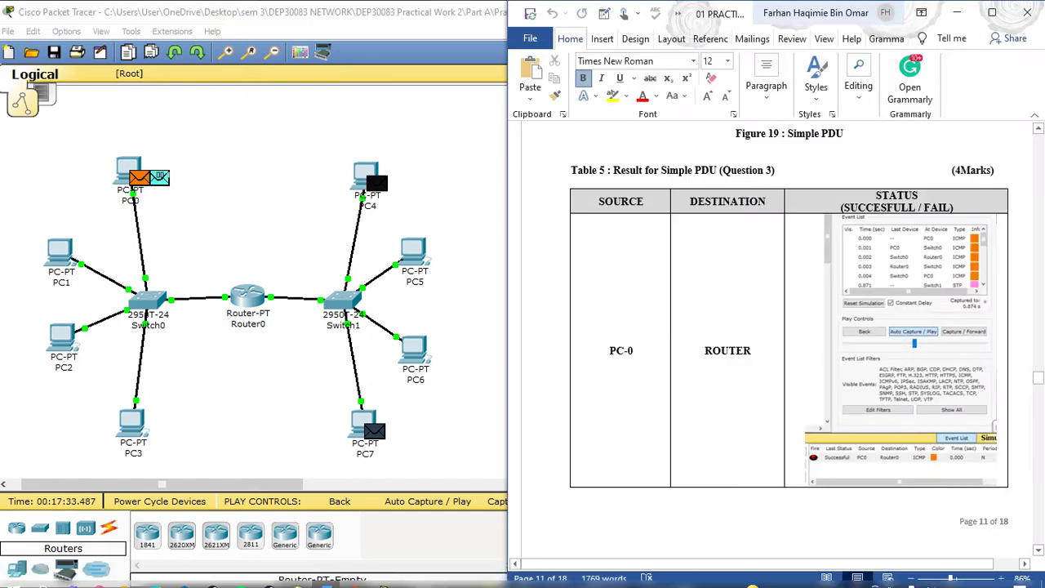
pyautogui.moveTo(724, 14); pyautogui.dragTo(278, 14)
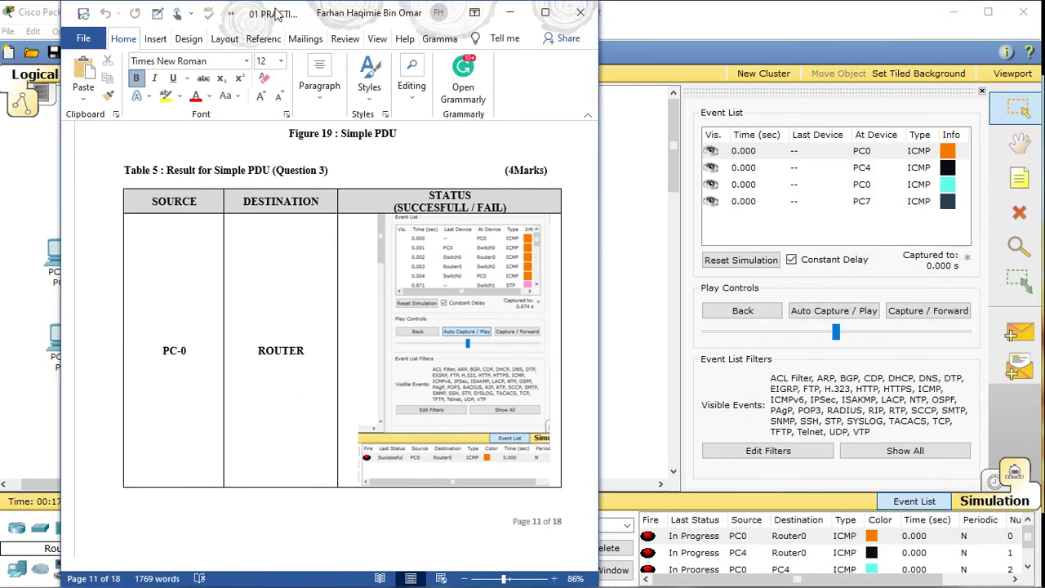
pyautogui.scroll(-8, 383, 408)
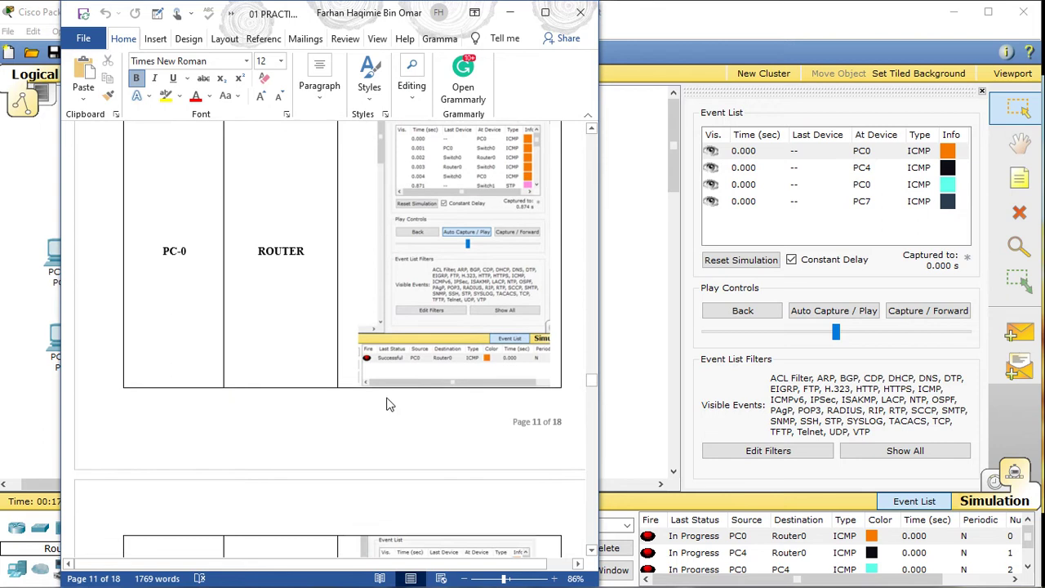
pyautogui.scroll(-3, 387, 400)
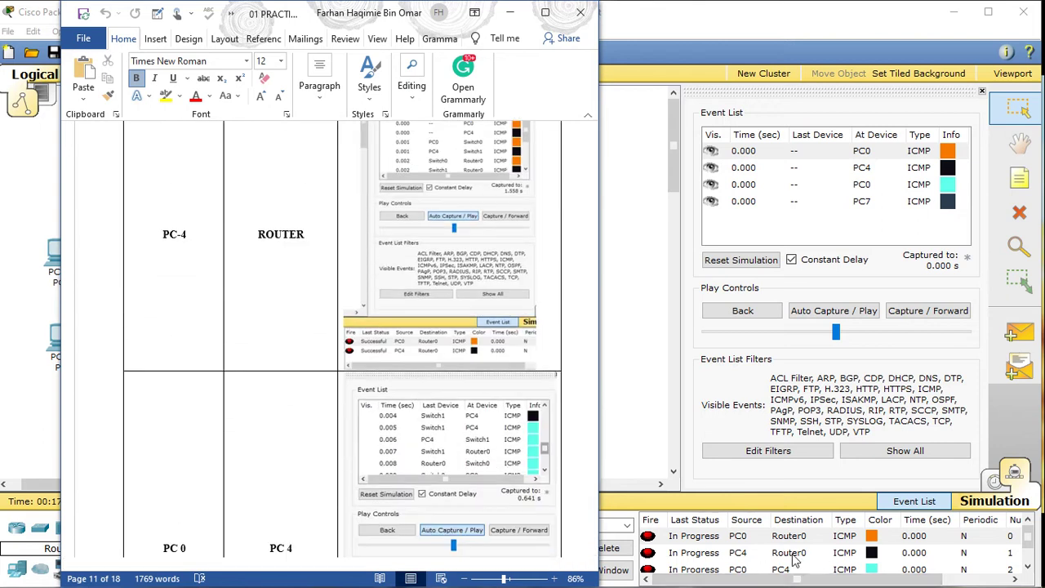
pyautogui.scroll(-3, 316, 522)
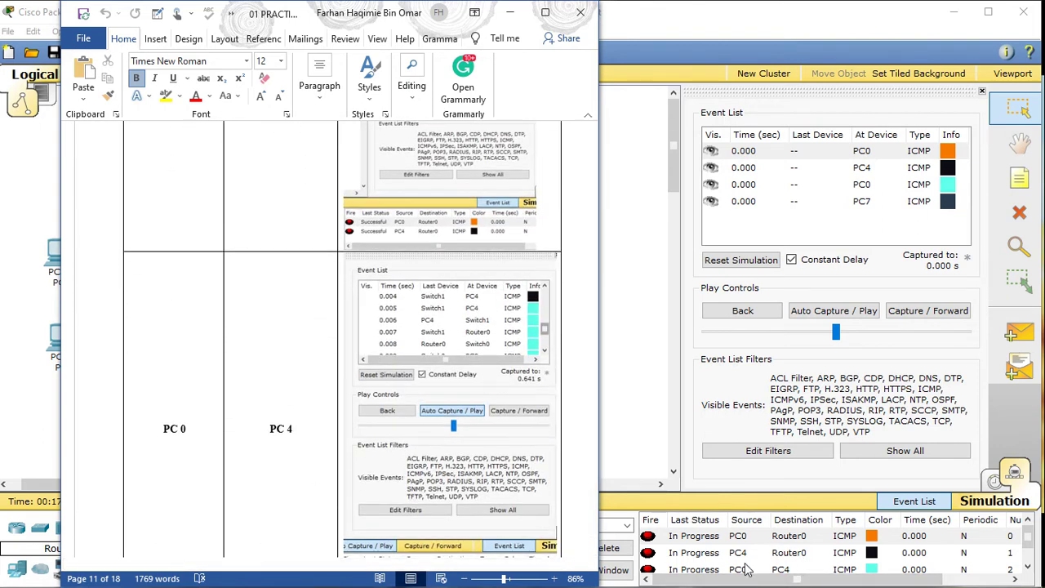
pyautogui.scroll(-1, 767, 571)
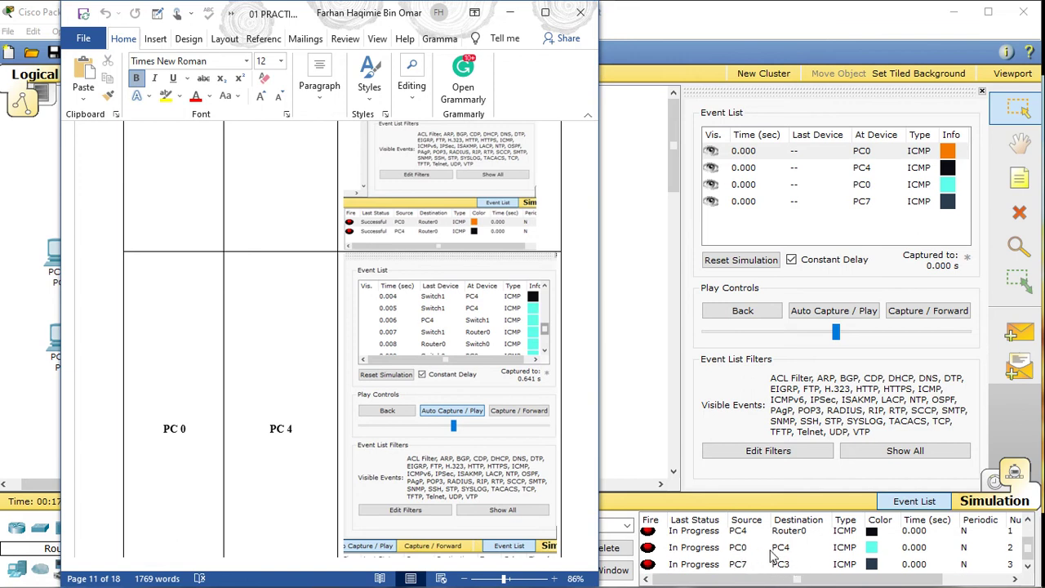
# Look through the remaining Table 5 rows in the Word lab sheet, switch to Packet Tracer, and bring up the webcam preview window
pyautogui.scroll(-10, 343, 408)
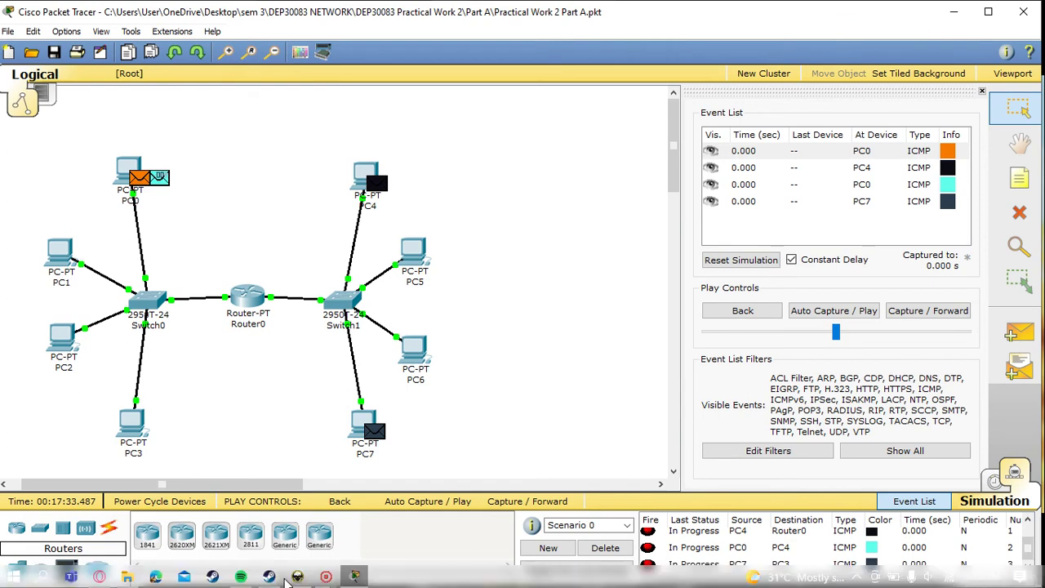
pyautogui.moveTo(128, 582)
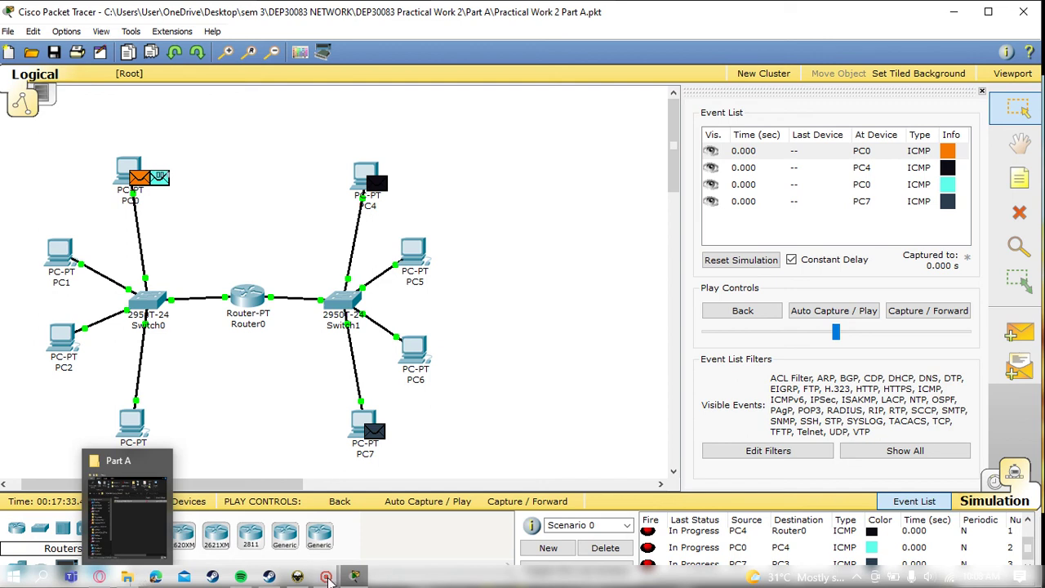
pyautogui.moveTo(326, 578)
pyautogui.click(377, 494)
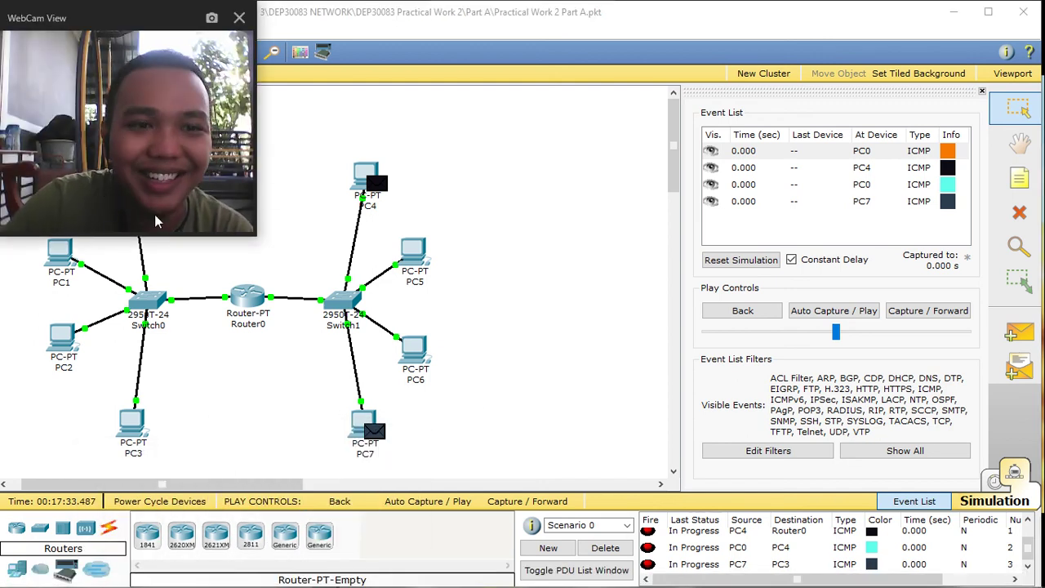
pyautogui.scroll(1, 812, 558)
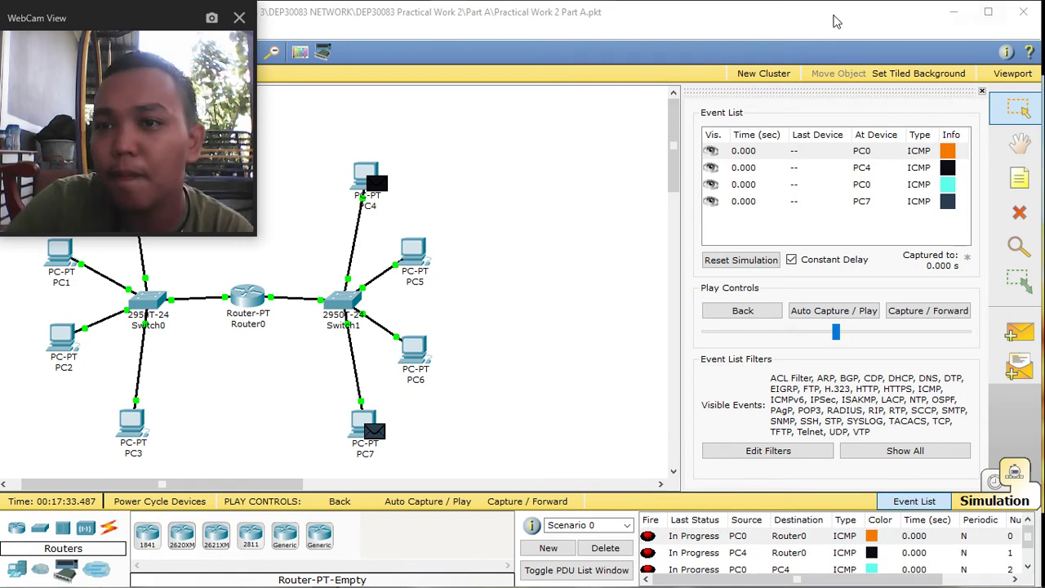
# Restore the Packet Tracer window to a smaller size, move it clear of the webcam preview, and fit the whole topology in the workspace
pyautogui.doubleClick(476, 26)
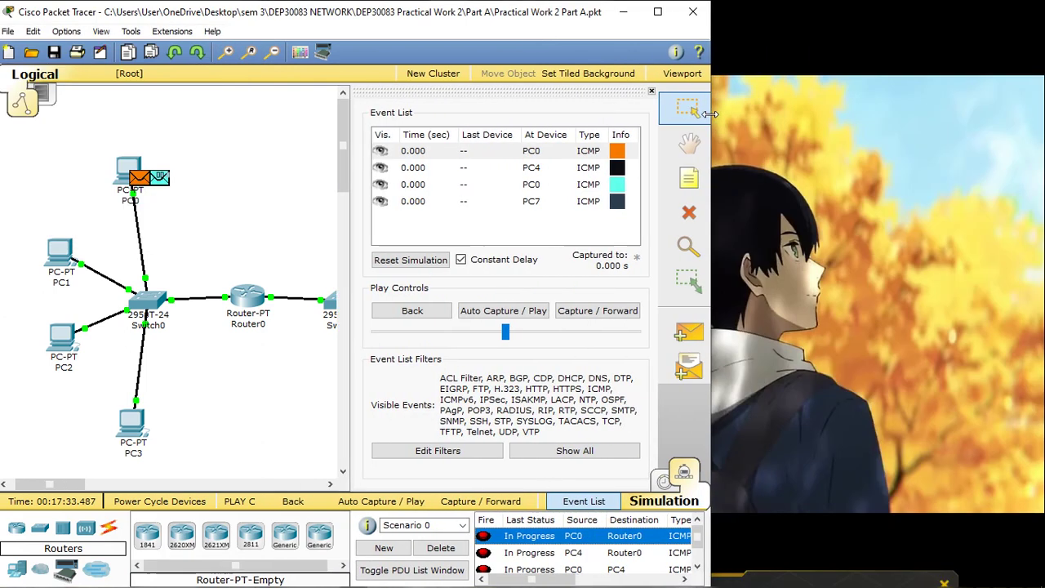
pyautogui.moveTo(447, 25); pyautogui.dragTo(748, 24)
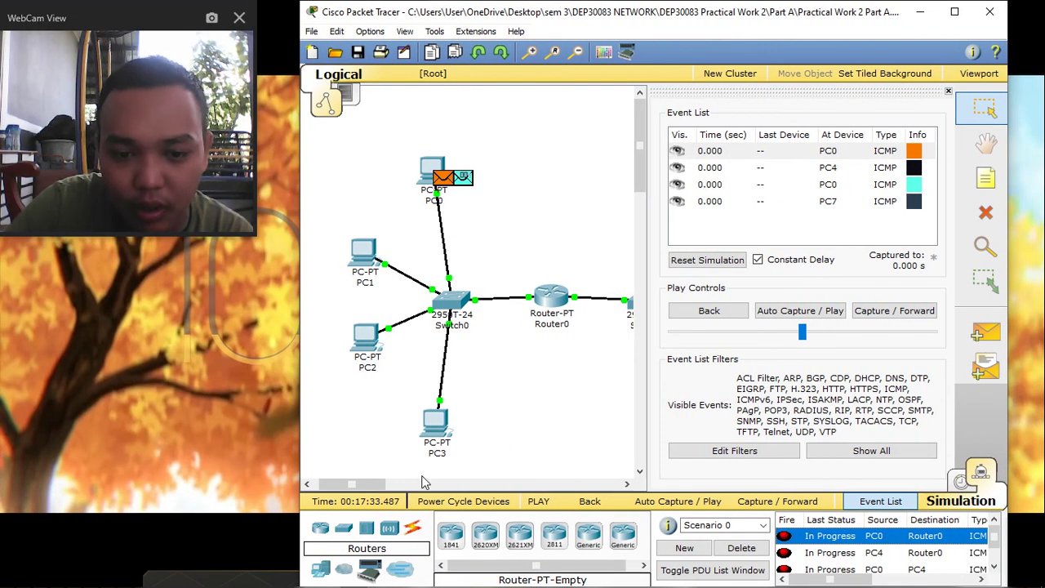
pyautogui.moveTo(371, 484); pyautogui.dragTo(377, 484)
pyautogui.click(577, 53)
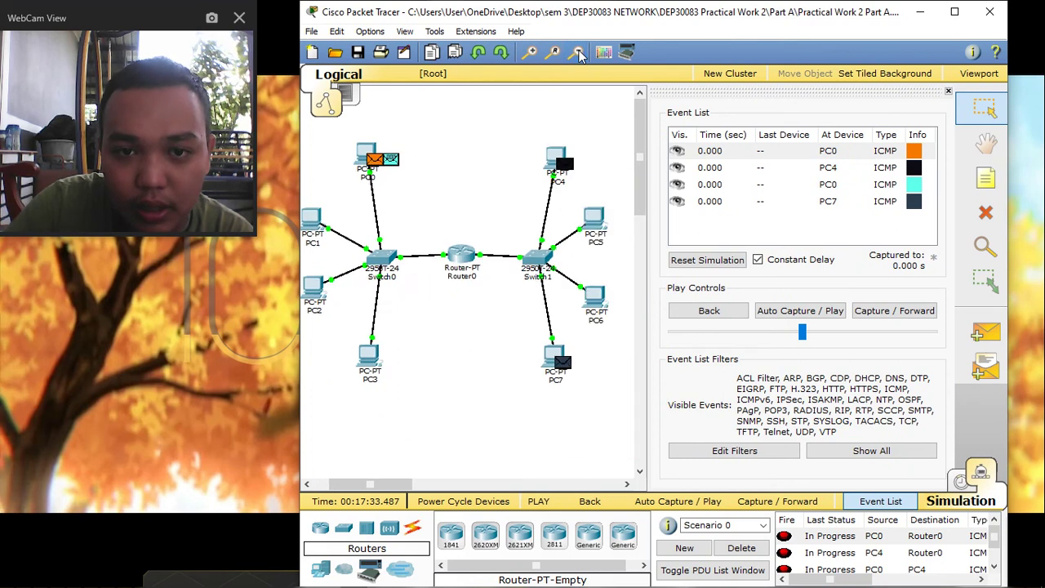
pyautogui.click(578, 53)
pyautogui.click(531, 54)
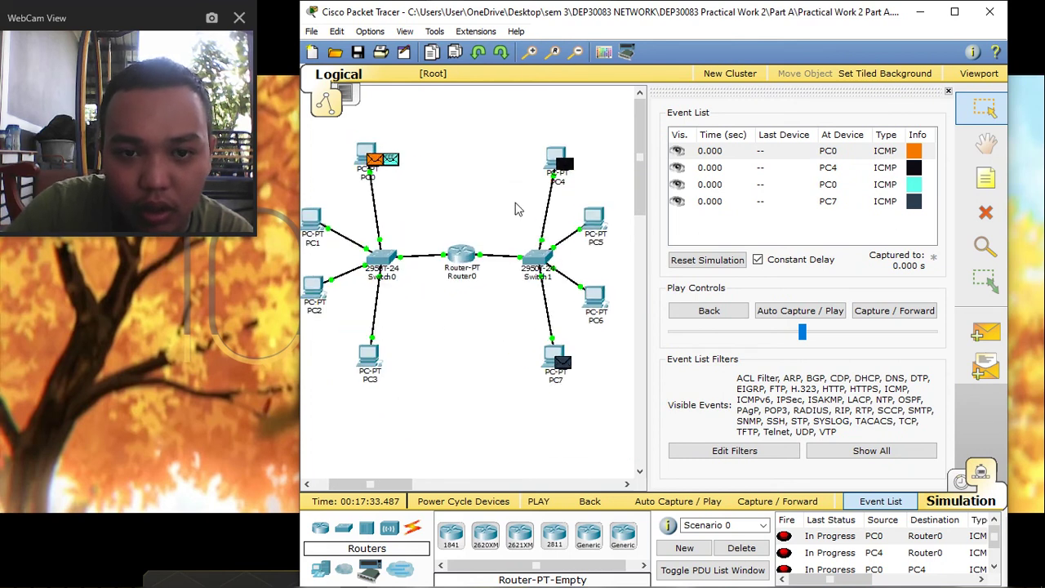
pyautogui.moveTo(375, 484); pyautogui.dragTo(367, 483)
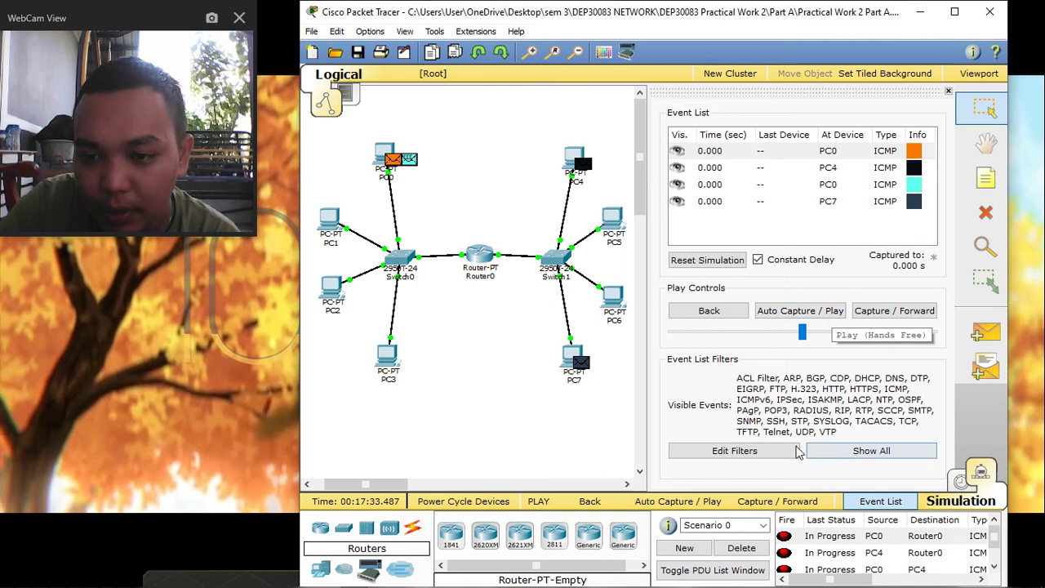
# Select the Add Simple PDU tool and run the listed PDUs with Auto Capture / Play, varying the playback speed
pyautogui.click(993, 339)
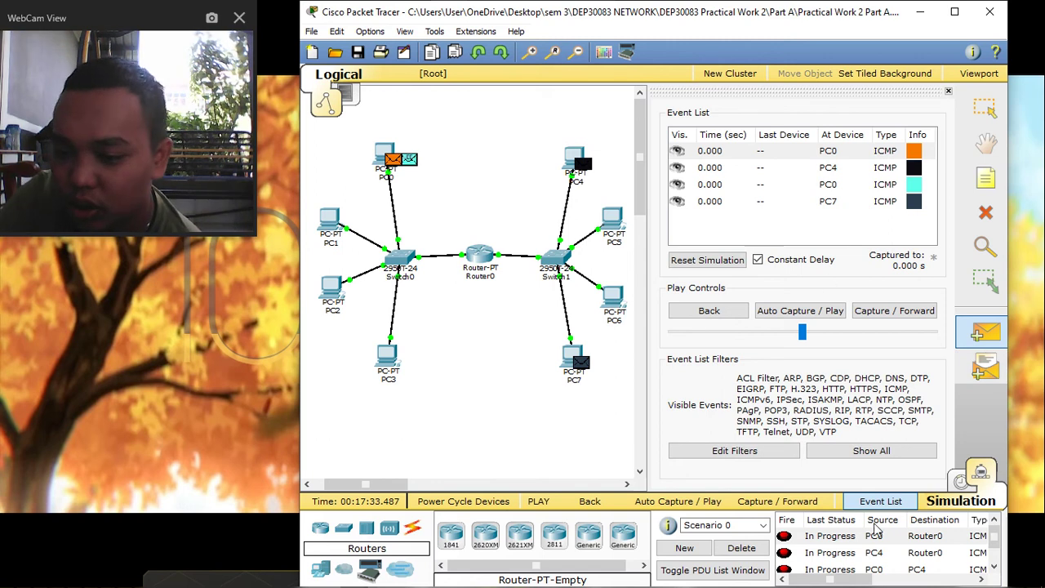
pyautogui.click(819, 317)
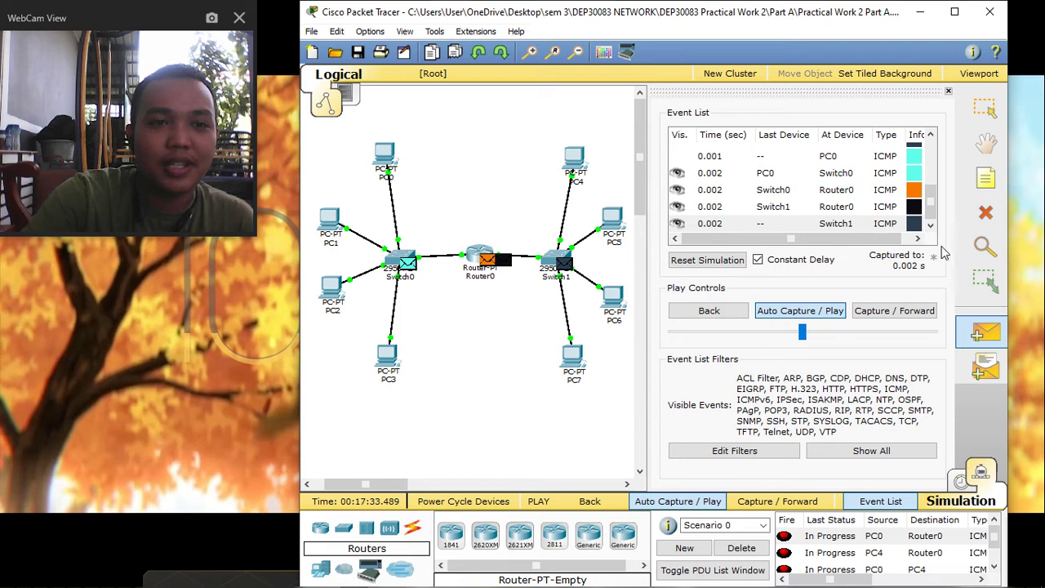
pyautogui.click(889, 332)
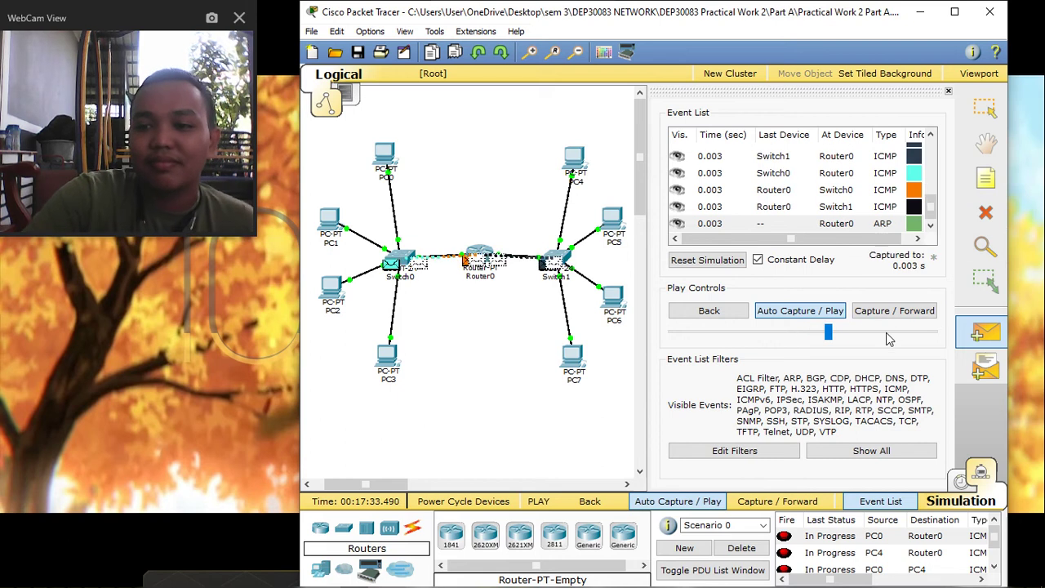
pyautogui.click(889, 332)
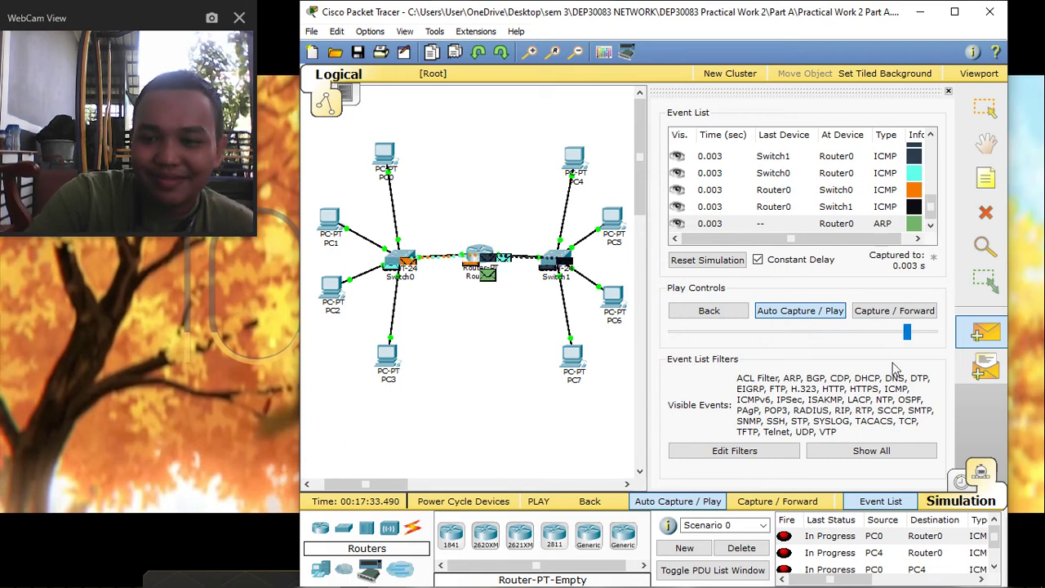
pyautogui.click(801, 337)
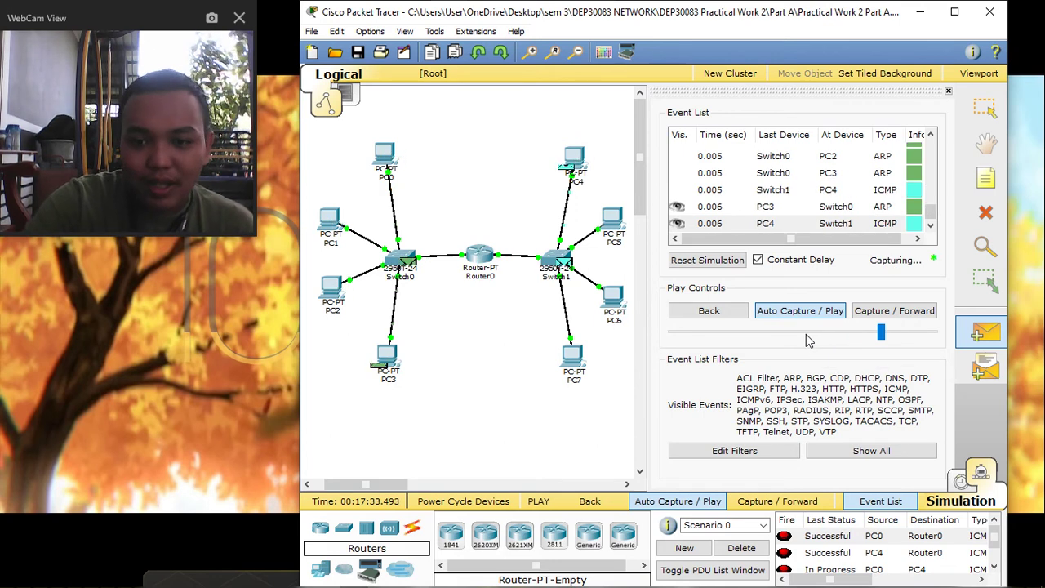
pyautogui.click(802, 337)
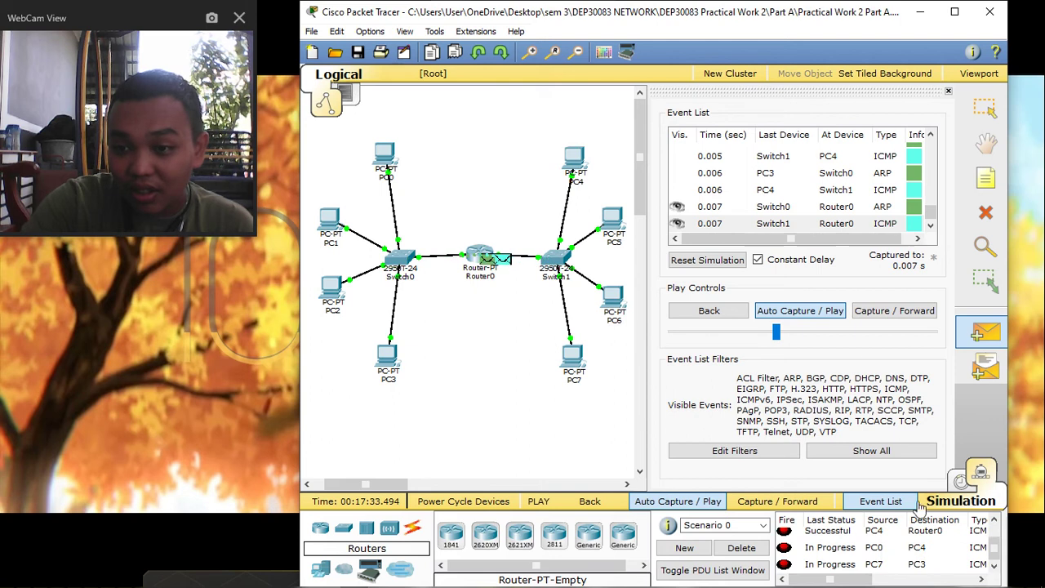
pyautogui.click(849, 337)
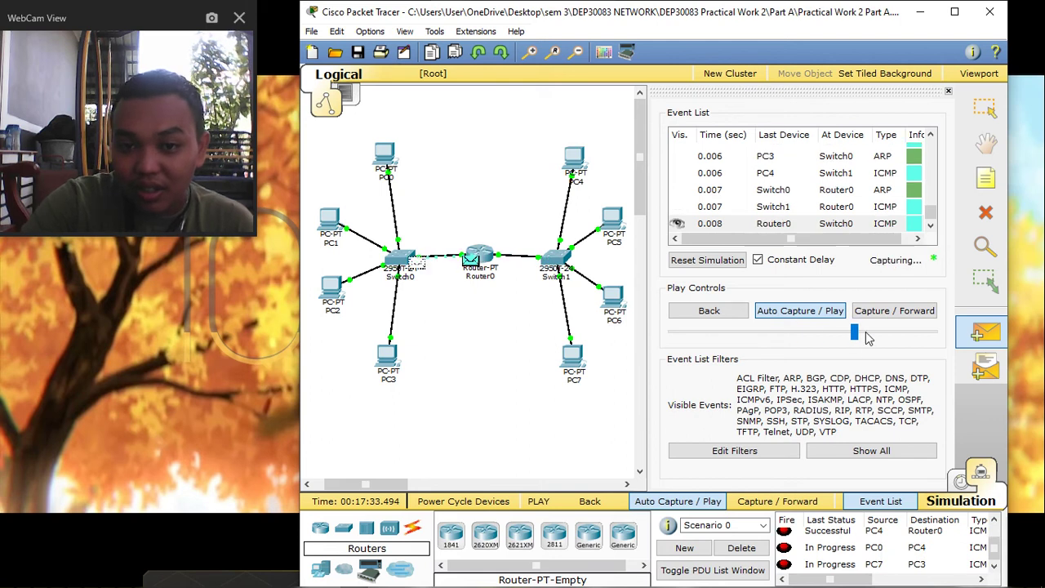
pyautogui.click(891, 336)
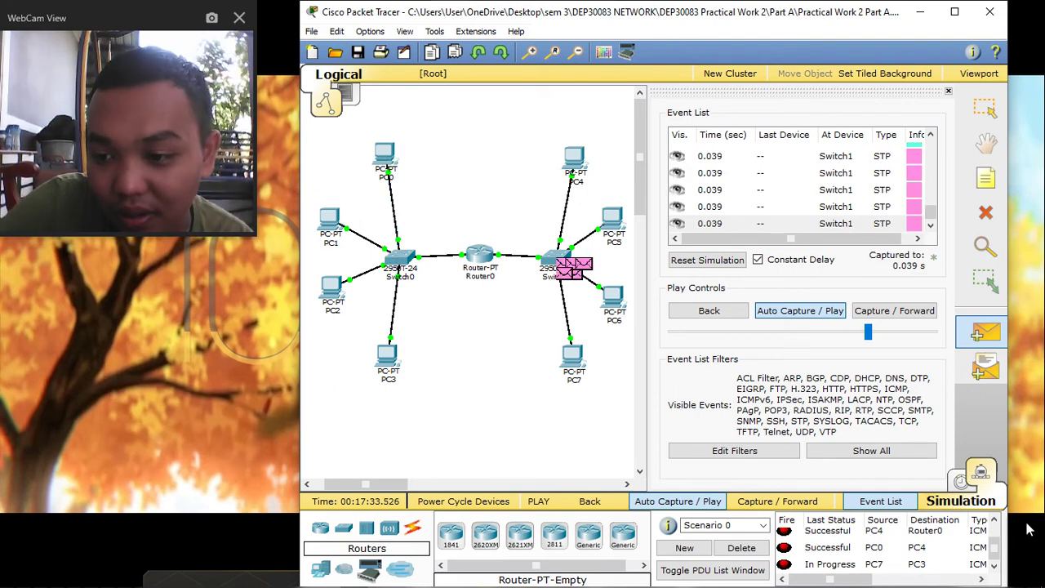
# Restart the simulation by changing to Realtime and back to Simulation mode, and run Auto Capture / Play at about half speed
pyautogui.click(962, 482)
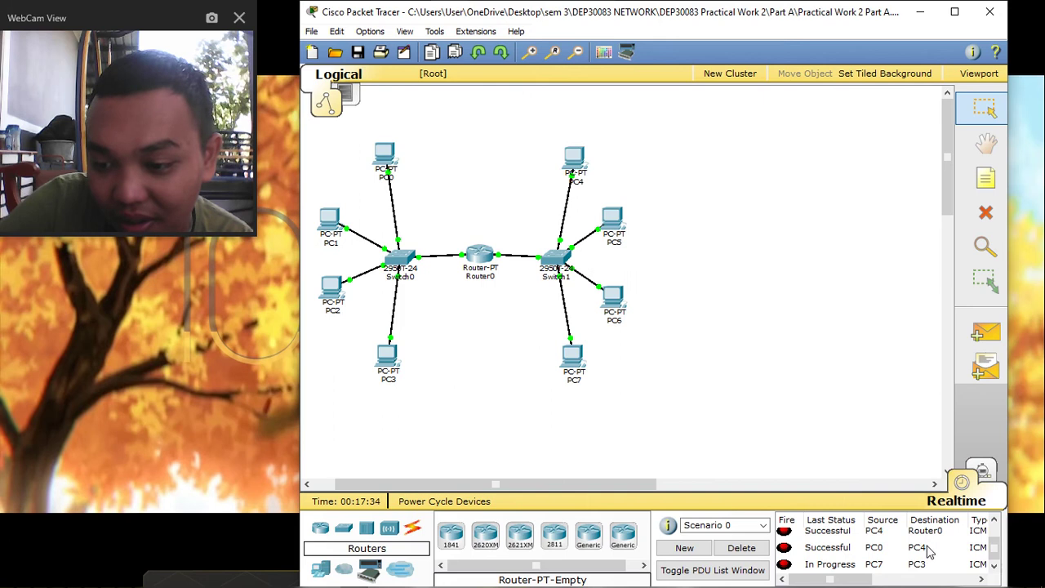
pyautogui.click(983, 472)
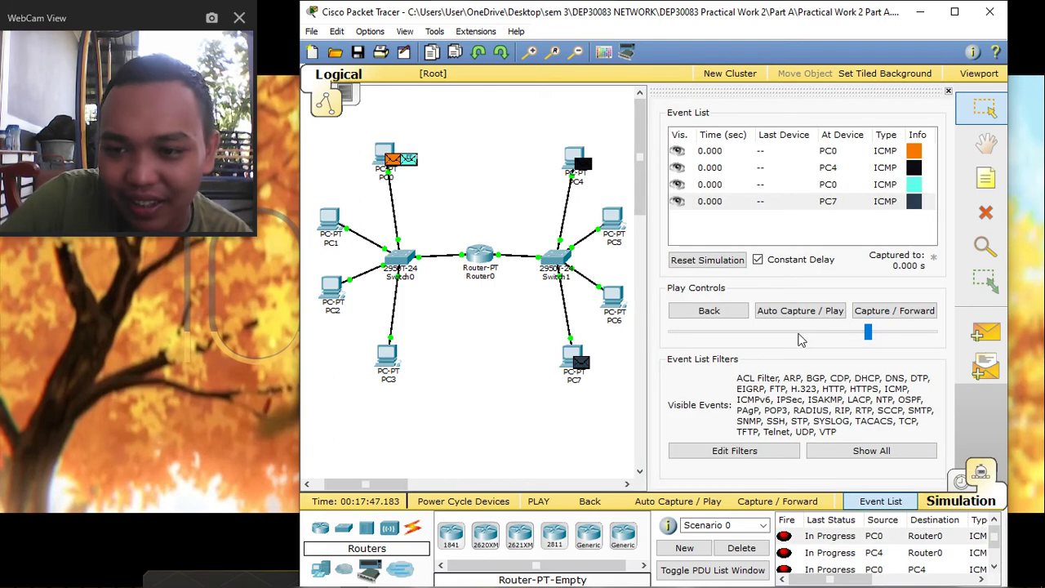
pyautogui.click(816, 332)
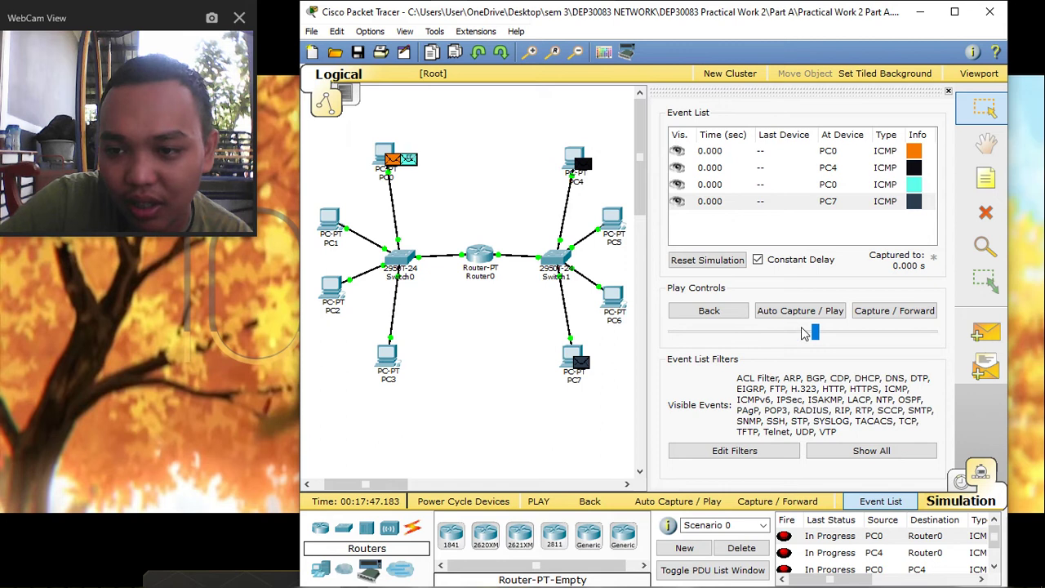
pyautogui.click(810, 334)
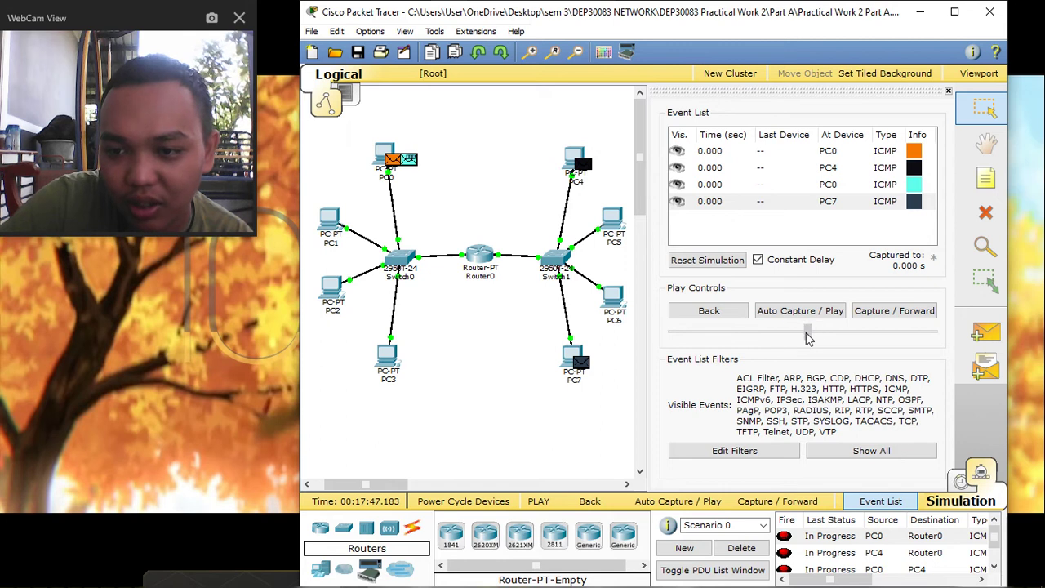
pyautogui.moveTo(807, 338); pyautogui.dragTo(805, 323)
pyautogui.click(805, 317)
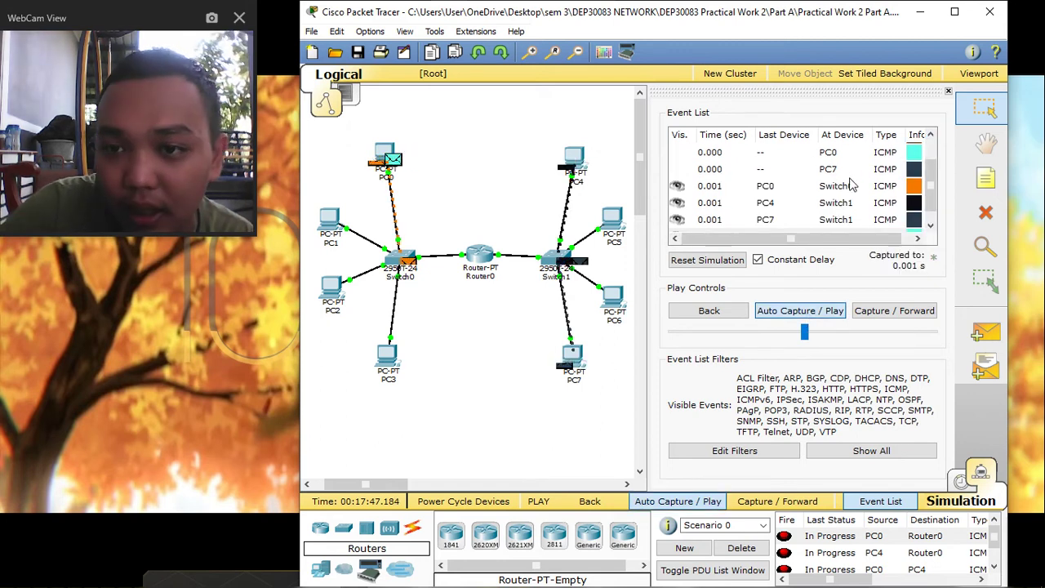
# Follow the captured ICMP events from time 0.000 and the packets passing between the switches and Router0
pyautogui.scroll(1, 854, 185)
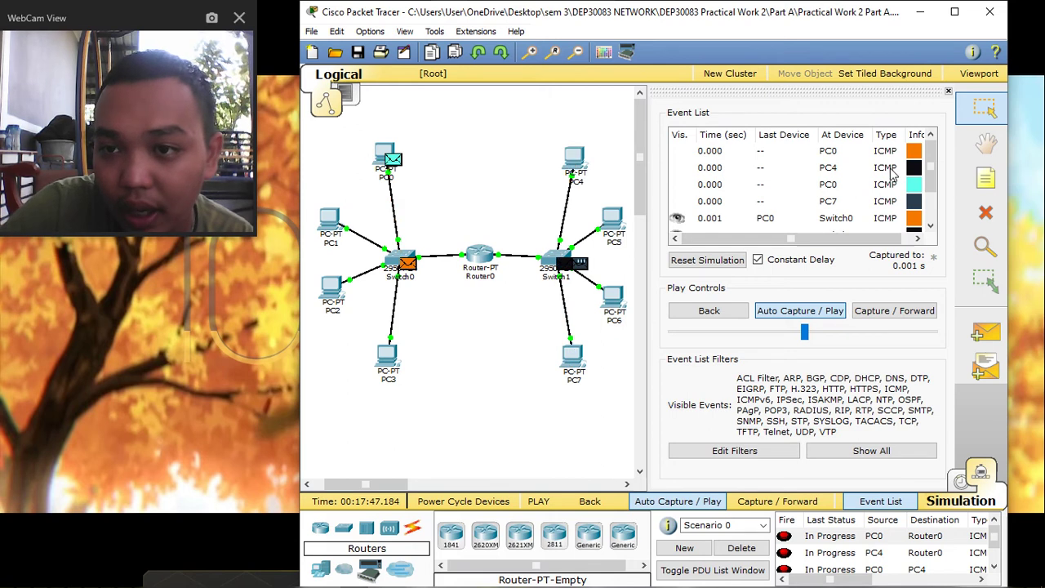
pyautogui.scroll(2, 884, 191)
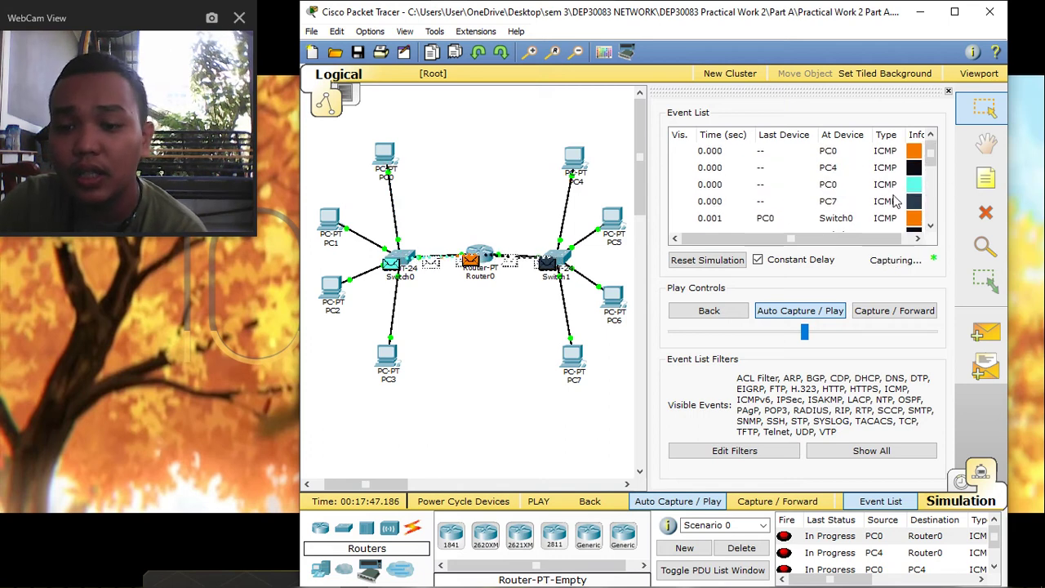
pyautogui.scroll(-1, 880, 543)
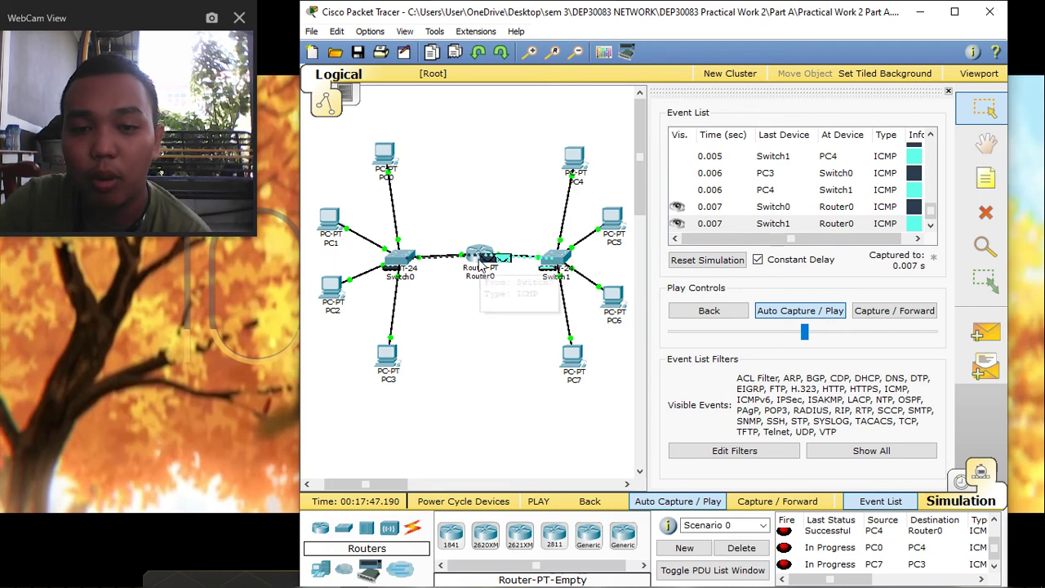
pyautogui.moveTo(568, 269)
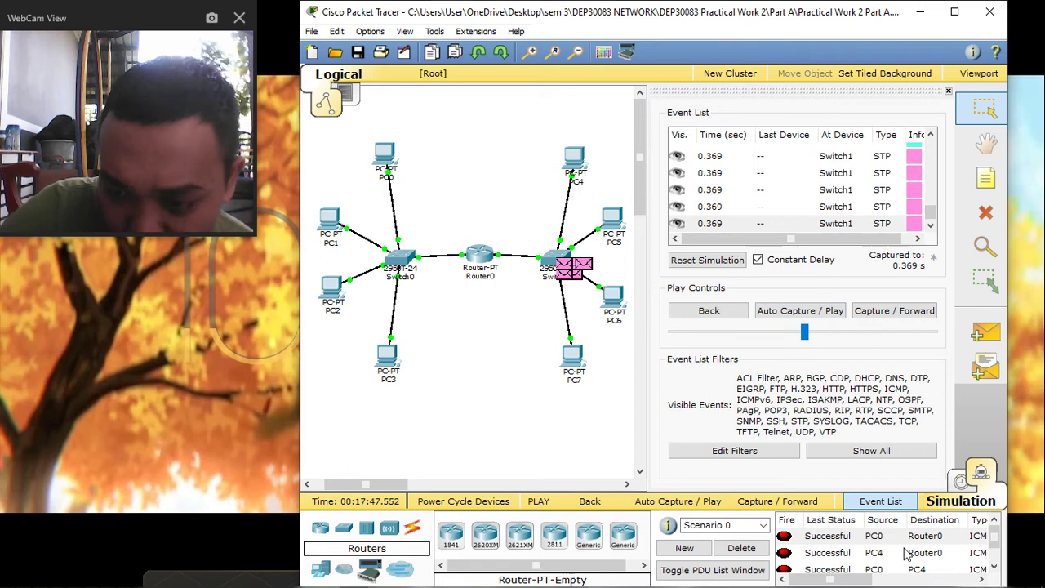
# Check the last status, source and destination of every PDU in the scenario's PDU list
pyautogui.click(853, 535)
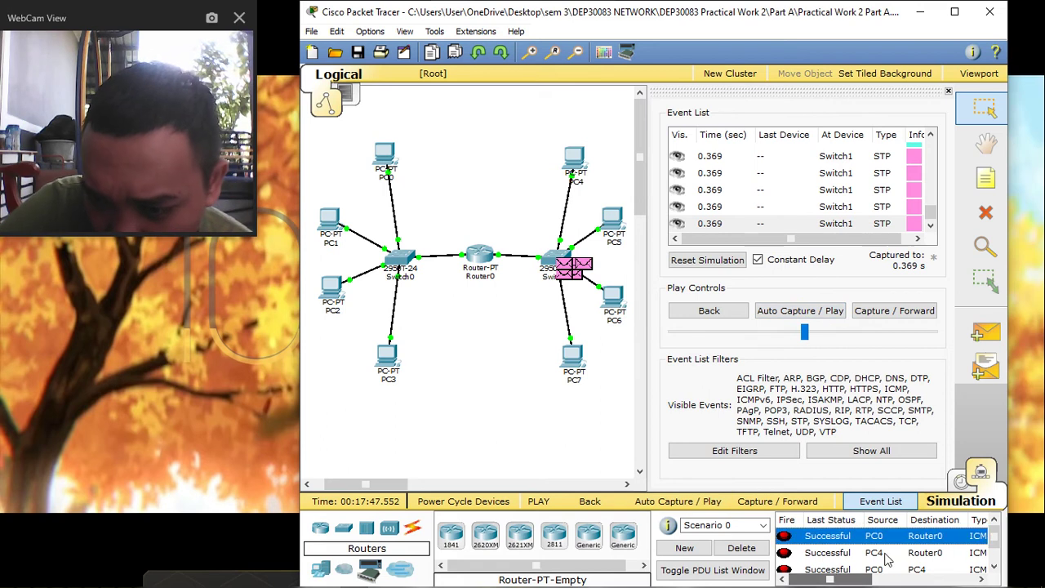
pyautogui.scroll(-1, 1000, 555)
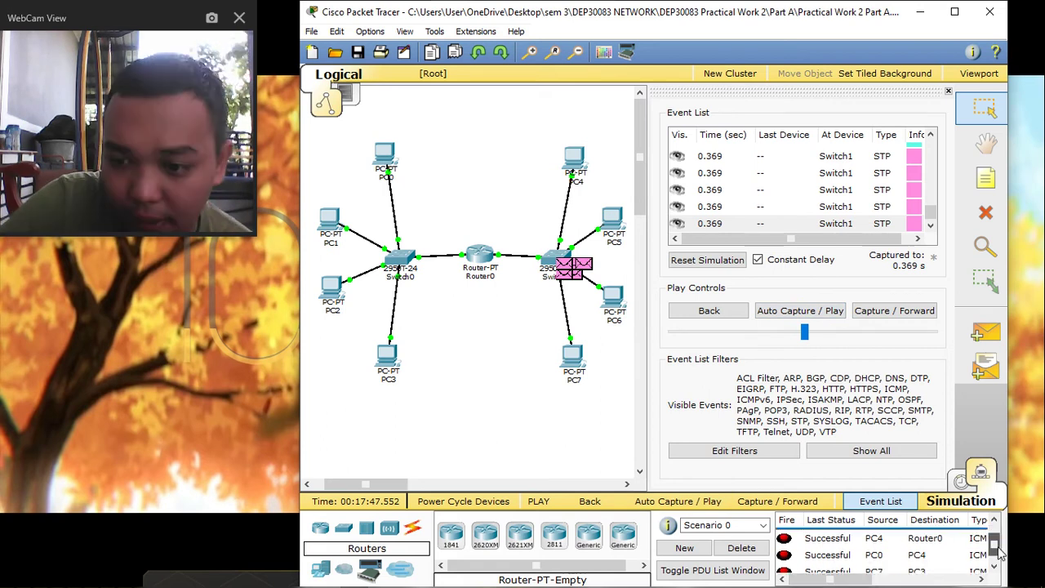
pyautogui.scroll(-1, 1000, 555)
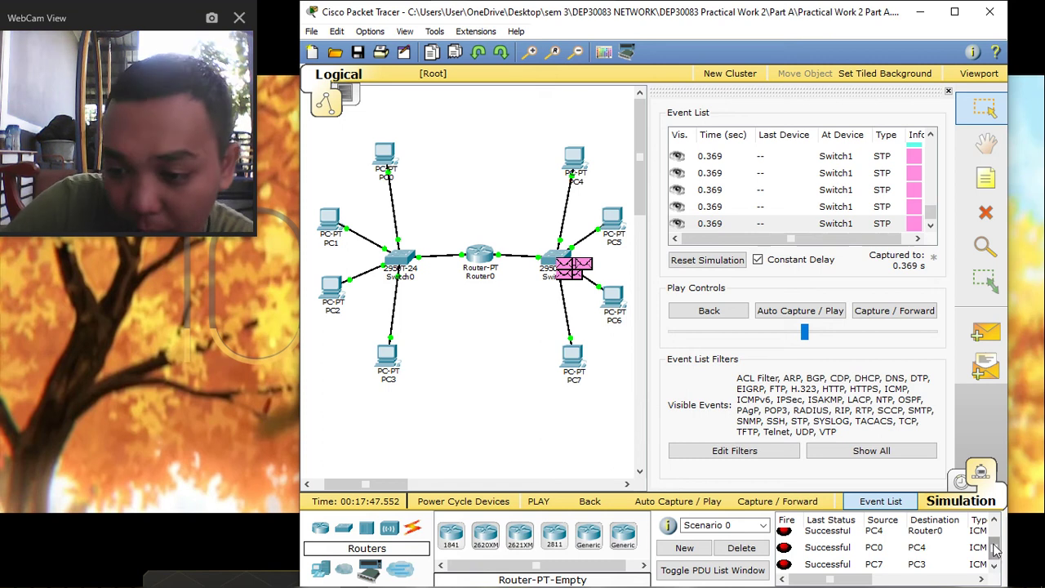
pyautogui.scroll(1, 995, 555)
pyautogui.scroll(-1, 995, 555)
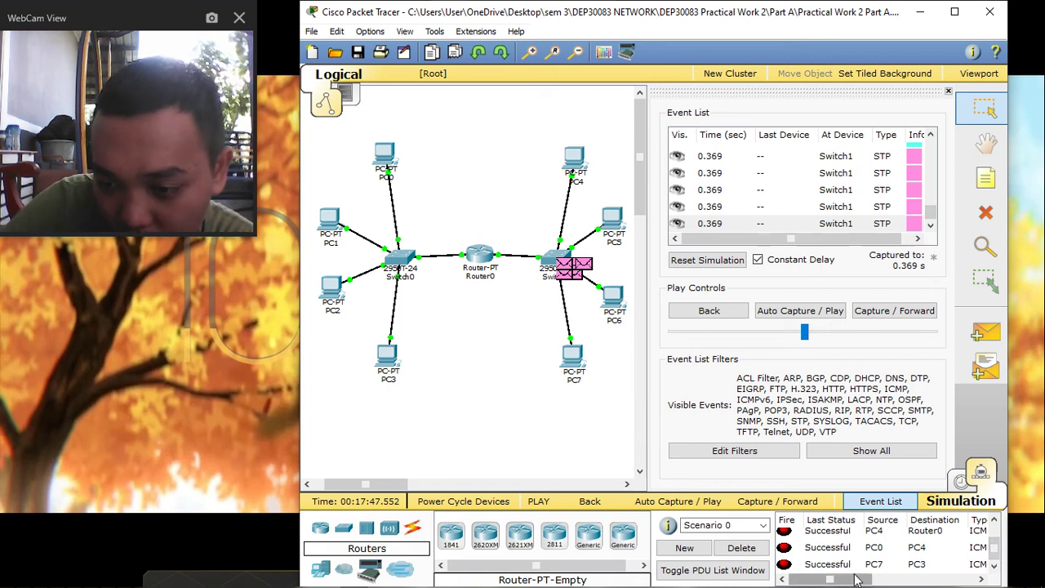
pyautogui.moveTo(829, 578)
pyautogui.mouseDown()
pyautogui.moveTo(878, 579)
pyautogui.moveTo(828, 579)
pyautogui.mouseUp()
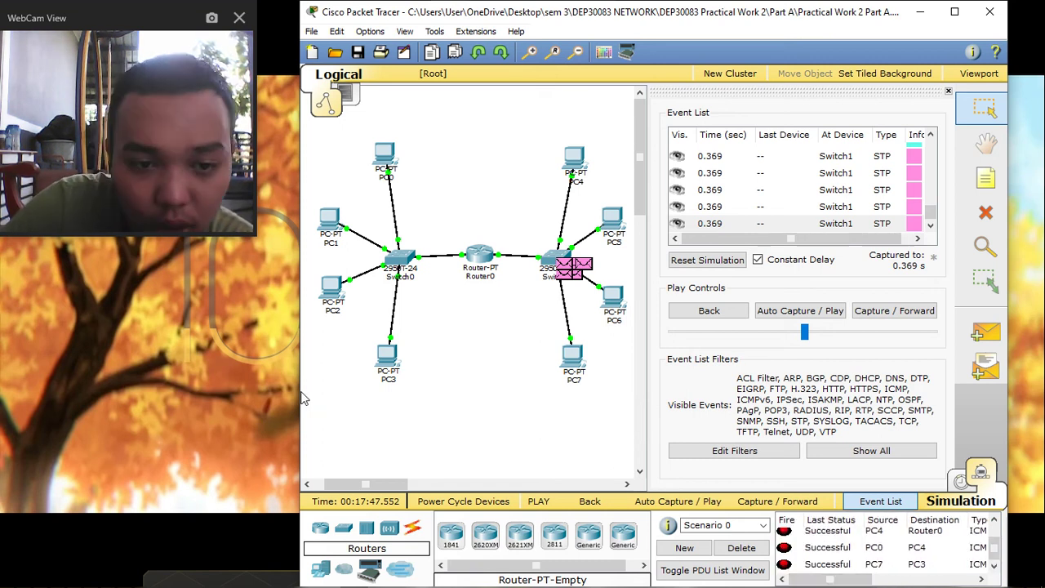
# Widen the Packet Tracer window to show more PDU list columns, switch to Realtime mode, and select the PC0 to Router0 PDU
pyautogui.moveTo(298, 391); pyautogui.dragTo(181, 392)
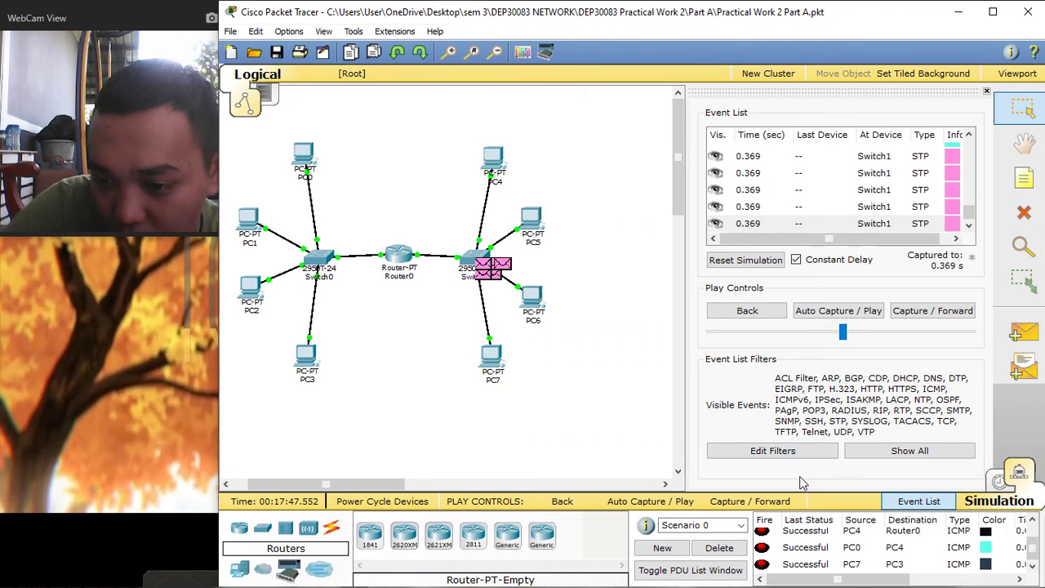
pyautogui.click(845, 519)
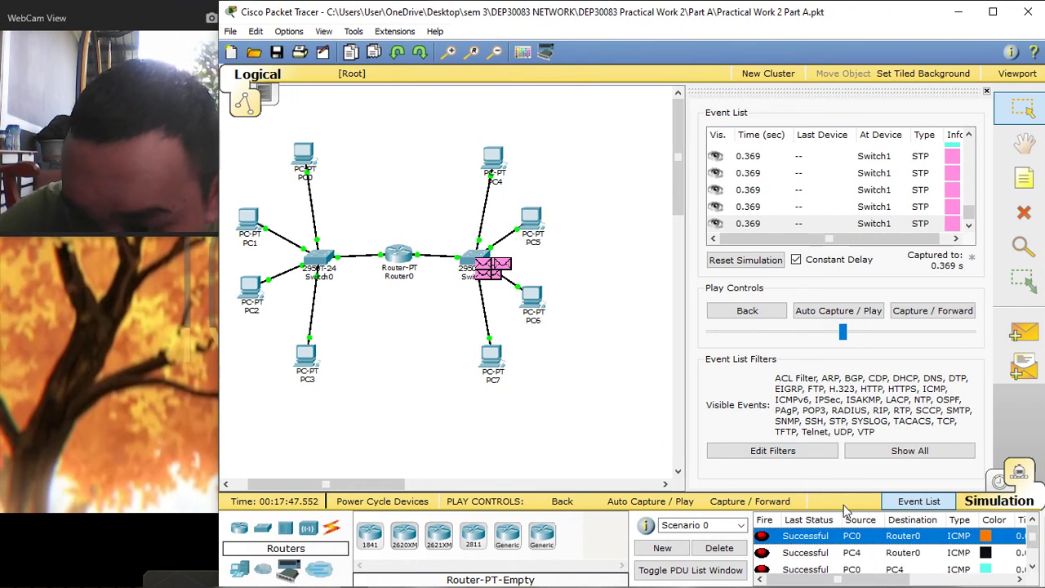
pyautogui.click(1002, 484)
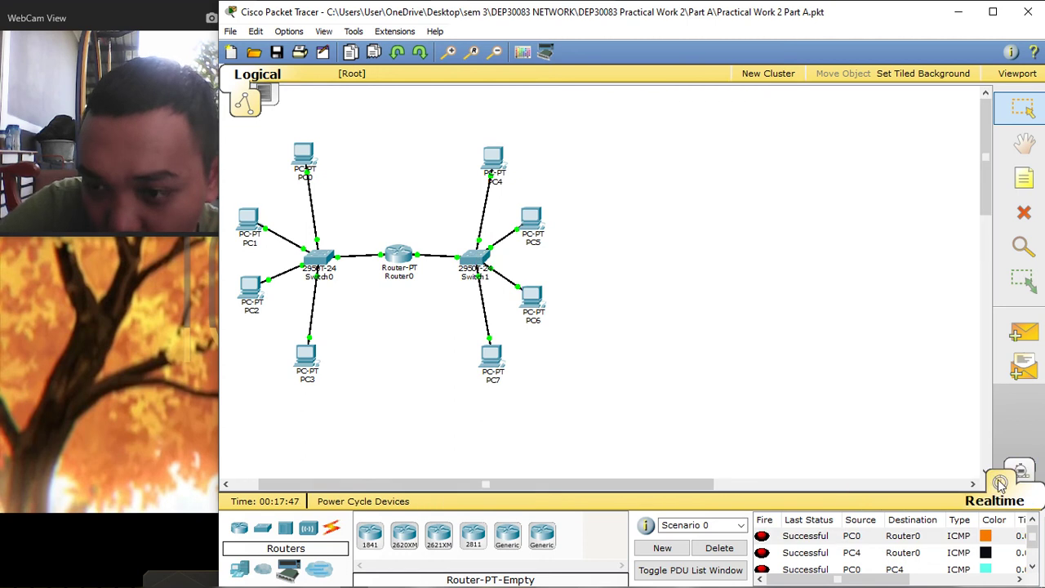
pyautogui.click(871, 545)
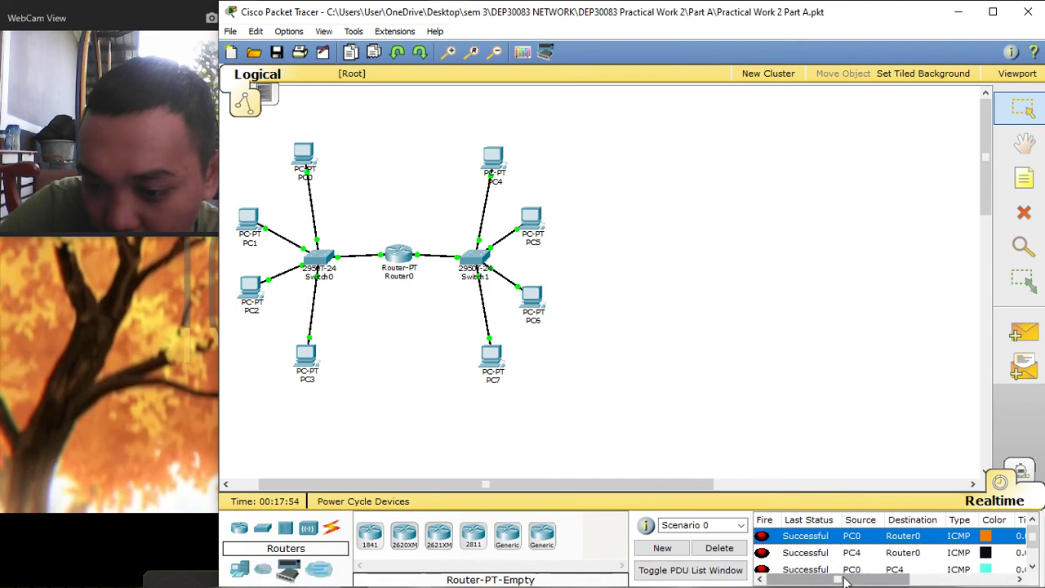
# Check the remaining entries of the PDU list down to PC7 to PC3, and minimize the Packet Tracer window
pyautogui.moveTo(845, 580); pyautogui.dragTo(819, 577)
pyautogui.scroll(-1, 909, 558)
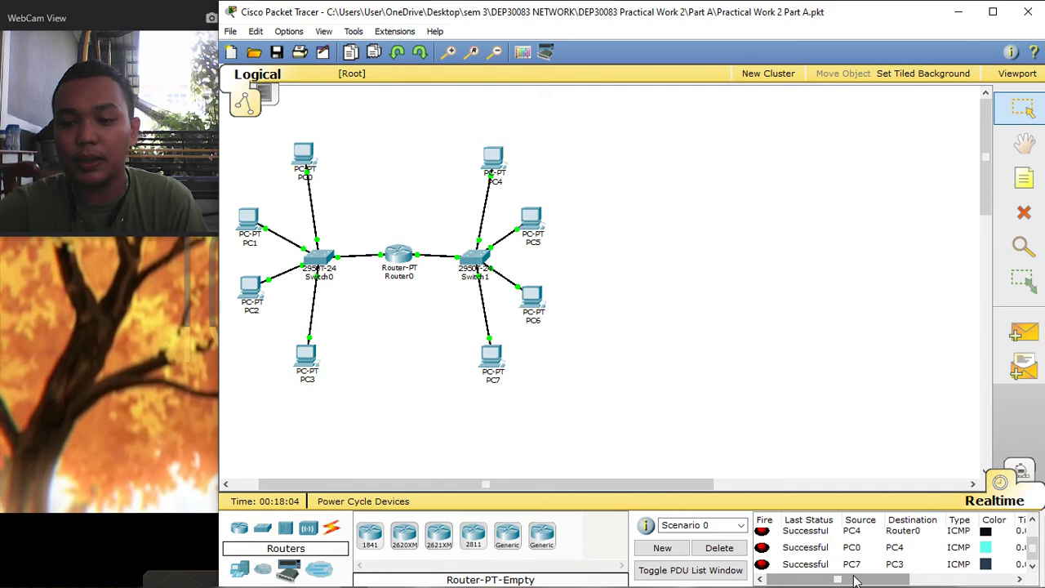
pyautogui.click(958, 12)
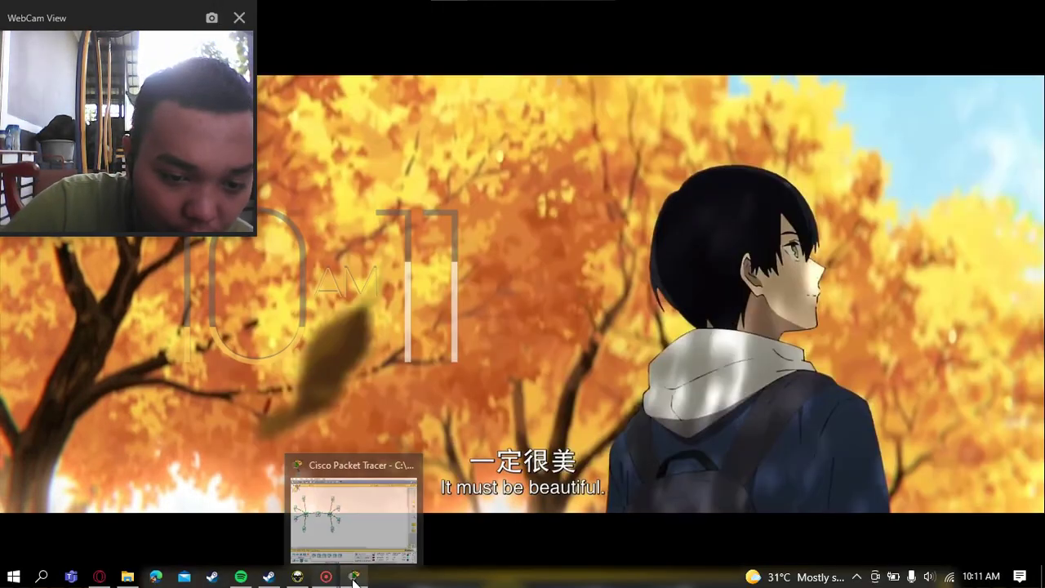
# Switch to File Explorer, go back to the Practical Work 2 folder, and open the 01 PRACTICAL WORK 2 Word document
pyautogui.moveTo(354, 580)
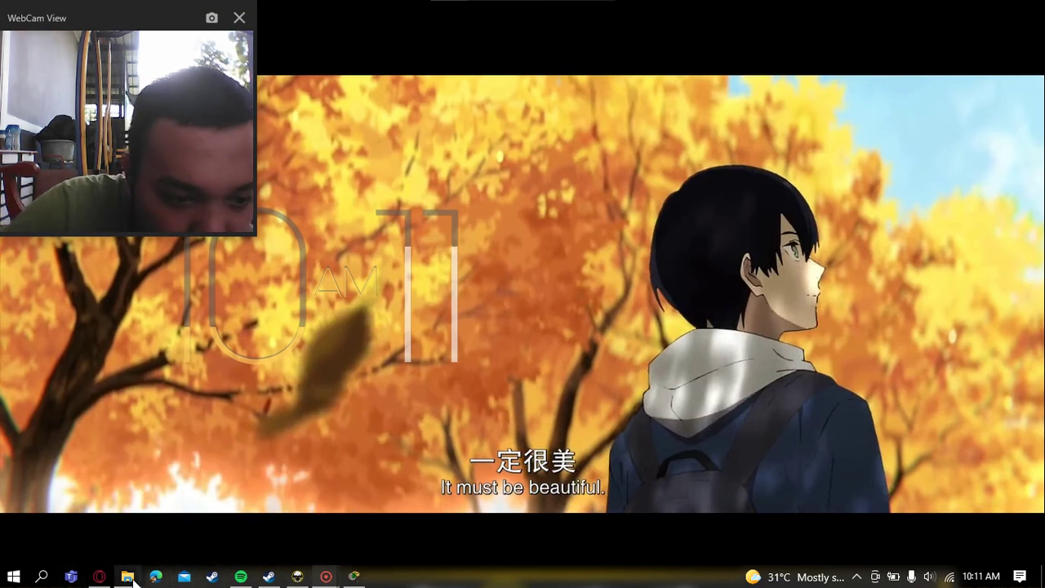
pyautogui.click(128, 576)
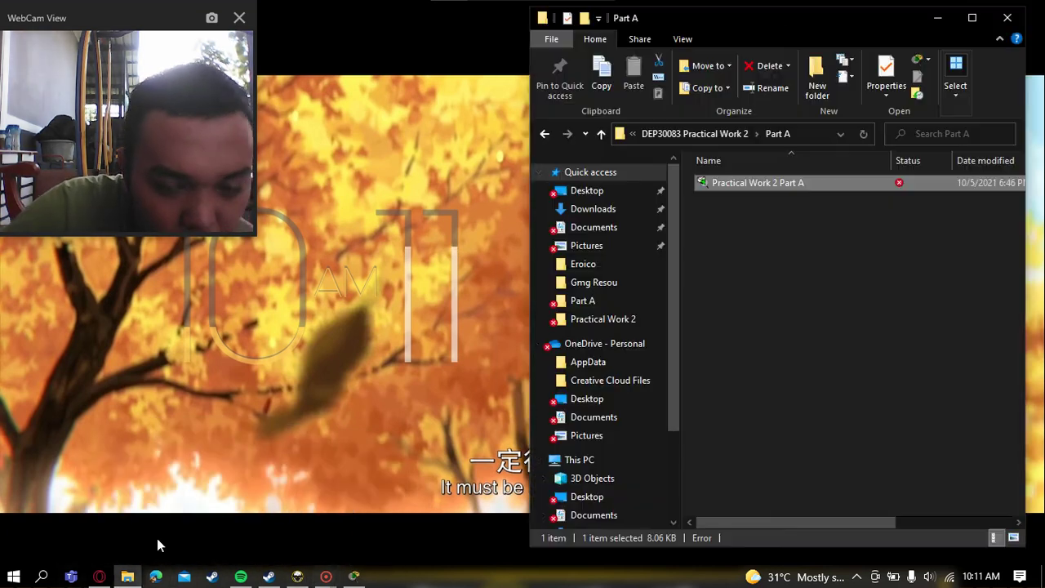
pyautogui.click(542, 135)
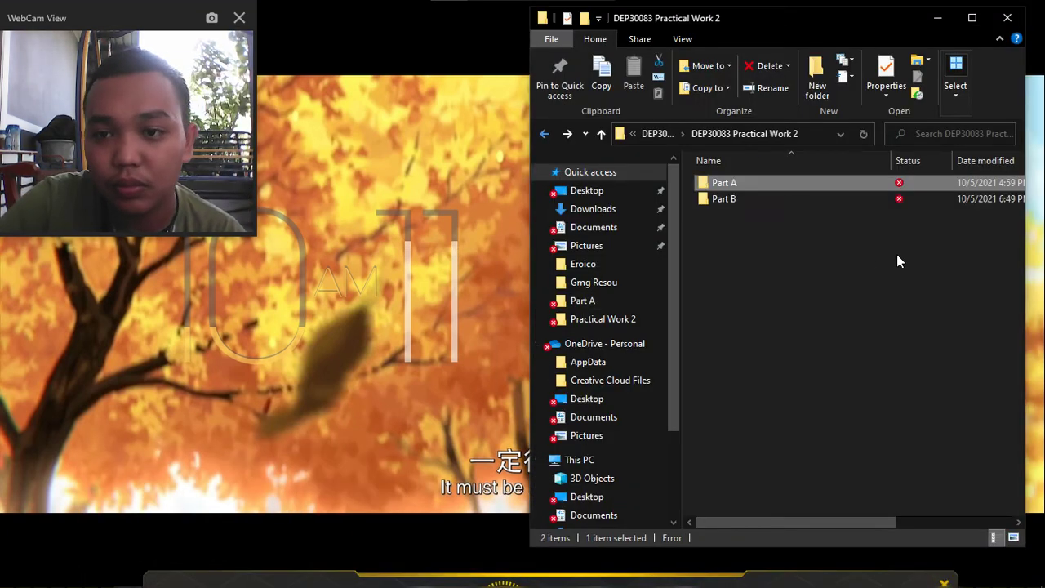
pyautogui.click(544, 135)
pyautogui.doubleClick(803, 229)
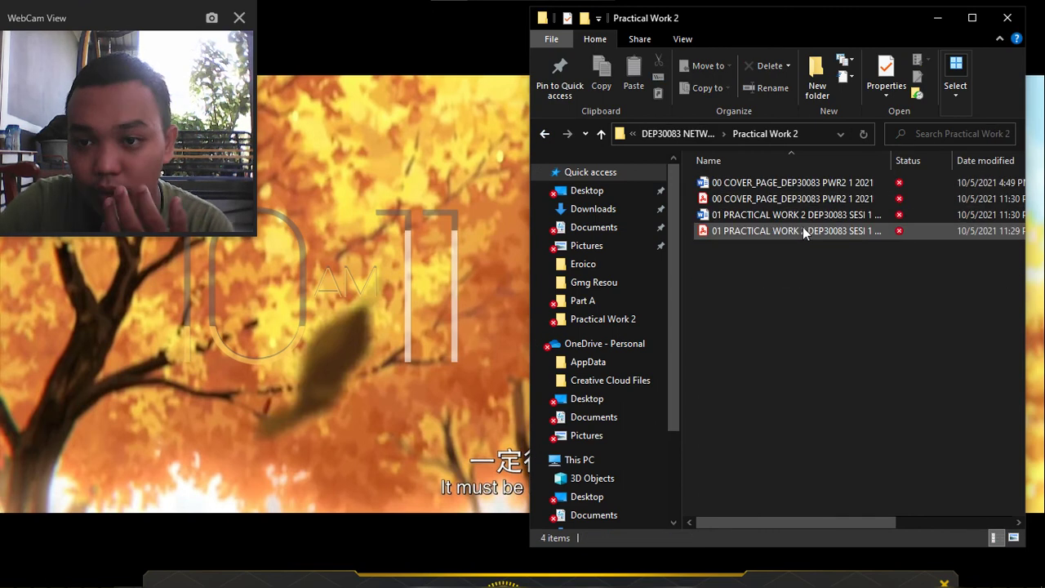
pyautogui.doubleClick(832, 217)
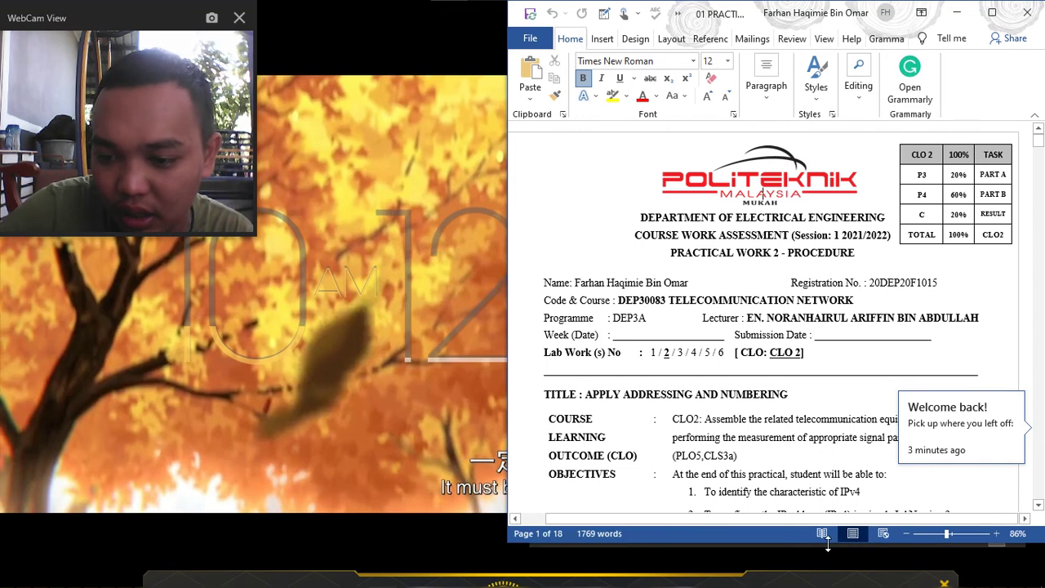
# Stretch the Word window downward and review Table 5, the result for Simple PDU (Question 3), with its PC-0 to Router row
pyautogui.moveTo(829, 574); pyautogui.dragTo(829, 587)
pyautogui.scroll(-10, 761, 190)
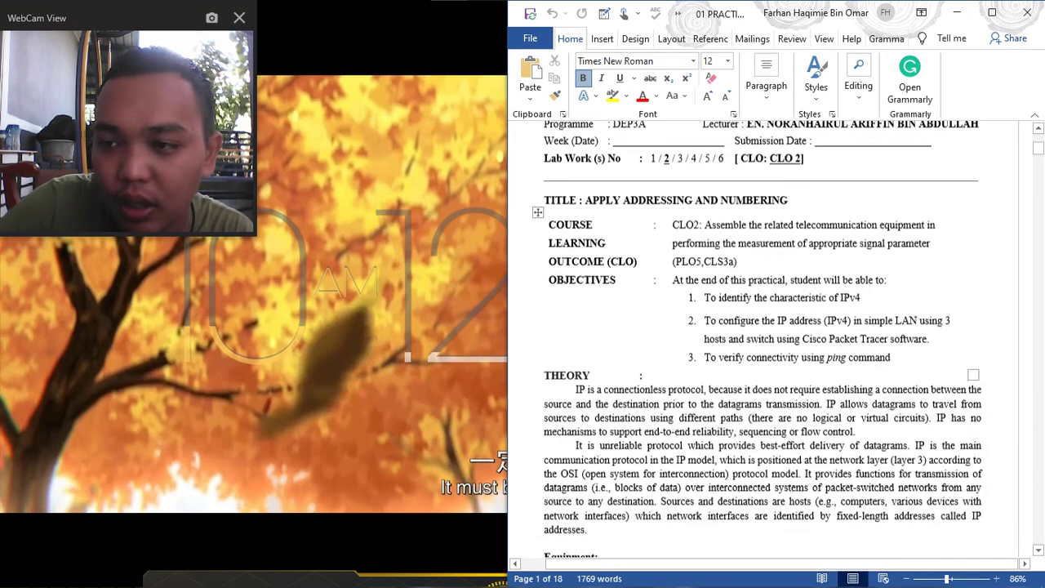
pyautogui.moveTo(1039, 186); pyautogui.dragTo(1038, 375)
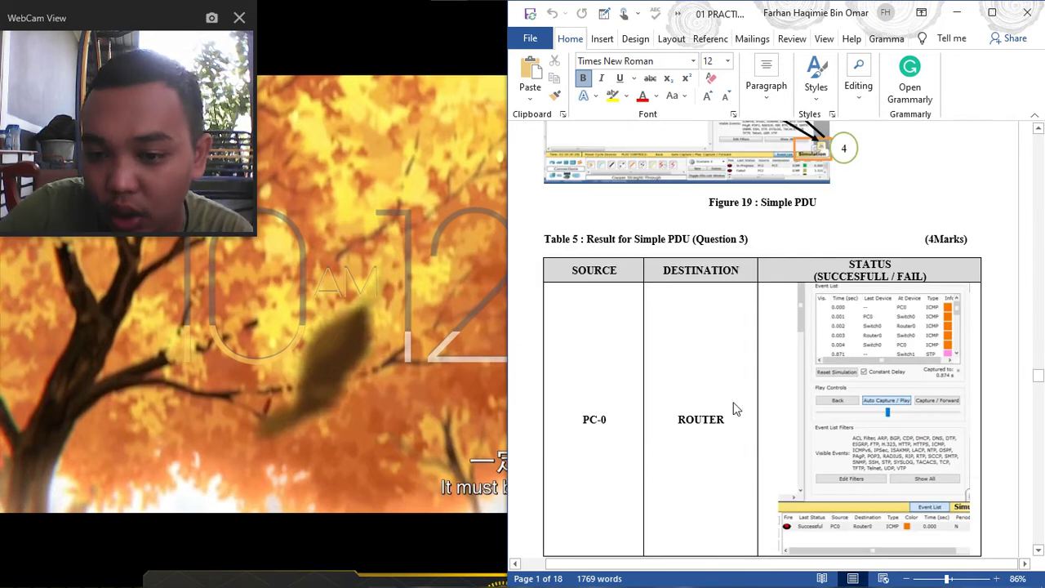
pyautogui.scroll(-1, 732, 408)
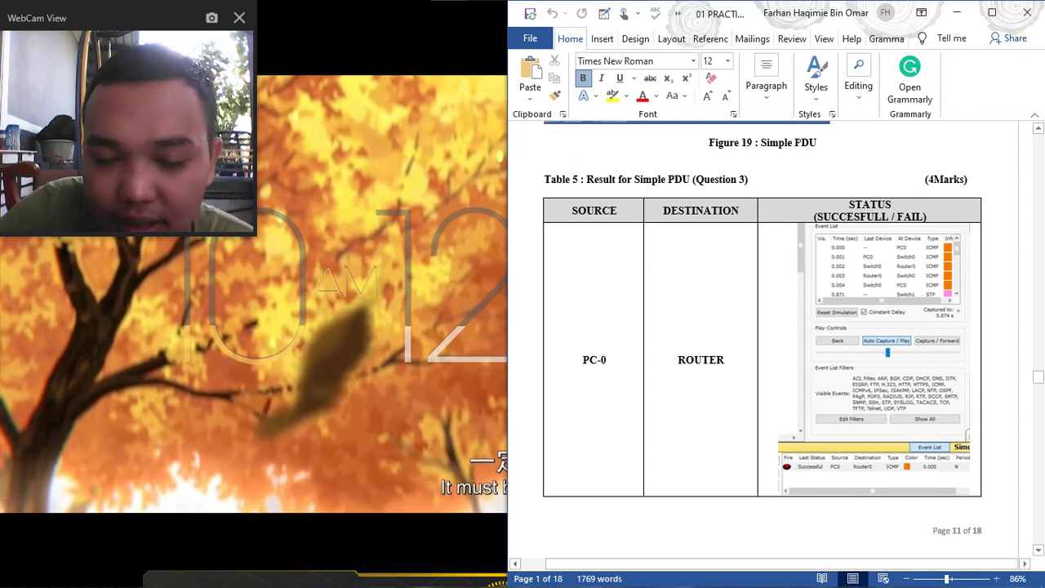
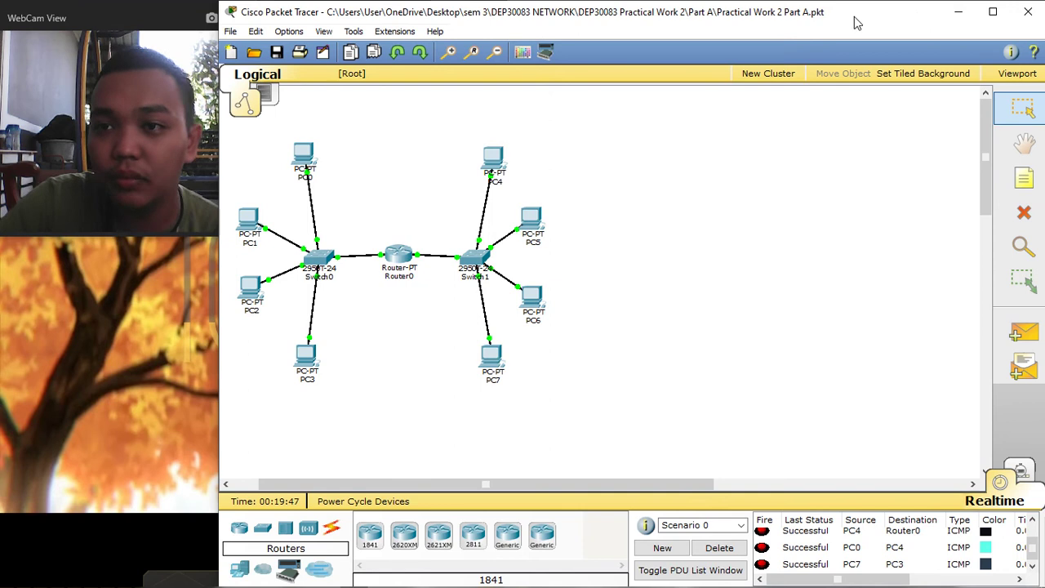
# Narrow the Packet Tracer window and place it beside the Word document so the topology and the Part B instructions are side by side
pyautogui.moveTo(852, 19); pyautogui.dragTo(792, 17)
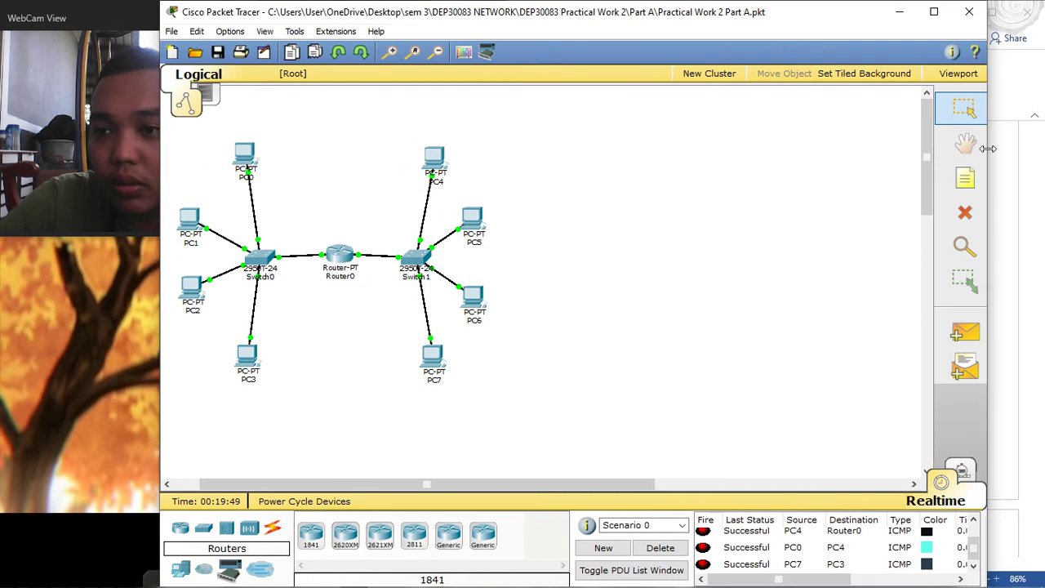
pyautogui.moveTo(985, 152); pyautogui.dragTo(619, 152)
pyautogui.moveTo(469, 27); pyautogui.dragTo(307, 21)
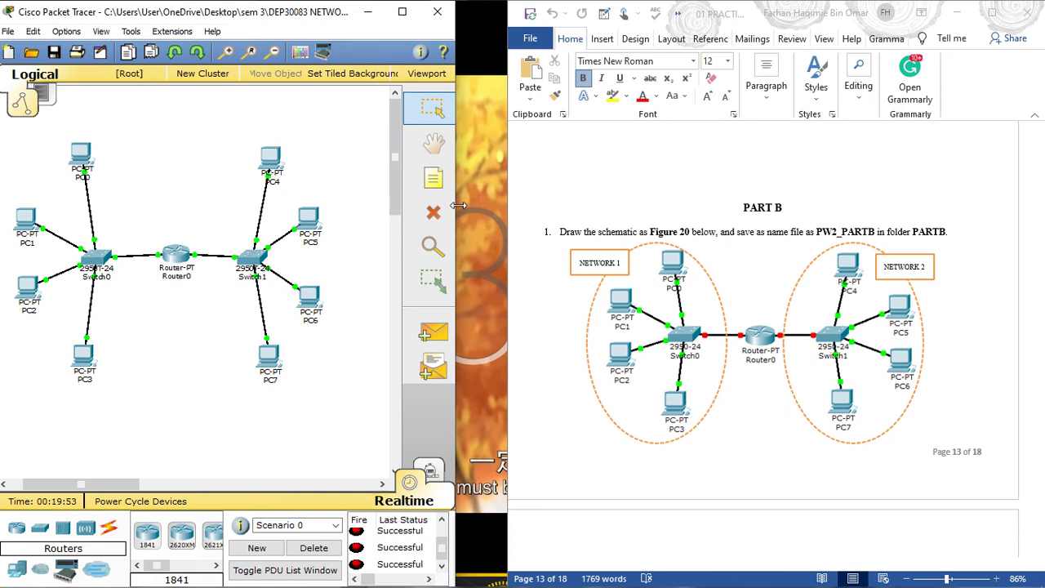
pyautogui.moveTo(459, 202); pyautogui.dragTo(508, 201)
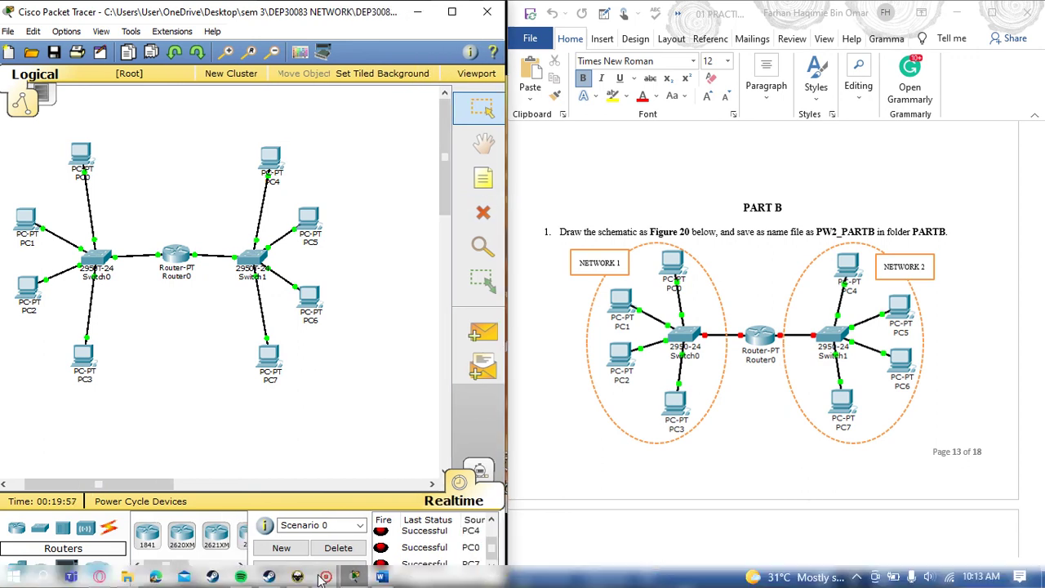
pyautogui.click(321, 577)
pyautogui.click(365, 482)
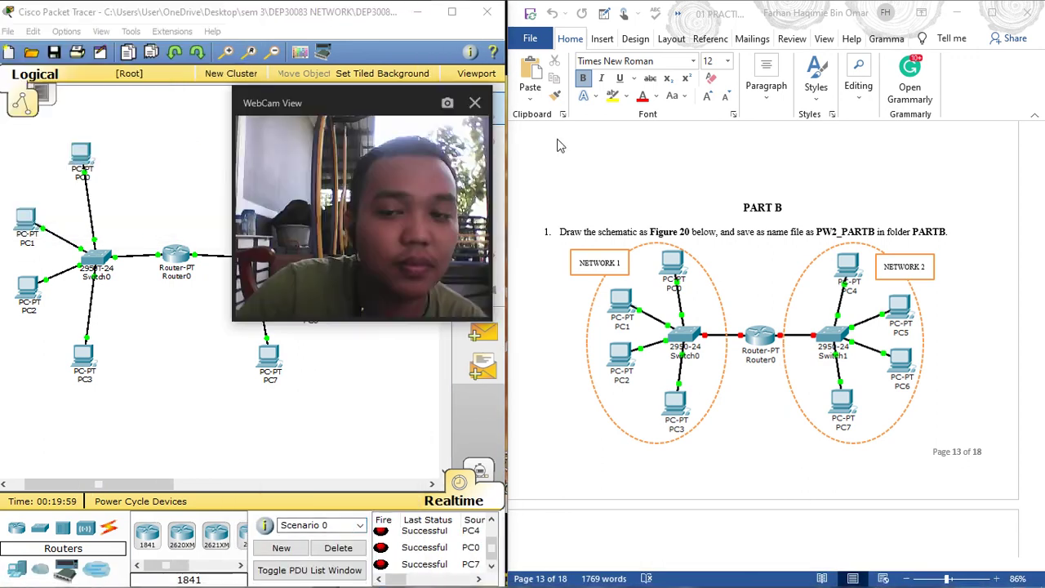
pyautogui.moveTo(560, 145); pyautogui.dragTo(930, 359)
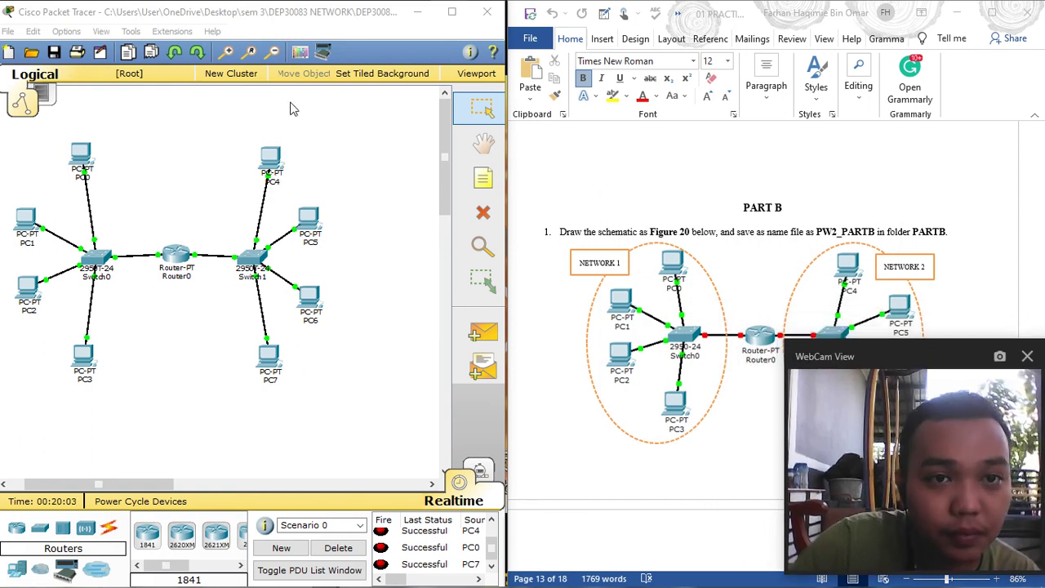
# Read Part B's instructions with the IP addresses for both networks in Table 1B and Table 2B
pyautogui.click(227, 53)
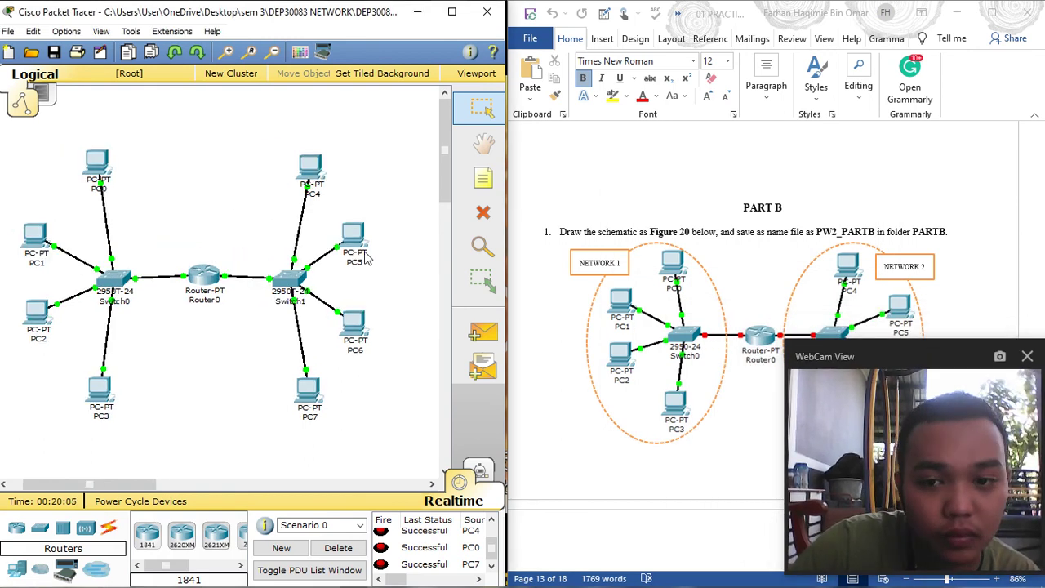
pyautogui.scroll(-8, 735, 343)
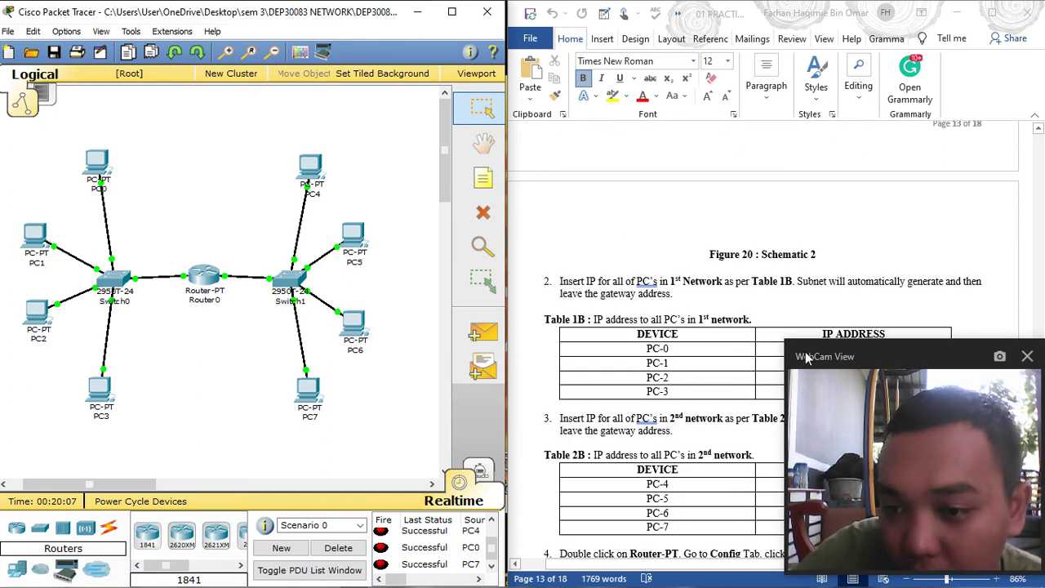
pyautogui.moveTo(785, 342); pyautogui.dragTo(859, 418)
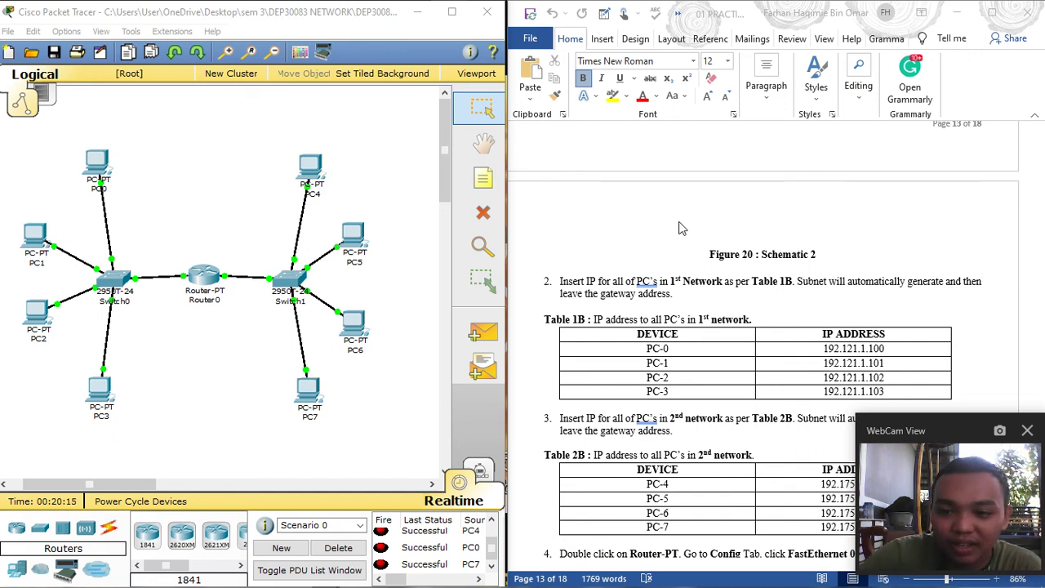
pyautogui.scroll(-1, 677, 261)
pyautogui.scroll(-2, 733, 293)
pyautogui.scroll(1, 730, 293)
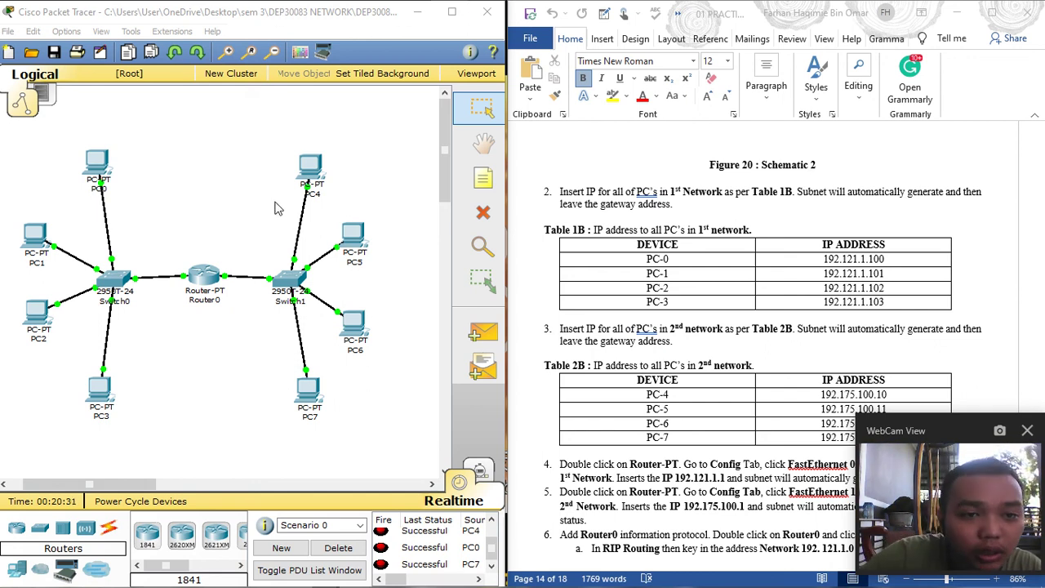
# Check PC0's IP settings in the Part A topology, and close the Part A file in Packet Tracer
pyautogui.click(98, 167)
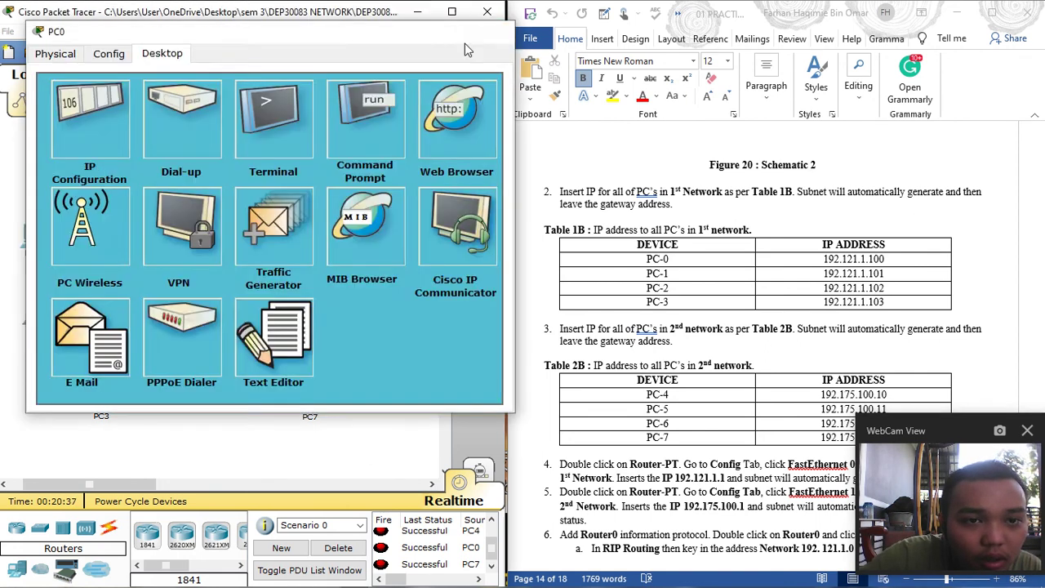
pyautogui.click(498, 18)
pyautogui.moveTo(97, 162)
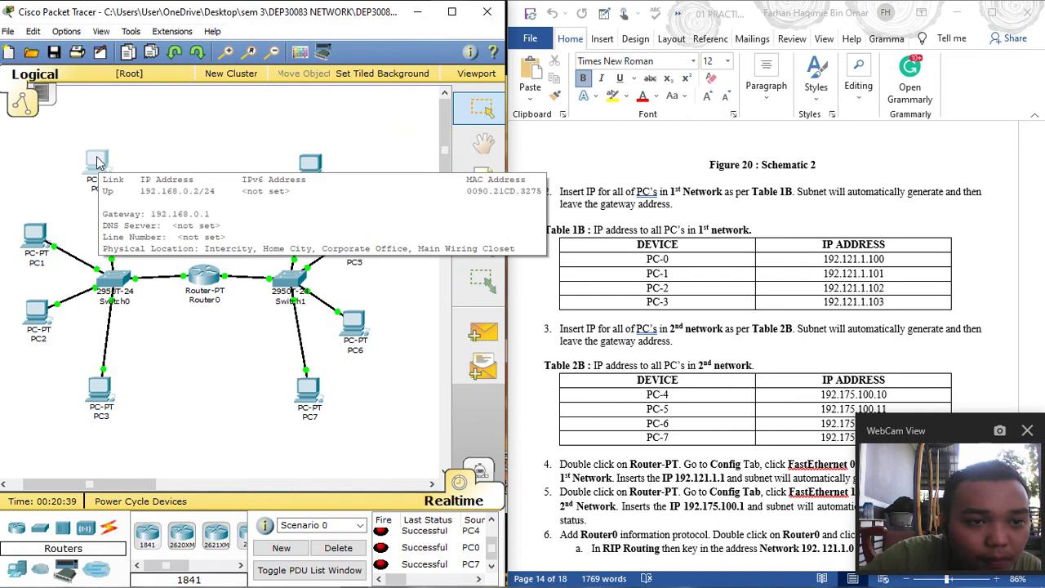
pyautogui.click(488, 12)
pyautogui.click(522, 312)
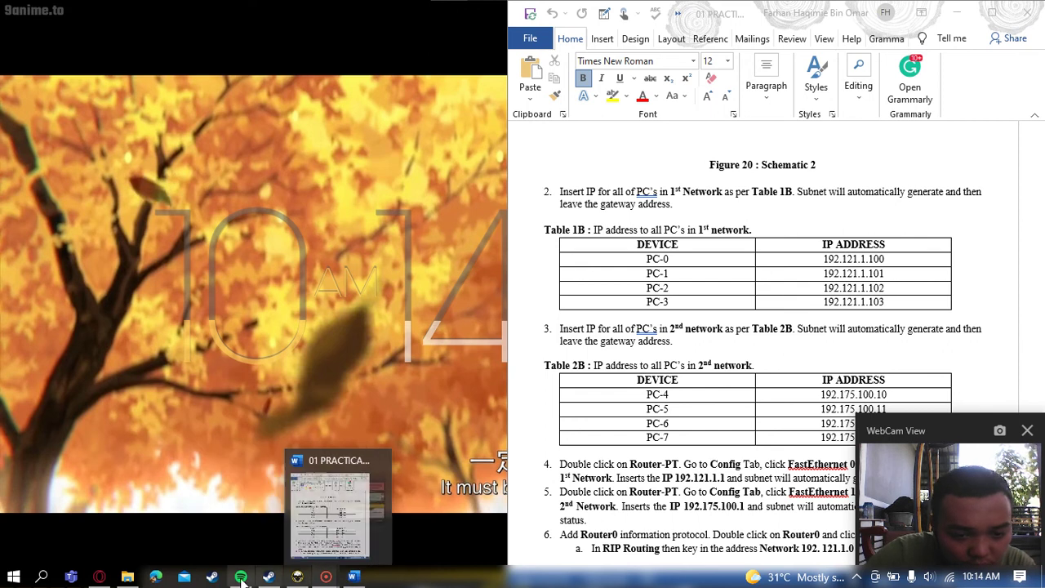
# Open the Practical Work 2 Part B file from the Part B folder inside DEP30083 Practical Work 2, and minimize File Explorer
pyautogui.click(127, 576)
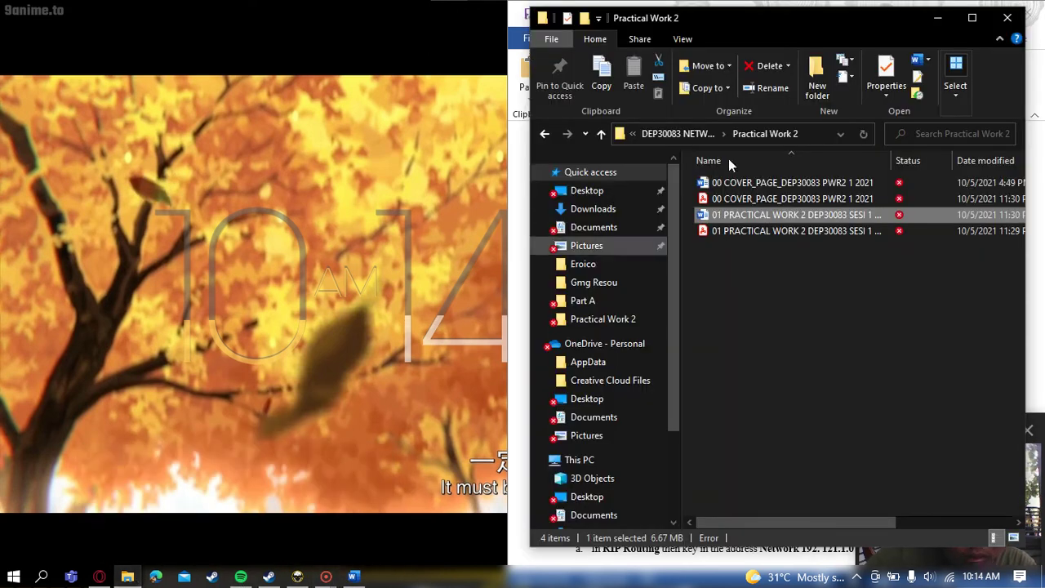
pyautogui.click(545, 133)
pyautogui.doubleClick(769, 199)
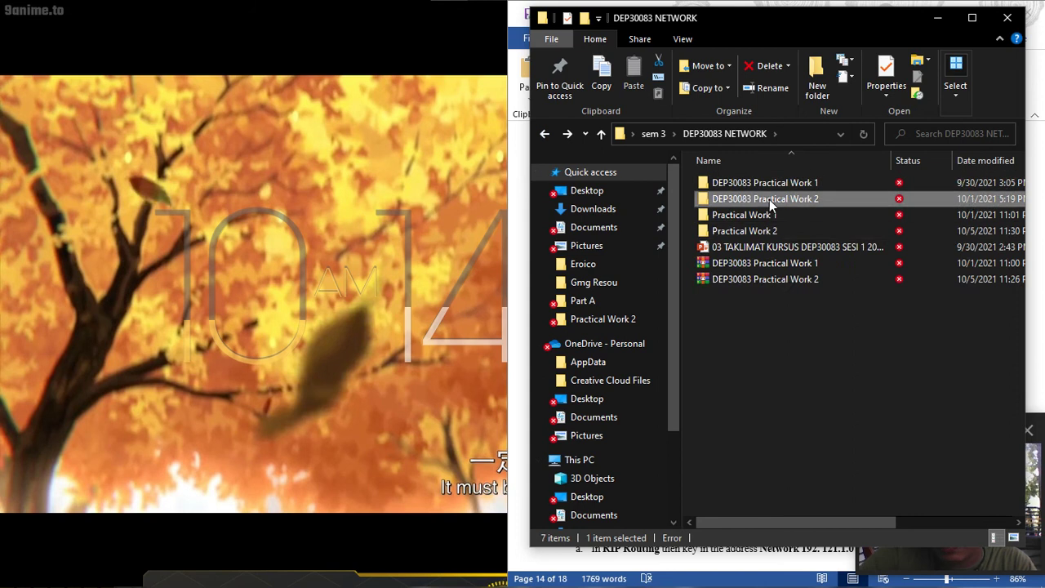
pyautogui.doubleClick(800, 197)
pyautogui.doubleClick(759, 182)
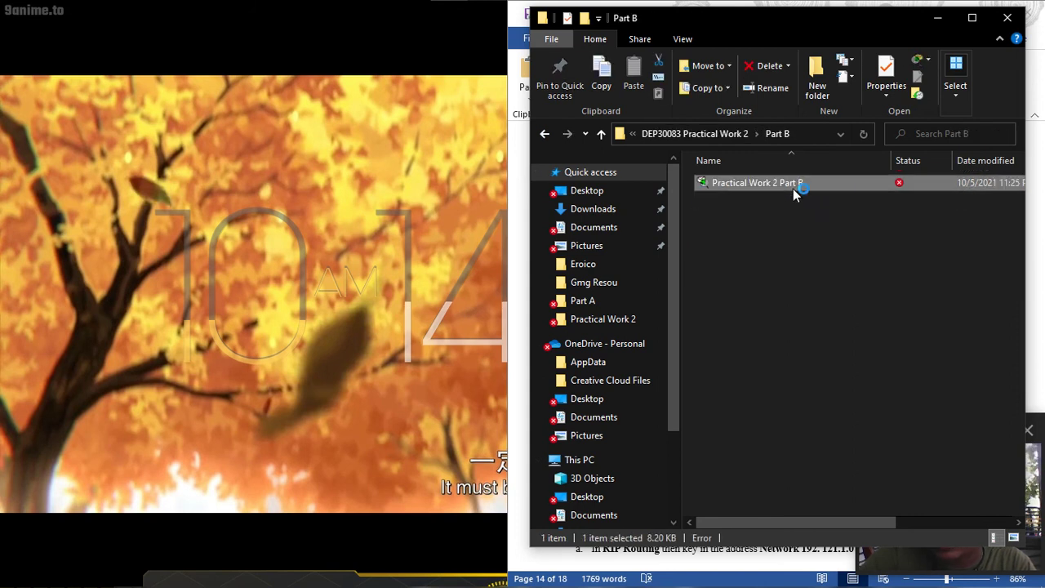
pyautogui.click(937, 17)
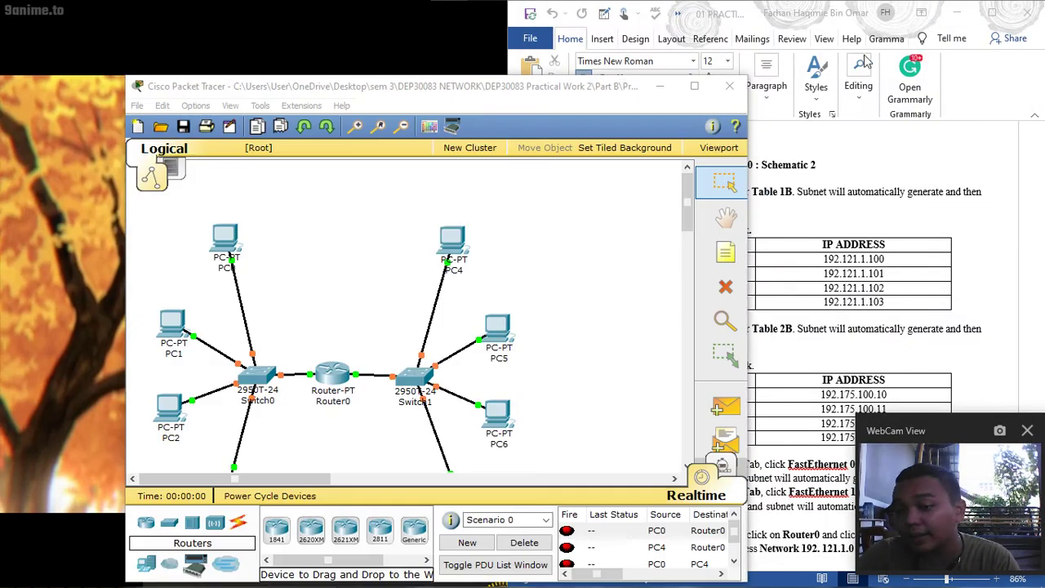
# Resize the Part B Packet Tracer window to full height and place it beside the lab sheet without covering the instructions
pyautogui.moveTo(562, 95); pyautogui.dragTo(431, 18)
pyautogui.moveTo(403, 506); pyautogui.dragTo(402, 581)
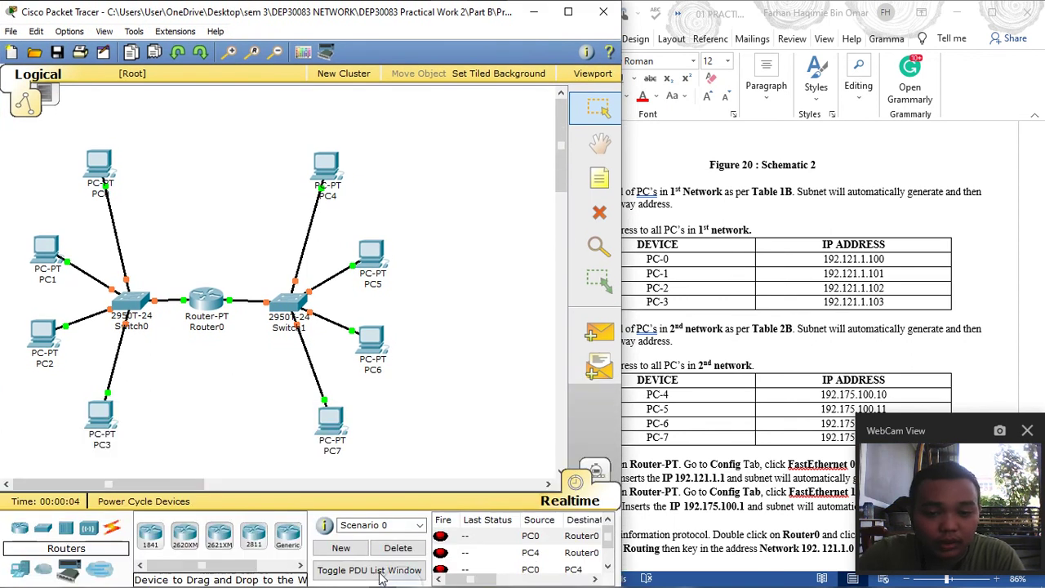
pyautogui.moveTo(621, 353); pyautogui.dragTo(529, 347)
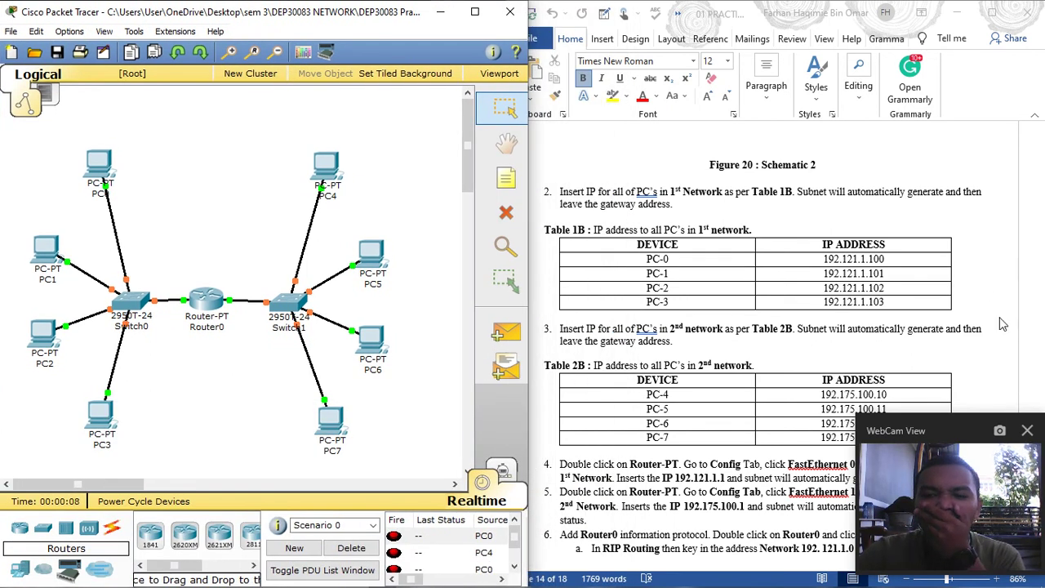
pyautogui.moveTo(930, 451); pyautogui.dragTo(900, 455)
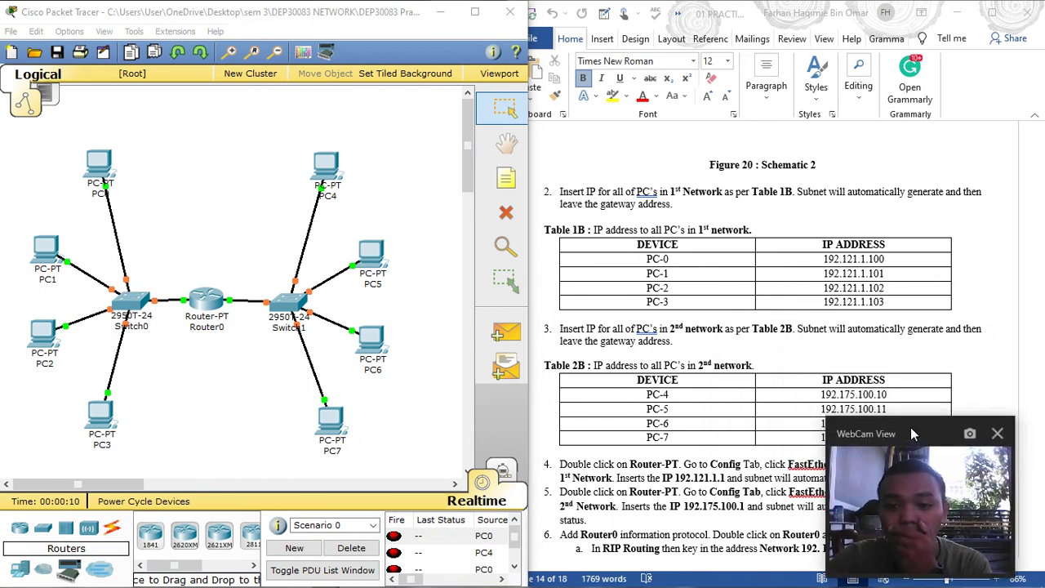
# Read Part B's Tables 1B and 2B, the router and RIP instructions, and the ping task for Table 3B
pyautogui.scroll(-2, 857, 236)
pyautogui.scroll(1, 854, 225)
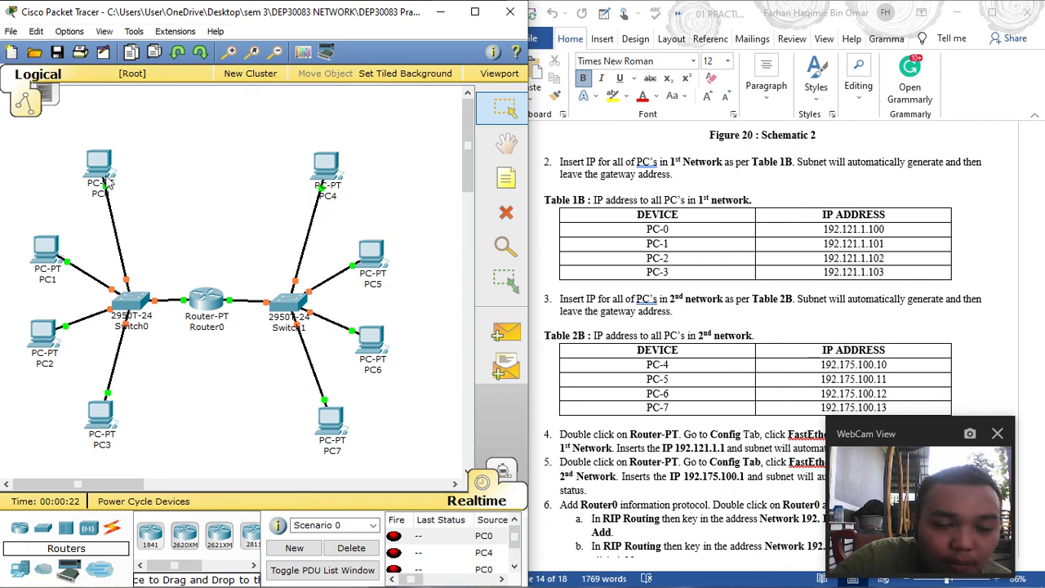
pyautogui.moveTo(104, 178)
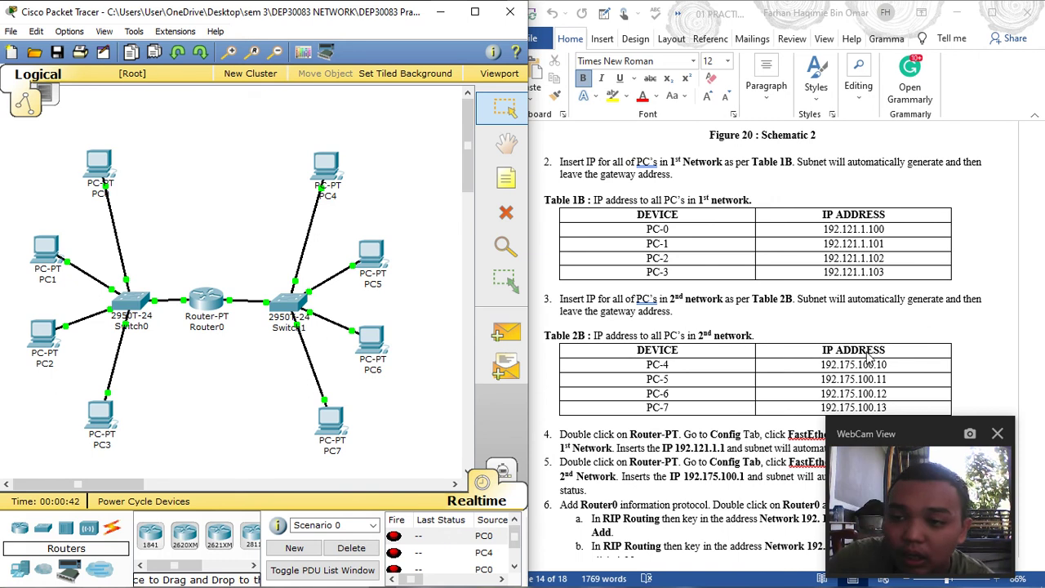
pyautogui.scroll(-5, 895, 156)
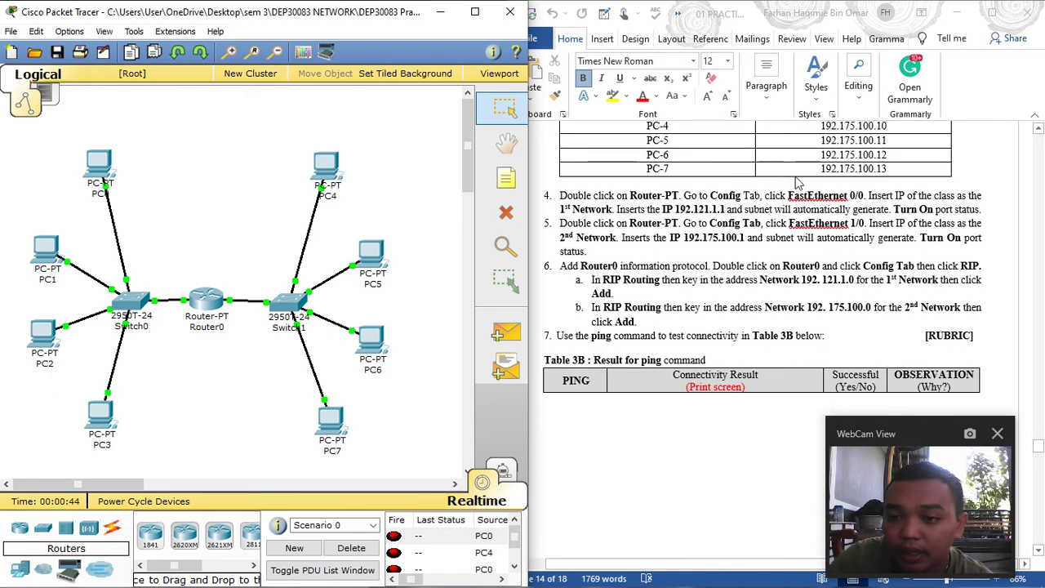
pyautogui.scroll(-4, 780, 298)
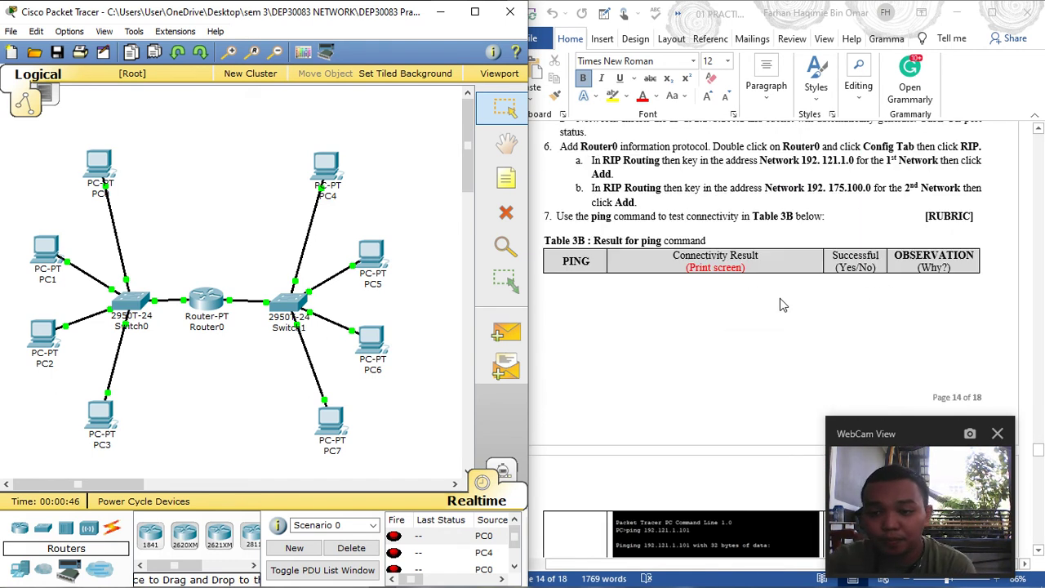
pyautogui.scroll(6, 780, 294)
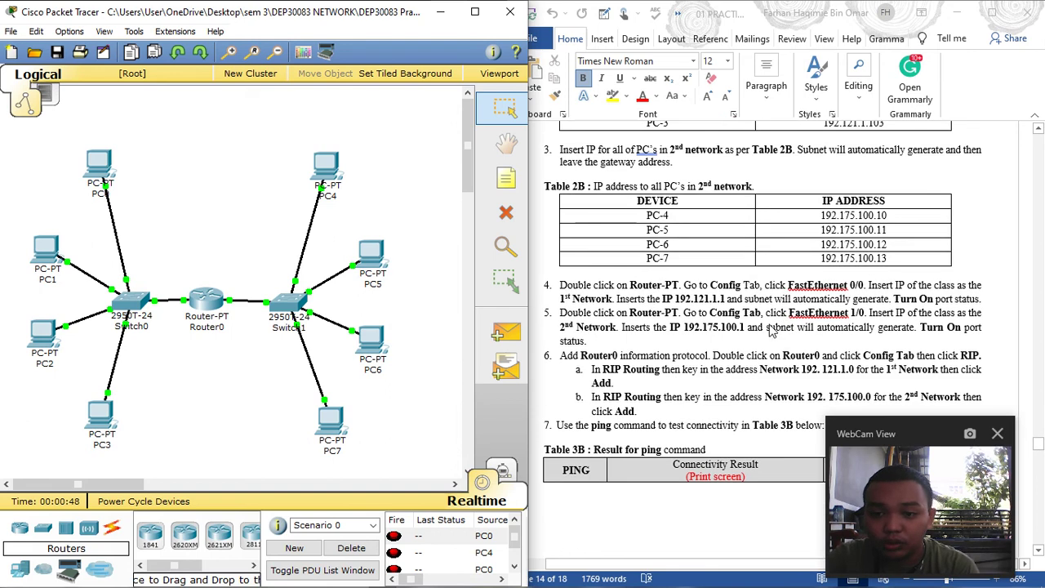
# Review Part B's Figure 20 schematic, the IP address Tables 1B and 2B, and the router instructions in the lab sheet
pyautogui.scroll(4, 704, 369)
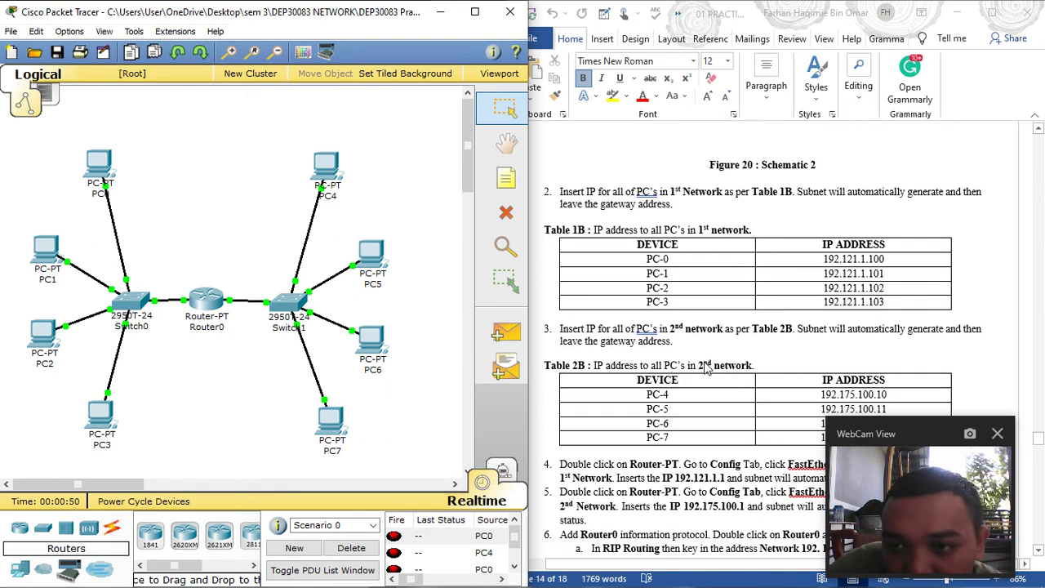
pyautogui.scroll(-1, 710, 368)
pyautogui.scroll(2, 717, 363)
pyautogui.scroll(2, 718, 364)
pyautogui.scroll(-2, 727, 367)
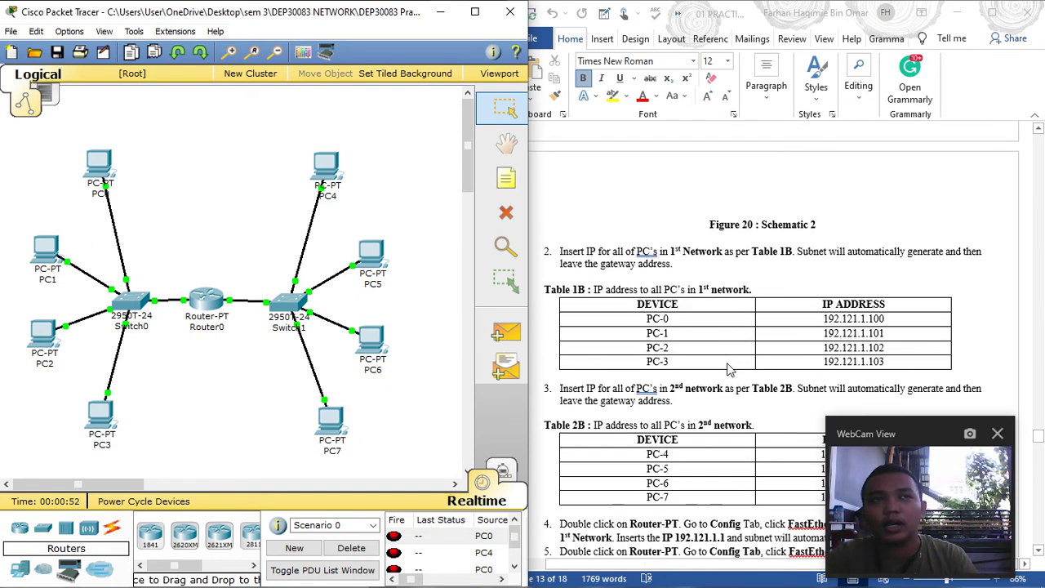
pyautogui.scroll(8, 772, 333)
pyautogui.scroll(-6, 1042, 359)
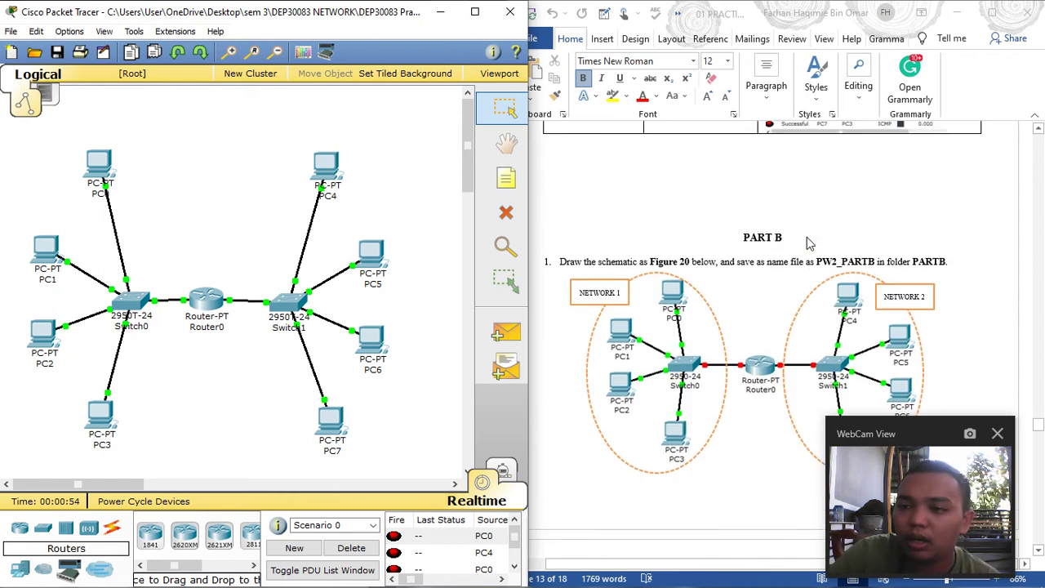
pyautogui.moveTo(1038, 430); pyautogui.dragTo(1038, 289)
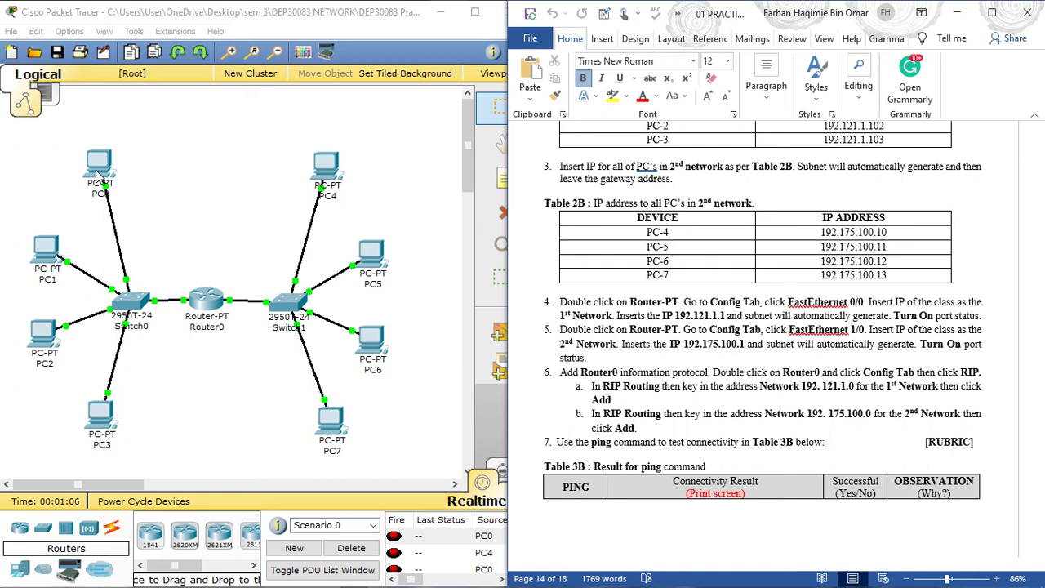
# Check Router0's RIP networks and its FastEthernet0/0 and FastEthernet1/0 interface configuration, and close the router window
pyautogui.doubleClick(187, 318)
pyautogui.click(205, 155)
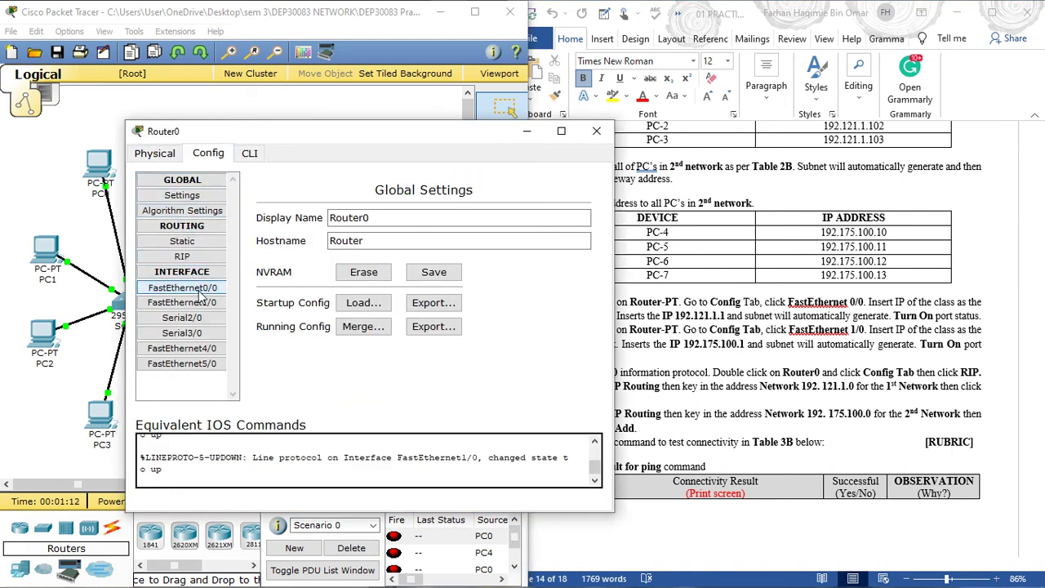
pyautogui.click(182, 256)
pyautogui.click(193, 287)
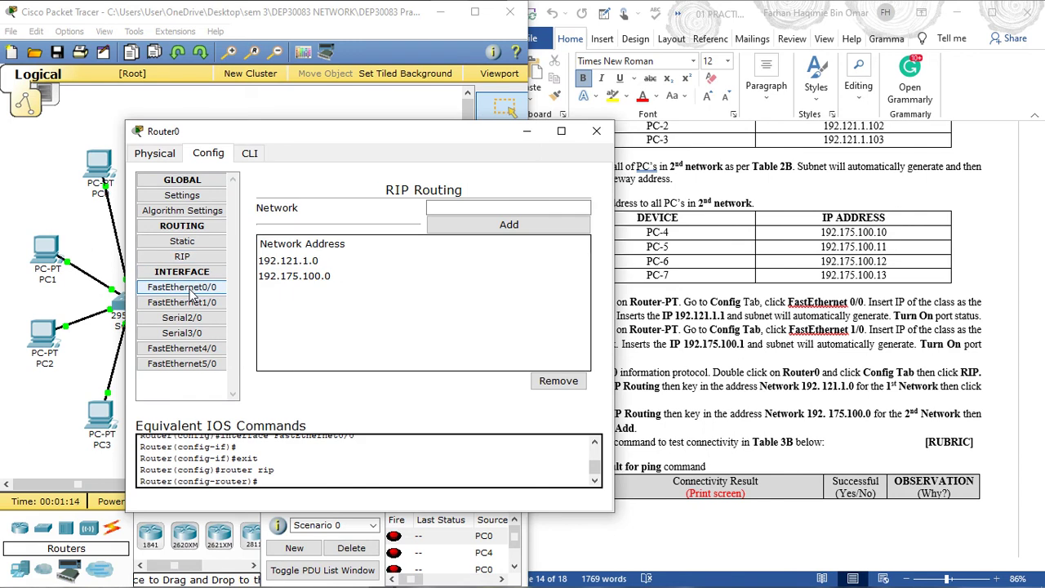
pyautogui.click(196, 301)
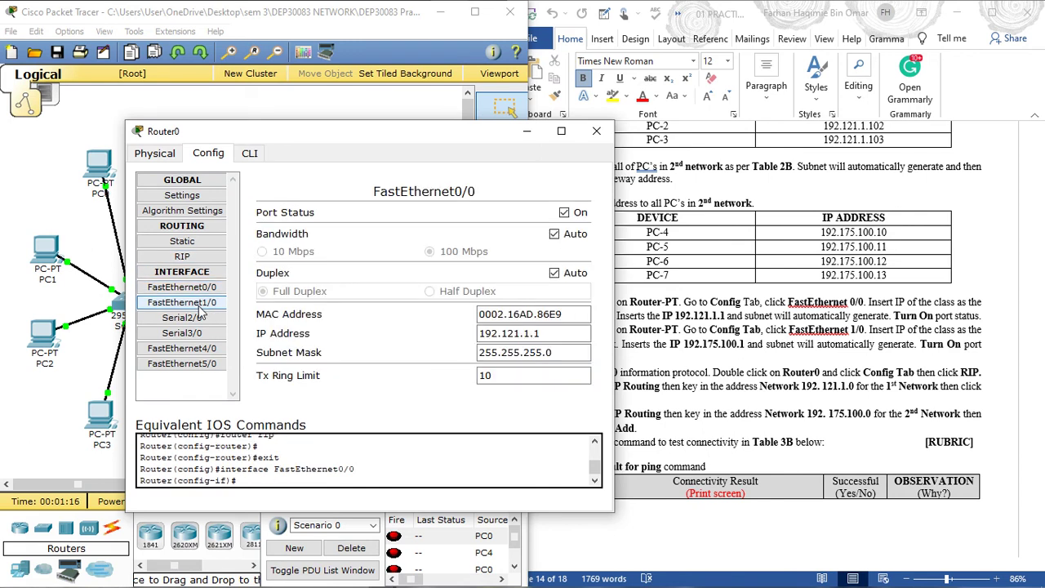
pyautogui.click(197, 289)
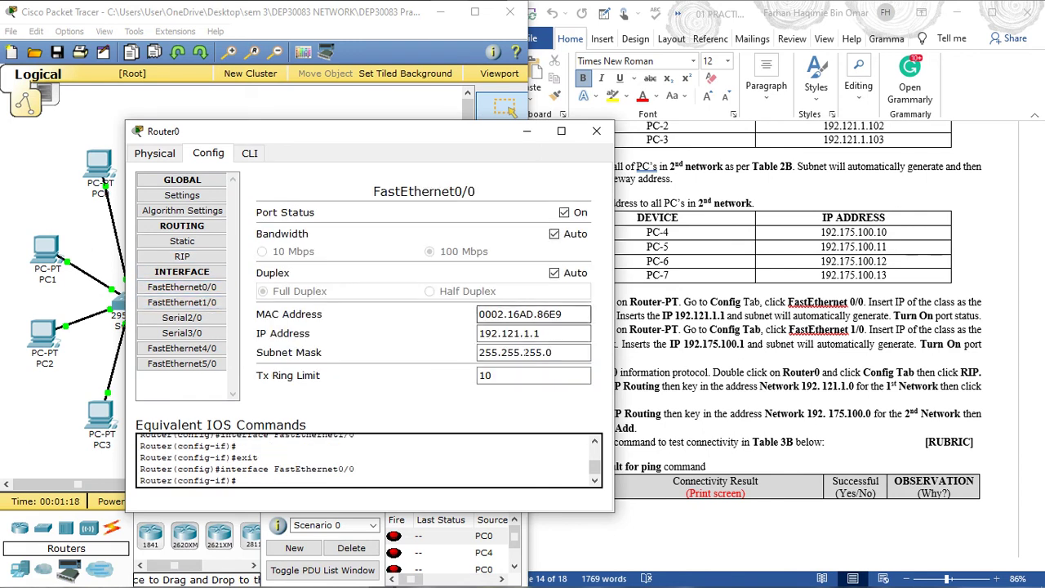
pyautogui.click(192, 254)
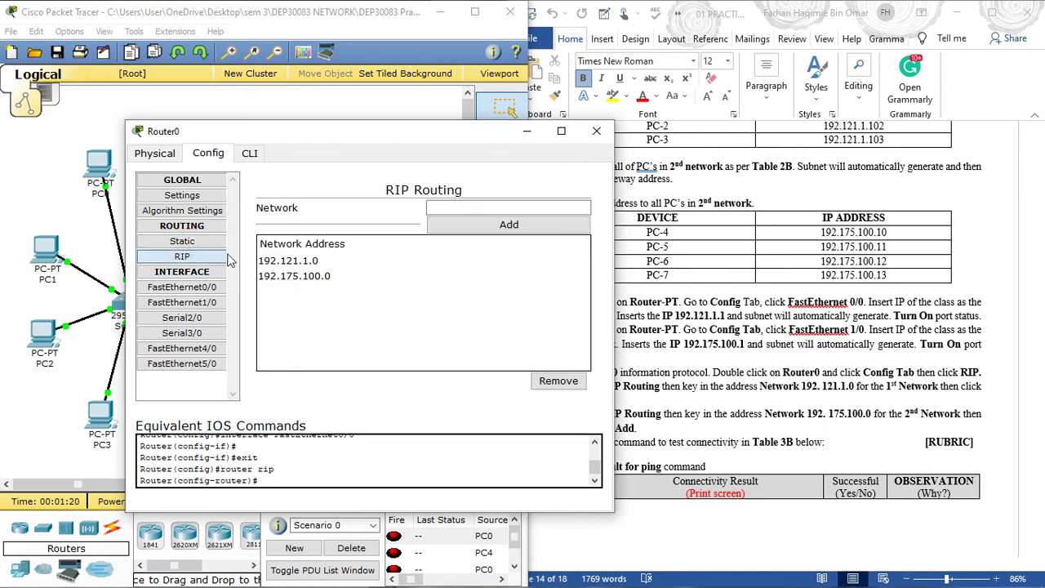
pyautogui.click(596, 131)
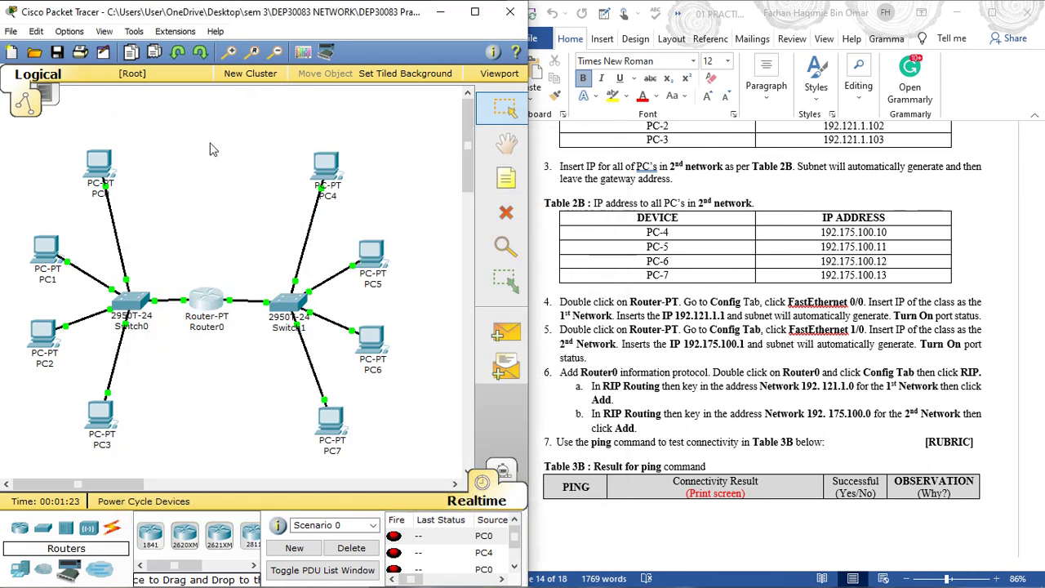
# Check PC0's IP address, subnet mask and default gateway in its IP Configuration, and close PC0's window
pyautogui.doubleClick(94, 163)
pyautogui.click(155, 55)
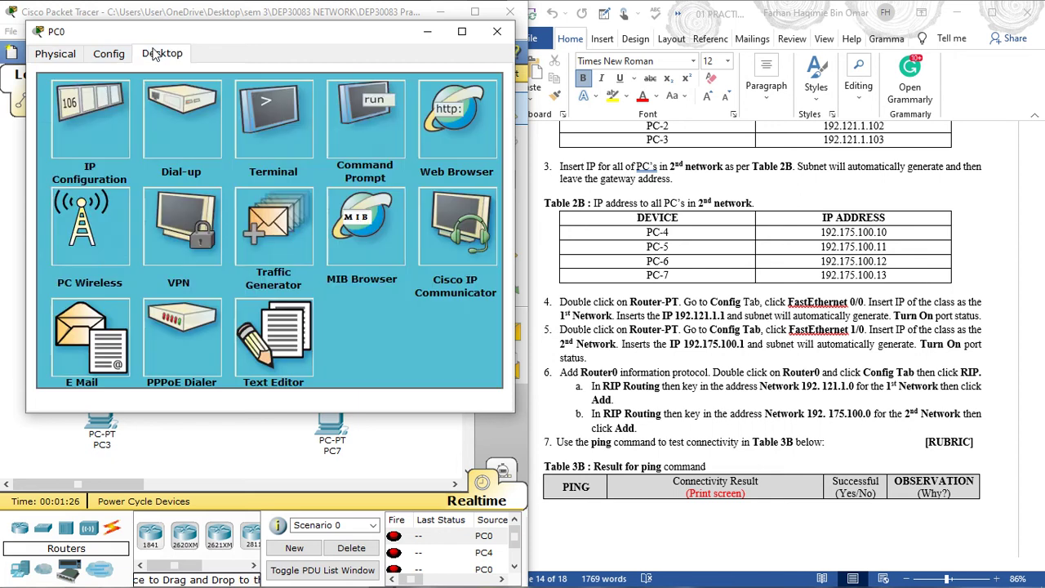
pyautogui.click(108, 122)
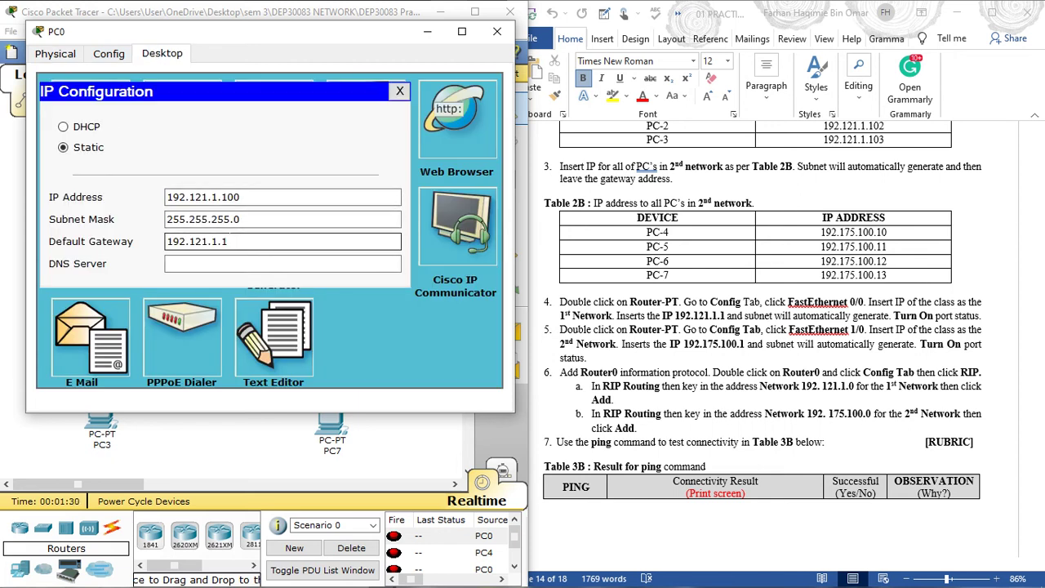
pyautogui.click(400, 91)
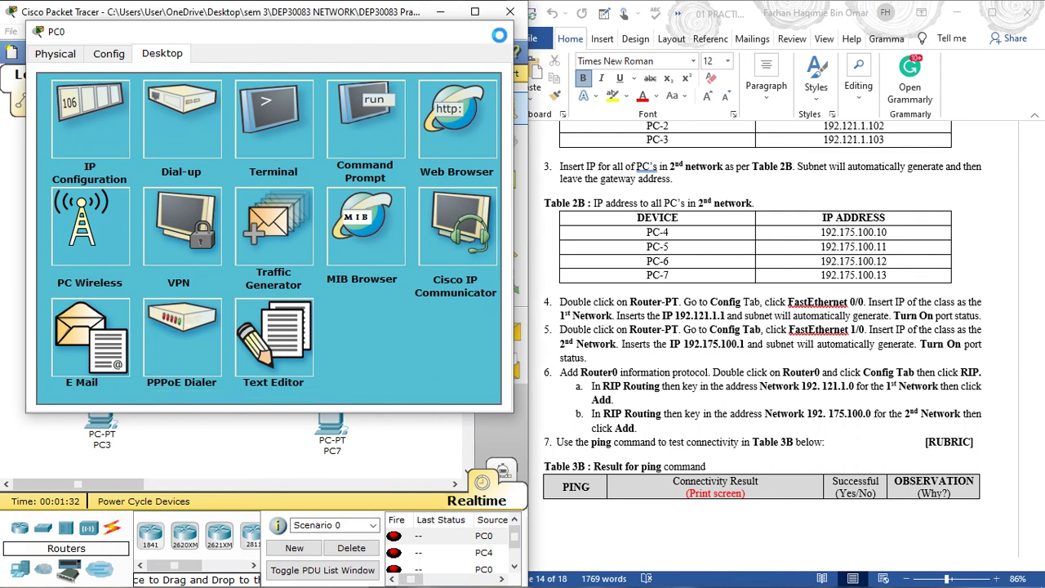
pyautogui.click(497, 31)
# Check PC4's IP address and default gateway against Table 2B in the lab sheet, and close PC4's window
pyautogui.doubleClick(325, 168)
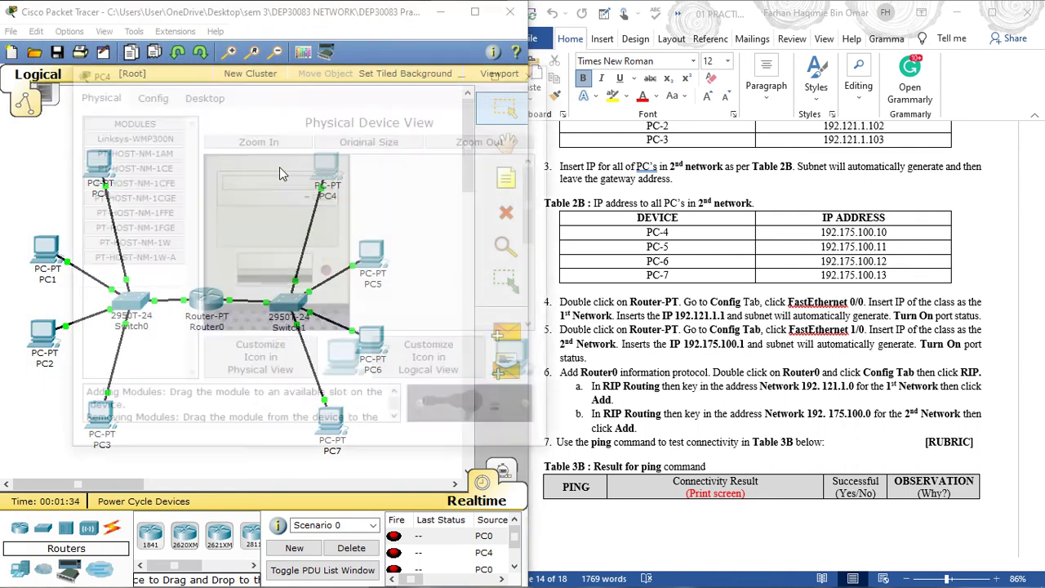
pyautogui.click(201, 93)
pyautogui.click(157, 149)
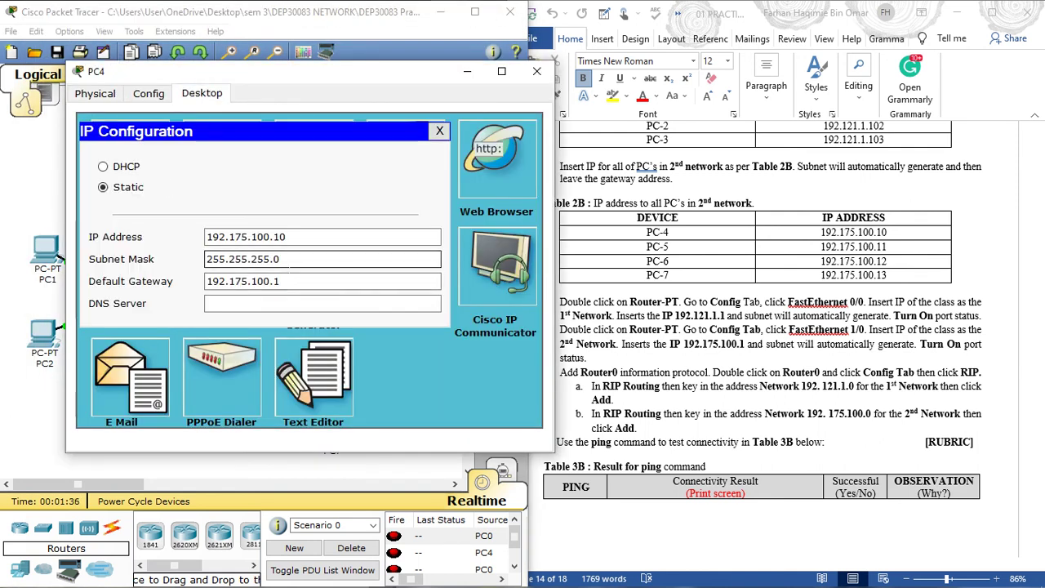
pyautogui.click(278, 281)
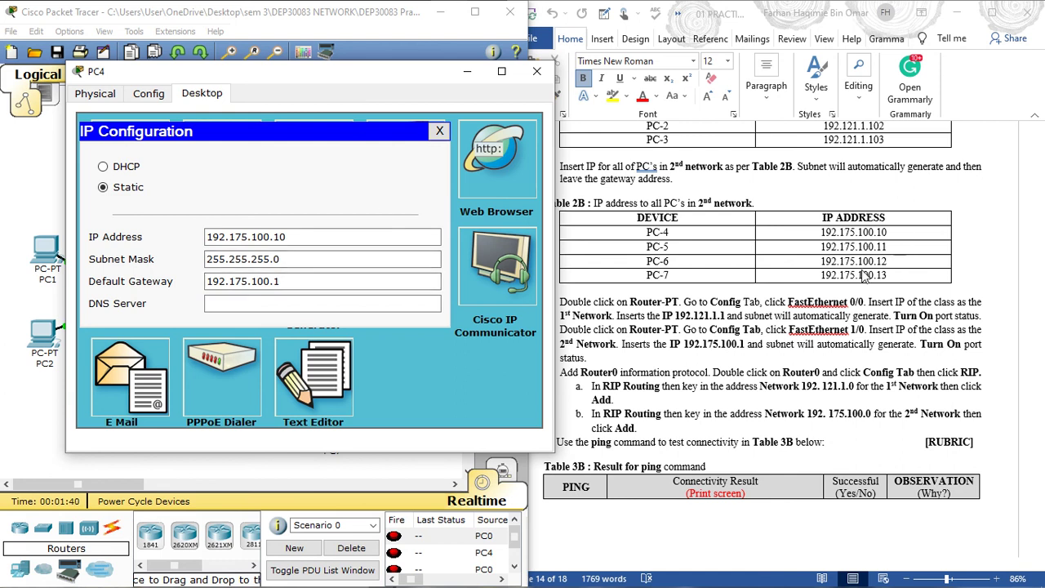
pyautogui.scroll(3, 707, 188)
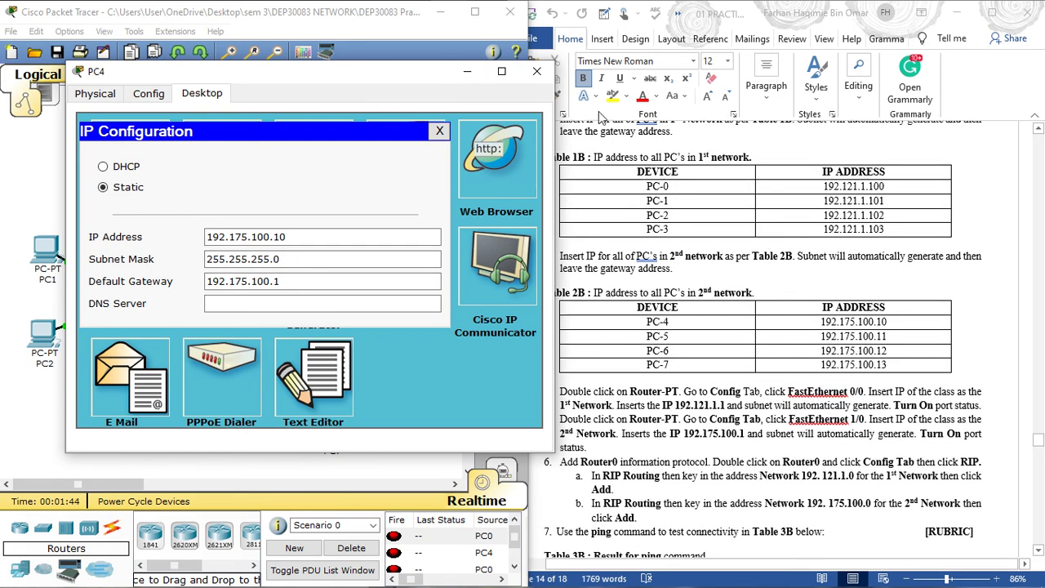
pyautogui.click(536, 71)
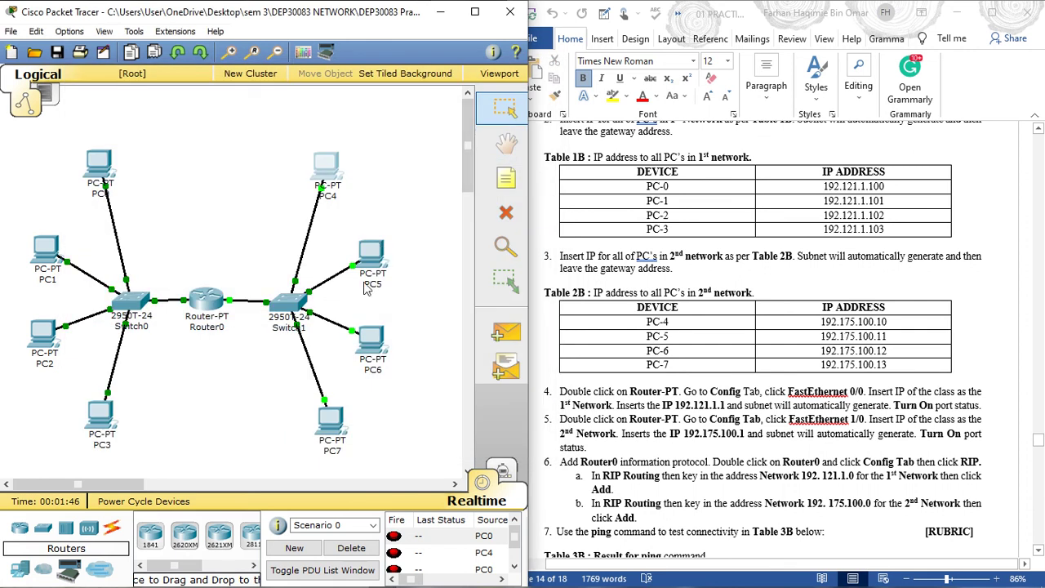
# Check Router0's FastEthernet0/0 and FastEthernet1/0 addresses as the gateways of the two networks, and close the router window
pyautogui.doubleClick(210, 300)
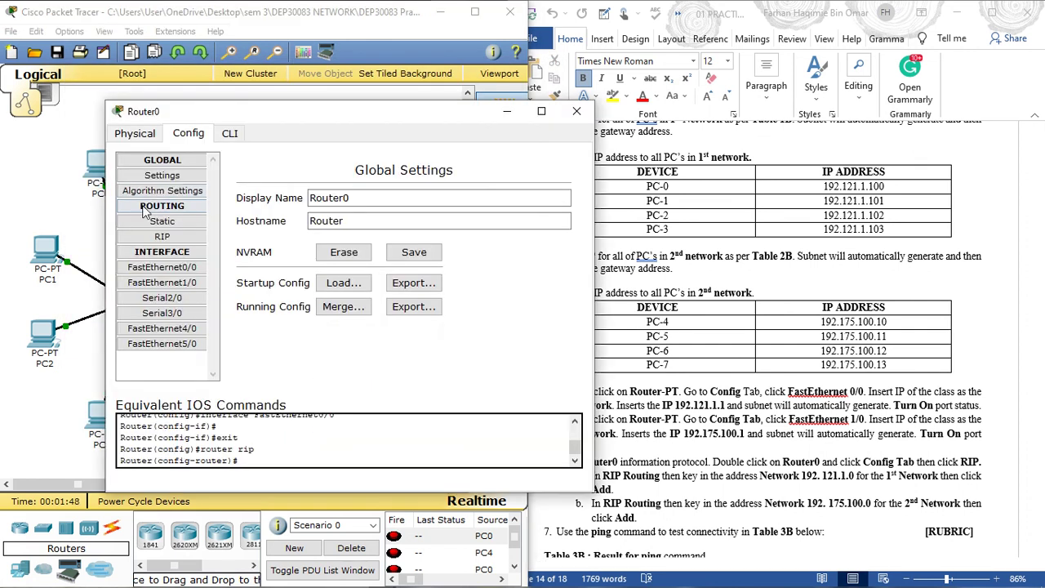
pyautogui.click(162, 267)
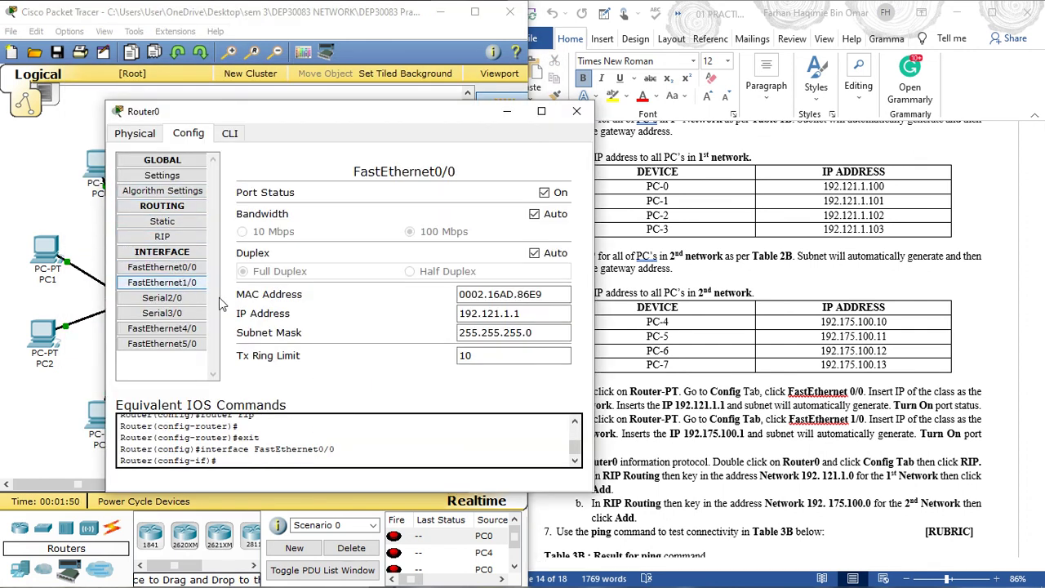
pyautogui.click(180, 282)
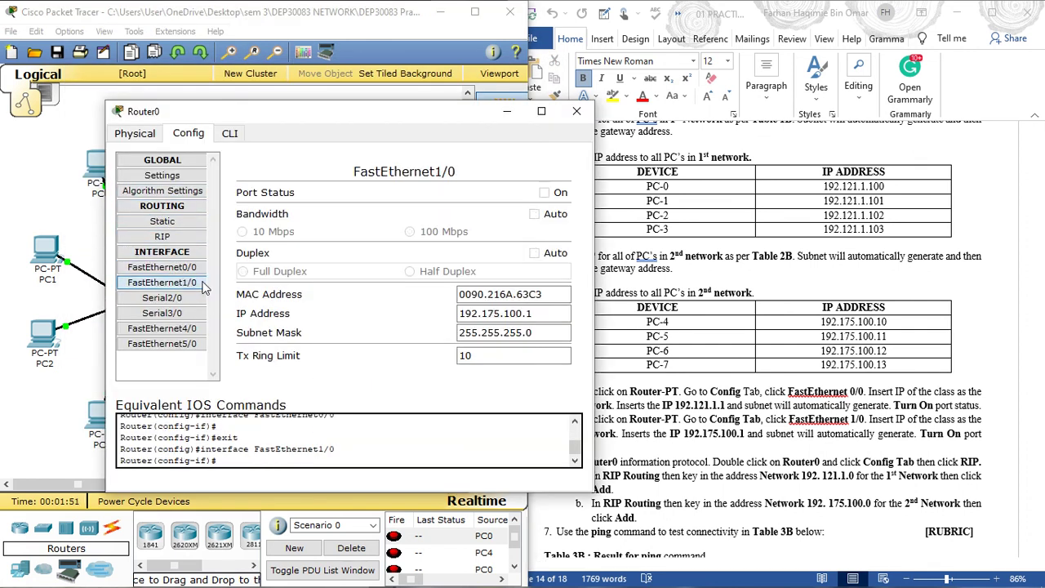
pyautogui.click(576, 111)
# Read the ping task and Table 3B's results and observations, comparing PC0 to PC1 with PC0 to PC4 across Router0
pyautogui.scroll(-5, 898, 473)
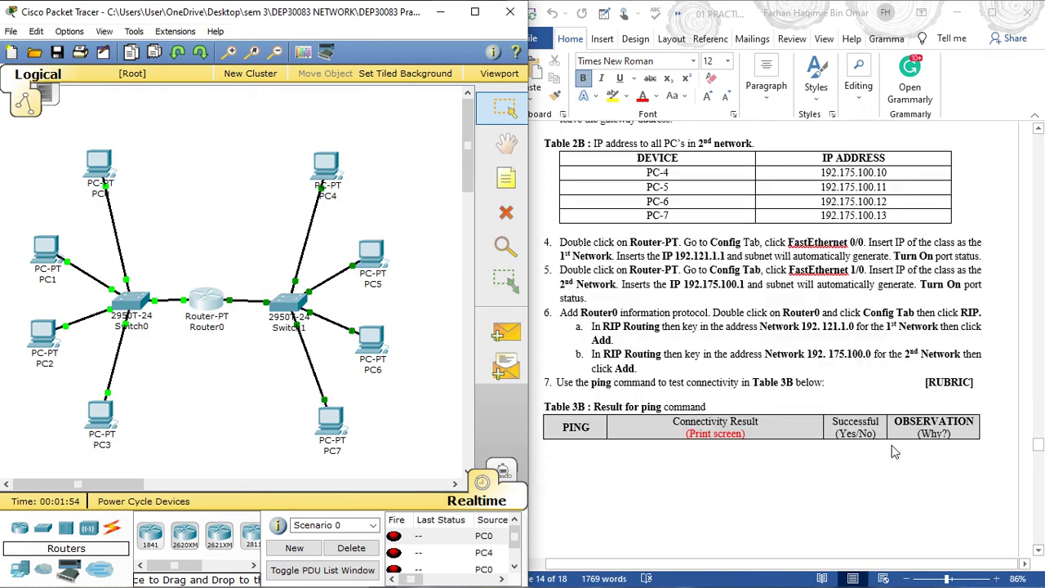
pyautogui.scroll(-1, 894, 451)
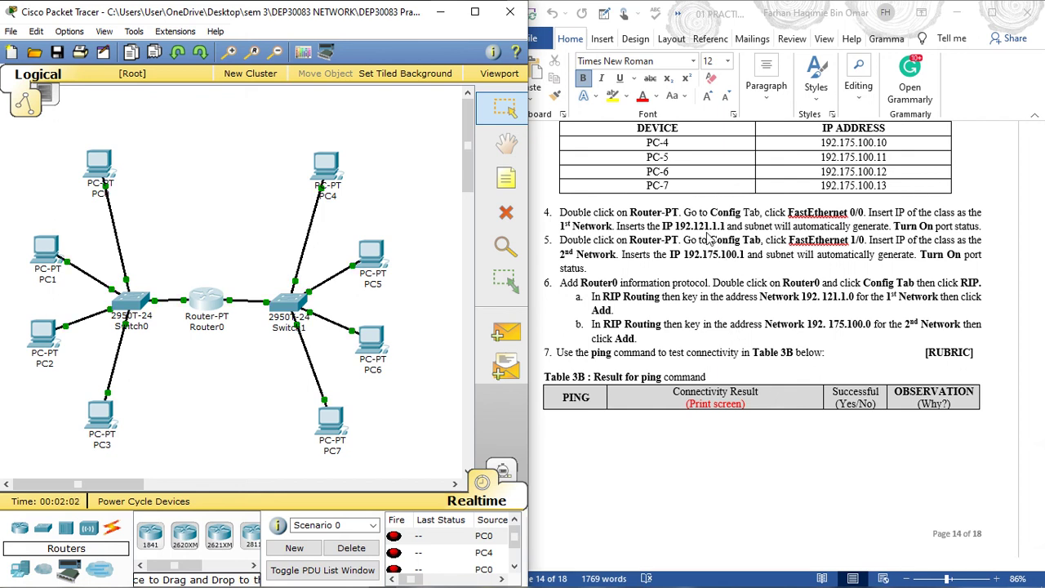
pyautogui.scroll(-5, 718, 235)
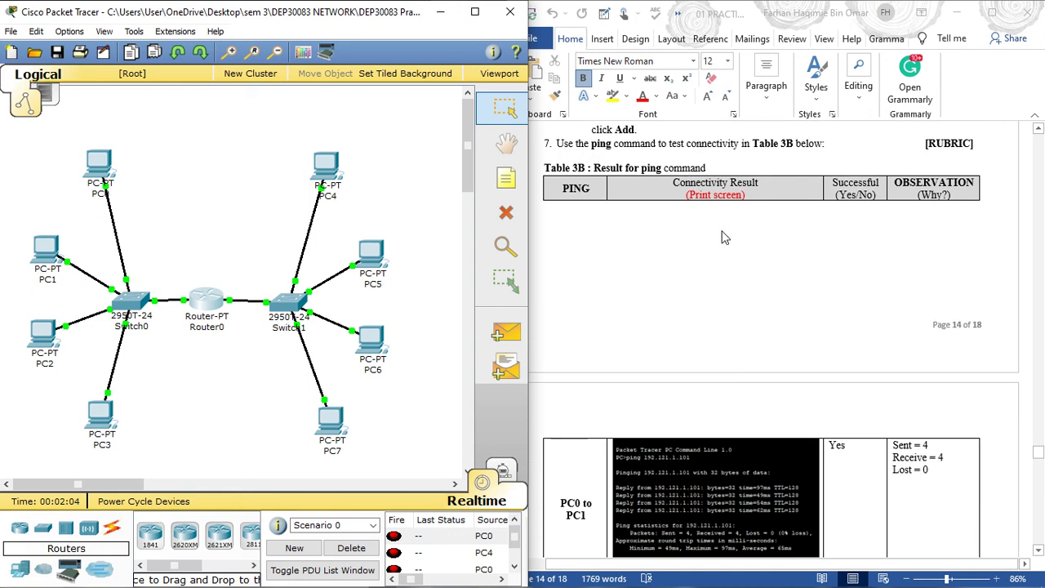
pyautogui.scroll(-3, 829, 282)
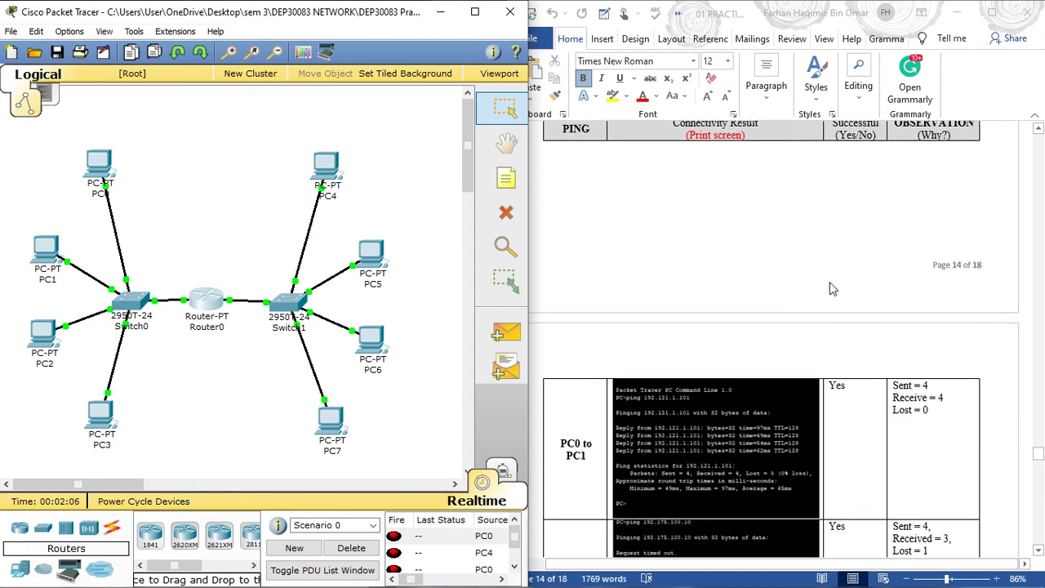
pyautogui.scroll(-2, 798, 312)
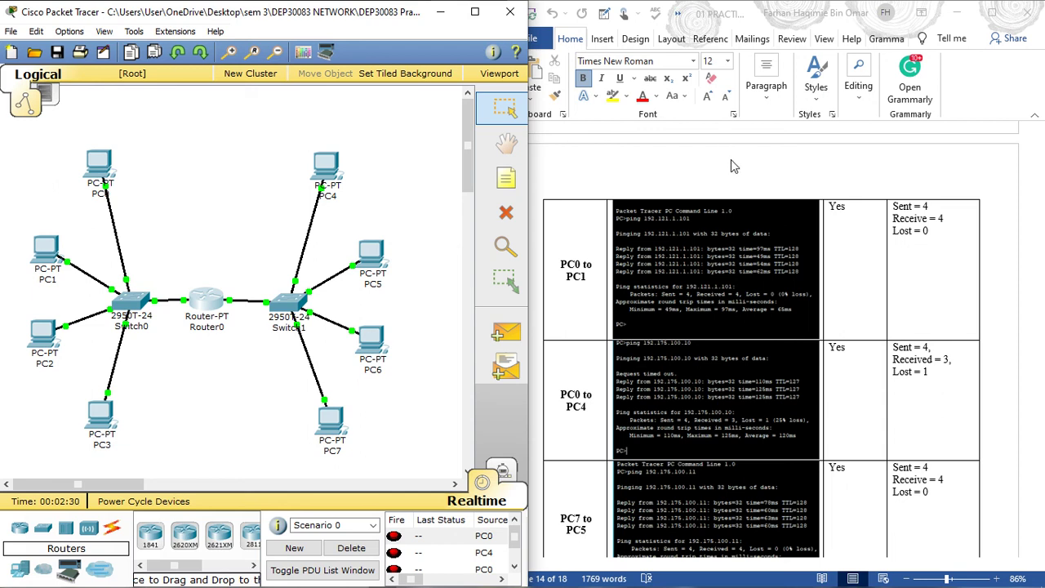
pyautogui.scroll(-3, 742, 208)
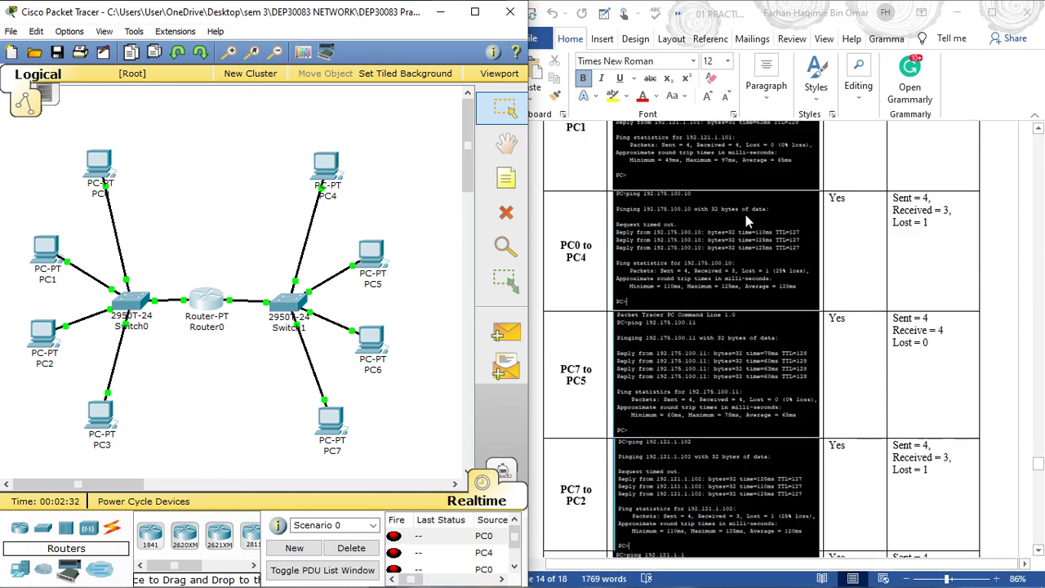
pyautogui.scroll(3, 744, 213)
pyautogui.scroll(-1, 658, 215)
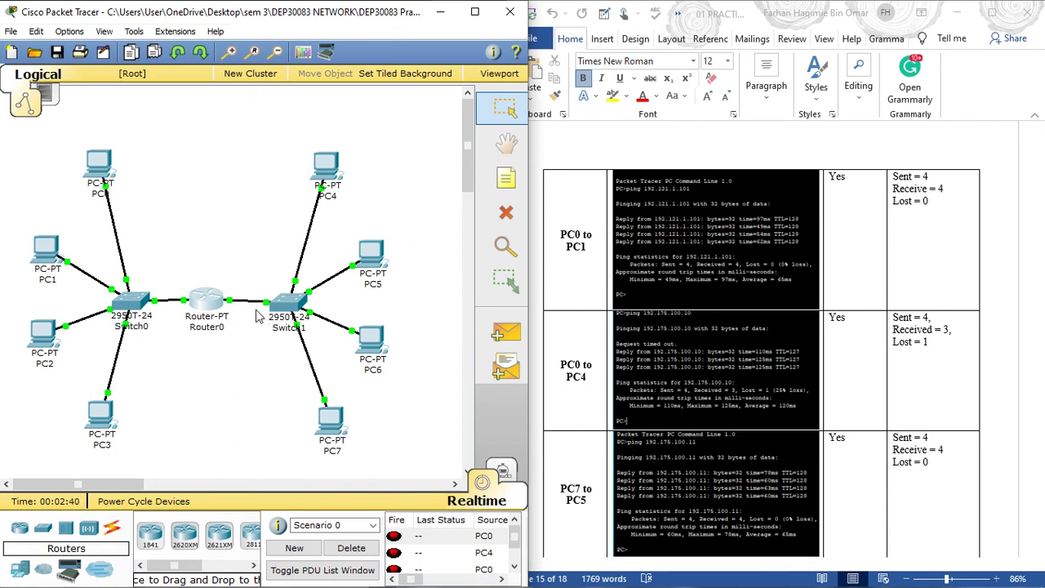
pyautogui.click(210, 328)
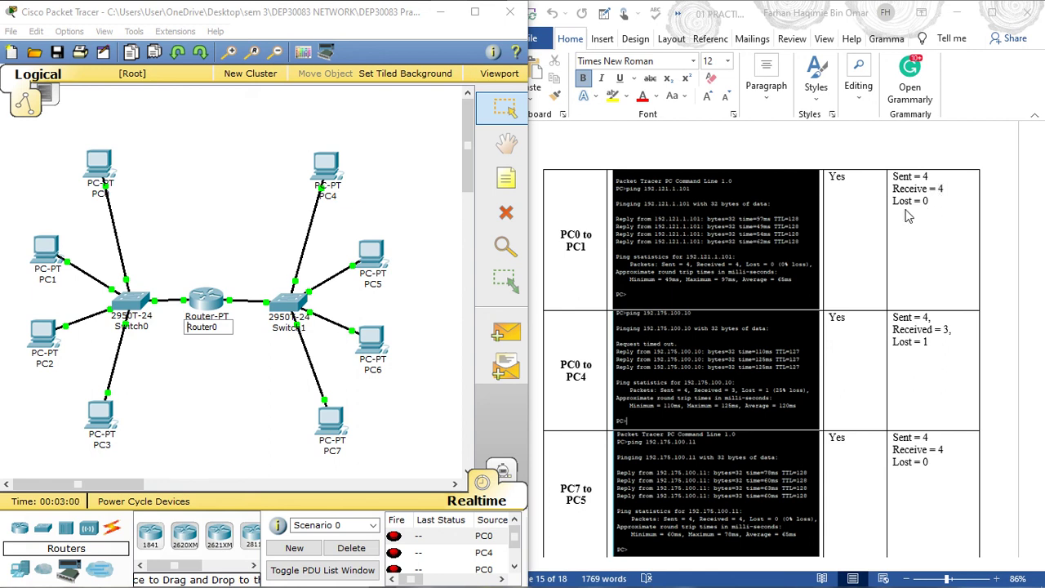
pyautogui.scroll(-2, 773, 353)
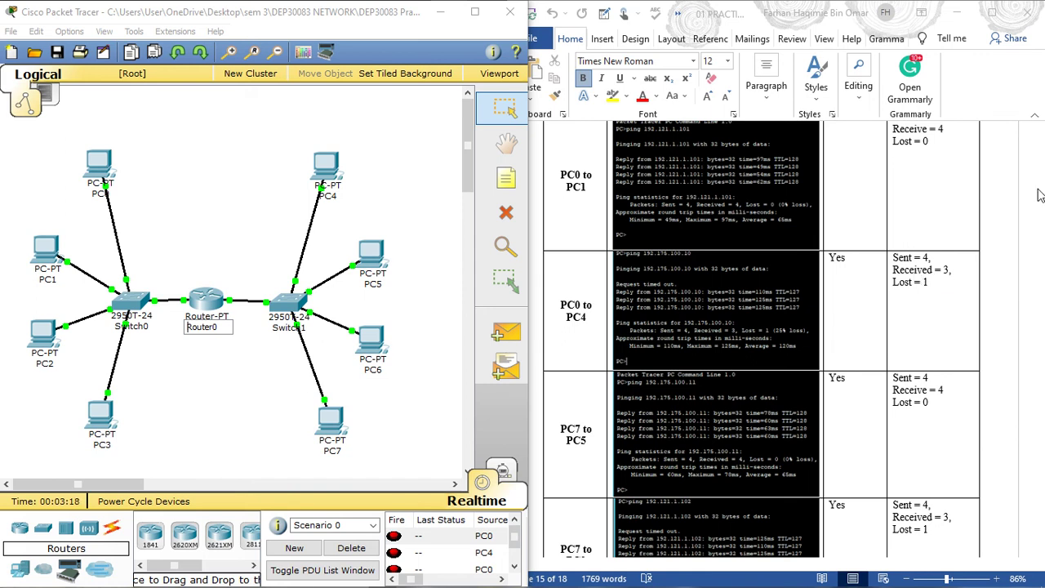
pyautogui.moveTo(181, 578)
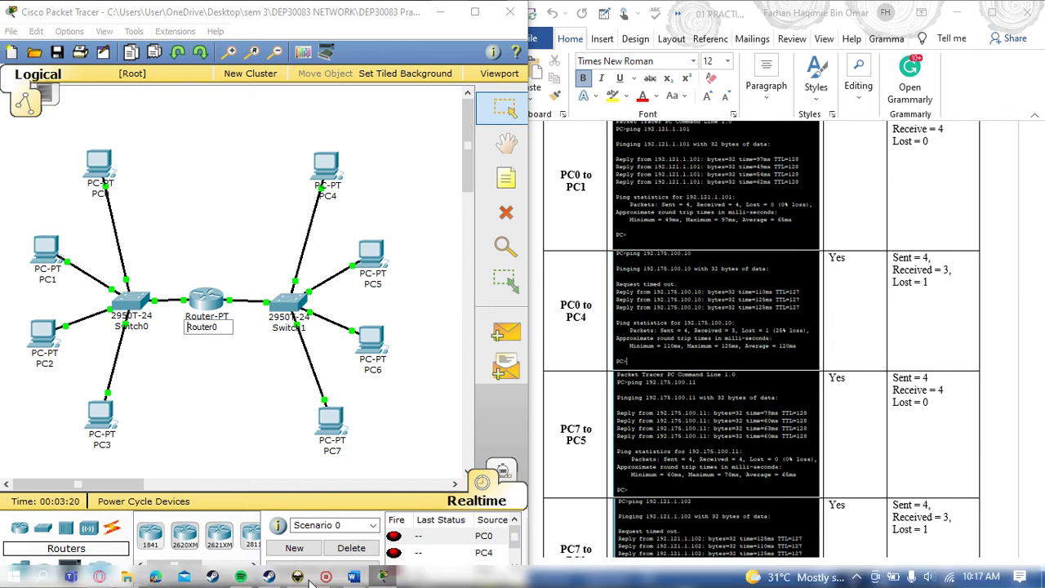
pyautogui.moveTo(325, 578)
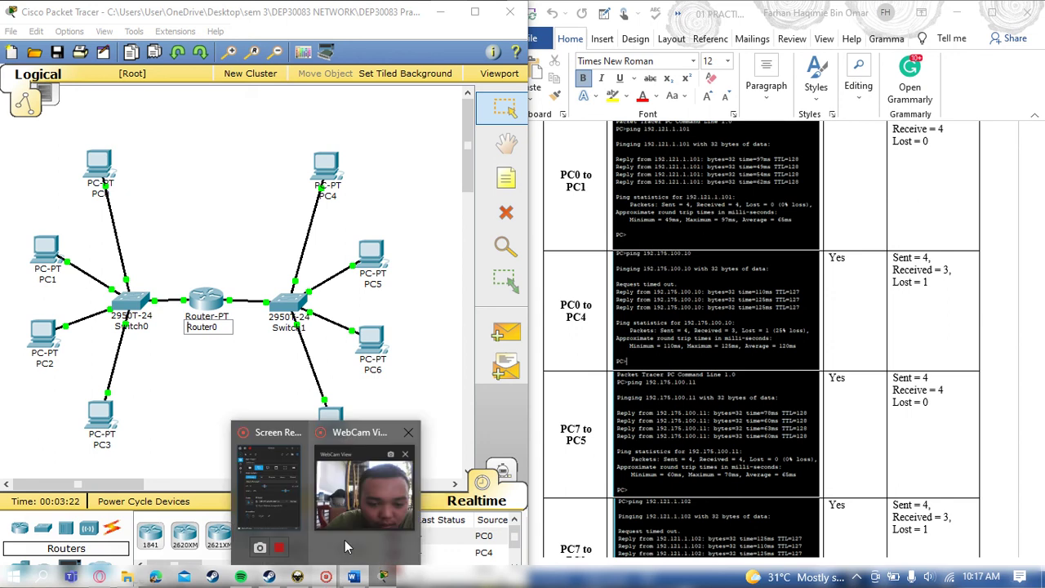
pyautogui.click(384, 498)
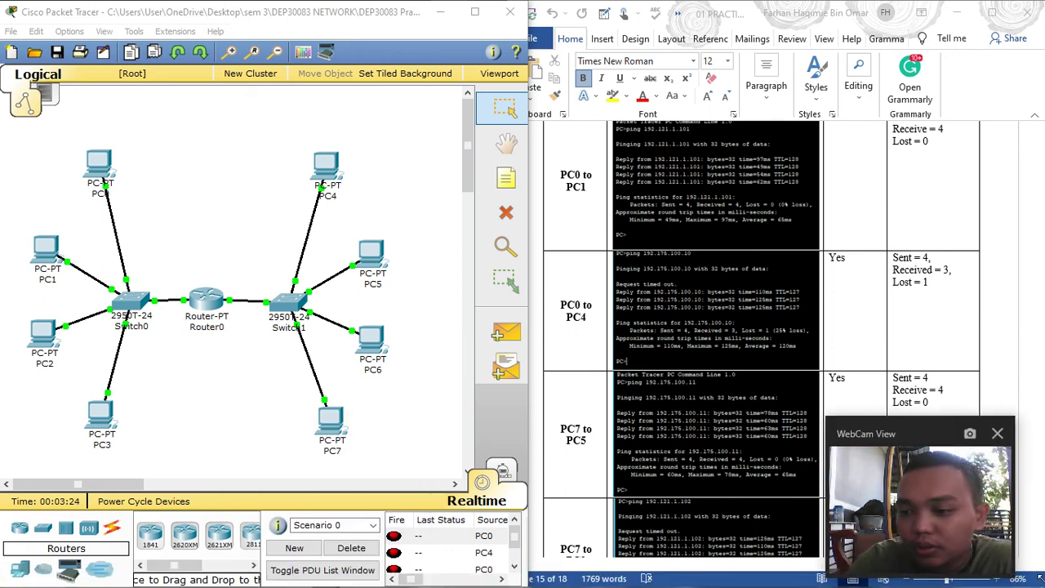
pyautogui.moveTo(904, 433); pyautogui.dragTo(950, 439)
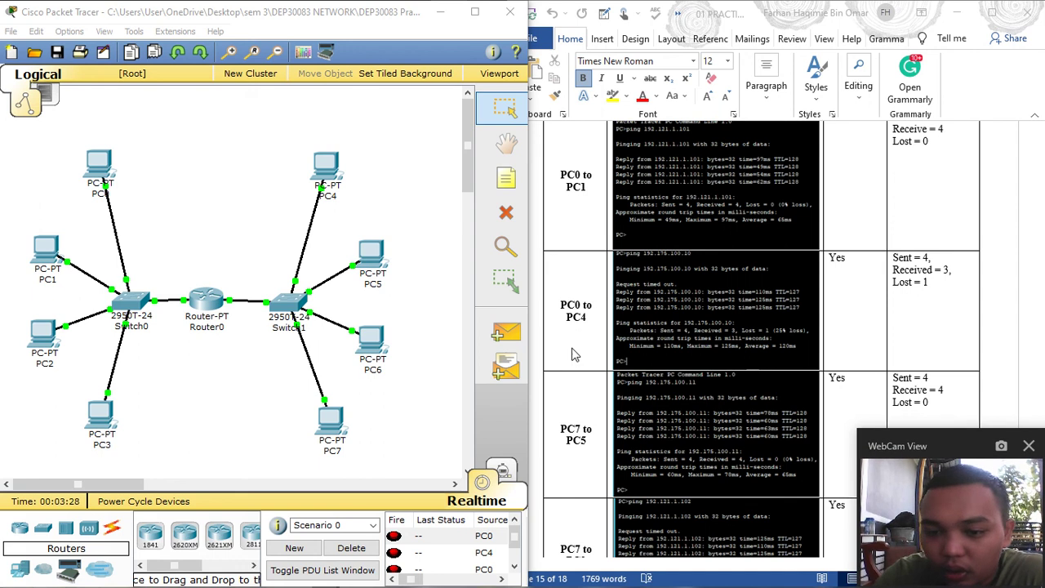
# Read Table 3B's ping results and observations for PC7 to PC5, PC7 to PC2 and PC1 to the router
pyautogui.scroll(-3, 571, 342)
pyautogui.scroll(-1, 596, 338)
pyautogui.scroll(-1, 597, 339)
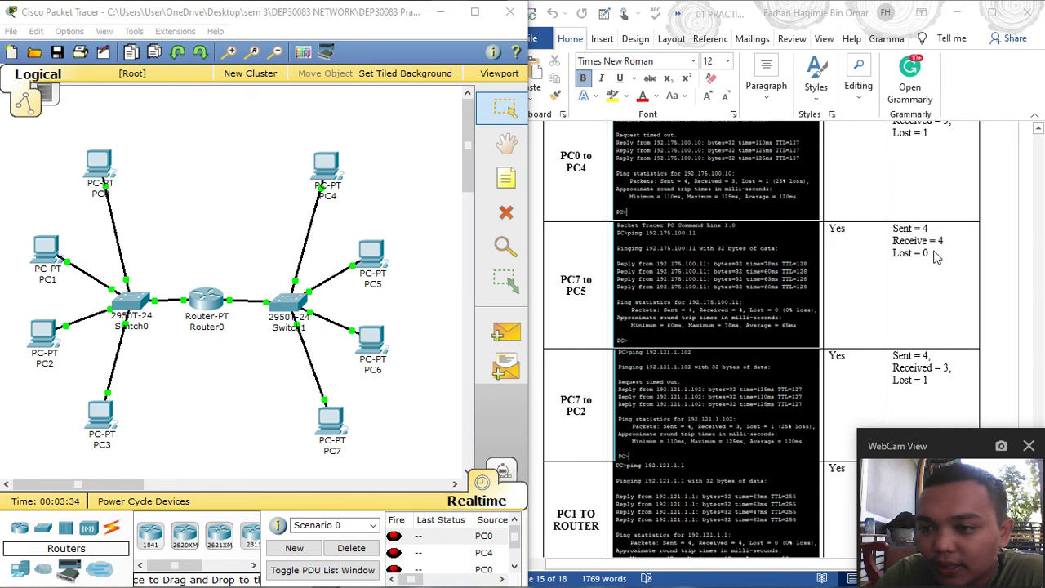
pyautogui.scroll(-1, 758, 325)
pyautogui.scroll(-1, 757, 325)
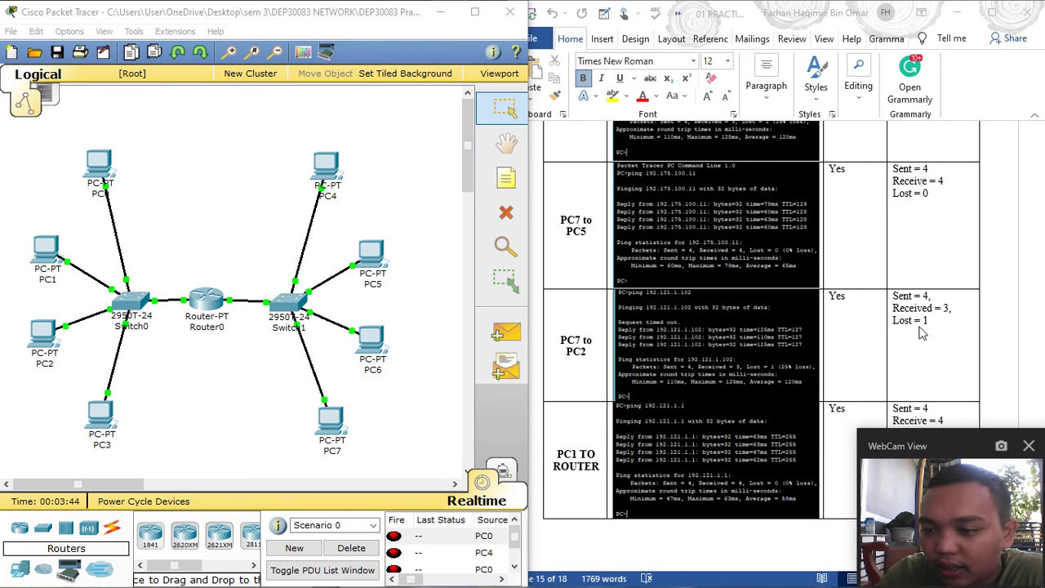
pyautogui.scroll(-2, 922, 331)
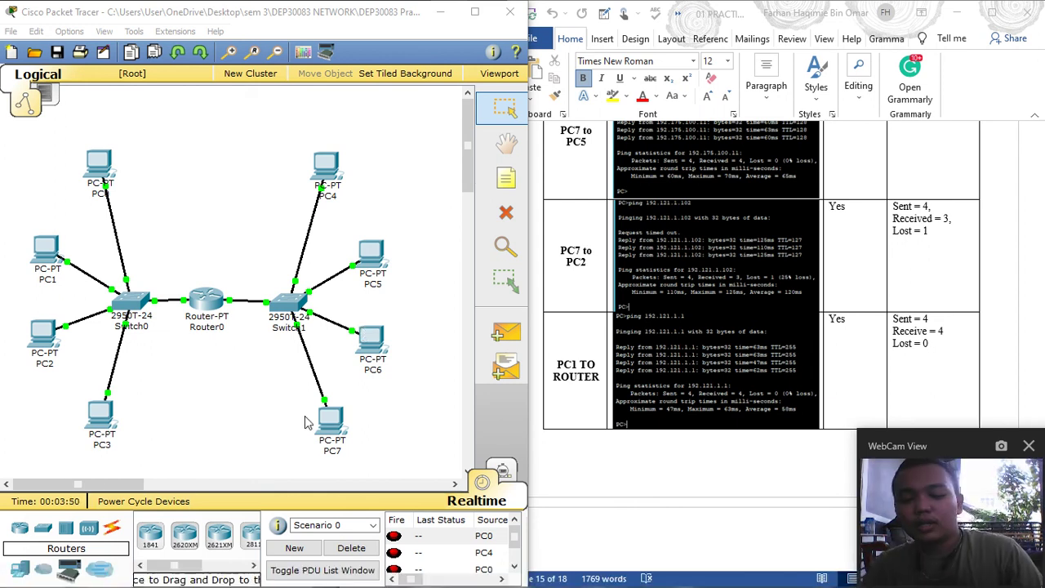
# Open a blank Notepad document and write the addresses 192.121.1.0 and 192.121.1.1 on separate lines
pyautogui.press('super')
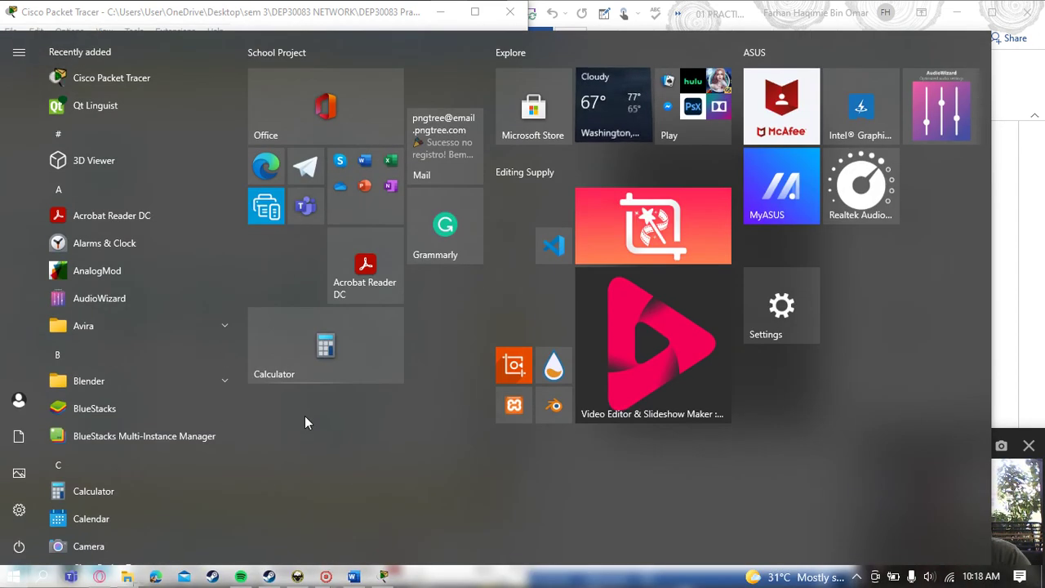
pyautogui.write('noted')
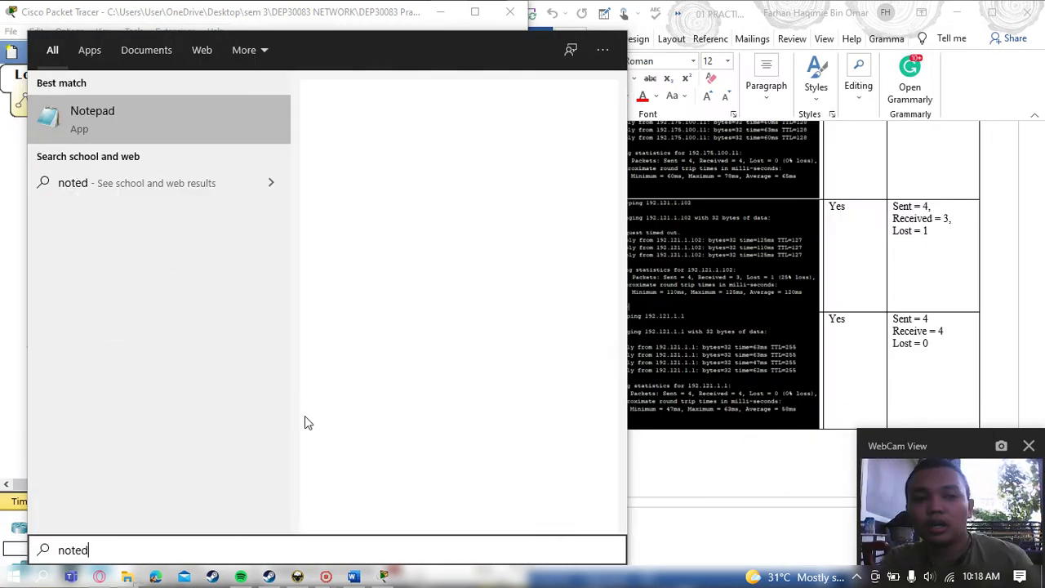
pyautogui.press('Return')
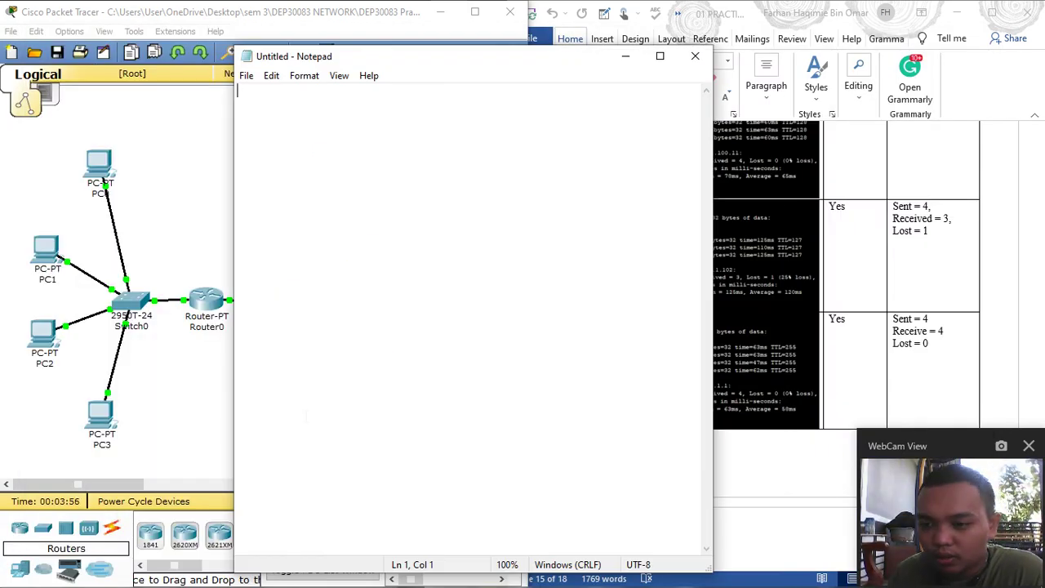
pyautogui.moveTo(392, 58); pyautogui.dragTo(293, 52)
pyautogui.write('192.1')
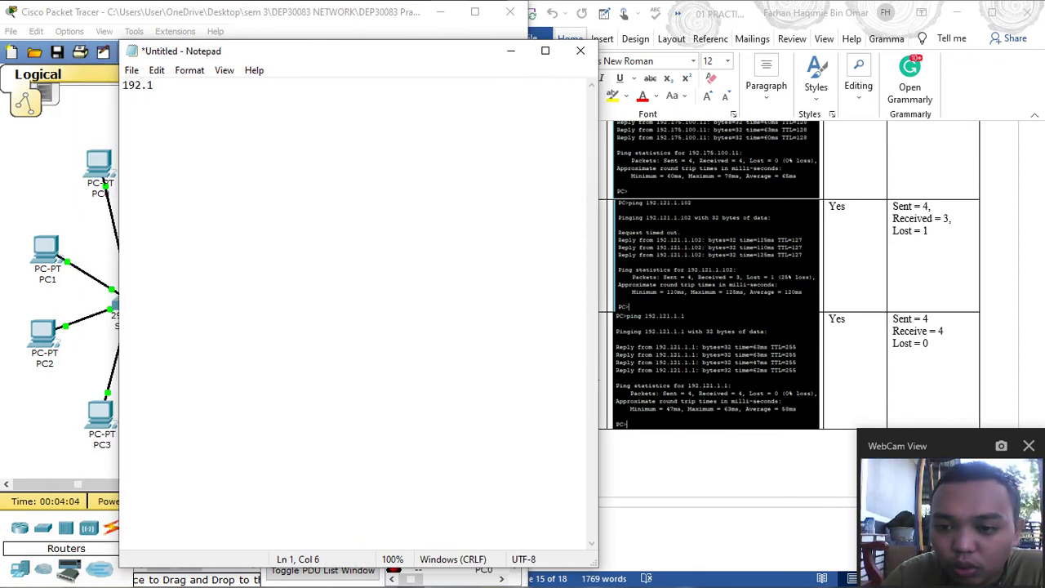
pyautogui.write('21.1.0')
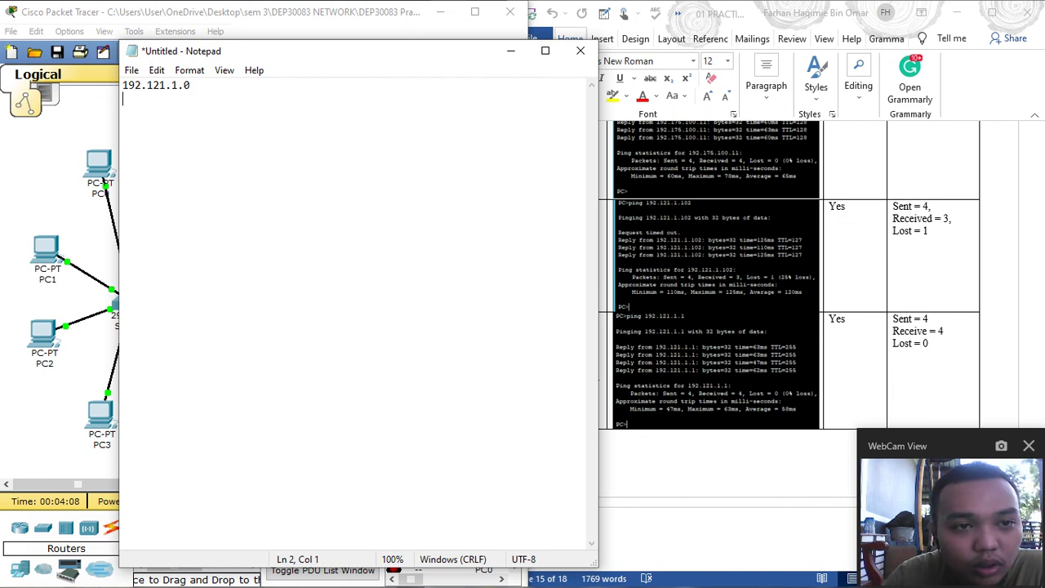
pyautogui.write('192.')
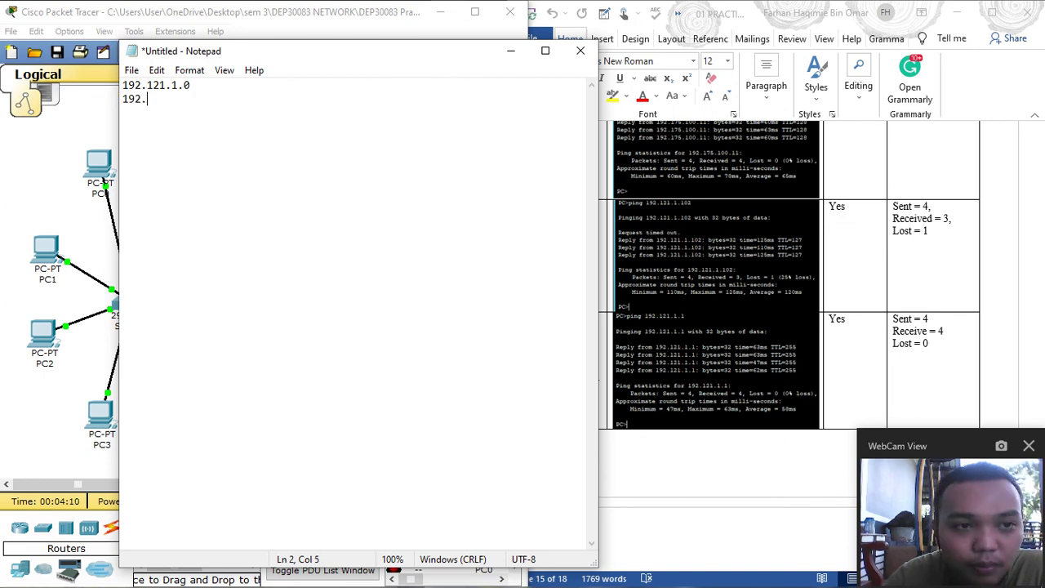
pyautogui.write('121.1')
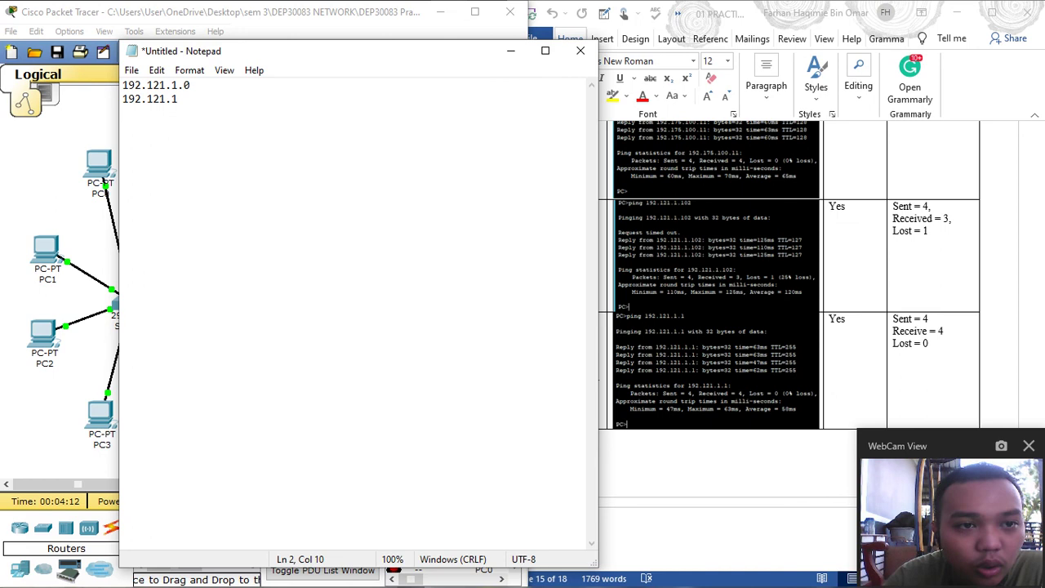
pyautogui.write('.1 ')
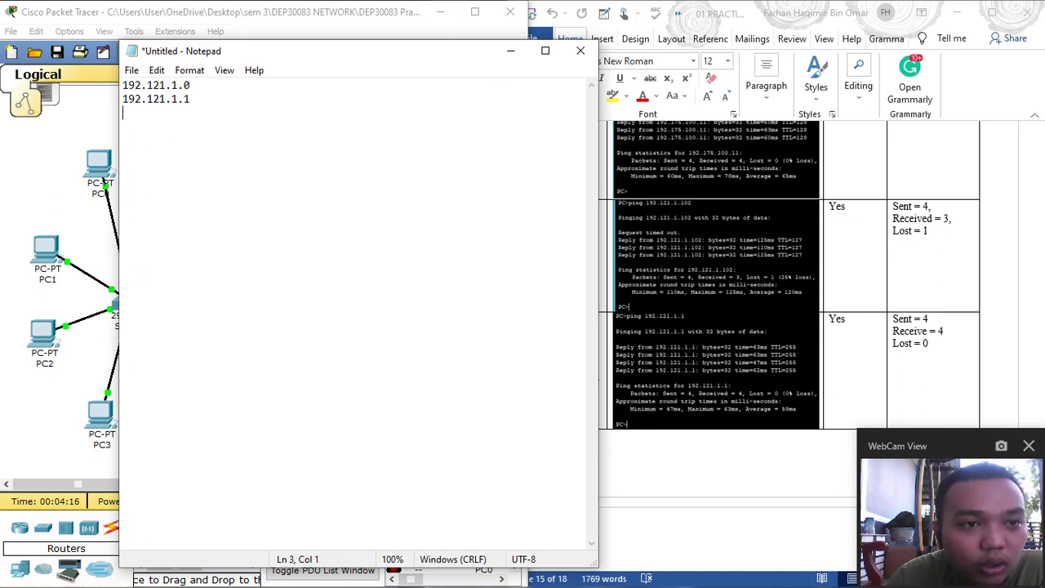
# Add 192.175.100.1 as the third line of the note, consulting the addresses in Table 3B's ping screenshots
pyautogui.write('192')
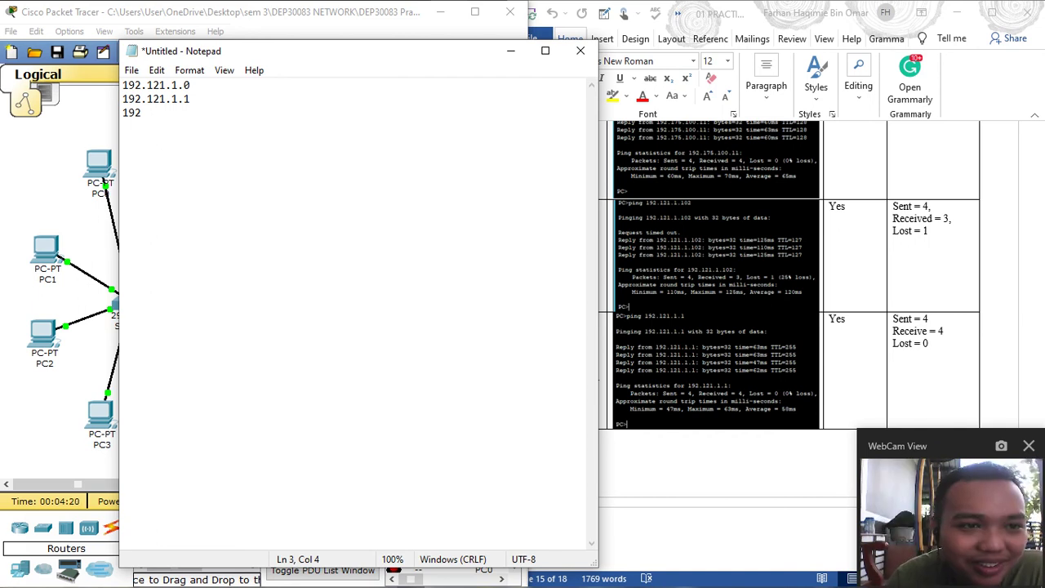
pyautogui.write('.')
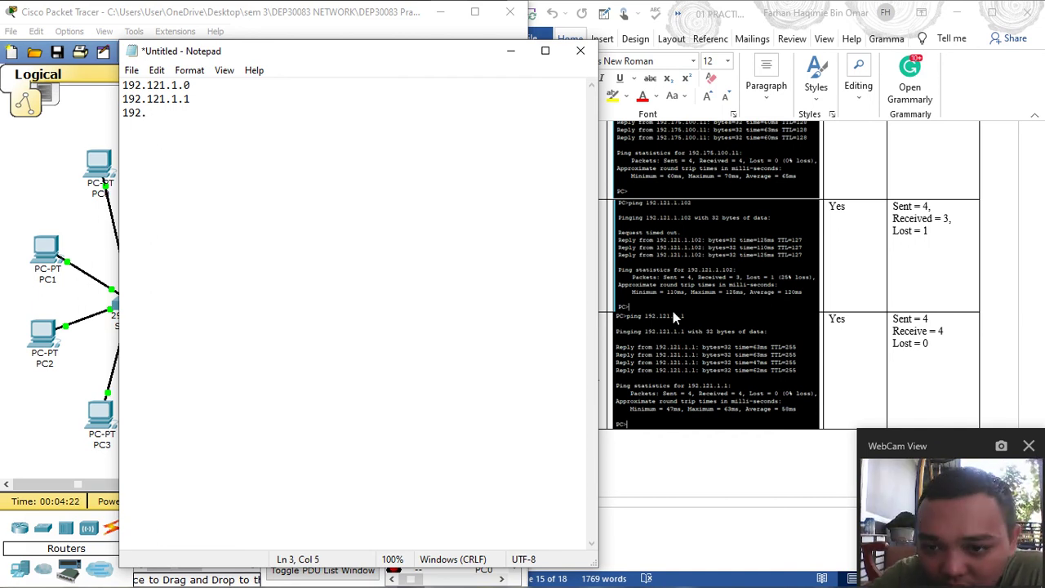
pyautogui.scroll(3, 677, 306)
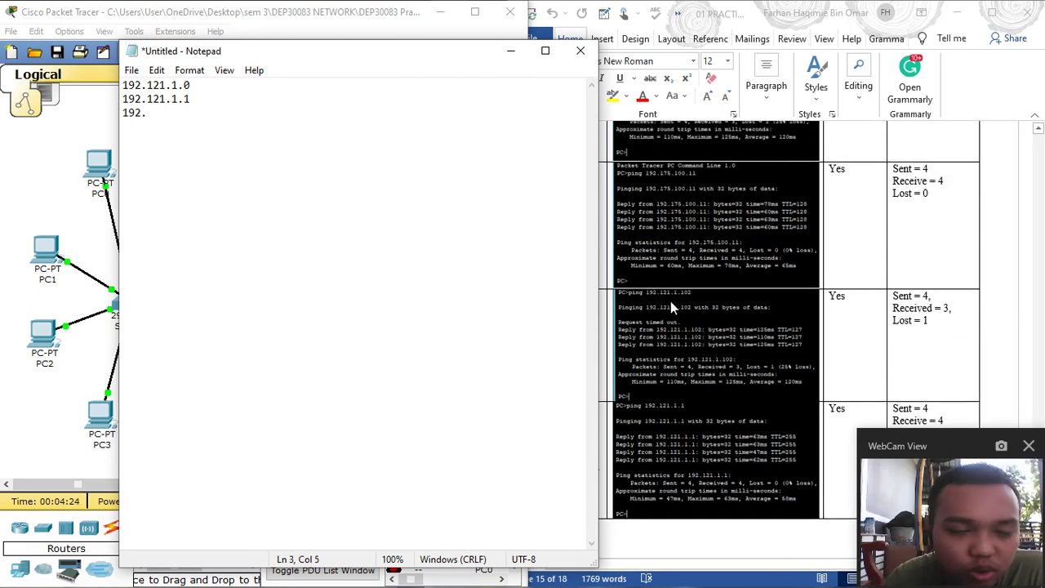
pyautogui.write('100')
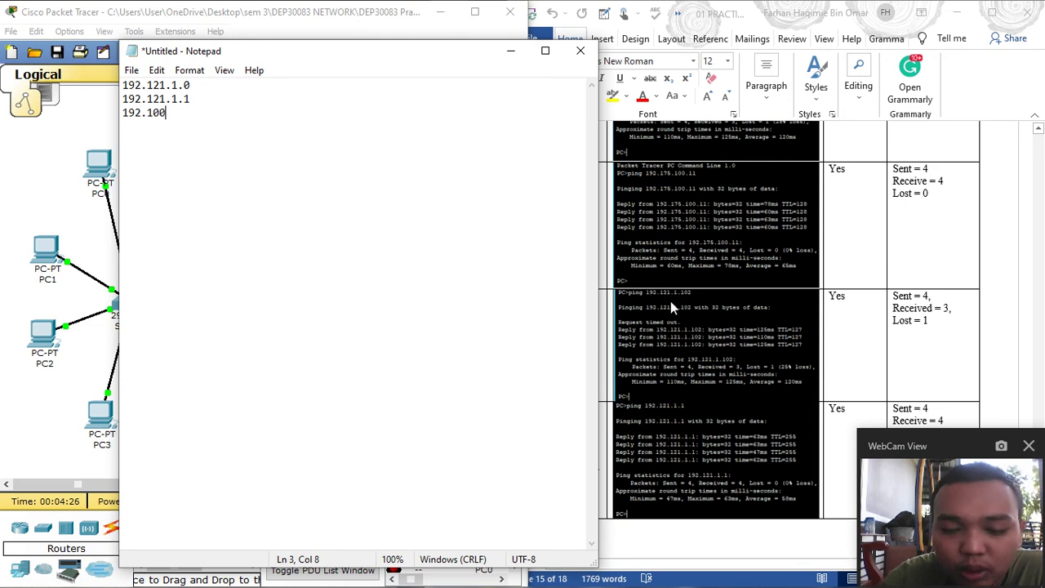
pyautogui.press('BackSpace')
pyautogui.press('BackSpace')
pyautogui.write('75')
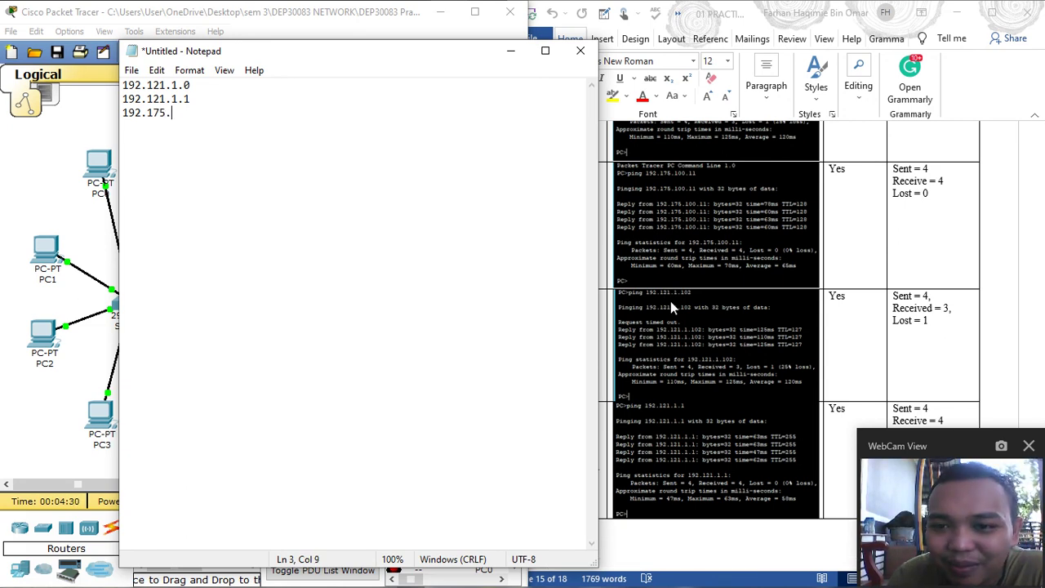
pyautogui.write('.00')
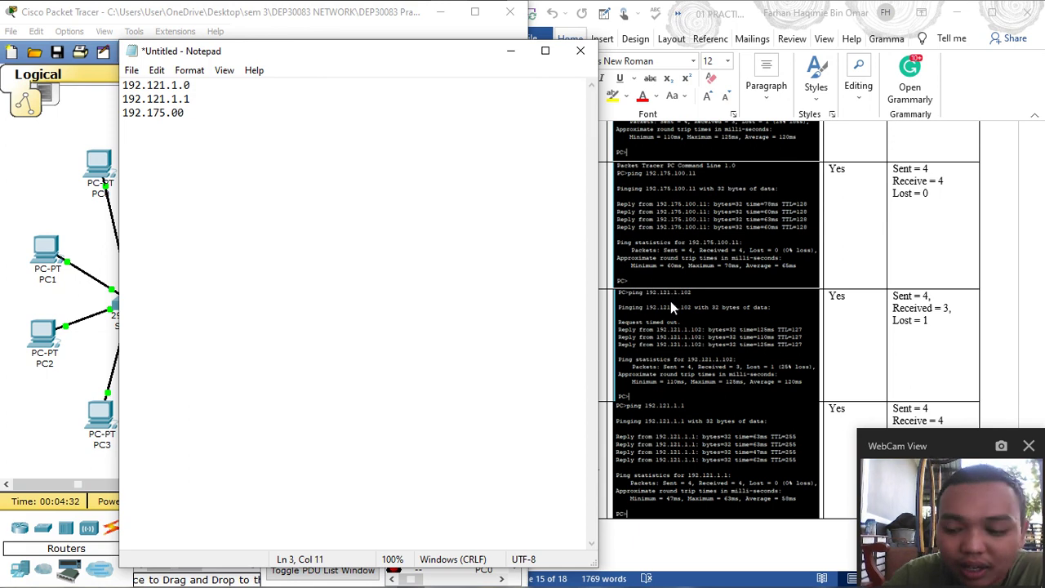
pyautogui.press('BackSpace')
pyautogui.press('BackSpace')
pyautogui.write('100')
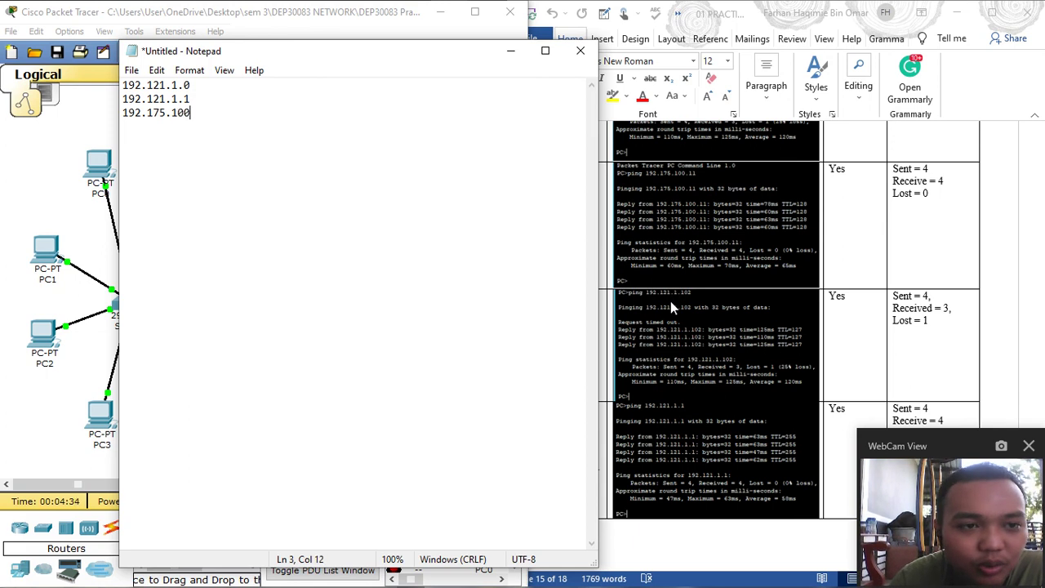
pyautogui.write('.11')
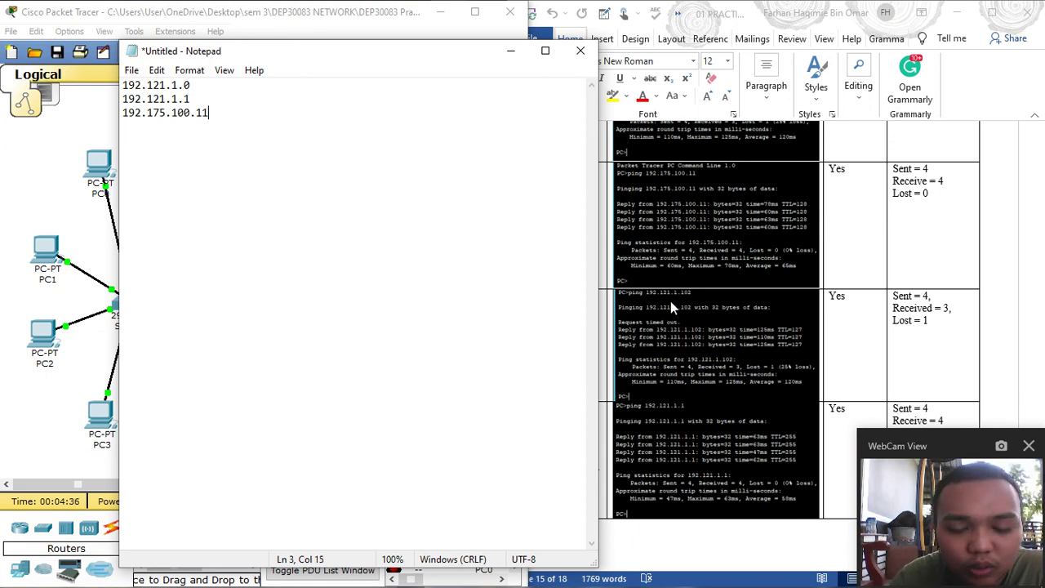
pyautogui.press('BackSpace')
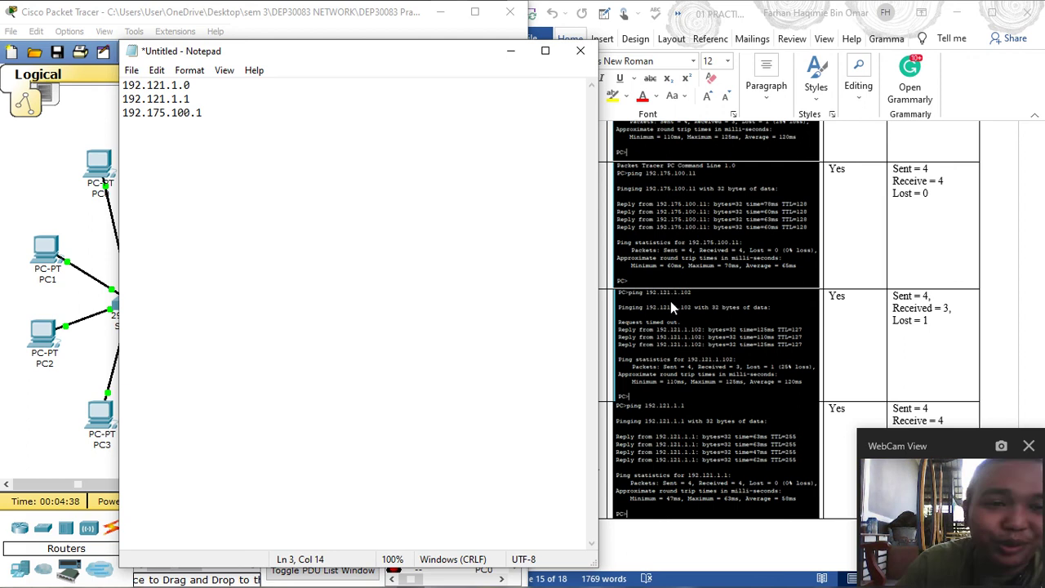
# Add 192.175.100.0 as the fourth line of the note, and close Notepad without saving
pyautogui.press('Return')
pyautogui.write('19')
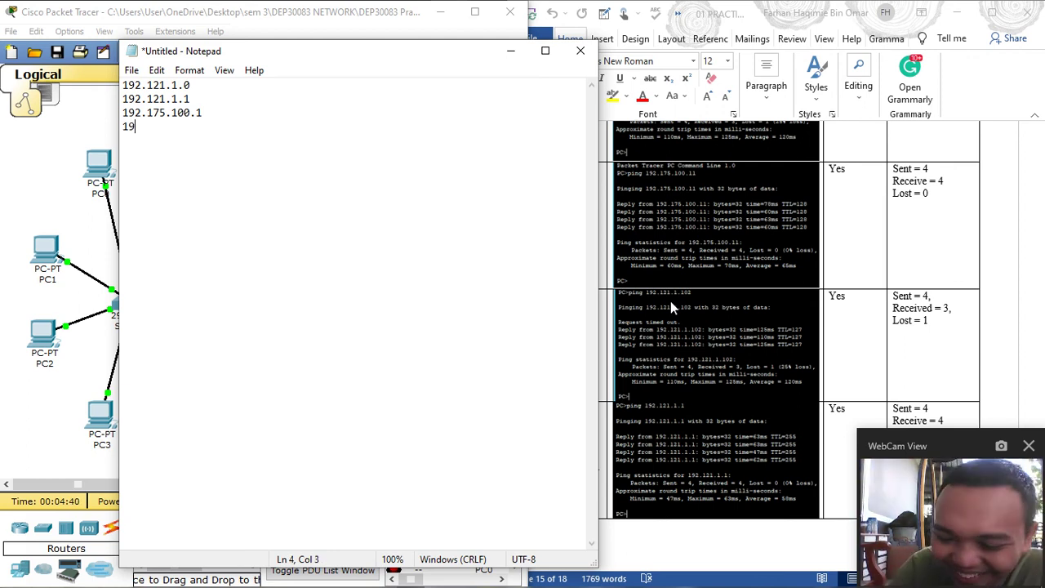
pyautogui.write('2.1')
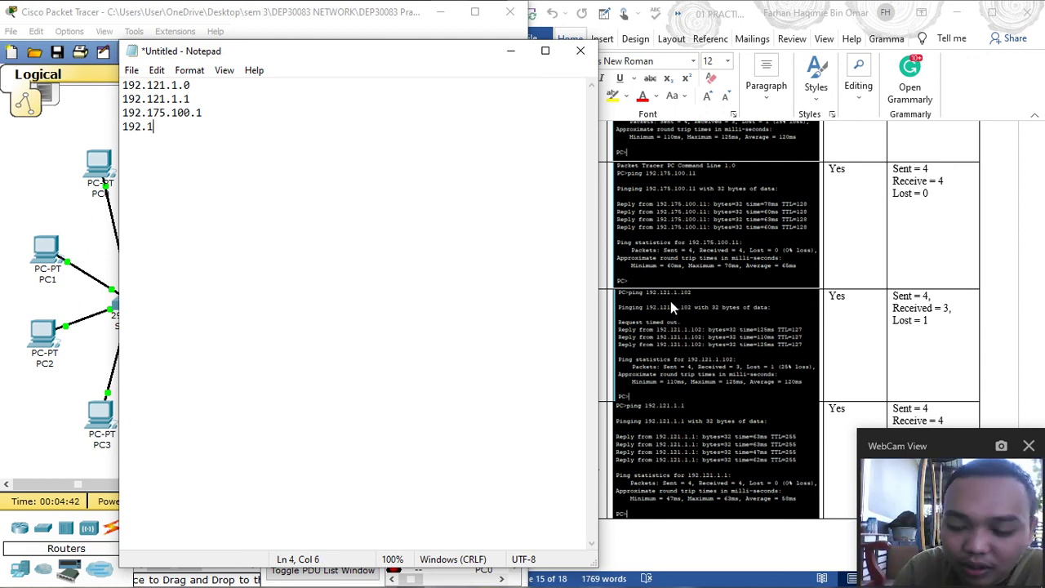
pyautogui.write('75.')
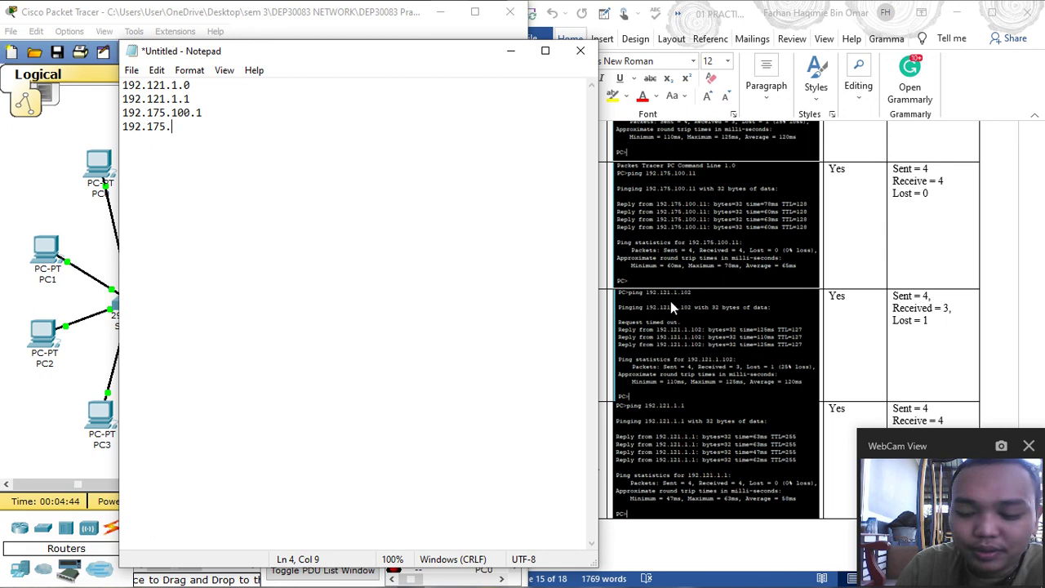
pyautogui.write('100.')
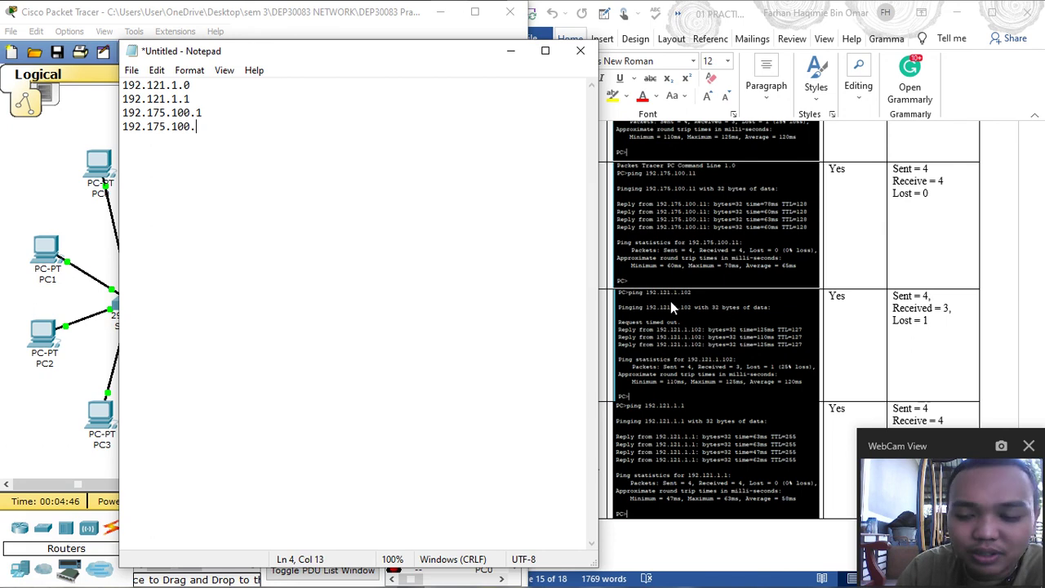
pyautogui.write('0')
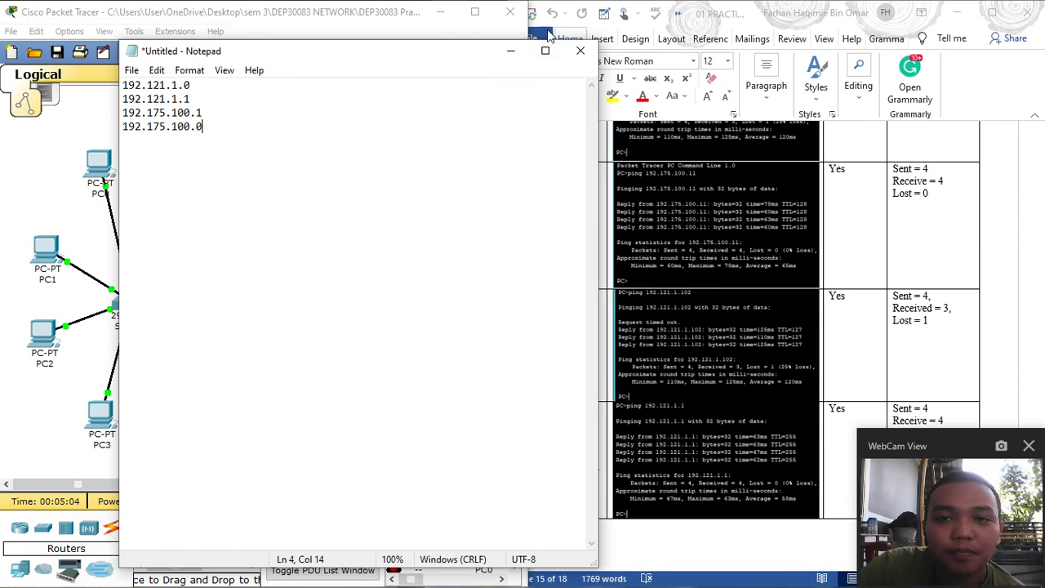
pyautogui.click(579, 52)
pyautogui.click(548, 302)
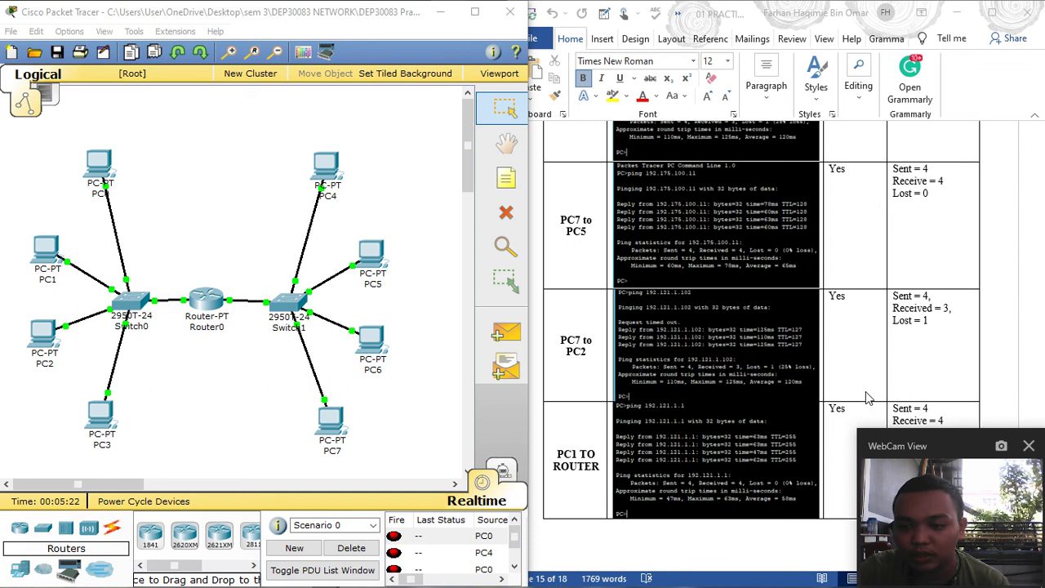
# Read Table 3B's remaining ping results from PC1, PC3, PC4 and PC7 to the router
pyautogui.scroll(-2, 869, 396)
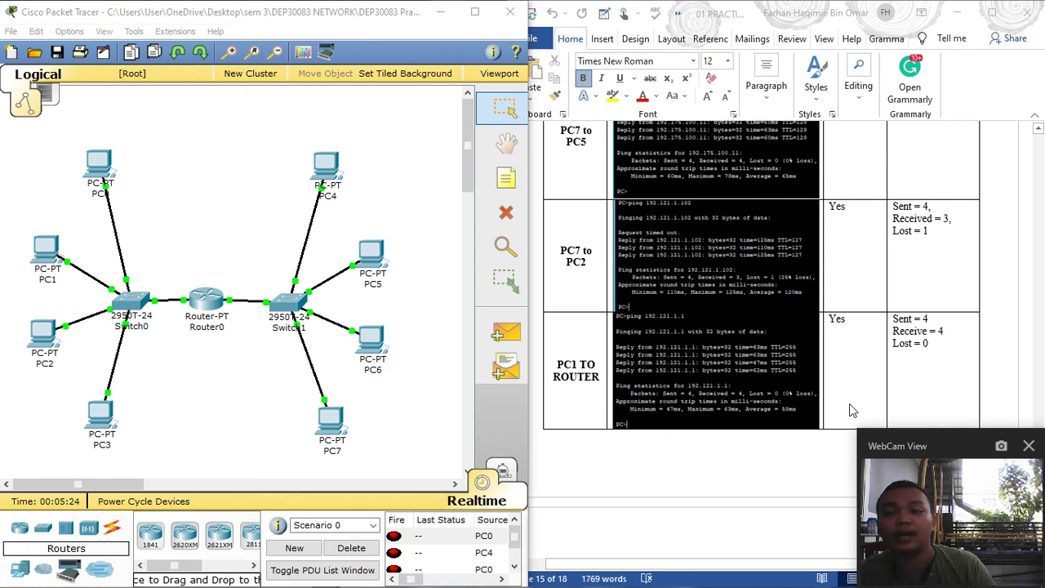
pyautogui.scroll(-5, 872, 323)
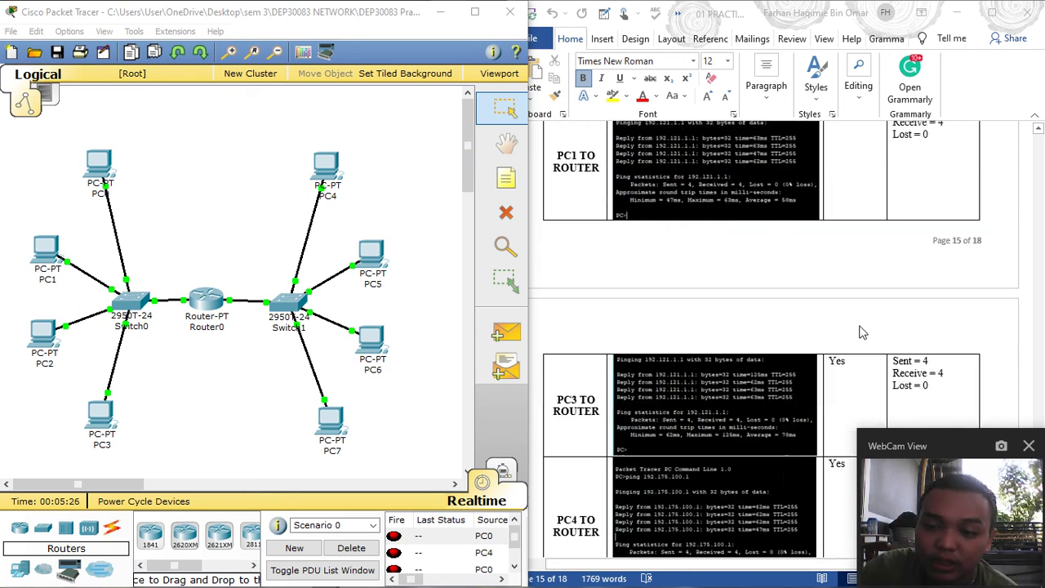
pyautogui.scroll(-2, 863, 332)
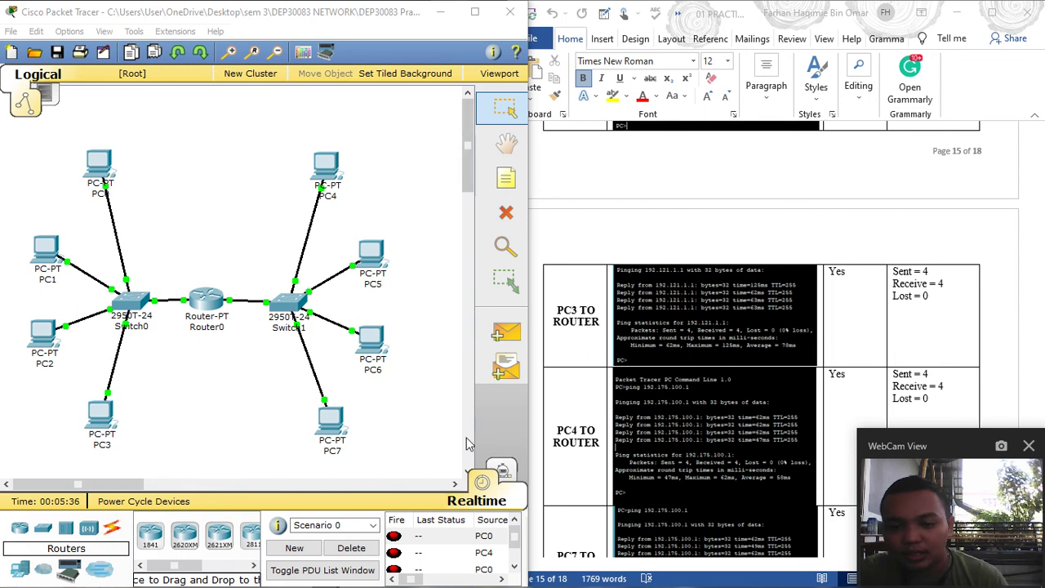
pyautogui.scroll(-2, 592, 449)
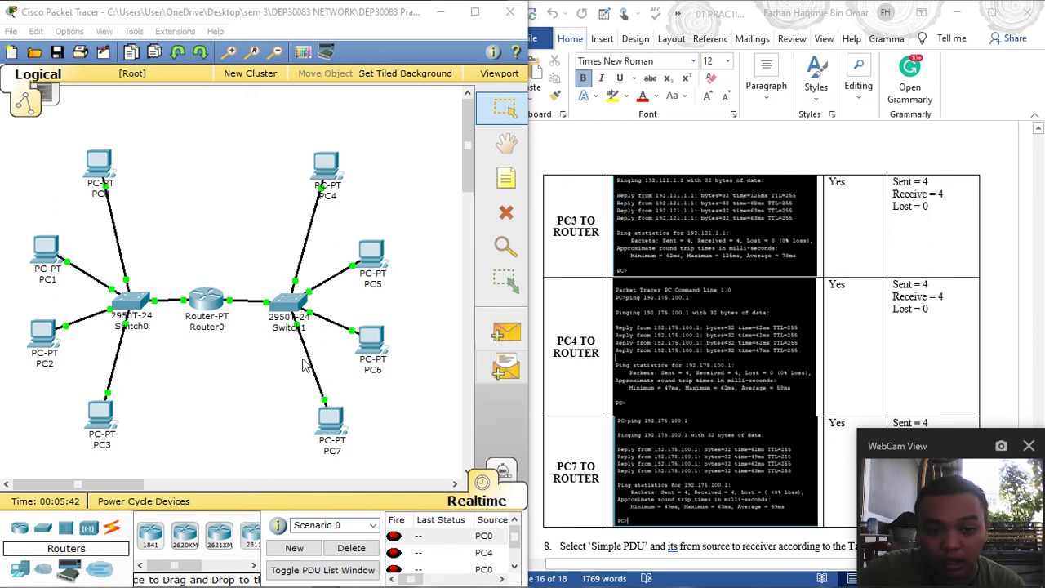
# Check the IP address of Router0's FastEthernet1/0 interface, and close the router window
pyautogui.click(213, 309)
pyautogui.click(229, 325)
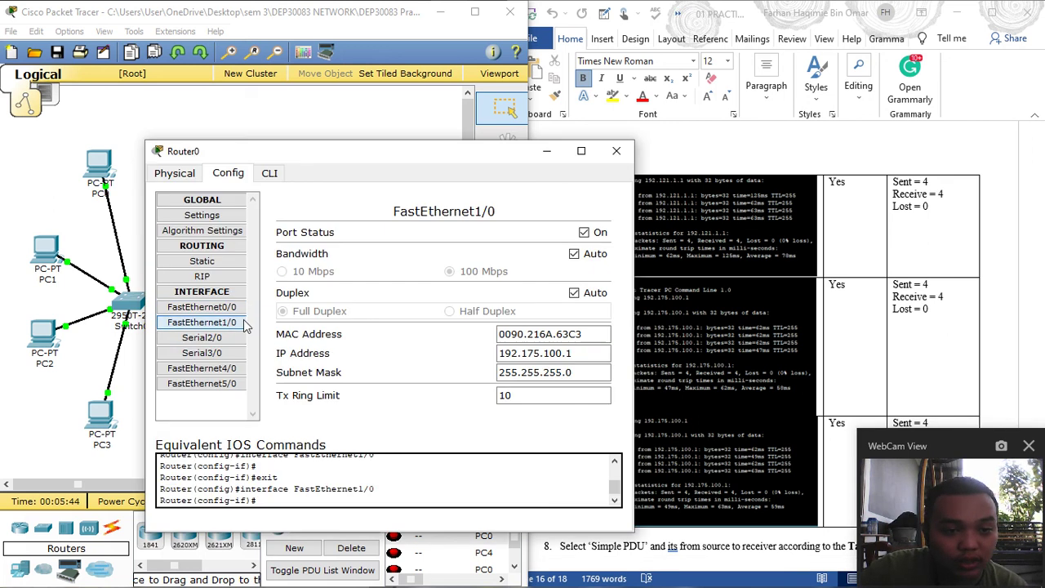
pyautogui.click(616, 150)
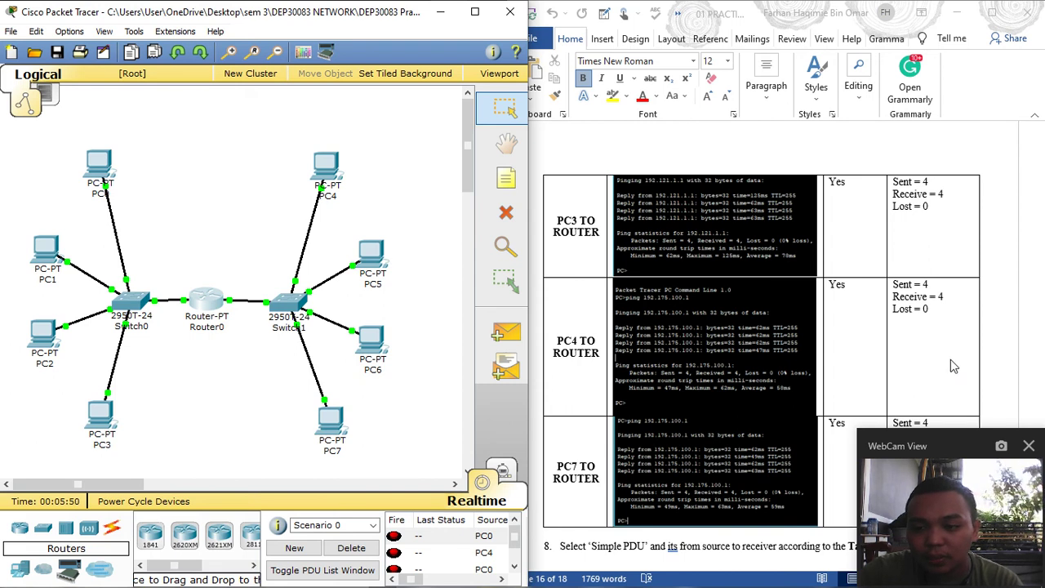
# Read the PC7 to router result, the Simple PDU task in item 8, and Table 4B's PC-0 to router entry
pyautogui.scroll(-2, 796, 380)
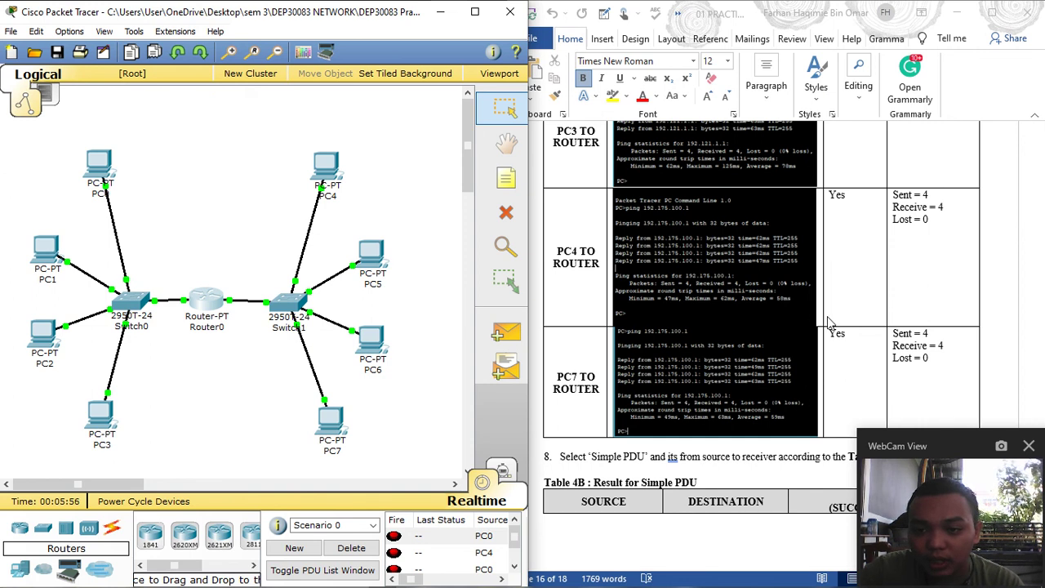
pyautogui.scroll(-3, 939, 305)
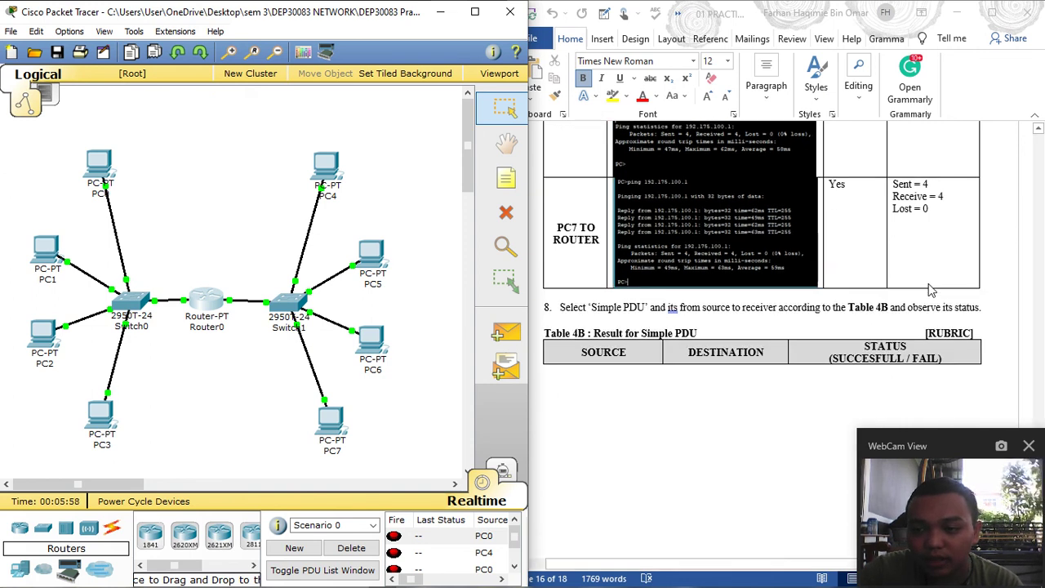
pyautogui.scroll(-10, 931, 222)
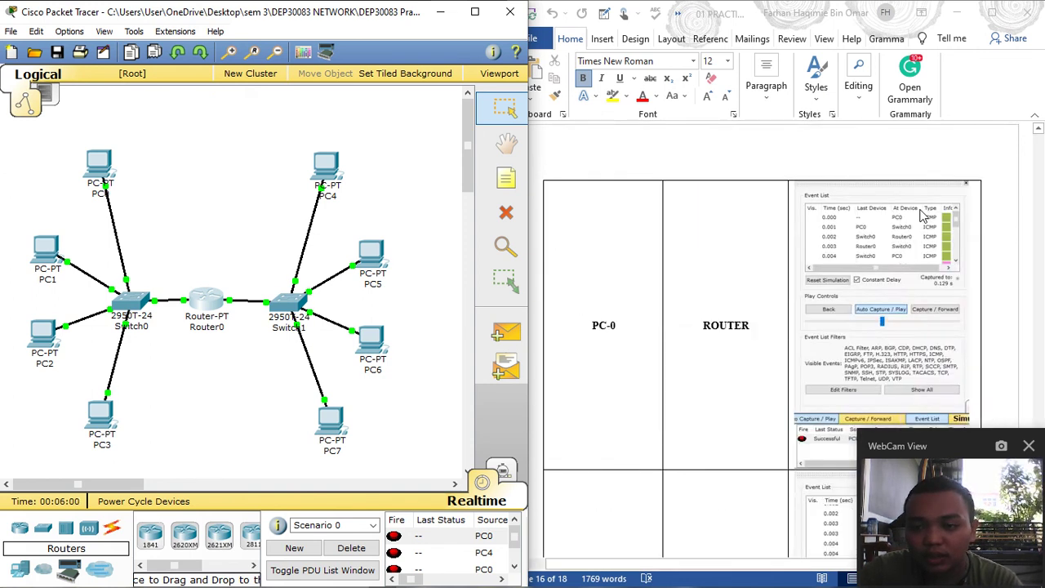
# Select the simple PDU tool for item 8's Table 4B task, and switch the network to Simulation mode
pyautogui.scroll(3, 922, 216)
pyautogui.scroll(-2, 914, 218)
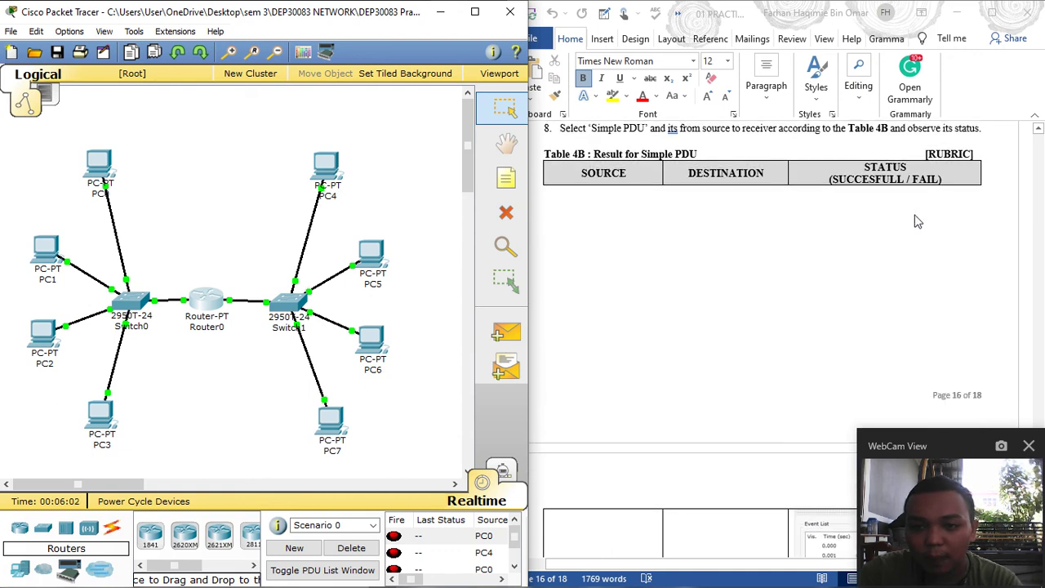
pyautogui.click(506, 336)
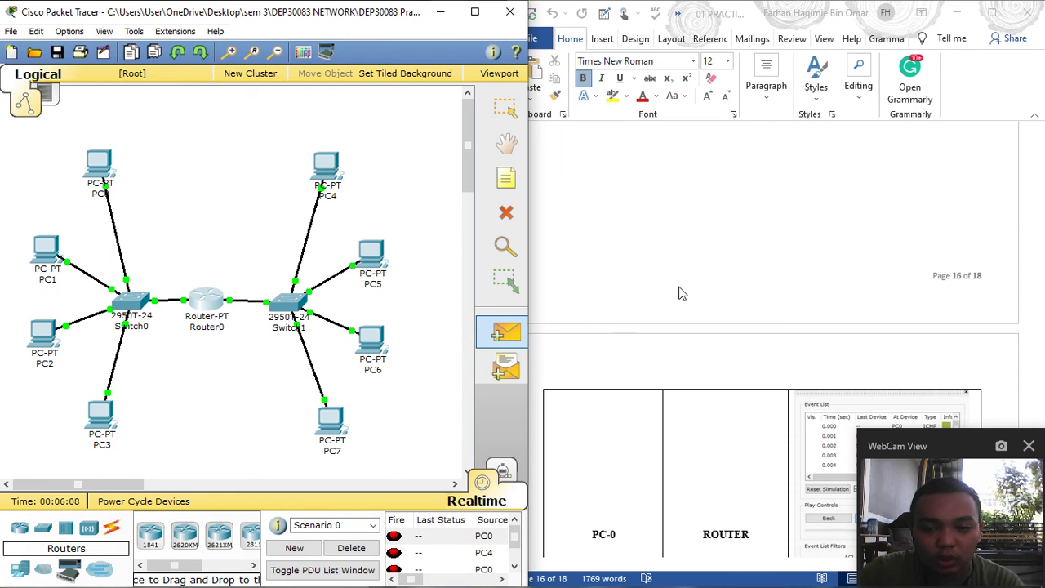
pyautogui.scroll(-5, 686, 293)
pyautogui.scroll(1, 687, 304)
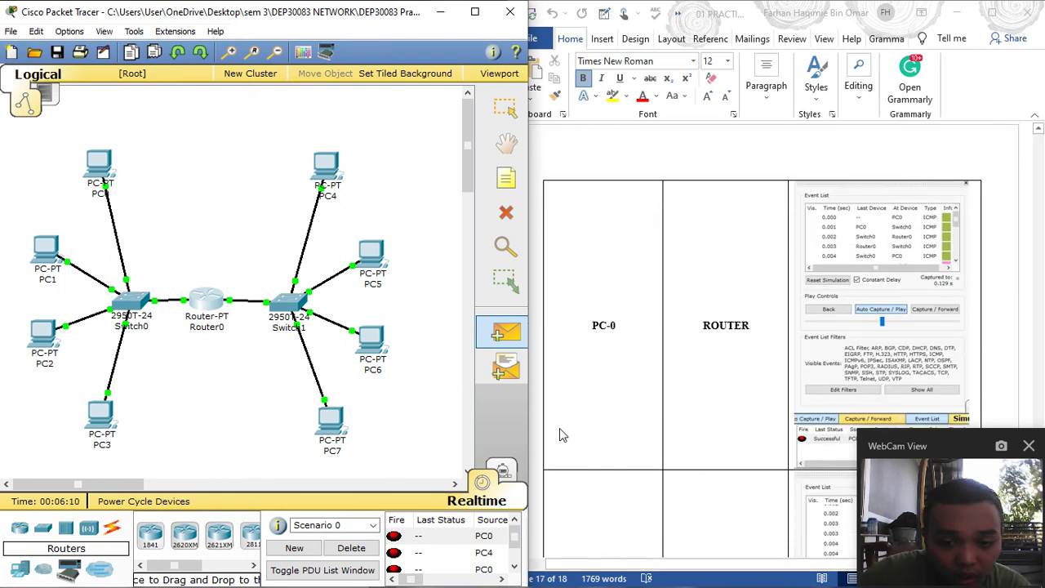
pyautogui.click(509, 493)
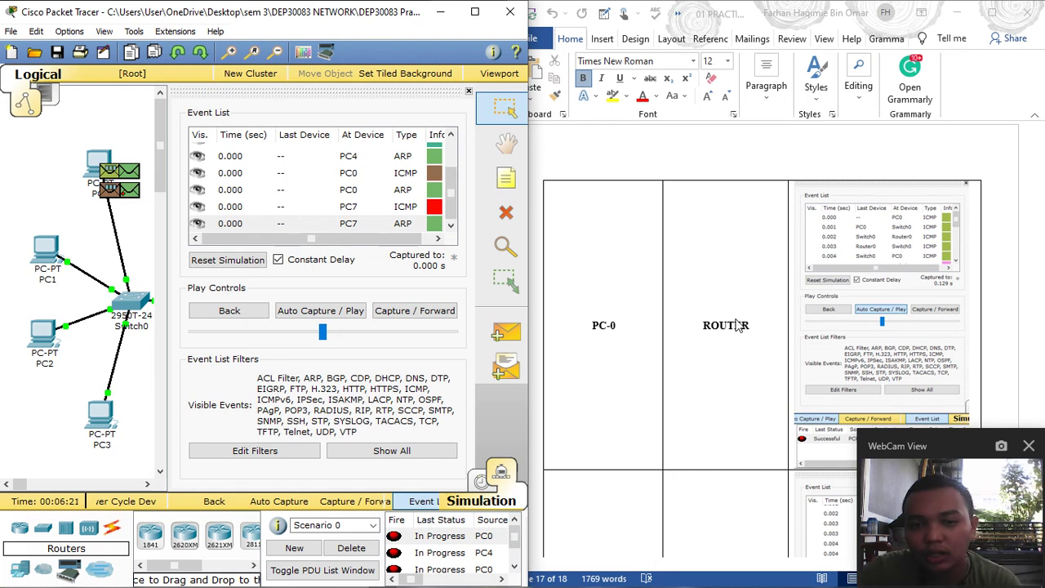
# Read Table 4B's remaining entries: PC-4 to router, PC 0 to PC 4, and PC 7 to PC 3
pyautogui.scroll(-5, 722, 396)
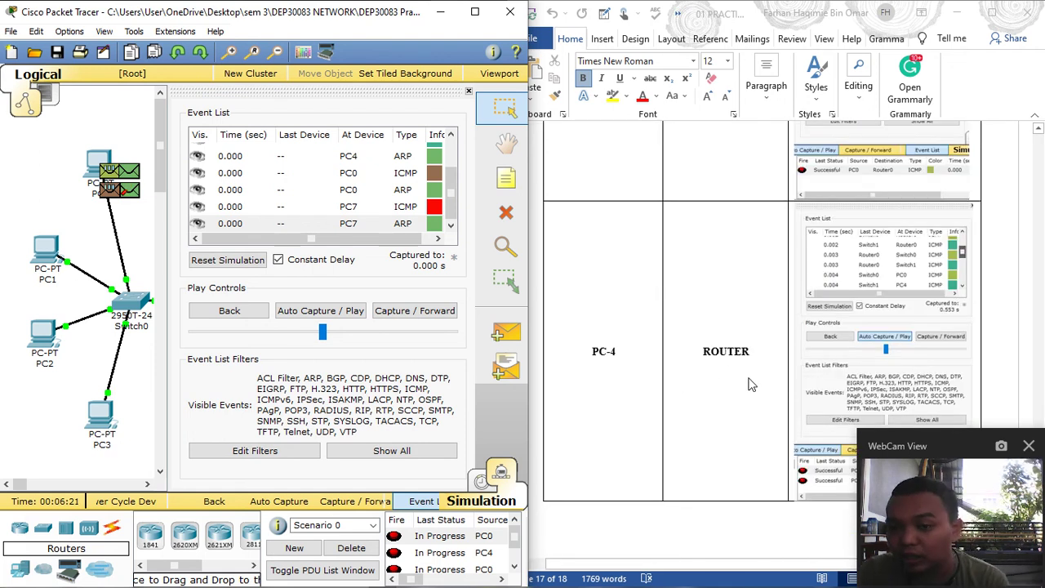
pyautogui.scroll(-5, 746, 382)
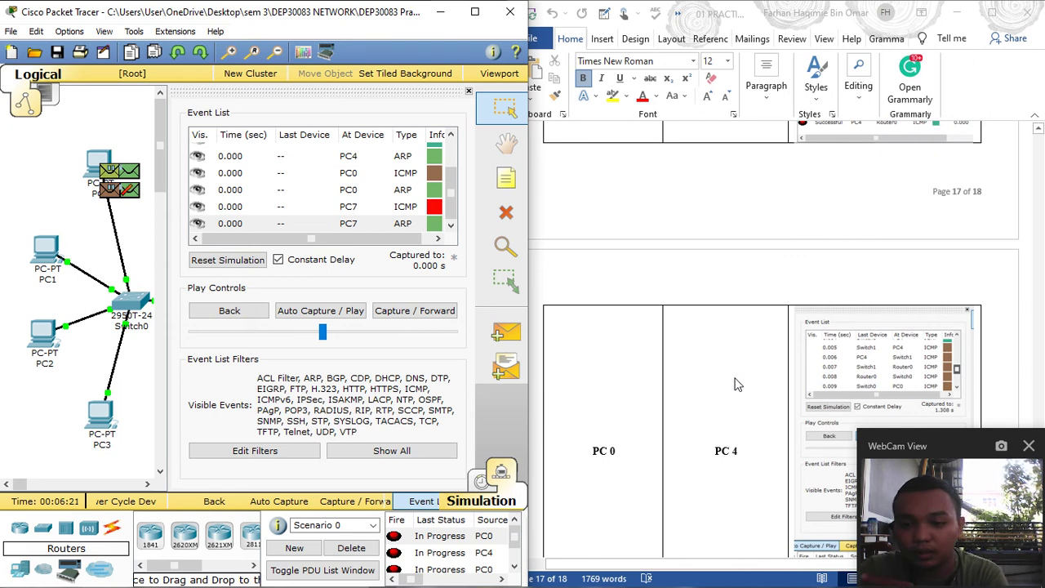
pyautogui.scroll(-4, 735, 384)
pyautogui.scroll(-3, 732, 388)
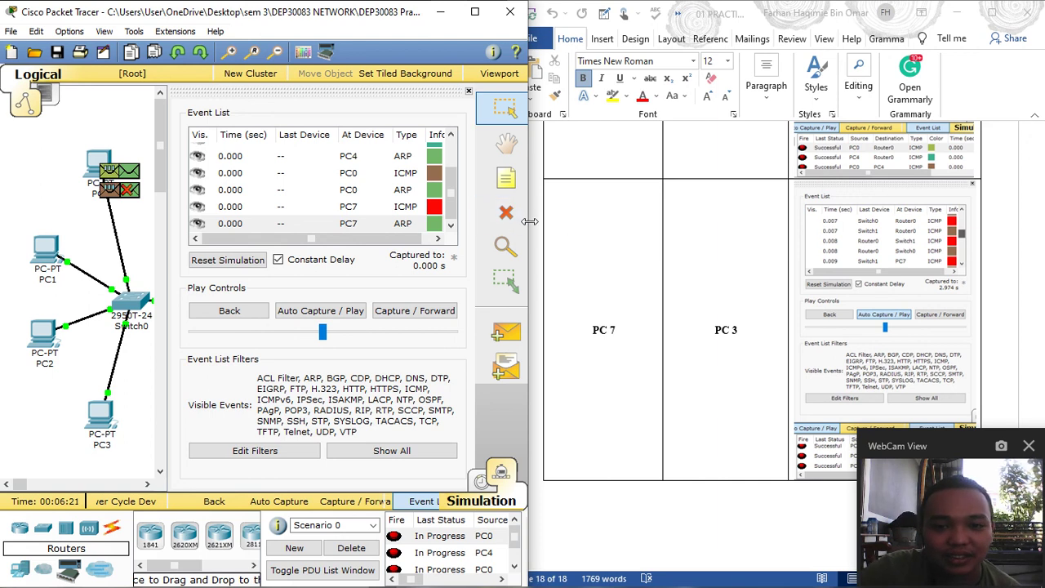
# Widen the Packet Tracer window and check the source and destination of each PDU in Scenario 0
pyautogui.moveTo(528, 245); pyautogui.dragTo(757, 241)
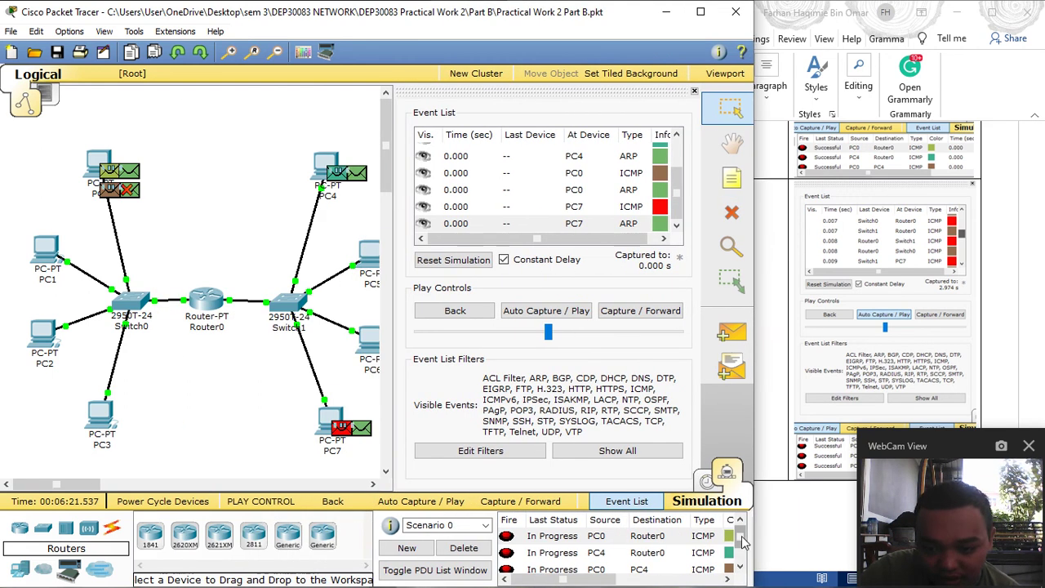
pyautogui.scroll(-2, 739, 546)
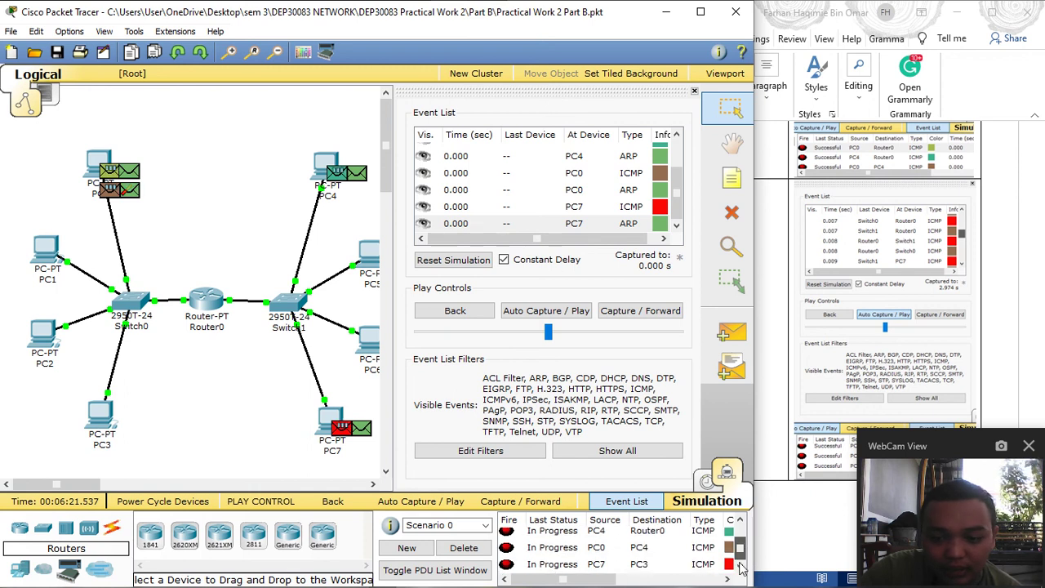
pyautogui.click(740, 521)
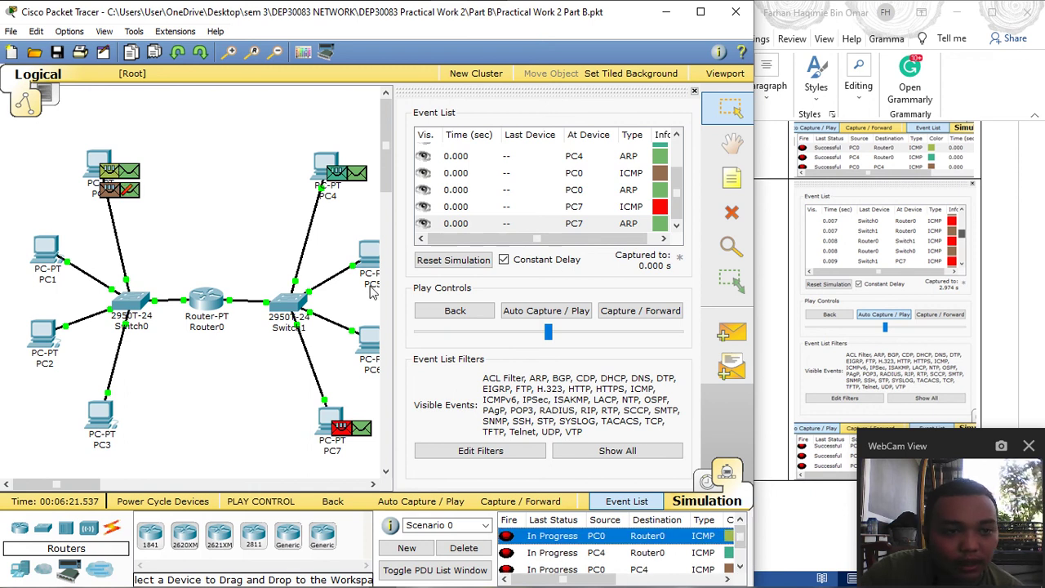
# Run the simulation with Auto Capture / Play, check the PC0 and PC4 address details, and examine the PDU statuses
pyautogui.click(560, 311)
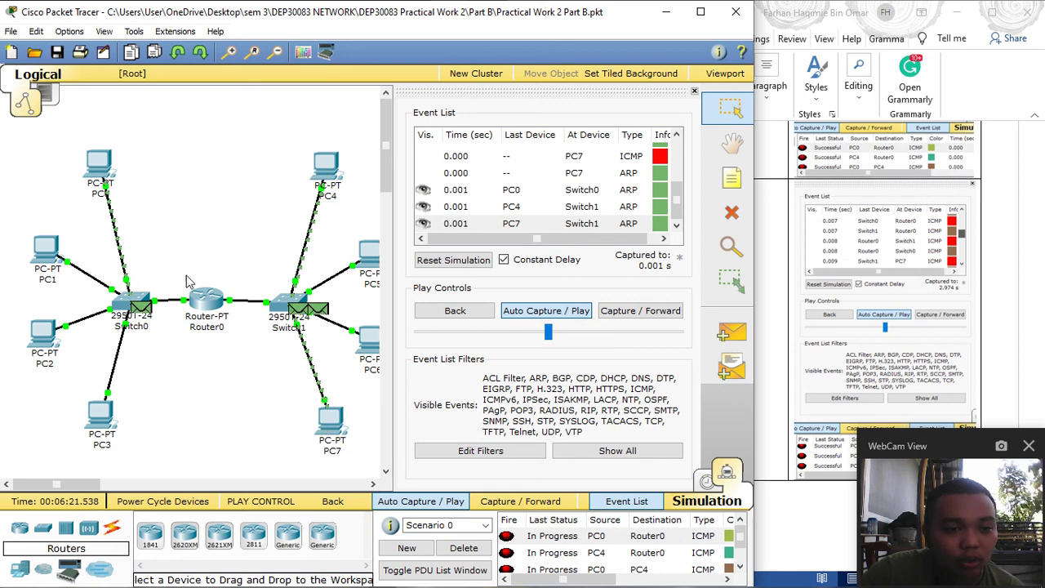
pyautogui.moveTo(107, 176)
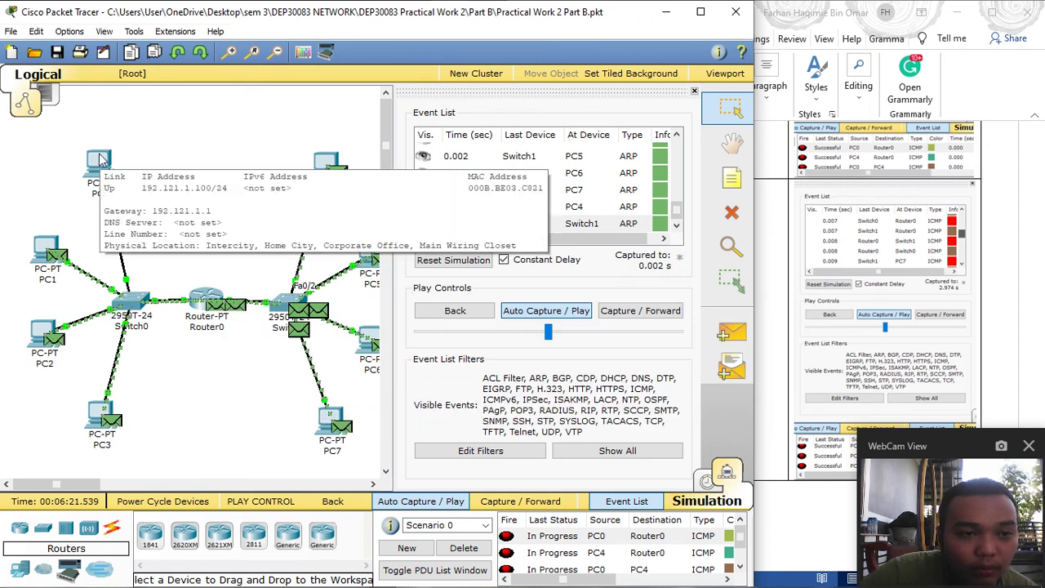
pyautogui.moveTo(192, 287)
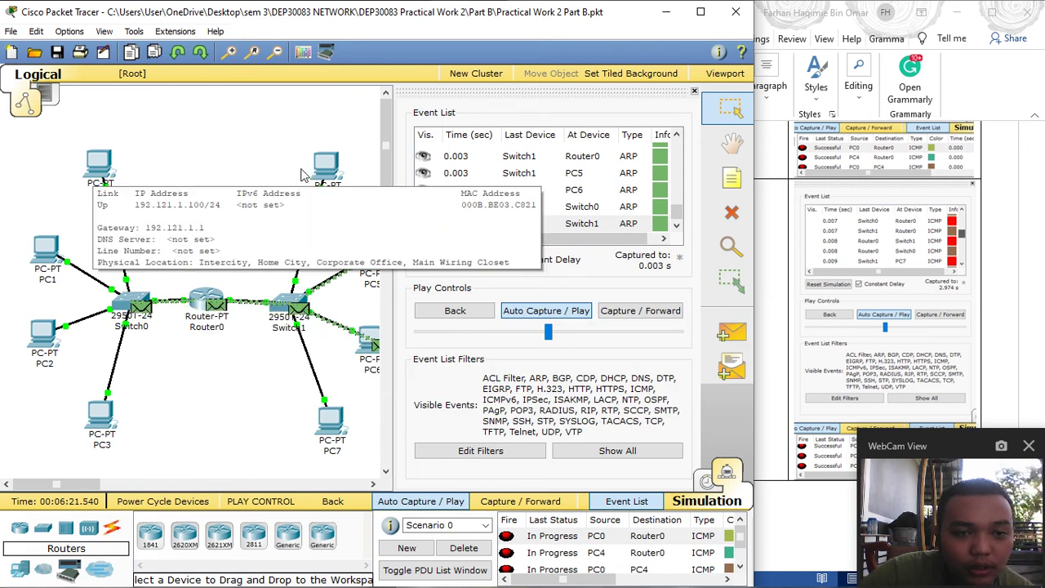
pyautogui.moveTo(335, 175)
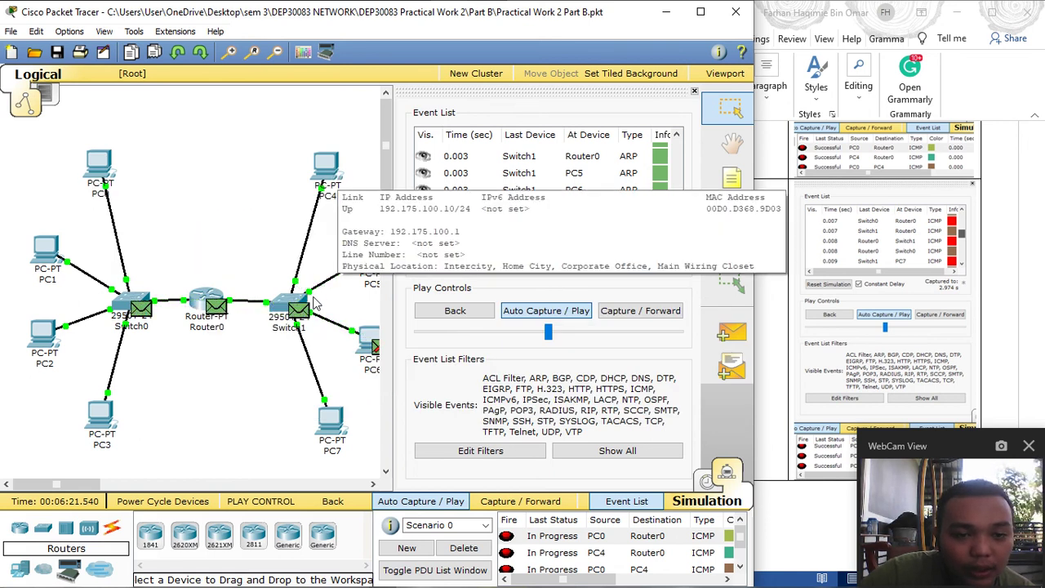
pyautogui.moveTo(208, 311)
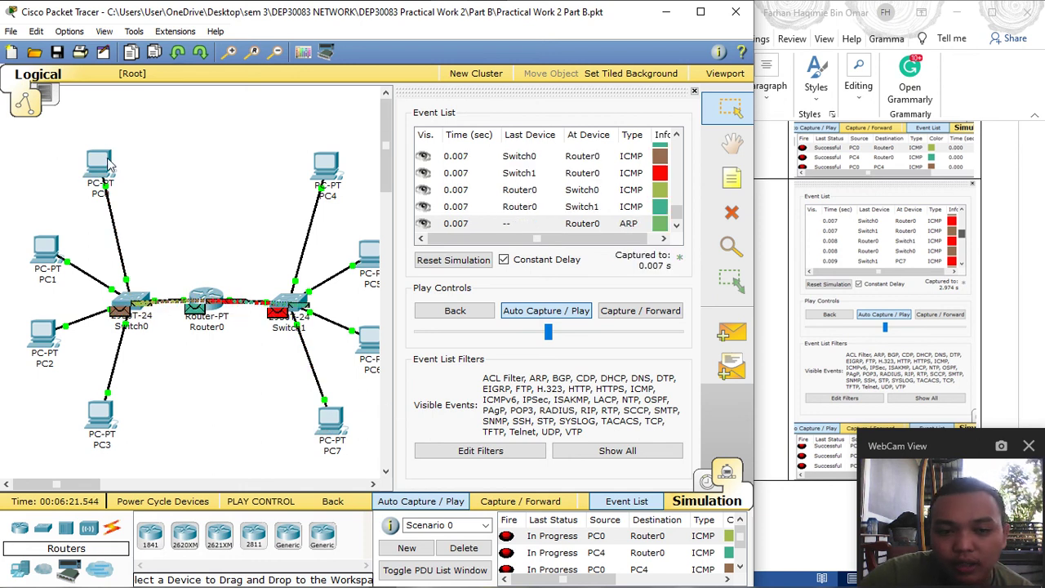
pyautogui.click(613, 545)
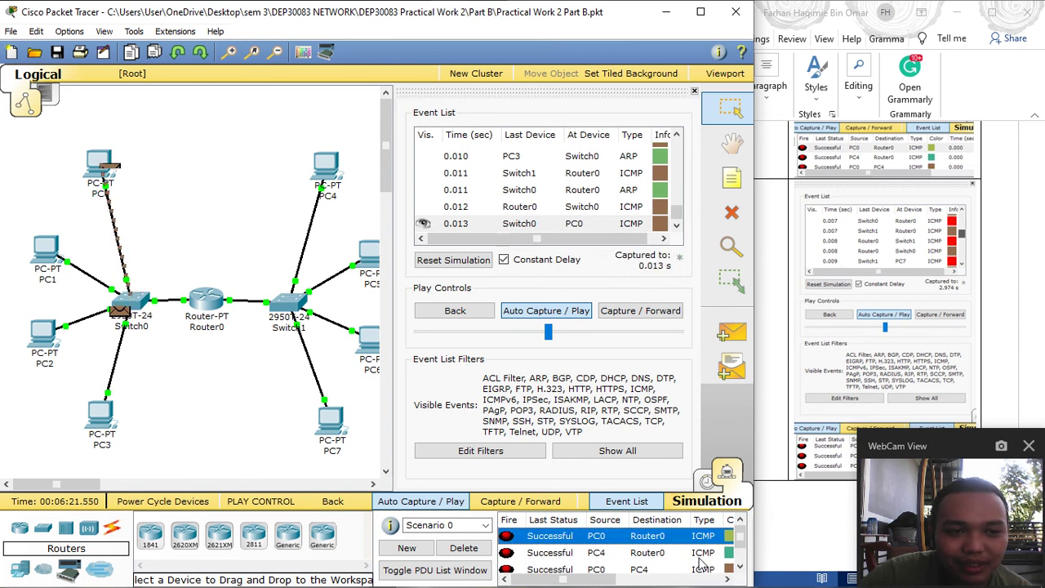
pyautogui.scroll(-1, 699, 563)
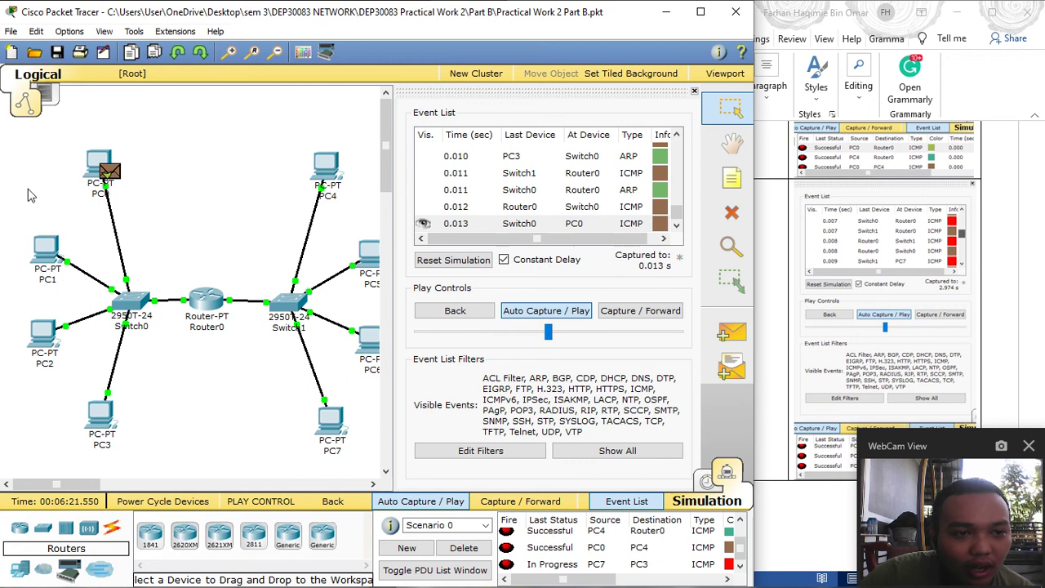
pyautogui.click(575, 322)
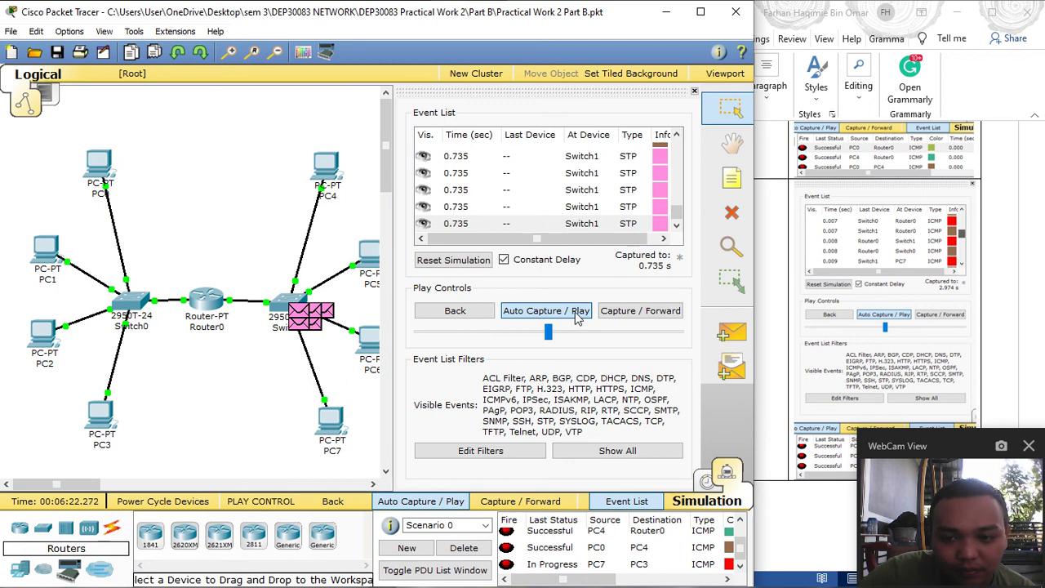
# Restart the simulation at a faster play speed, auto-capture all four PDUs, and return to Realtime mode
pyautogui.click(707, 484)
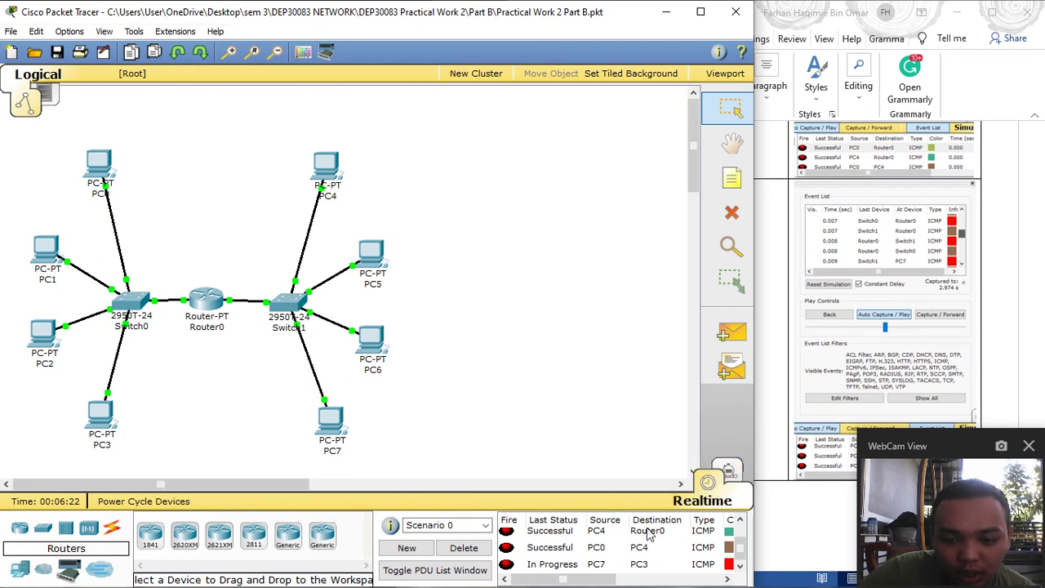
pyautogui.click(730, 474)
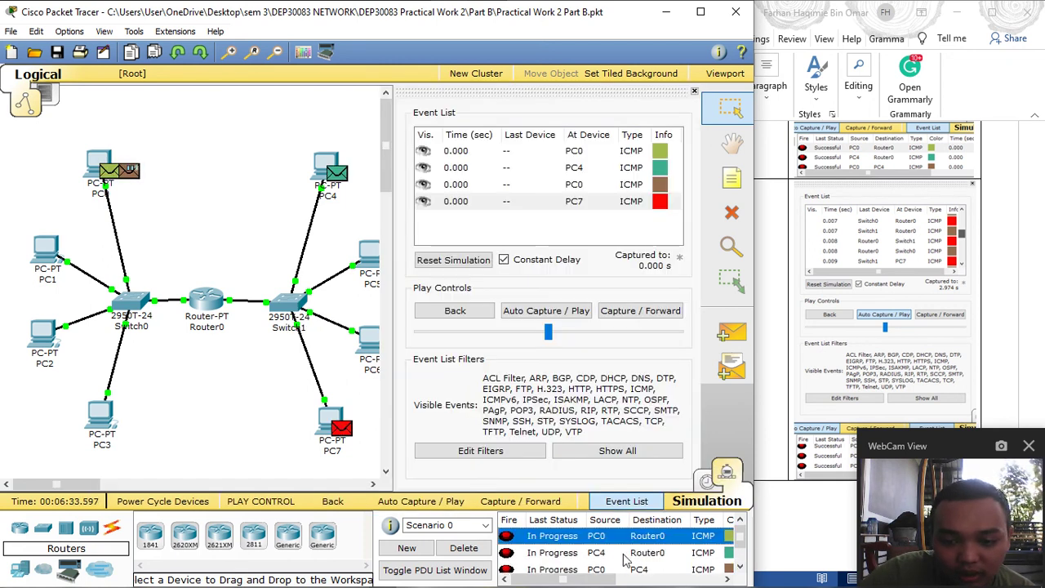
pyautogui.click(612, 333)
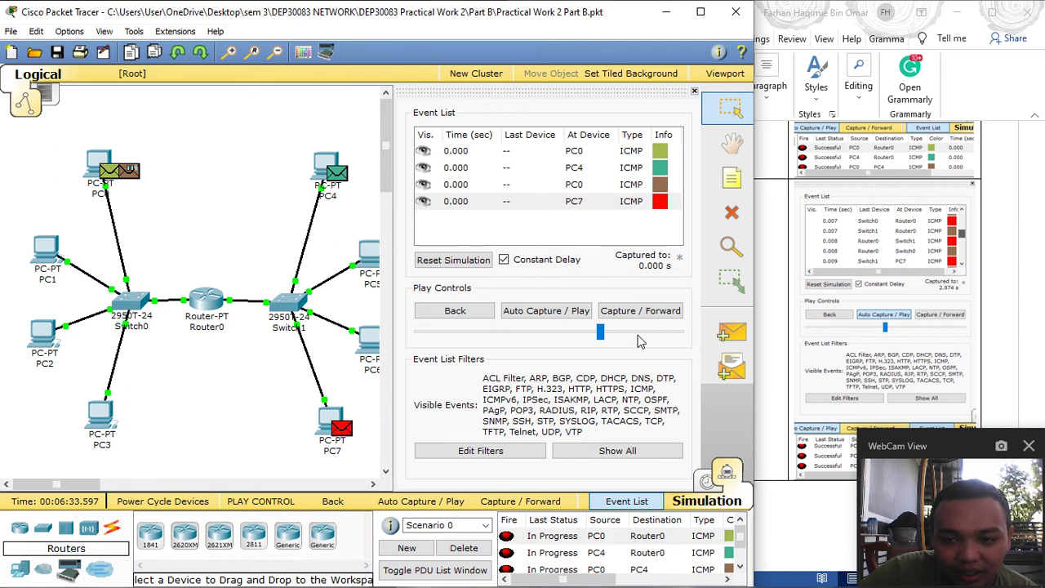
pyautogui.click(584, 317)
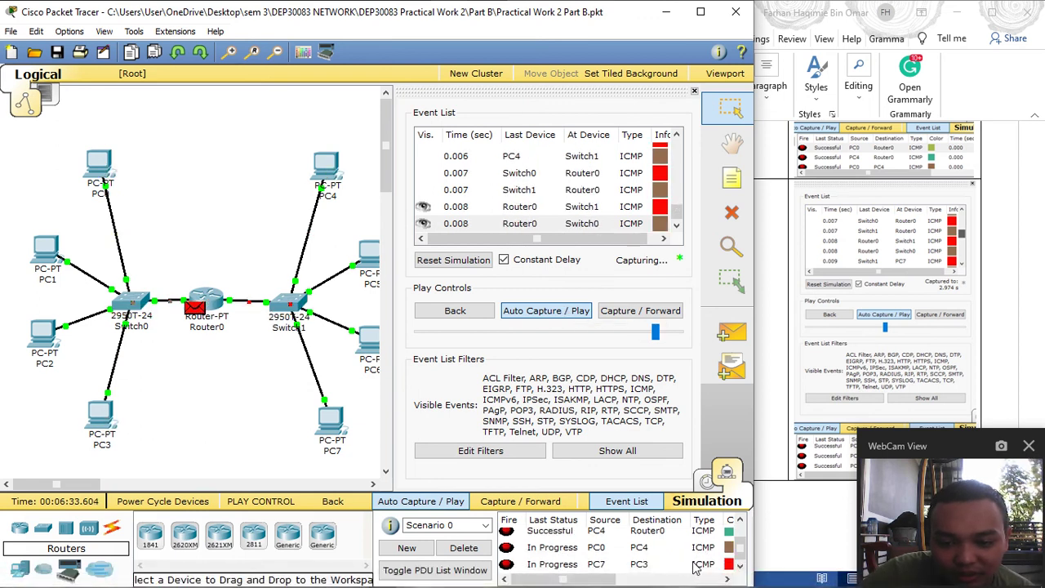
pyautogui.scroll(-1, 692, 564)
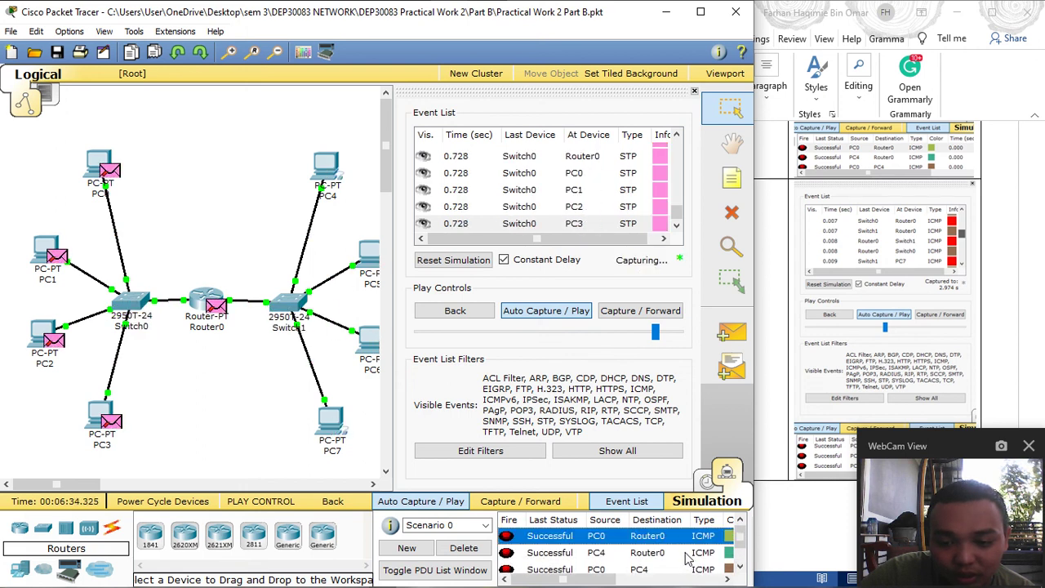
pyautogui.click(707, 483)
pyautogui.scroll(-1, 671, 555)
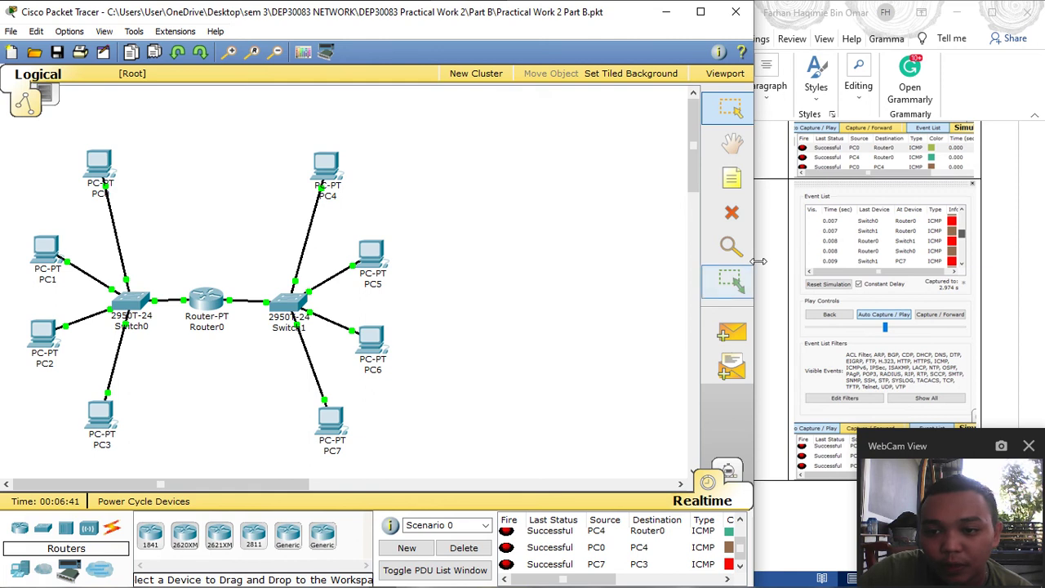
# Resize the Packet Tracer window to compare Table 4B's PC 0 to PC 4 entry with the Scenario 0 PDU list
pyautogui.moveTo(758, 260); pyautogui.dragTo(504, 252)
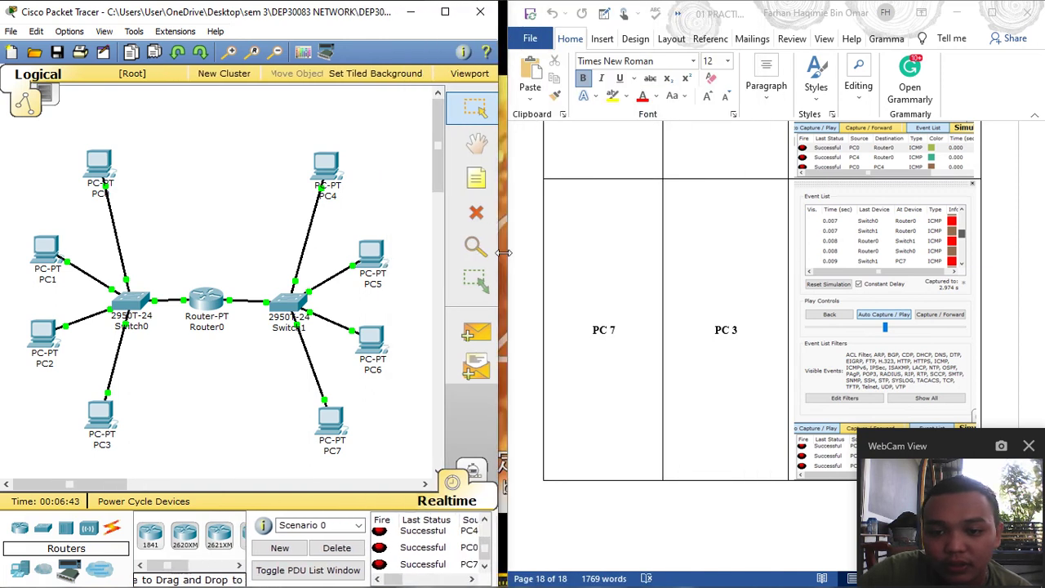
pyautogui.scroll(5, 886, 316)
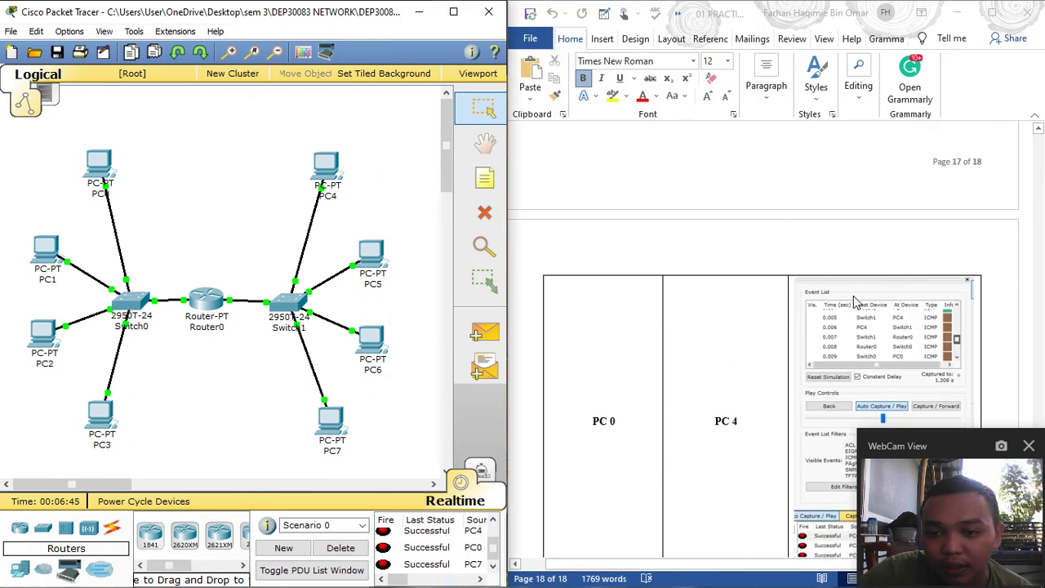
pyautogui.scroll(-2, 677, 413)
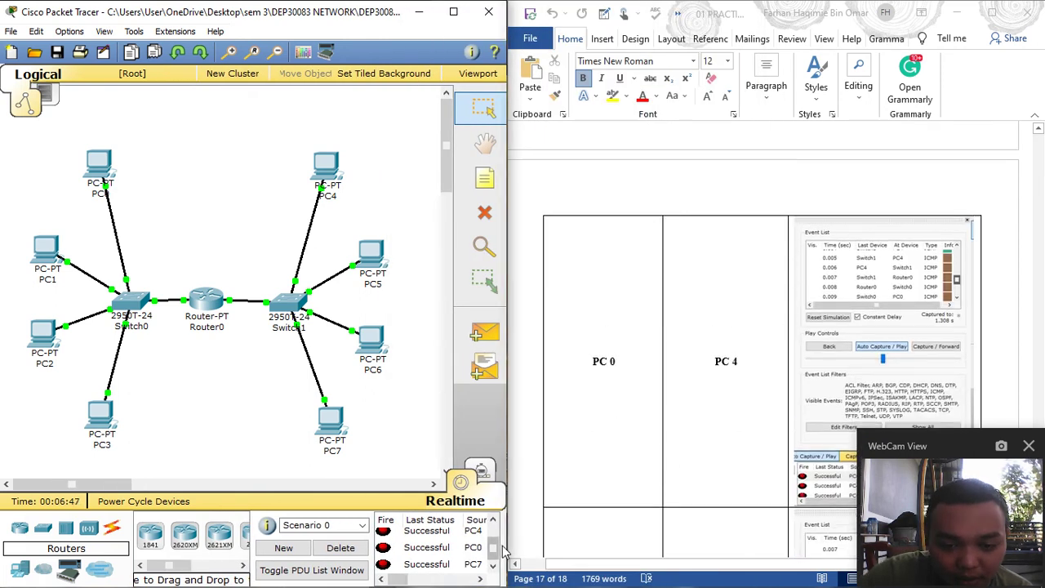
pyautogui.moveTo(506, 551); pyautogui.dragTo(737, 530)
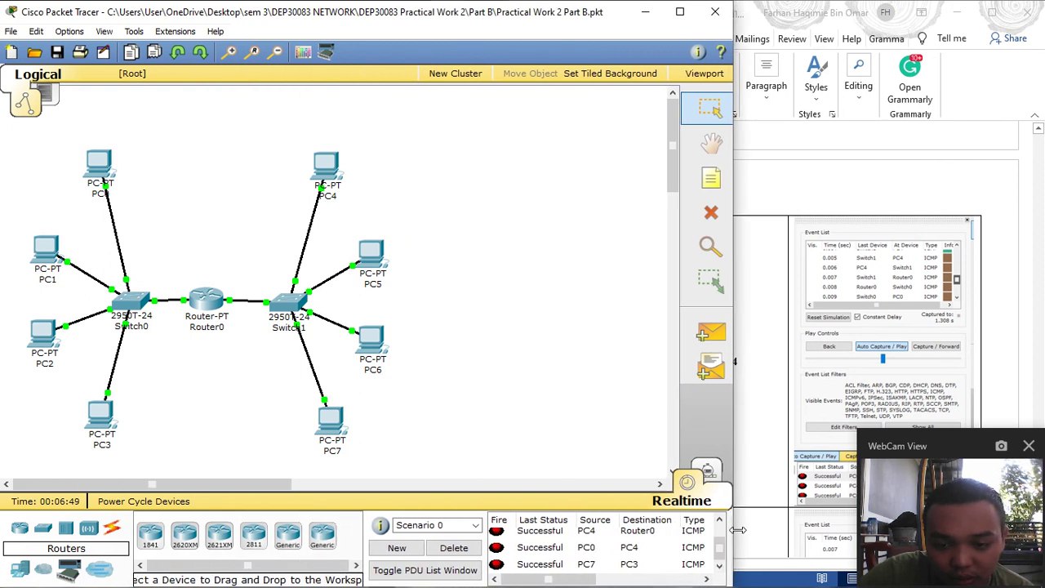
pyautogui.scroll(1, 653, 555)
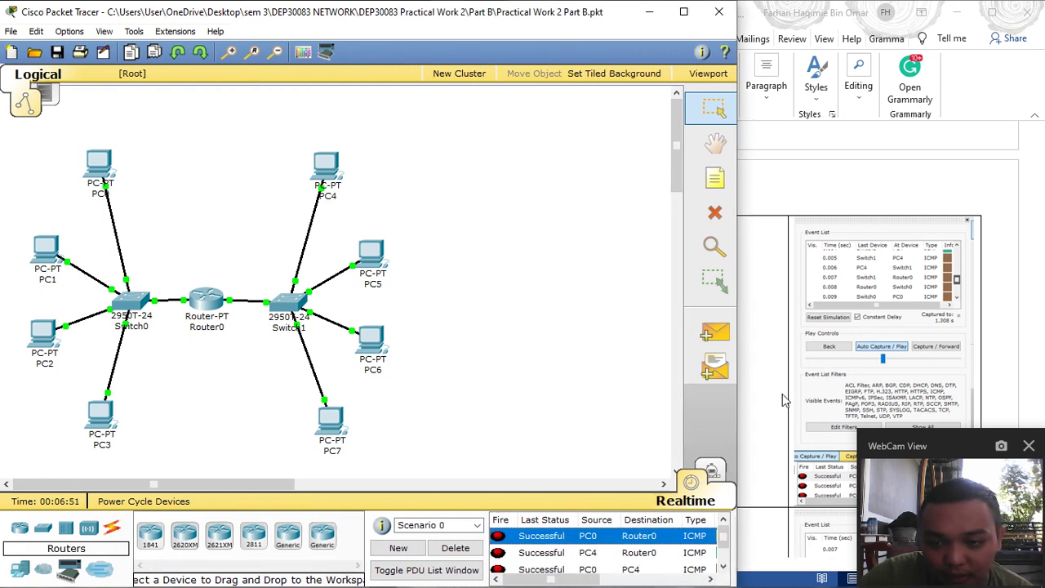
# Switch to Word and read the status screenshots in Table 4B for PC-0 to router, PC-4 to router, and PC 0 to PC 4
pyautogui.scroll(5, 869, 262)
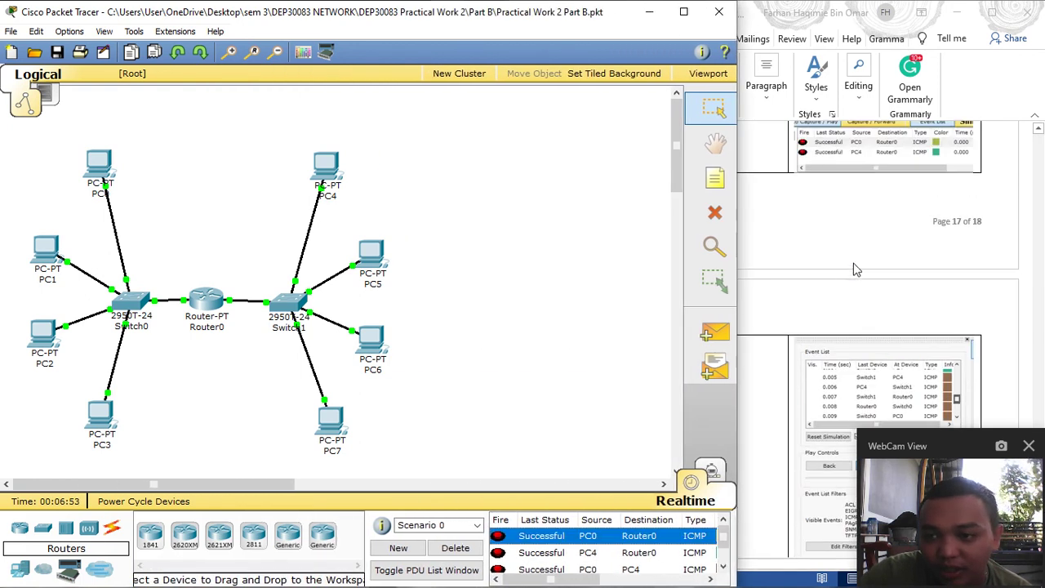
pyautogui.scroll(3, 868, 249)
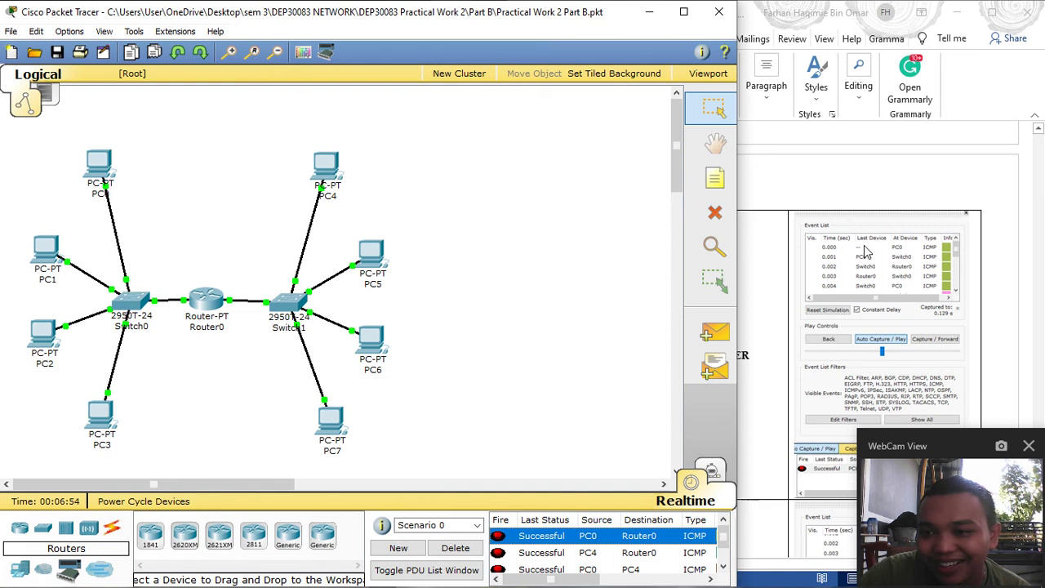
pyautogui.click(773, 377)
pyautogui.click(452, 405)
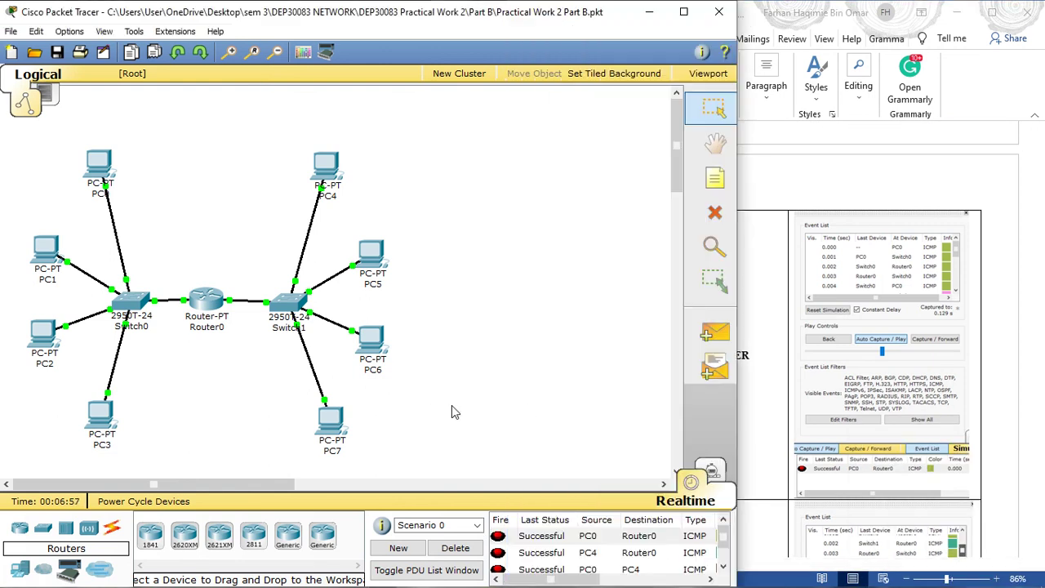
pyautogui.click(766, 304)
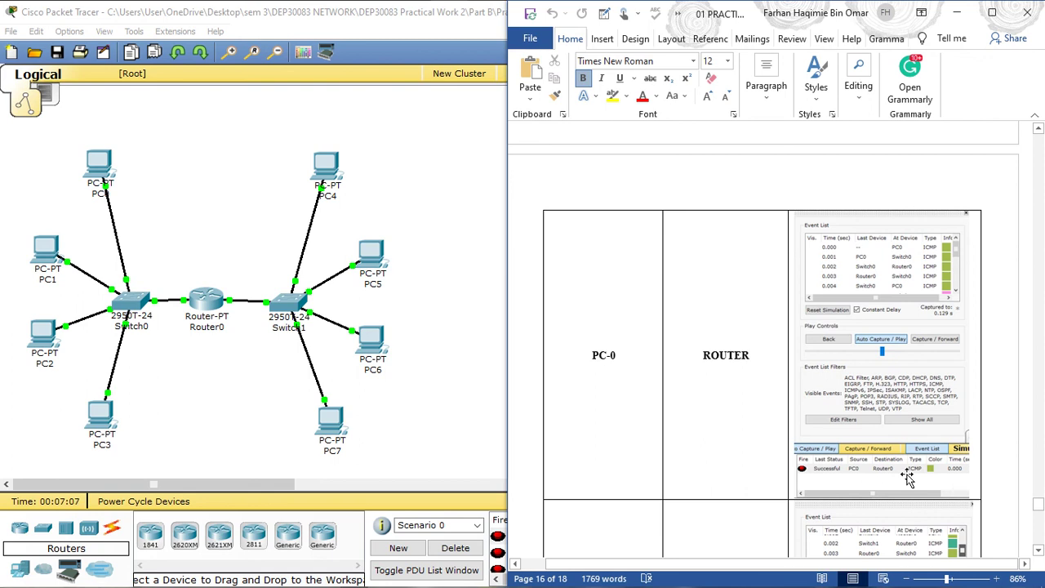
pyautogui.scroll(-5, 906, 478)
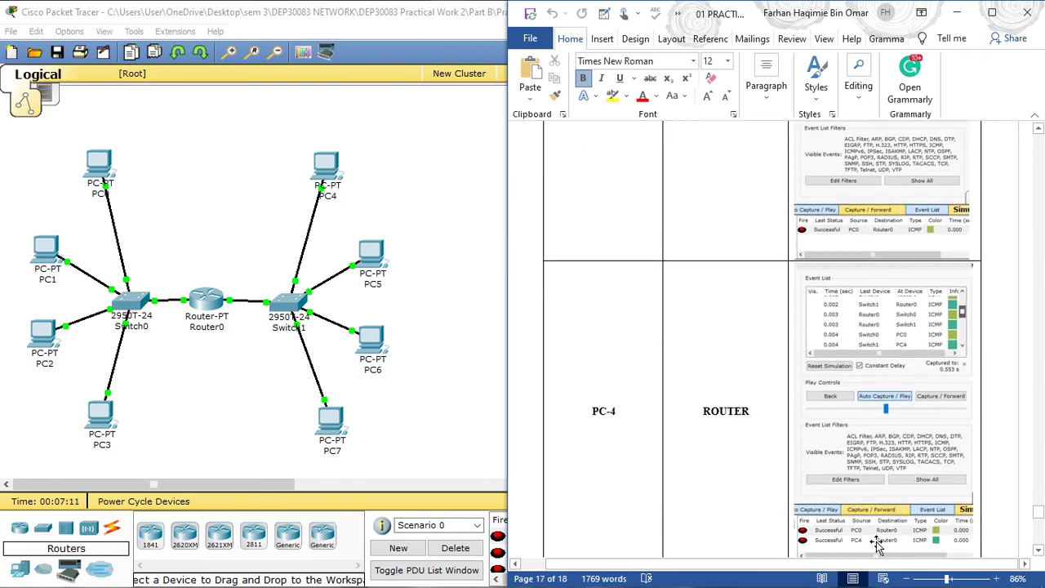
pyautogui.scroll(-10, 878, 545)
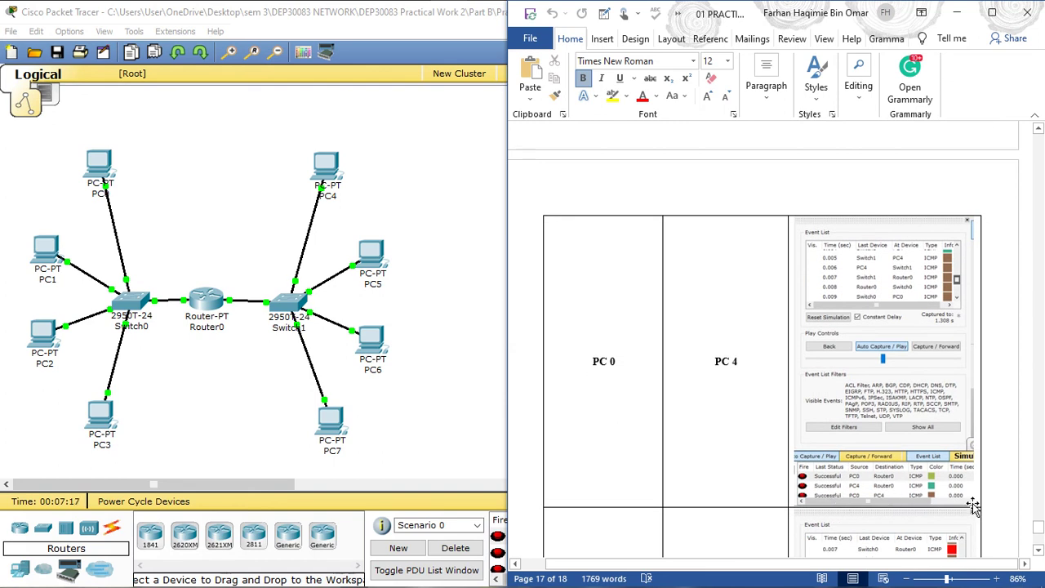
# Read Table 4B's final status screenshot for PC 7 to PC 3 and look back at the PC 0 to PC 4 entry
pyautogui.scroll(-5, 921, 496)
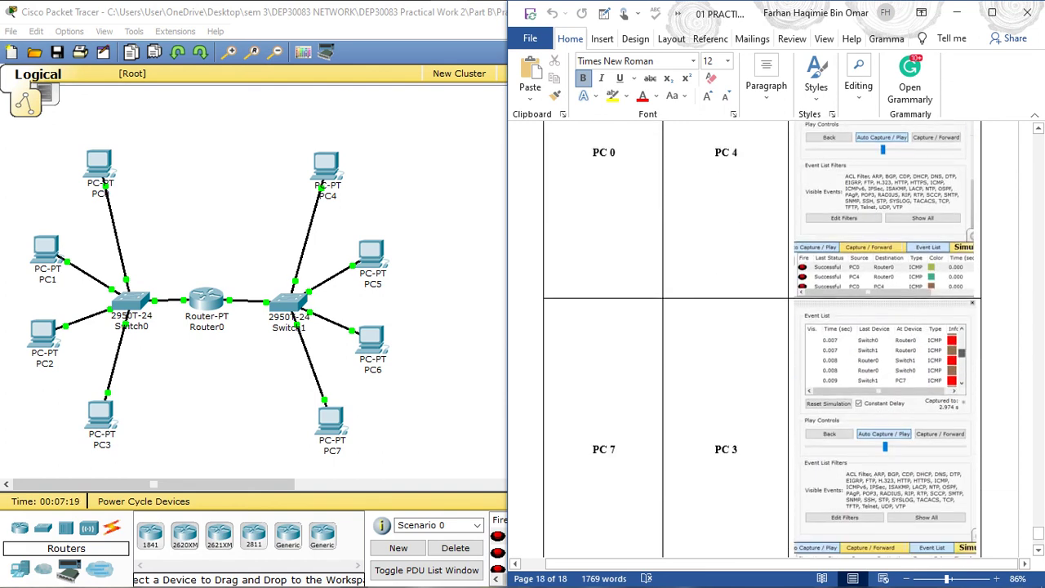
pyautogui.scroll(-2, 824, 490)
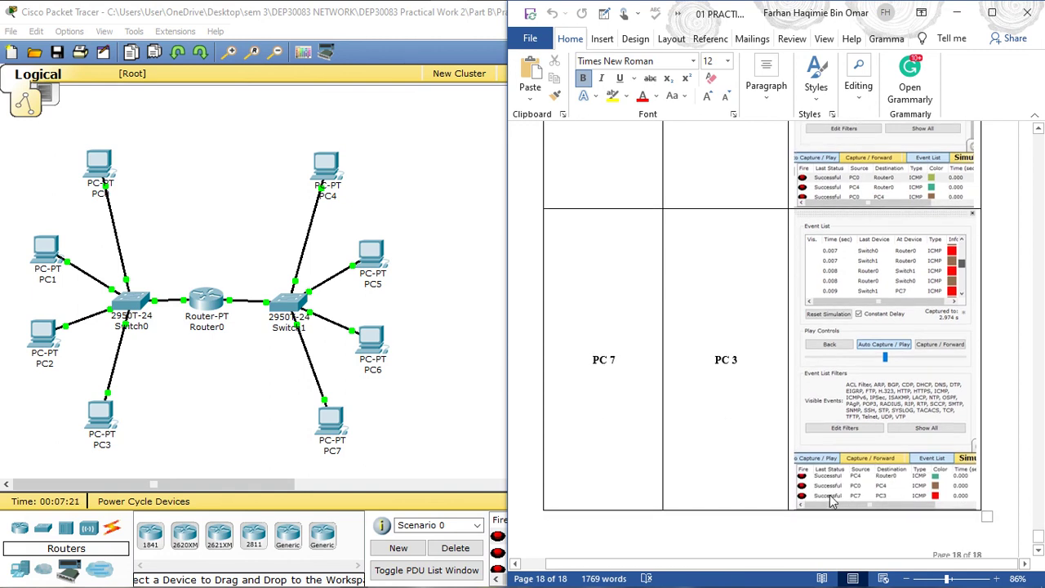
pyautogui.scroll(-1, 895, 401)
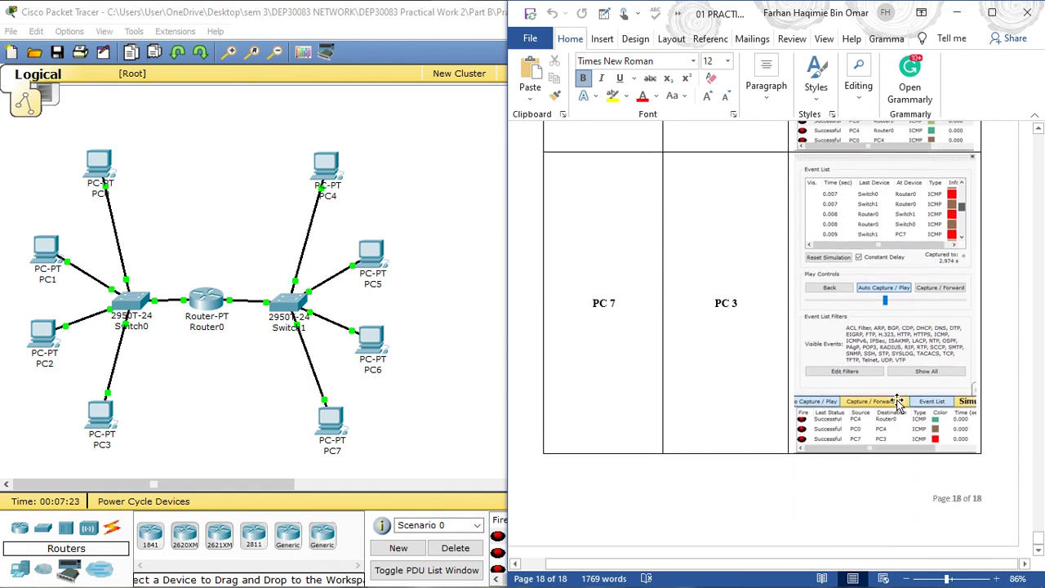
pyautogui.scroll(4, 952, 490)
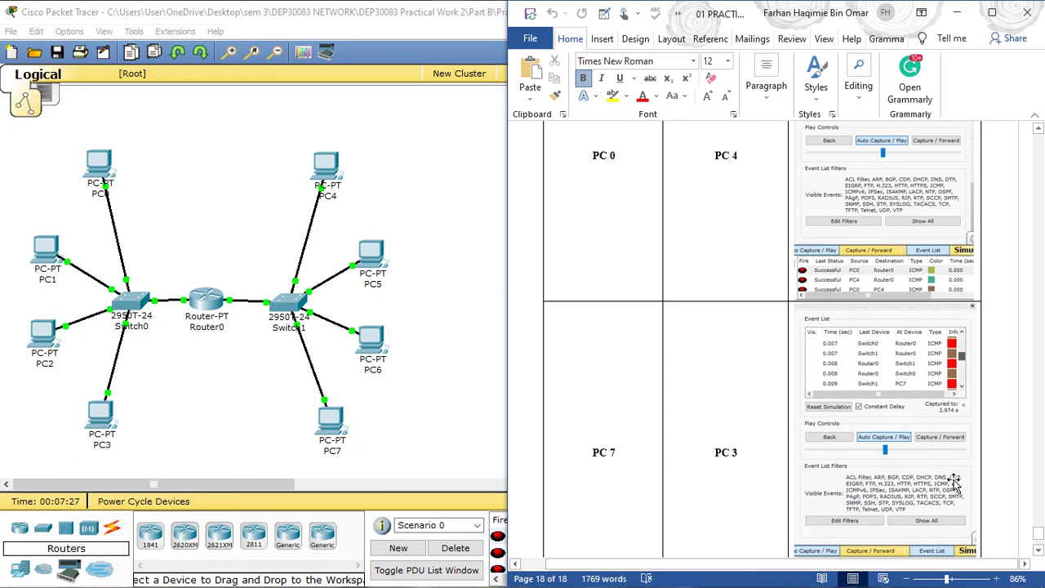
pyautogui.scroll(4, 849, 464)
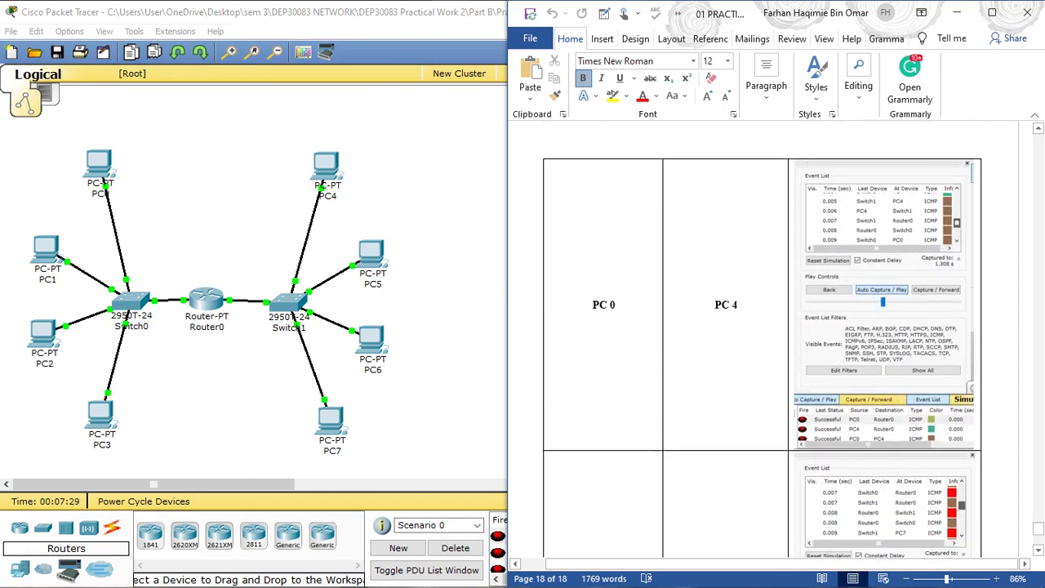
# Switch to Packet Tracer, exit it without saving the changes, and minimize the Word lab sheet to clear the desktop
pyautogui.hotkey('alt', 'Tab')
pyautogui.click(718, 11)
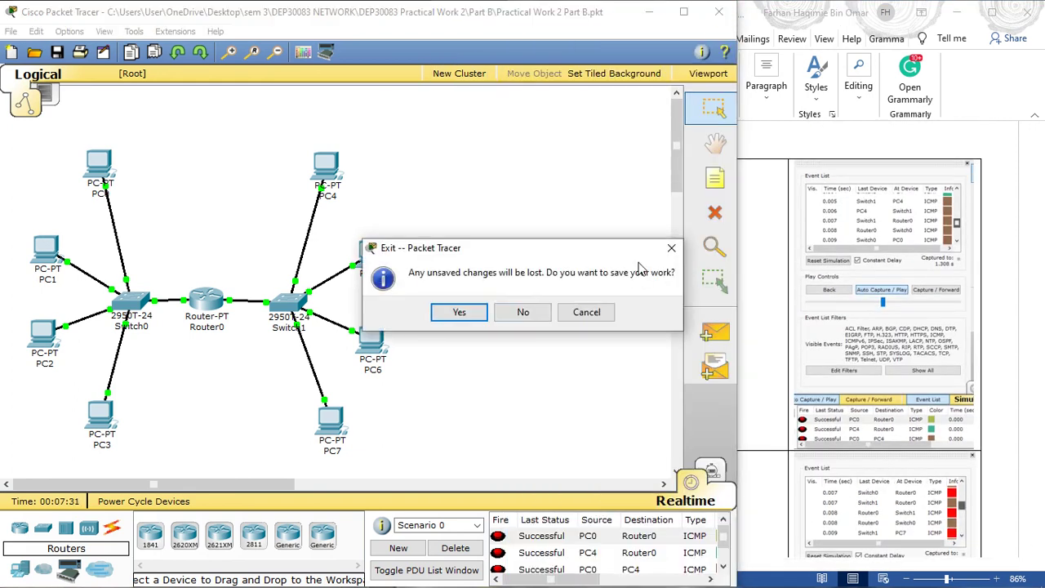
pyautogui.click(538, 314)
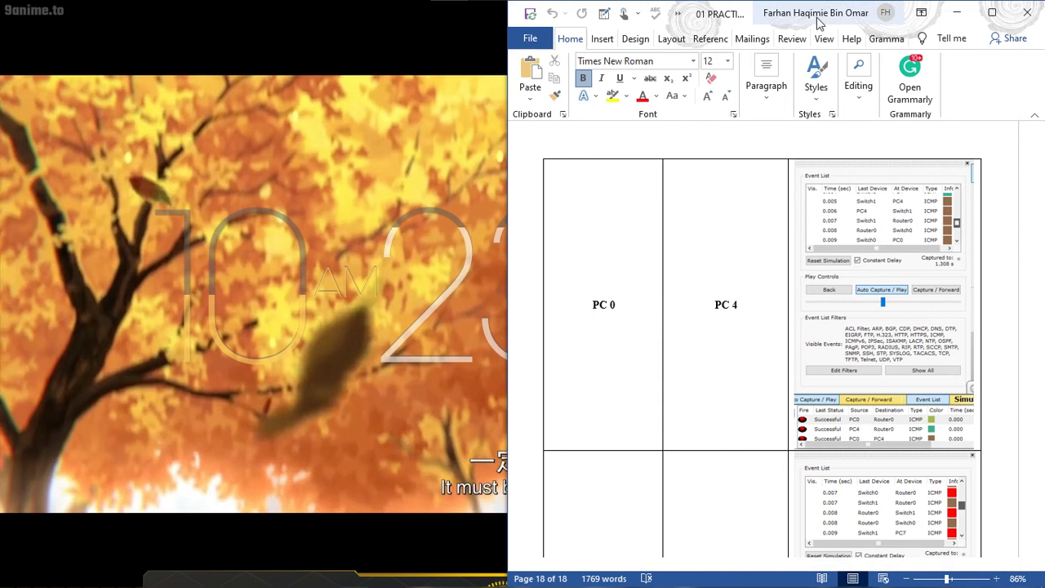
pyautogui.moveTo(808, 22); pyautogui.dragTo(537, 21)
pyautogui.click(676, 12)
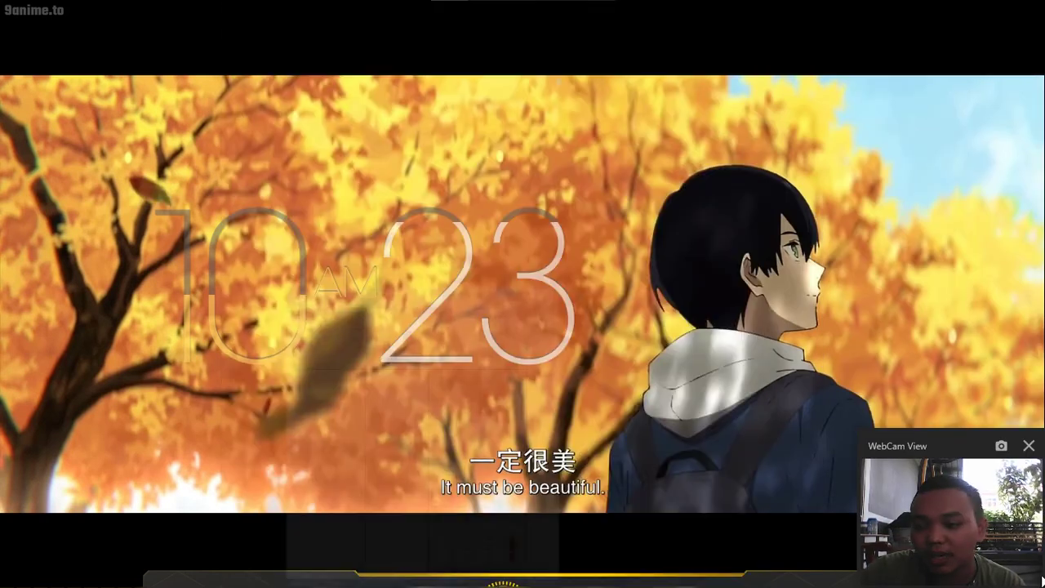
pyautogui.moveTo(961, 476); pyautogui.dragTo(720, 247)
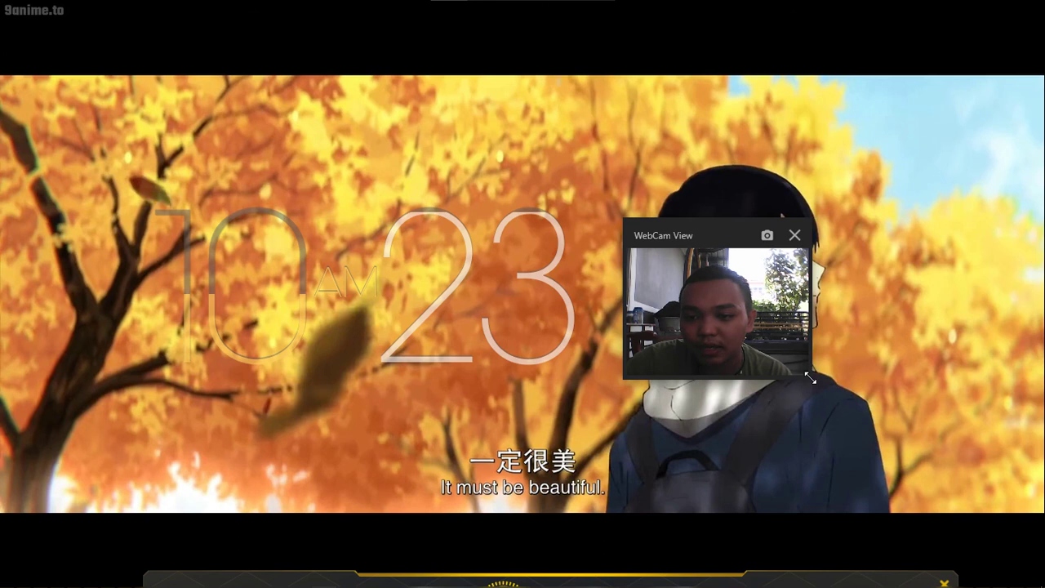
pyautogui.moveTo(811, 378); pyautogui.dragTo(1030, 585)
pyautogui.moveTo(702, 387); pyautogui.dragTo(702, 177)
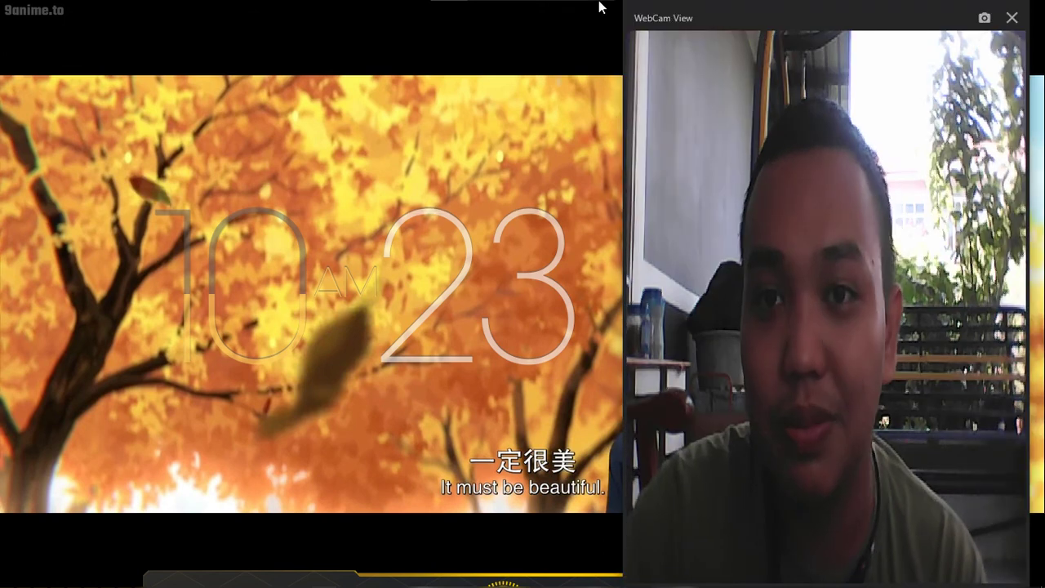
pyautogui.moveTo(626, 135); pyautogui.dragTo(360, 132)
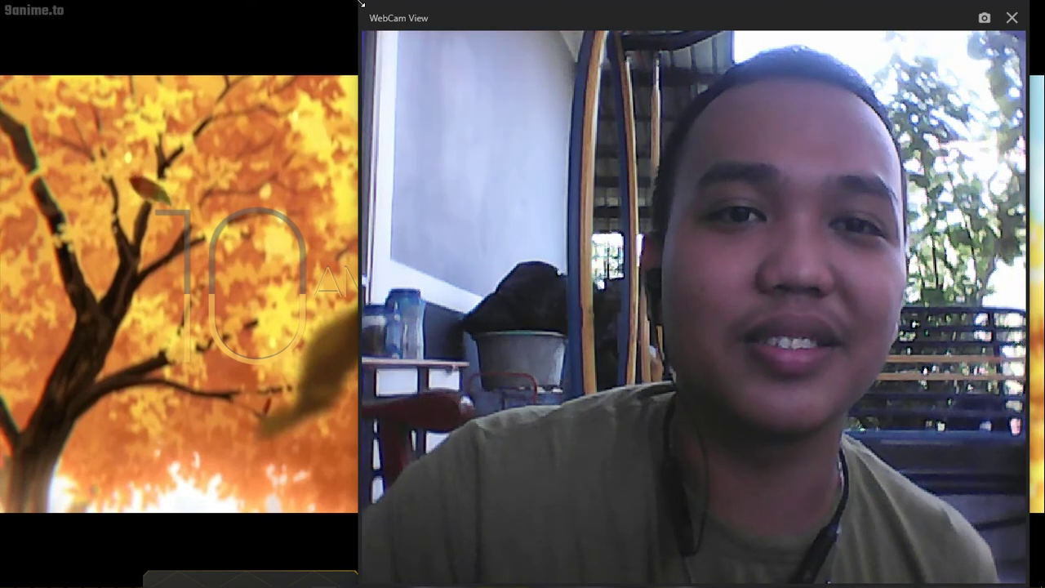
pyautogui.moveTo(366, 5); pyautogui.dragTo(701, 110)
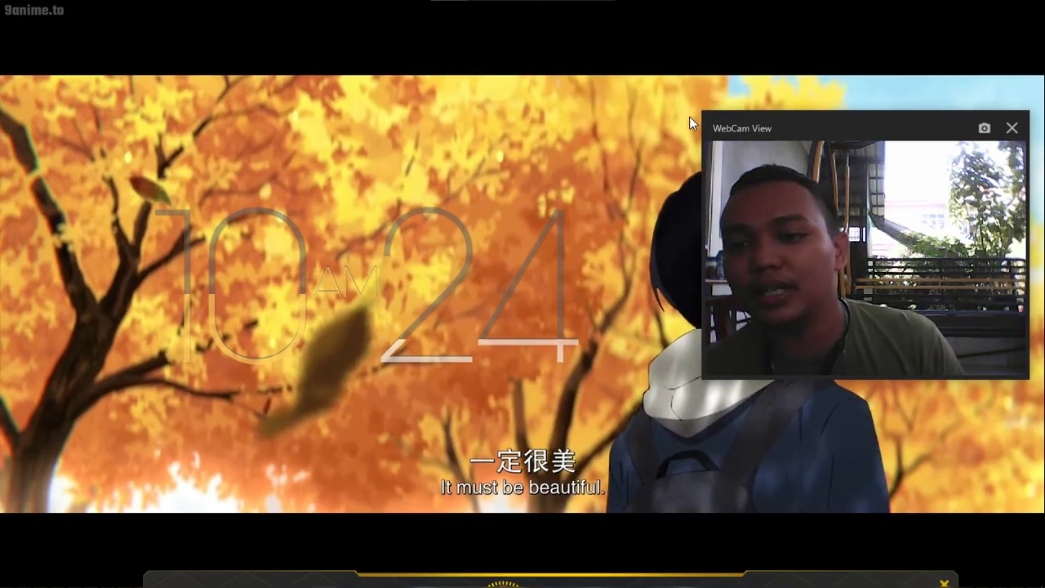